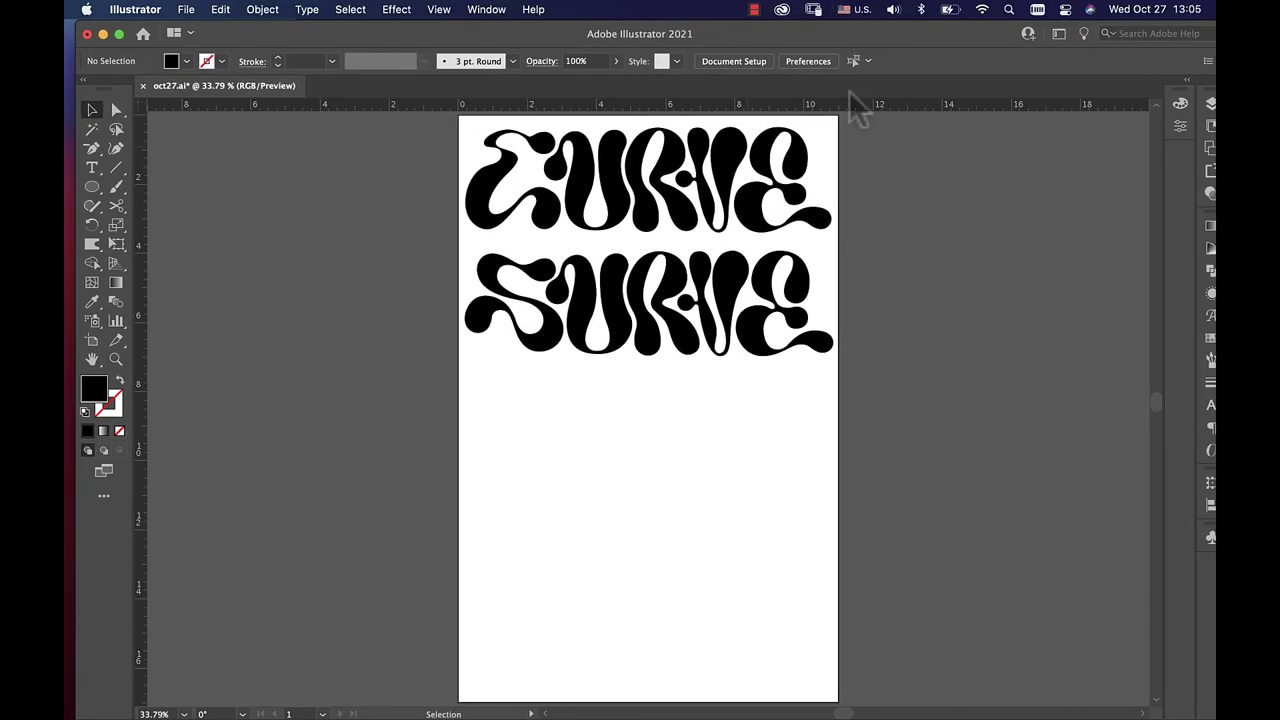
- In Illustrator, nudge the top E and add the whole top CURVE word to the library
{"action": "left_click_drag", "start_coordinate": [780, 195], "coordinate": [800, 346]}
{"action": "left_click_drag", "start_coordinate": [889, 205], "coordinate": [410, 197]}
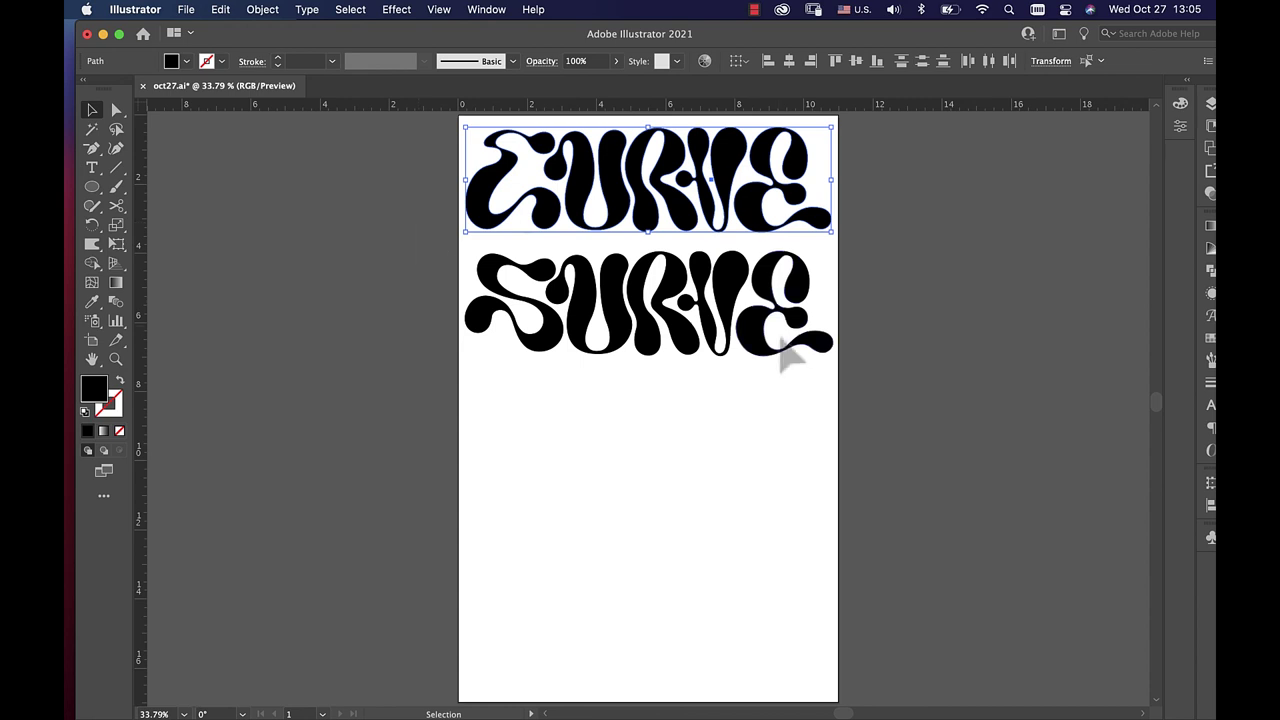
{"action": "right_click", "coordinate": [748, 204]}
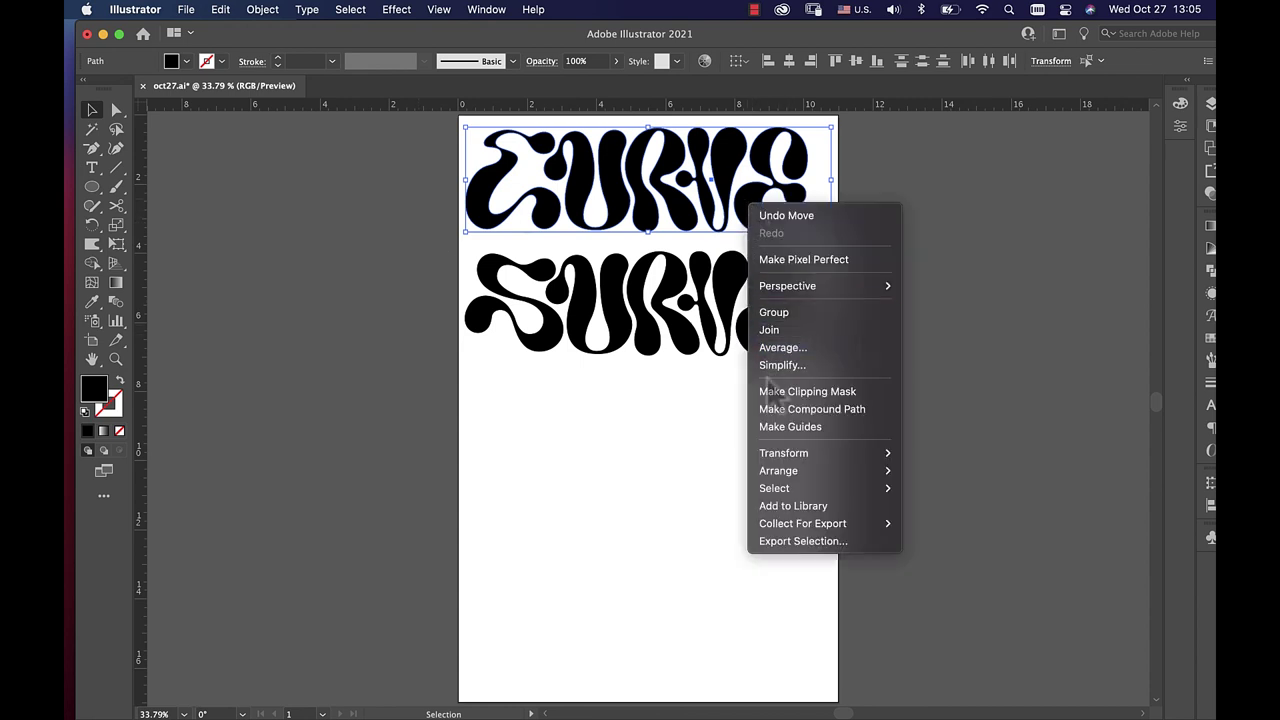
{"action": "mouse_move", "coordinate": [797, 475]}
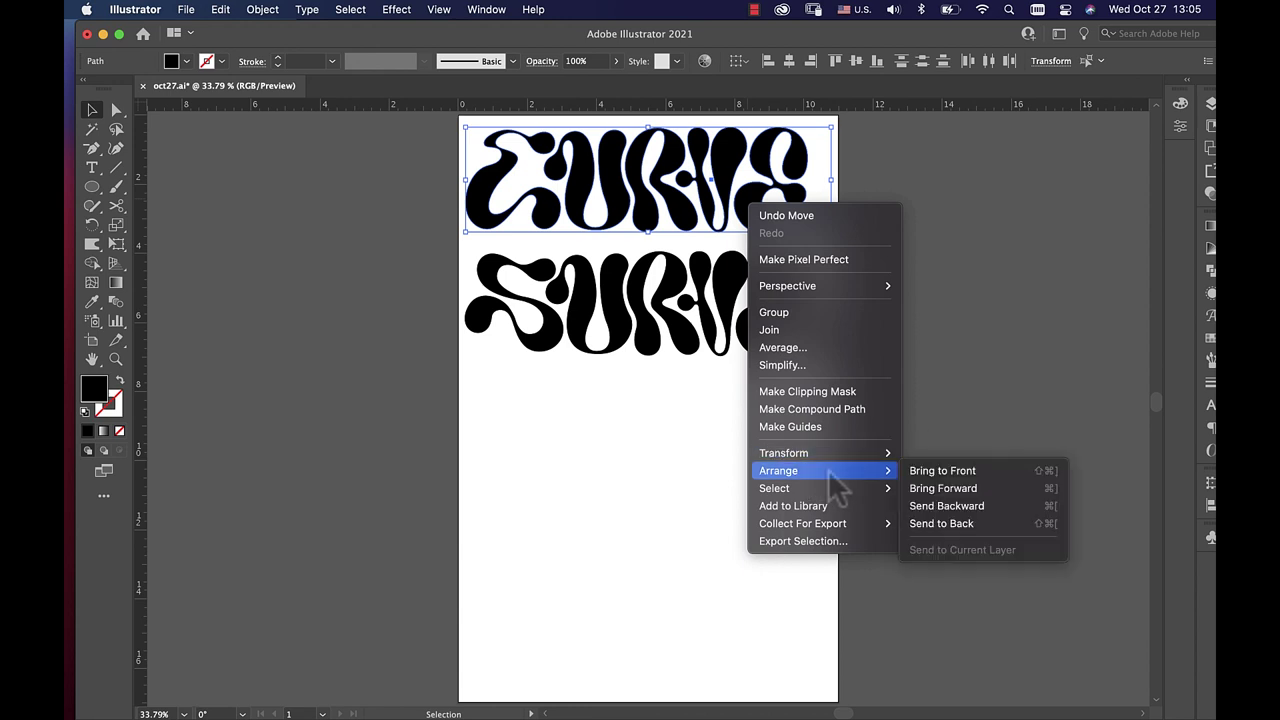
{"action": "mouse_move", "coordinate": [884, 476]}
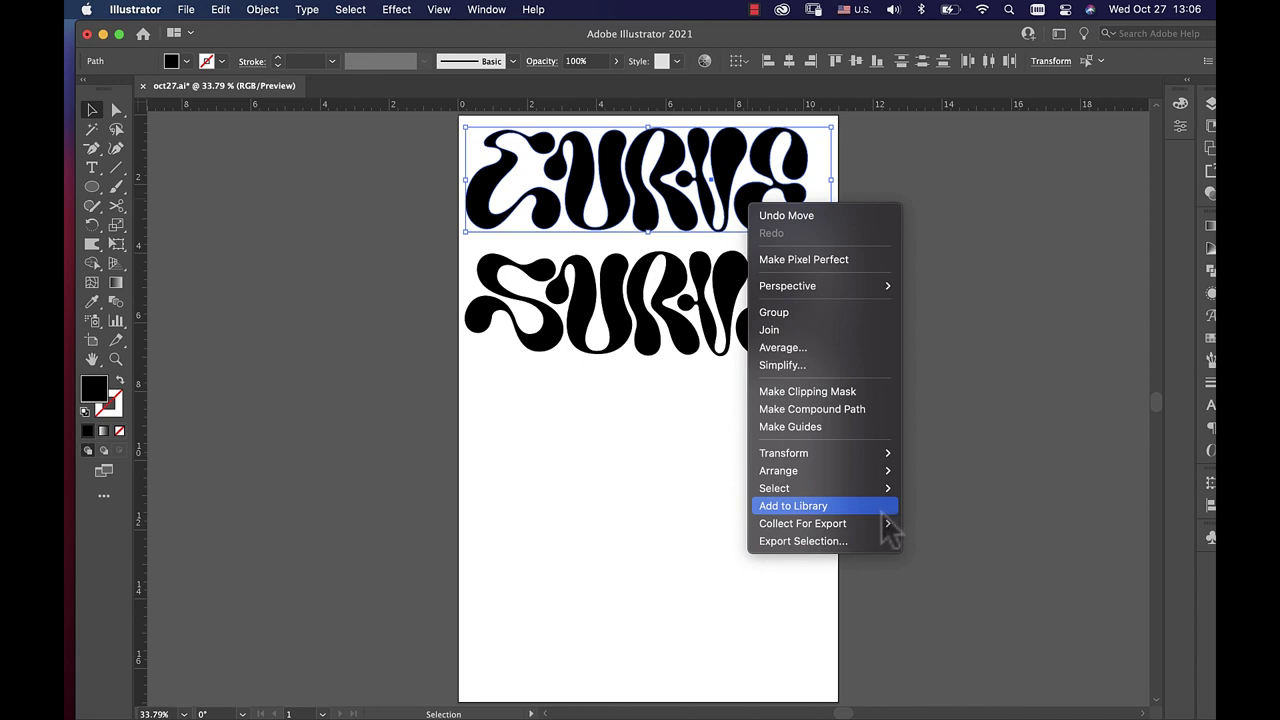
{"action": "mouse_move", "coordinate": [883, 527]}
{"action": "left_click", "coordinate": [826, 507]}
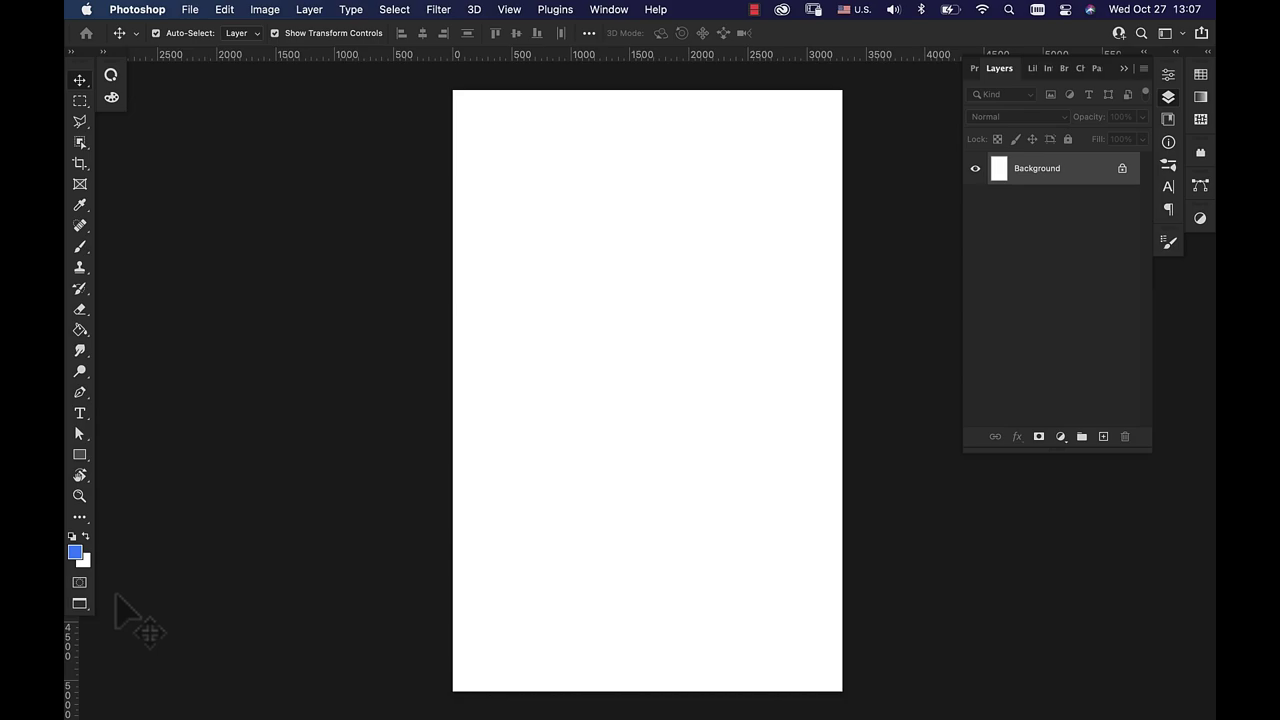
- In Photoshop, go full-screen with menus, collapse Layers and show the Libraries panel
{"action": "key", "text": "f"}
{"action": "key", "text": "f"}
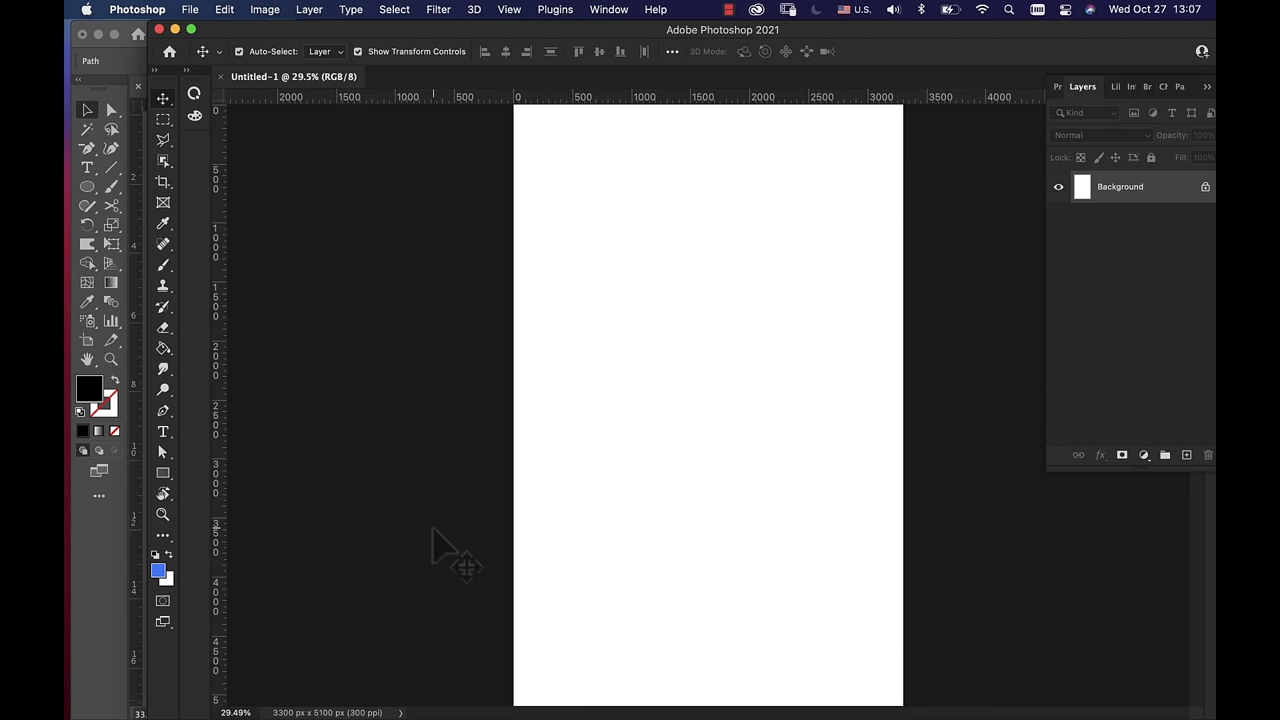
{"action": "key", "text": "f"}
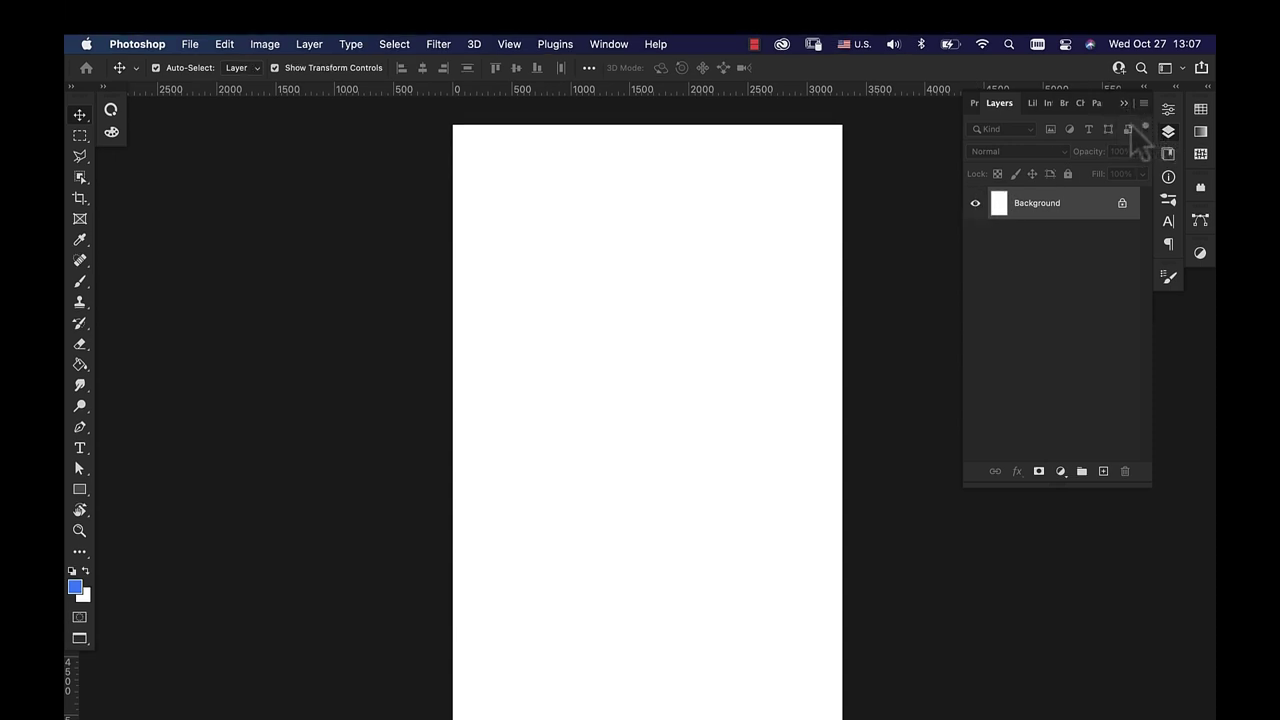
{"action": "left_click", "coordinate": [1124, 104]}
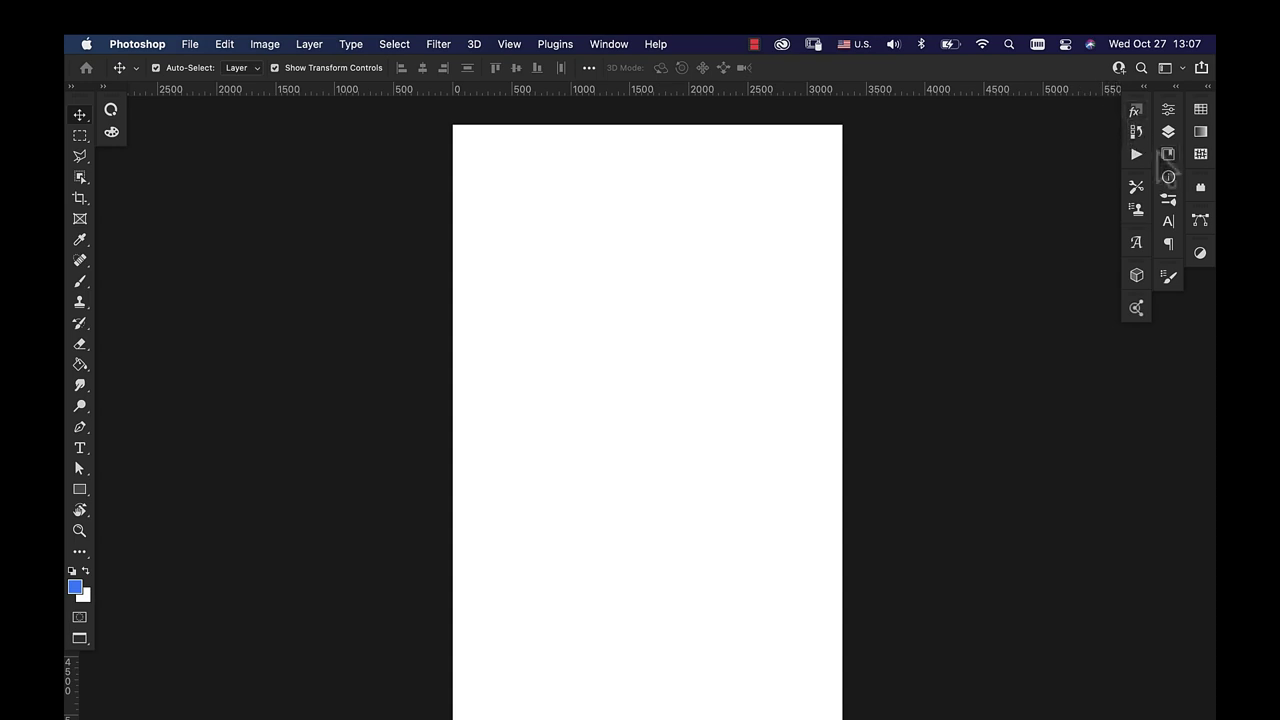
{"action": "left_click", "coordinate": [1168, 154]}
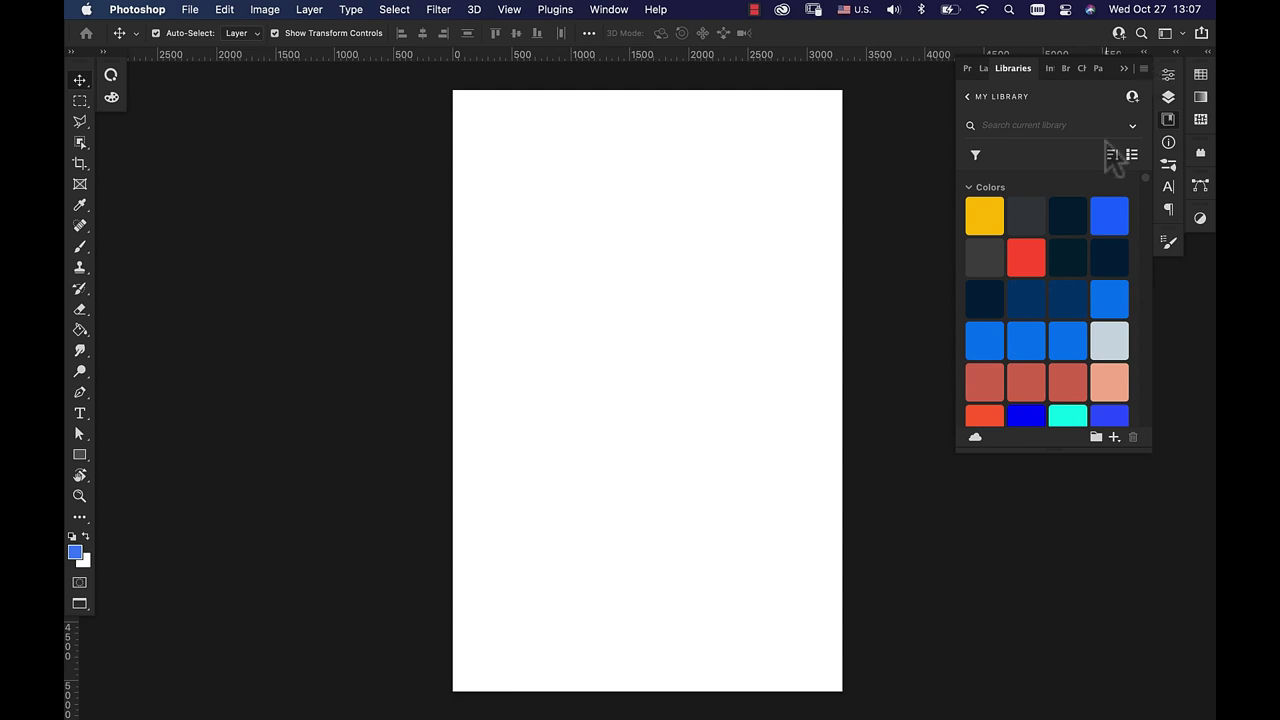
- Place Artwork 248 from the library at the top of the page and commit it
{"action": "scroll", "coordinate": [1146, 215], "scroll_direction": "down", "scroll_amount": 5}
{"action": "scroll", "coordinate": [1143, 213], "scroll_direction": "down", "scroll_amount": 10}
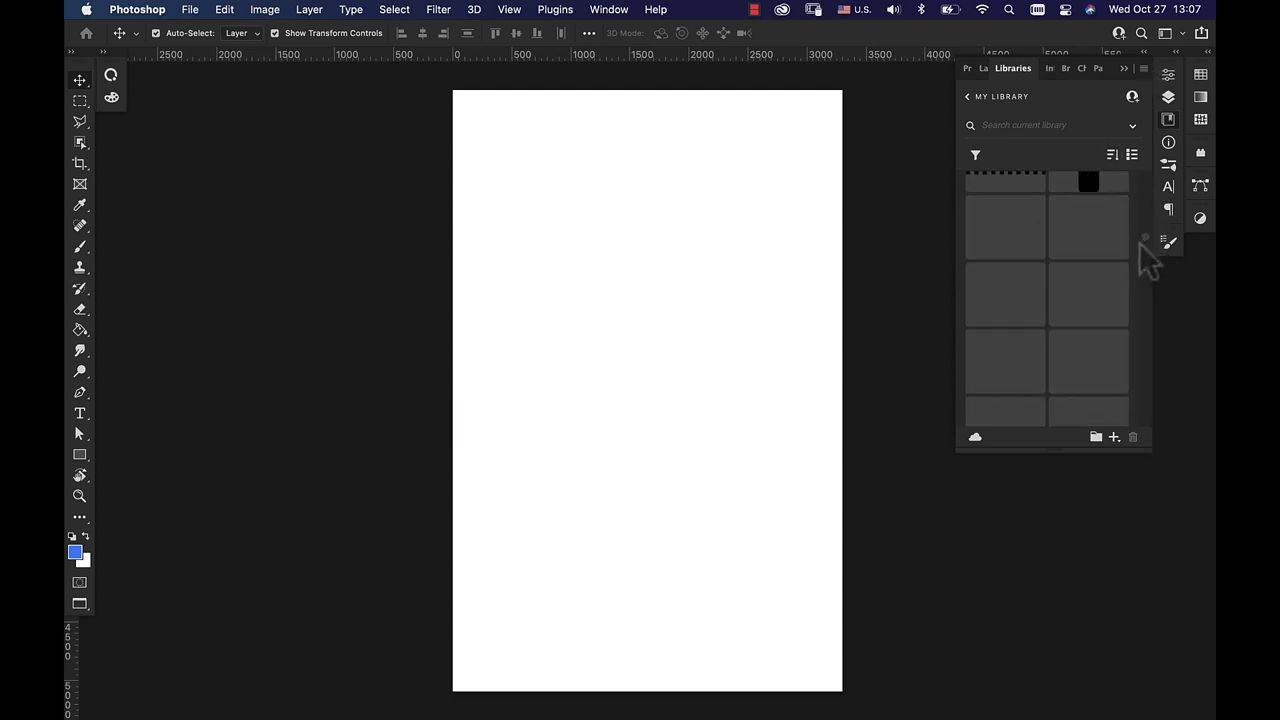
{"action": "scroll", "coordinate": [1142, 290], "scroll_direction": "down", "scroll_amount": 15}
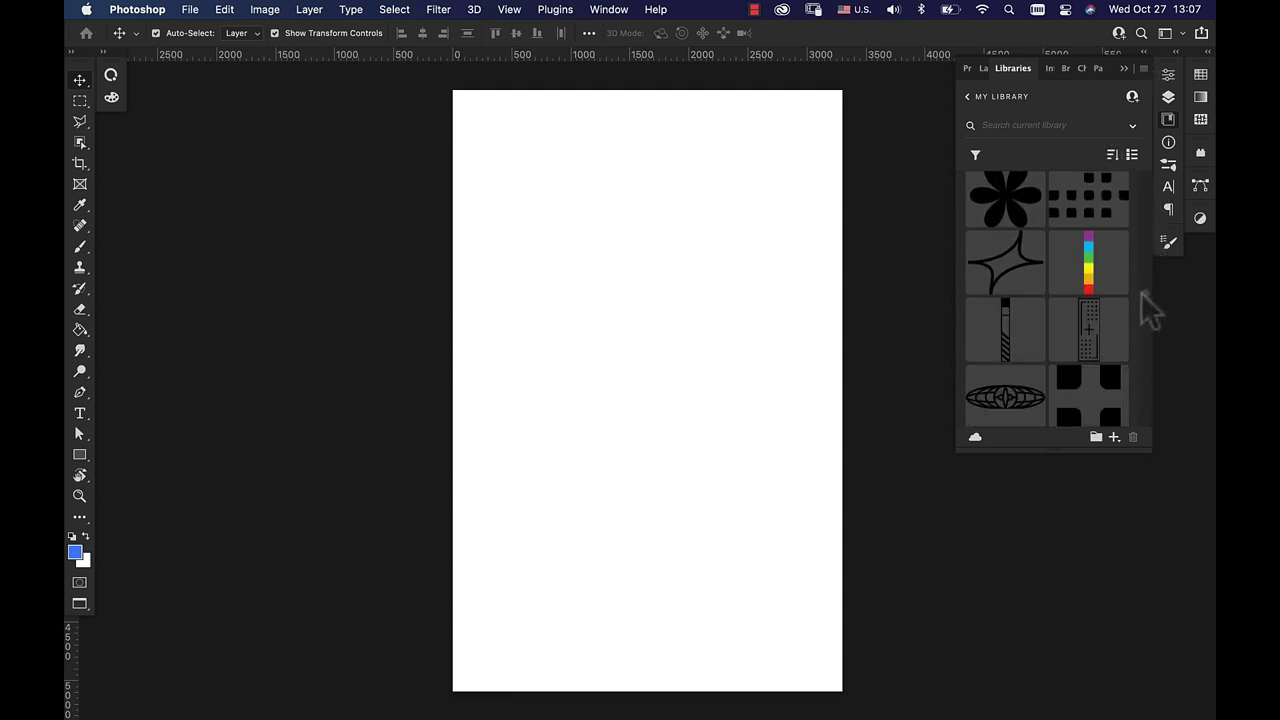
{"action": "left_click_drag", "start_coordinate": [1022, 388], "coordinate": [646, 403]}
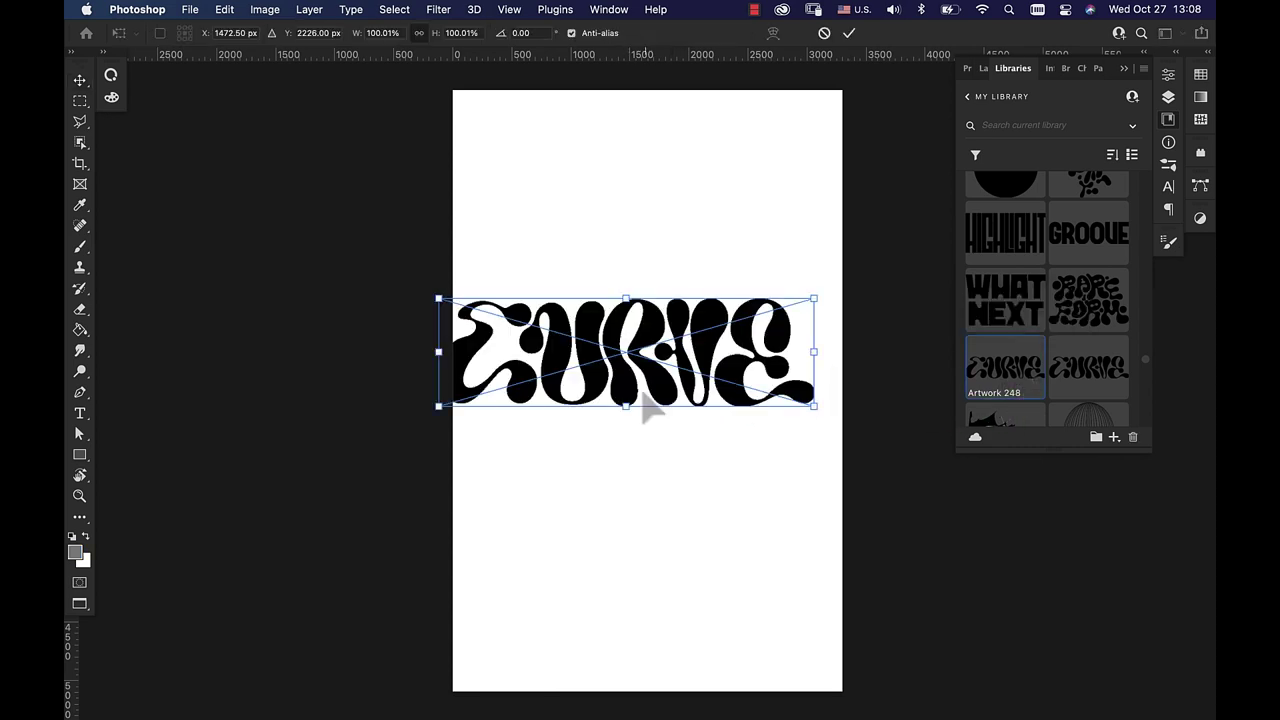
{"action": "left_click_drag", "start_coordinate": [706, 376], "coordinate": [735, 172]}
{"action": "left_click", "coordinate": [849, 33]}
{"action": "left_click", "coordinate": [1124, 68]}
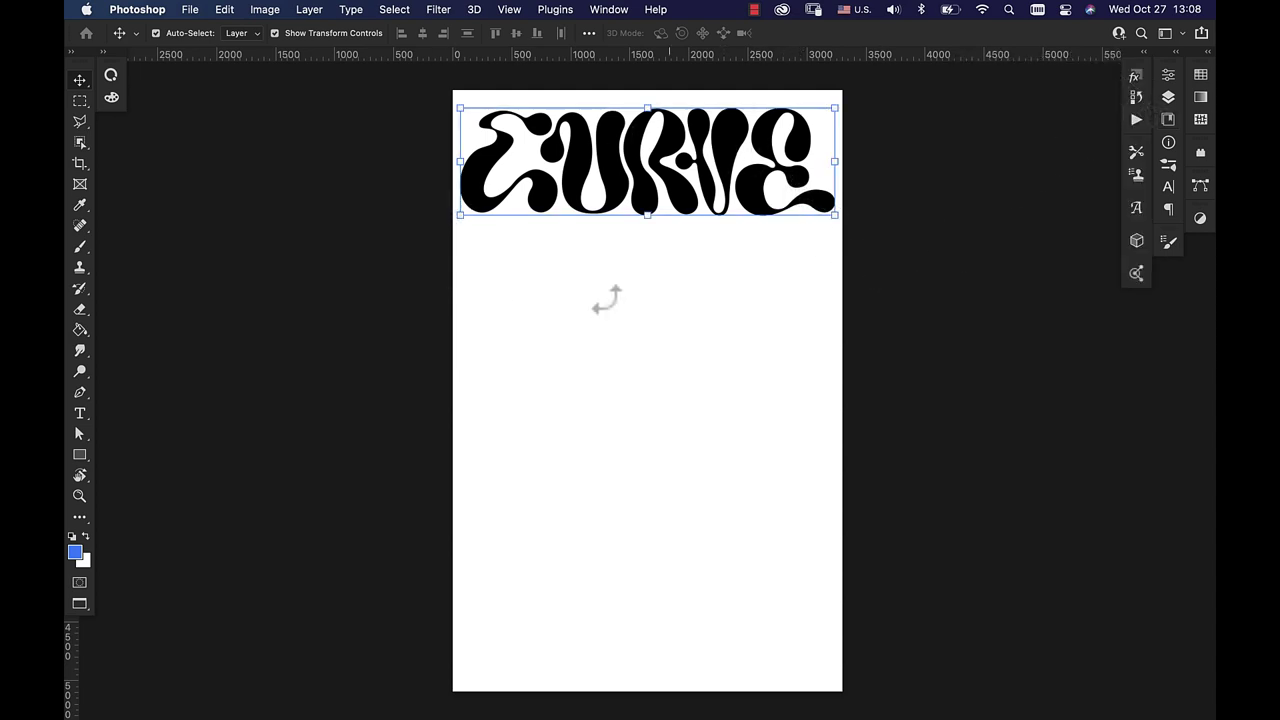
- Switch to the 3D workspace and create a 3D Extrusion from the selected CURVE layer
{"action": "left_click", "coordinate": [1170, 100]}
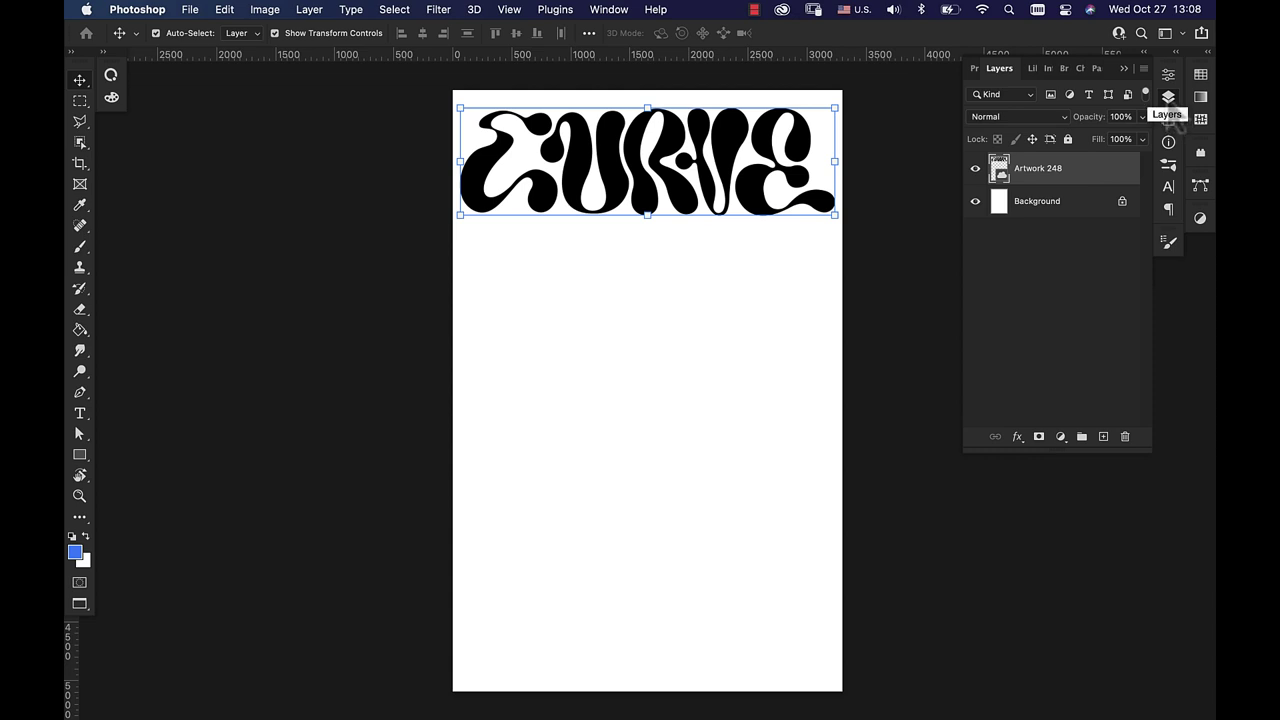
{"action": "left_click", "coordinate": [1168, 97]}
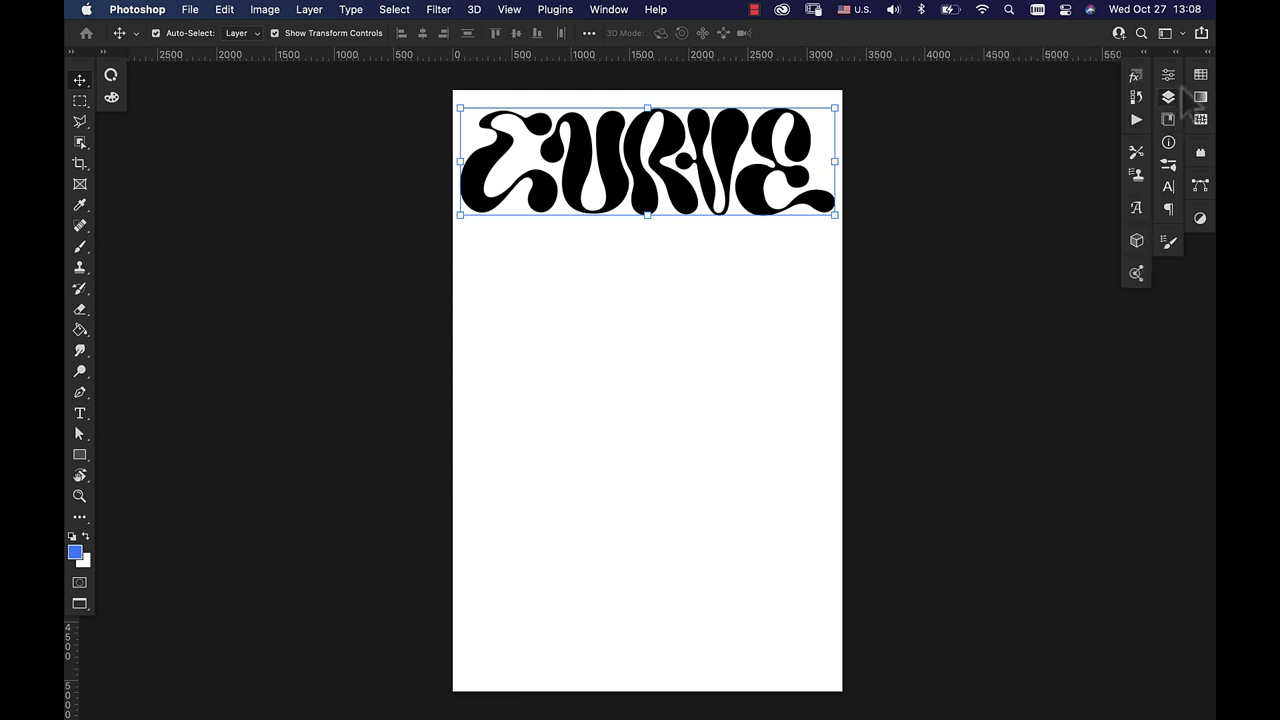
{"action": "left_click", "coordinate": [1182, 33]}
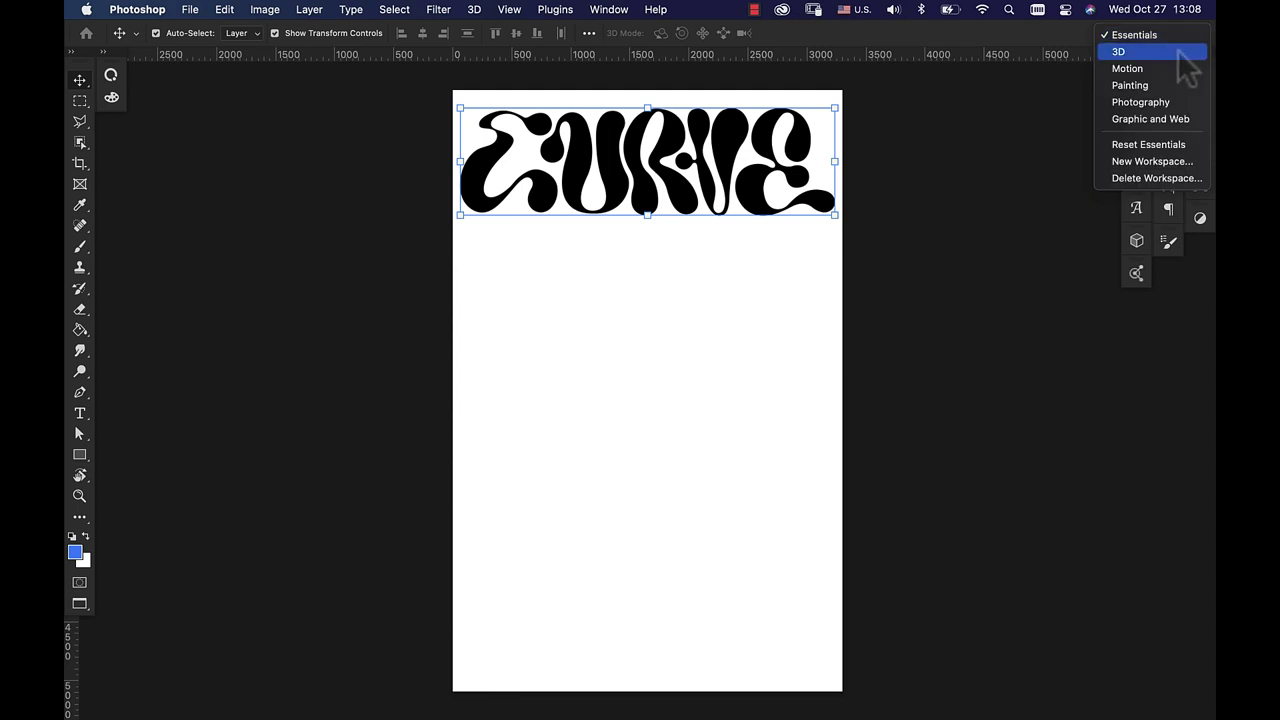
{"action": "left_click", "coordinate": [1179, 53]}
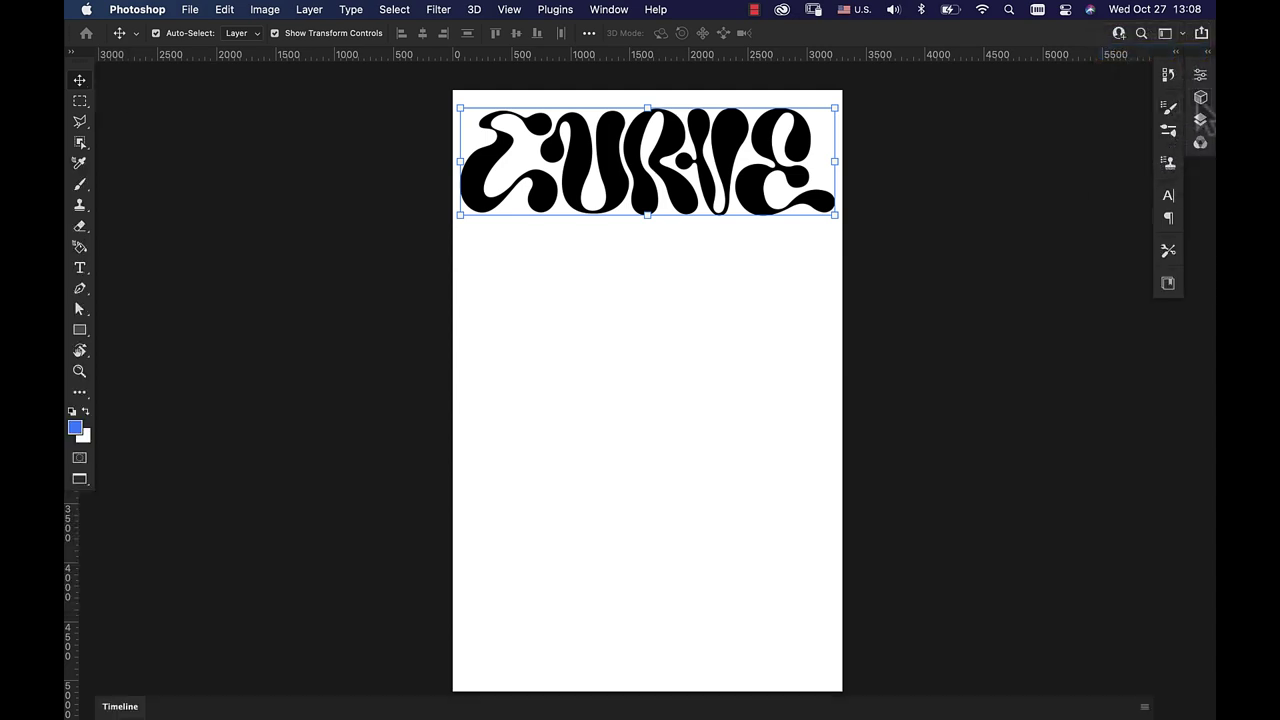
{"action": "left_click", "coordinate": [1201, 100]}
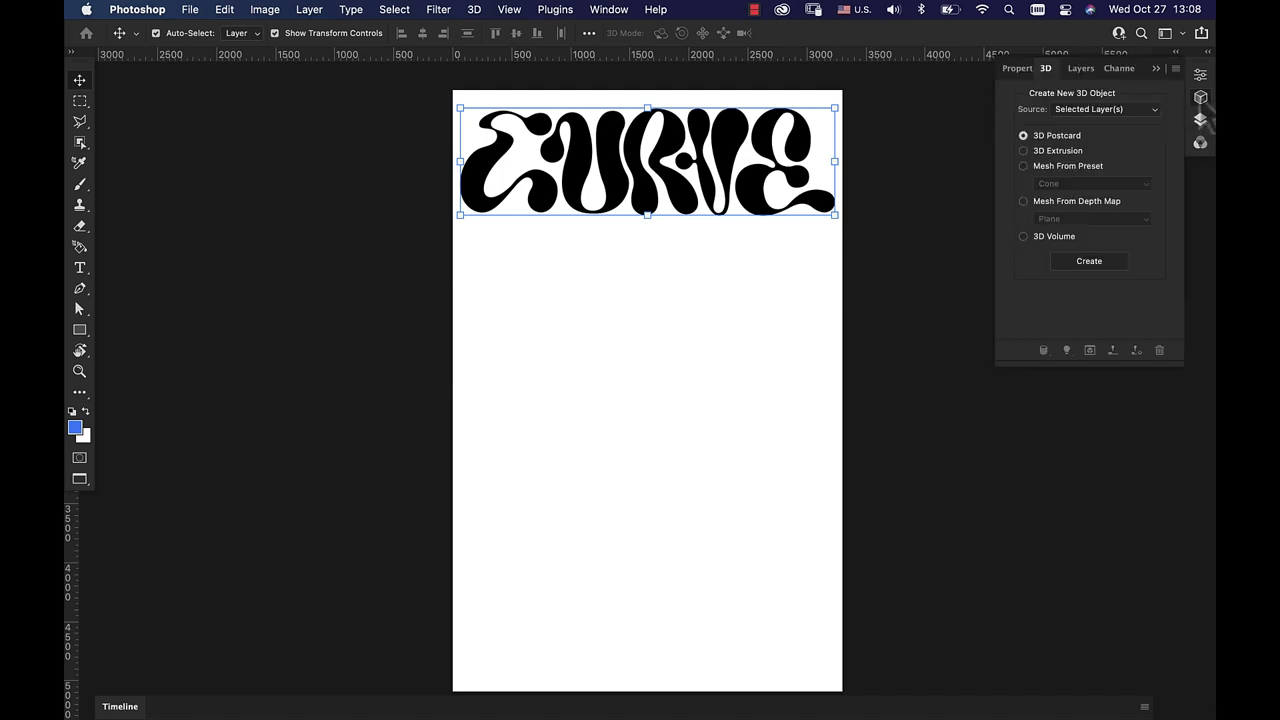
{"action": "left_click", "coordinate": [1110, 110]}
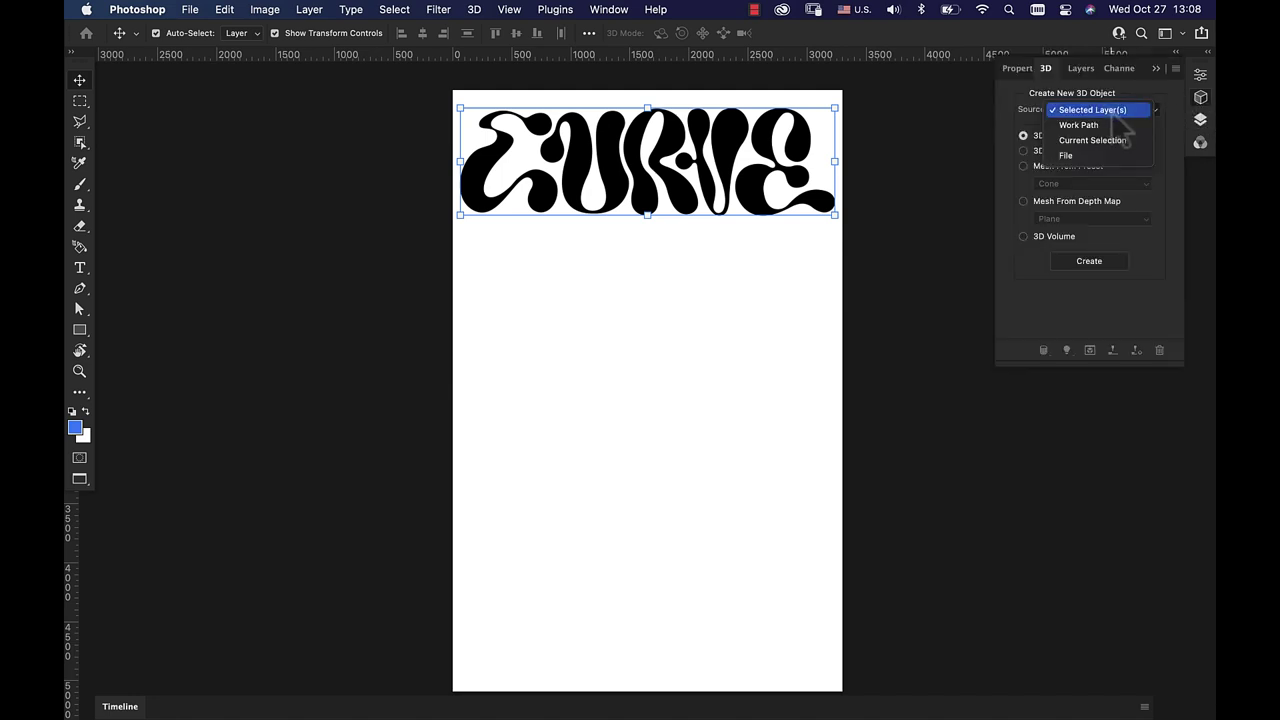
{"action": "left_click", "coordinate": [1112, 112]}
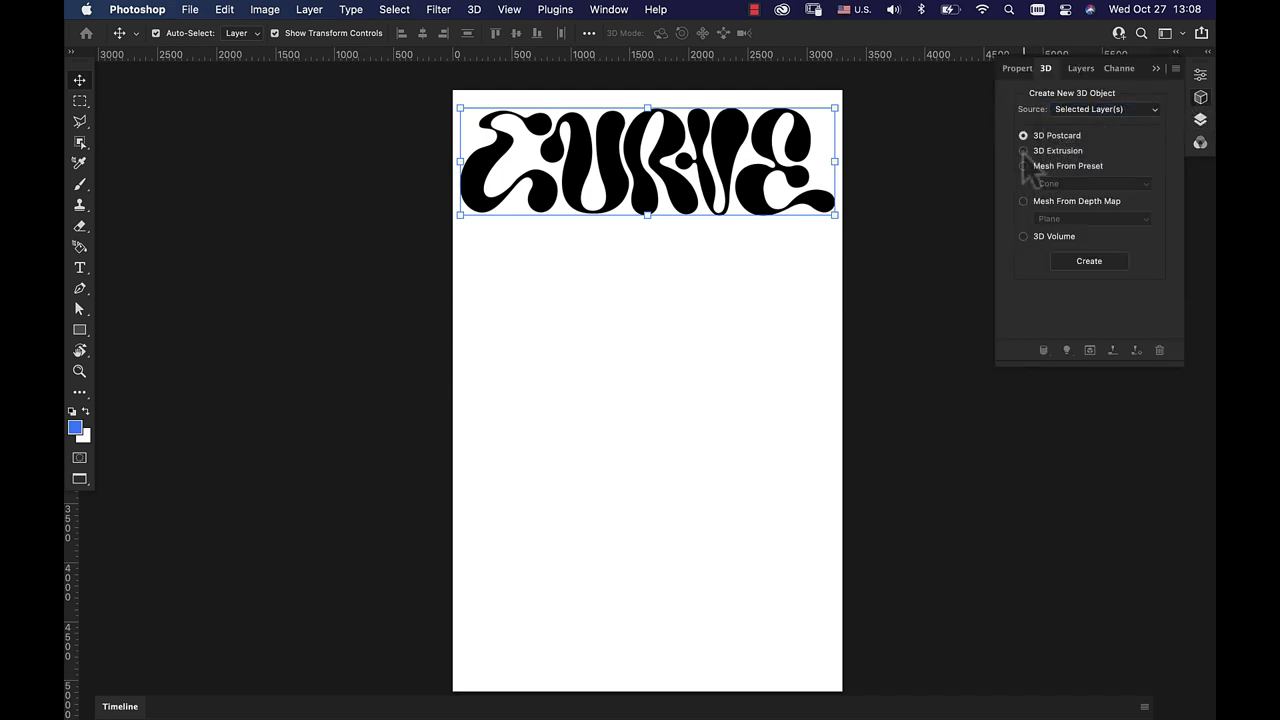
{"action": "left_click", "coordinate": [1086, 263]}
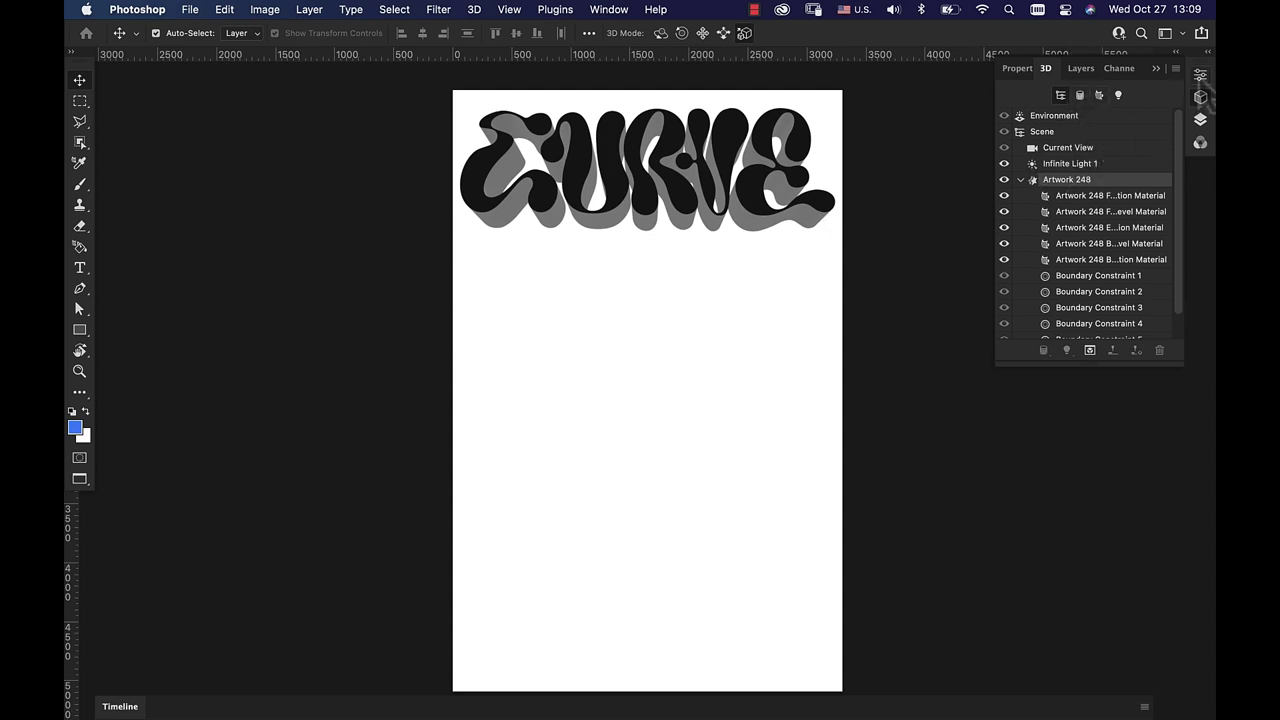
- Turn off Catch Shadows and Cast Shadows on the CURVE mesh and set Extrusion Depth to 0 px
{"action": "left_click", "coordinate": [1203, 84]}
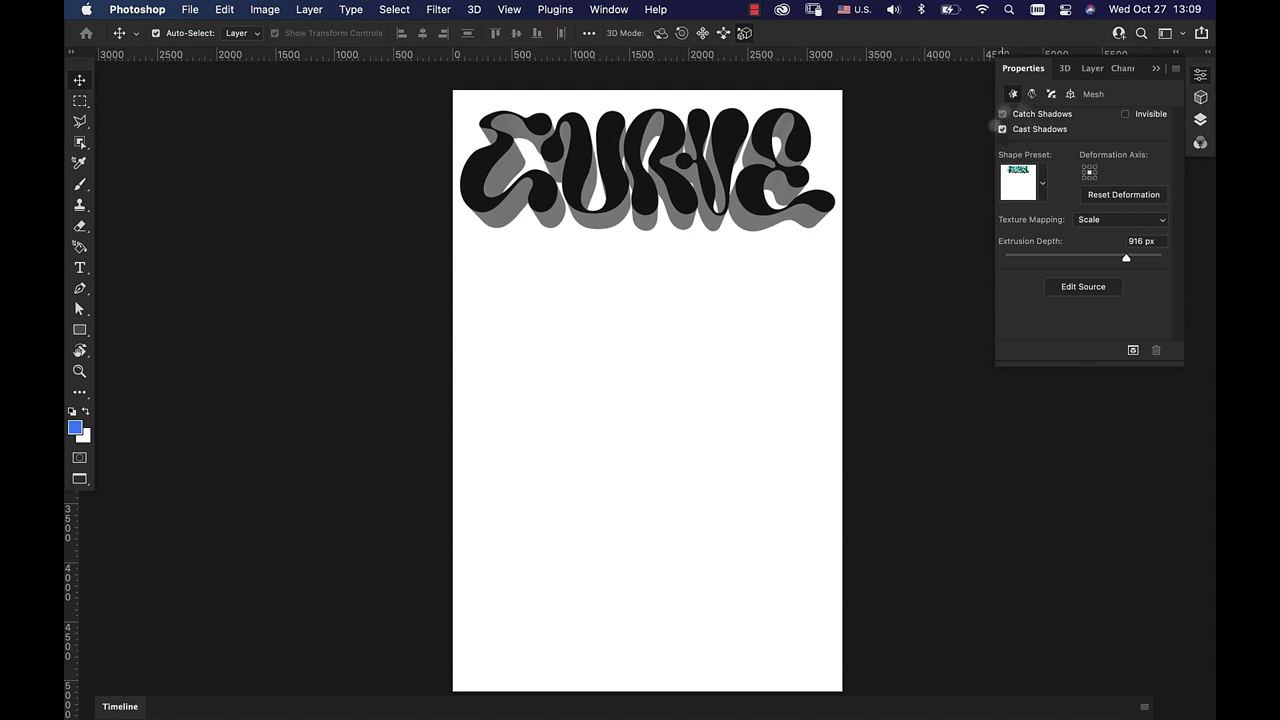
{"action": "left_click", "coordinate": [1002, 113]}
{"action": "left_click", "coordinate": [1002, 129]}
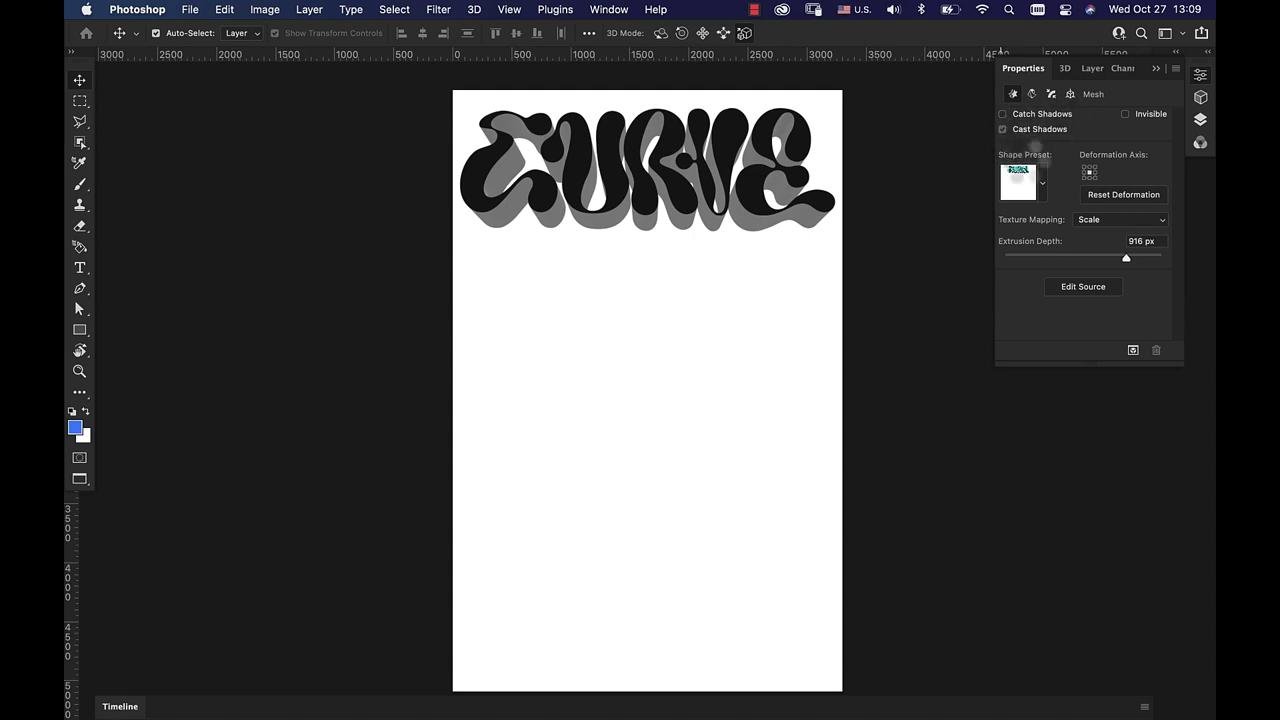
{"action": "left_click", "coordinate": [1155, 243]}
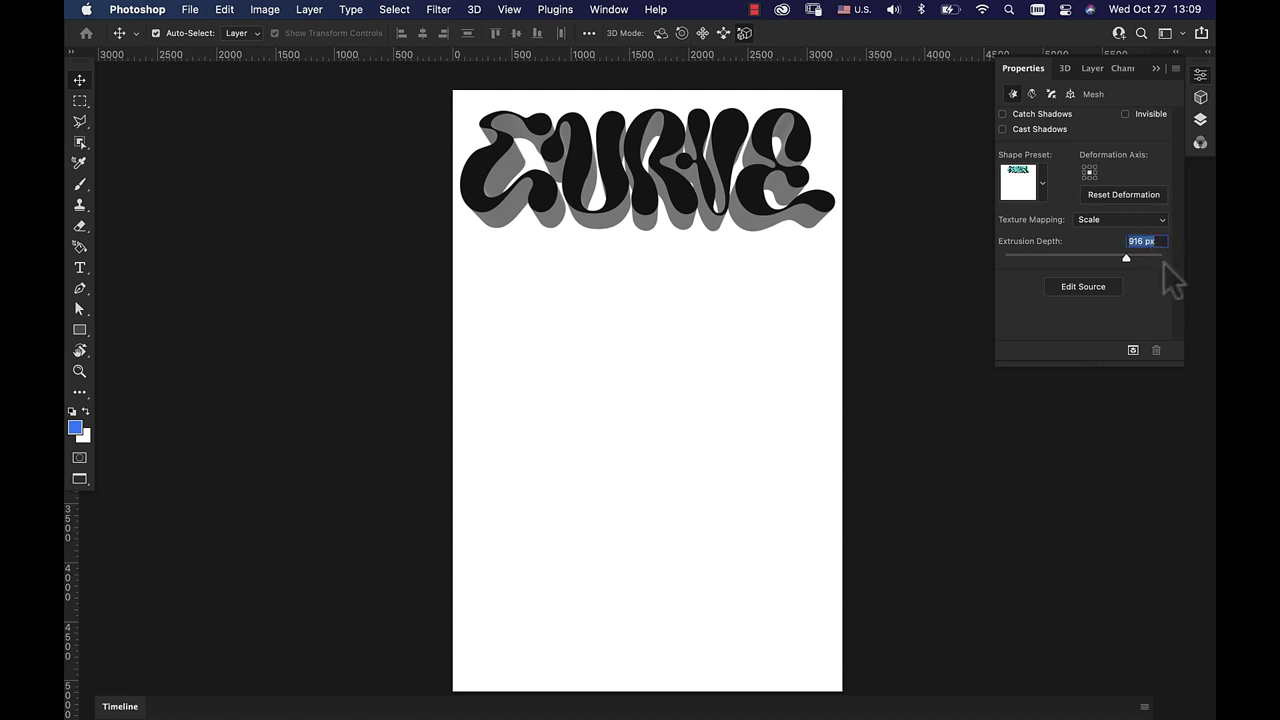
{"action": "type", "text": "0"}
{"action": "key", "text": "Return"}
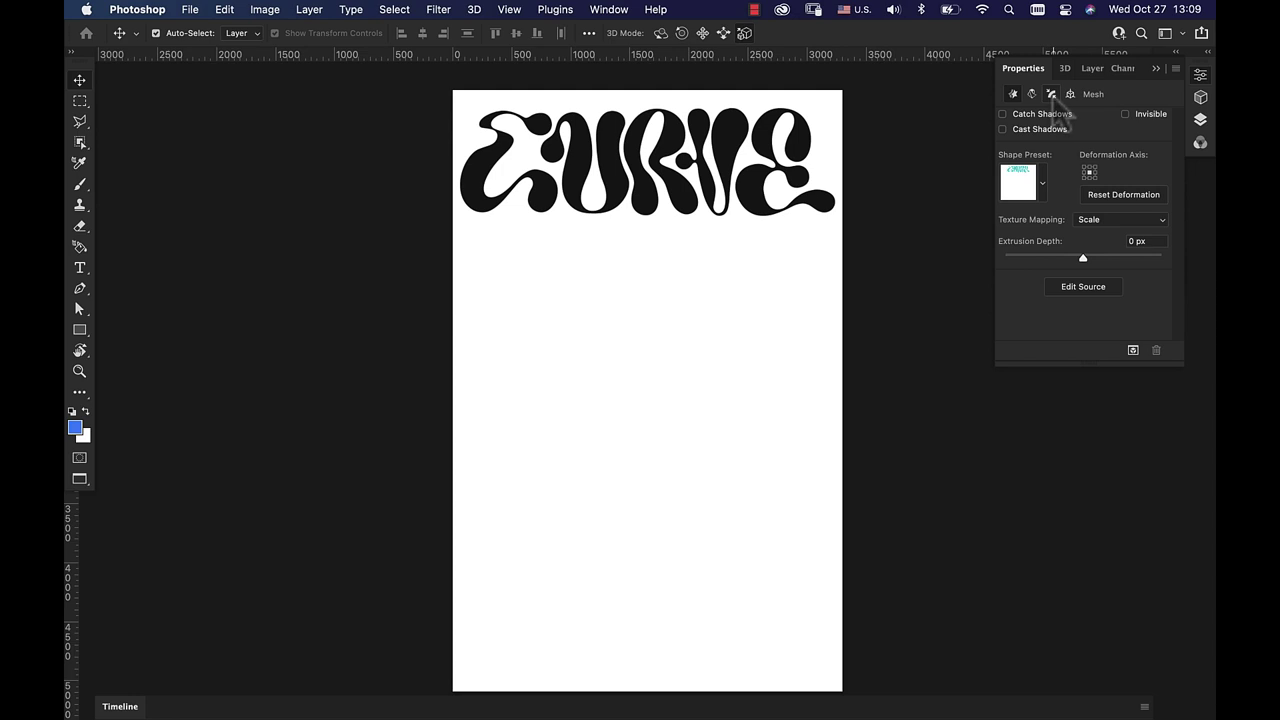
- Cap both front and back faces of the lettering with a rounded, curved contour preset
{"action": "left_click", "coordinate": [1051, 94]}
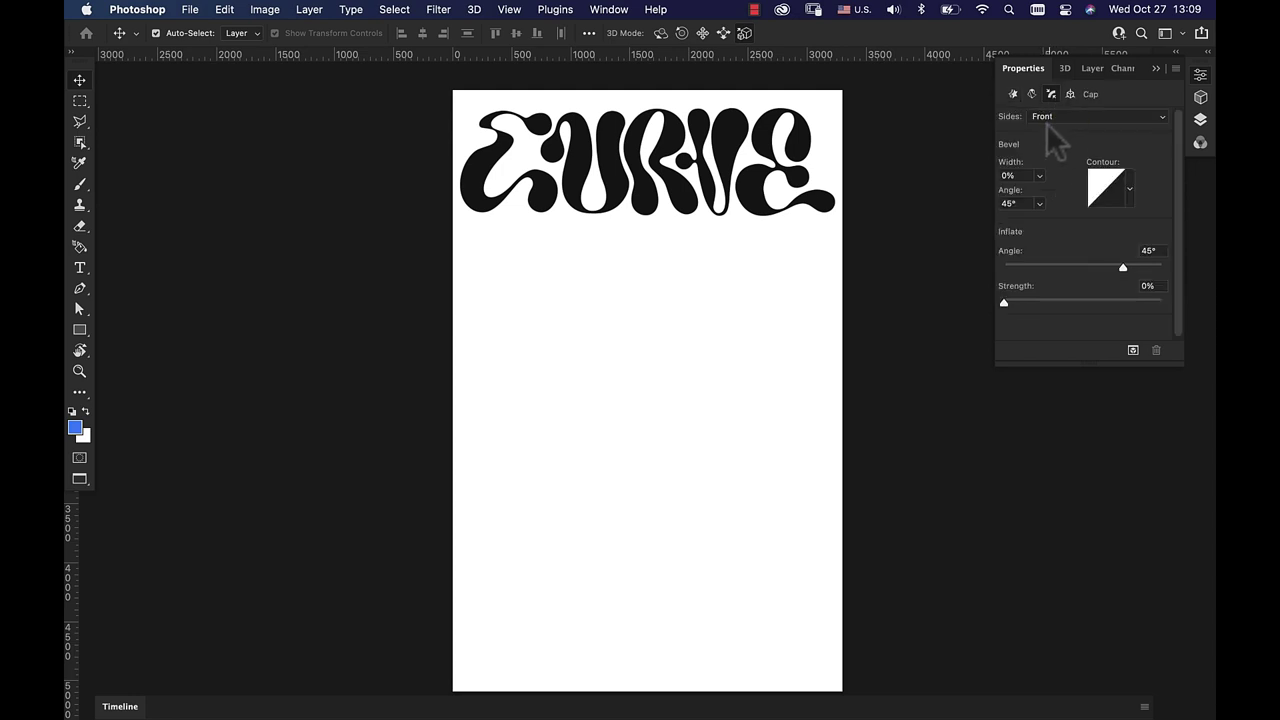
{"action": "left_click", "coordinate": [1060, 120]}
{"action": "left_click", "coordinate": [1068, 147]}
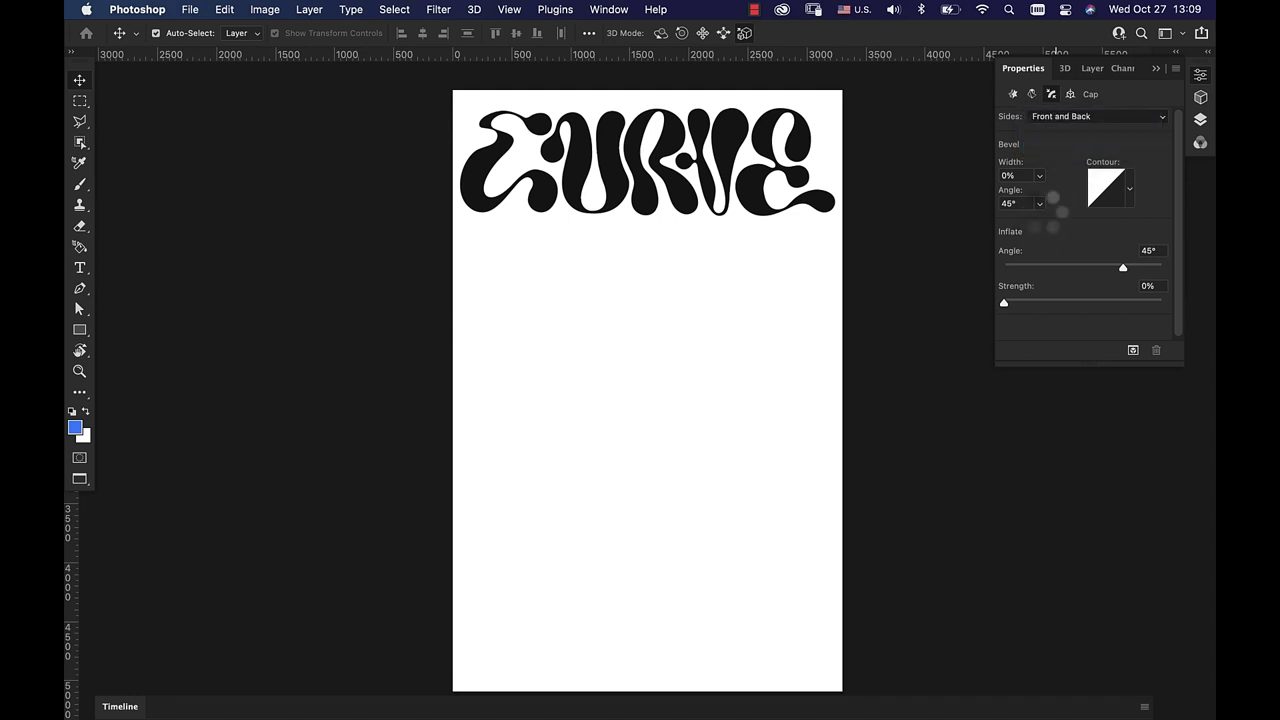
{"action": "left_click", "coordinate": [1128, 189]}
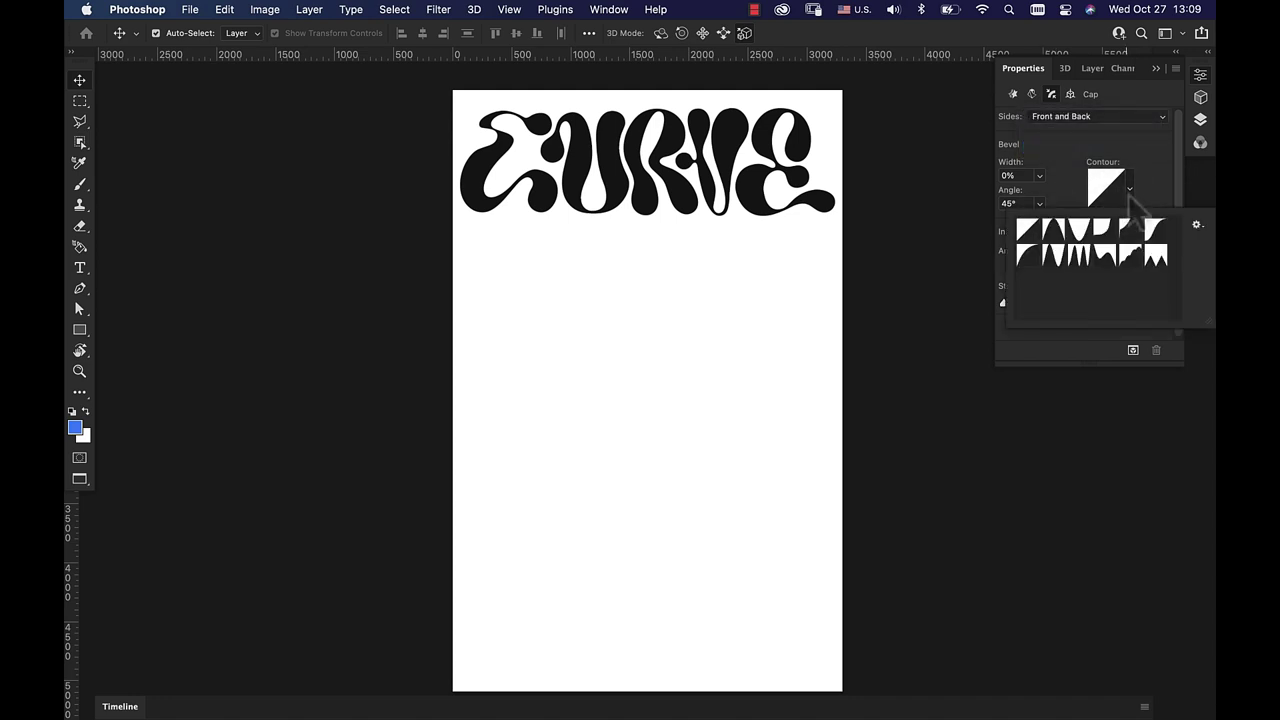
{"action": "left_click", "coordinate": [1029, 261]}
{"action": "left_click", "coordinate": [1155, 135]}
{"action": "left_click", "coordinate": [1129, 190]}
{"action": "left_click", "coordinate": [1143, 177]}
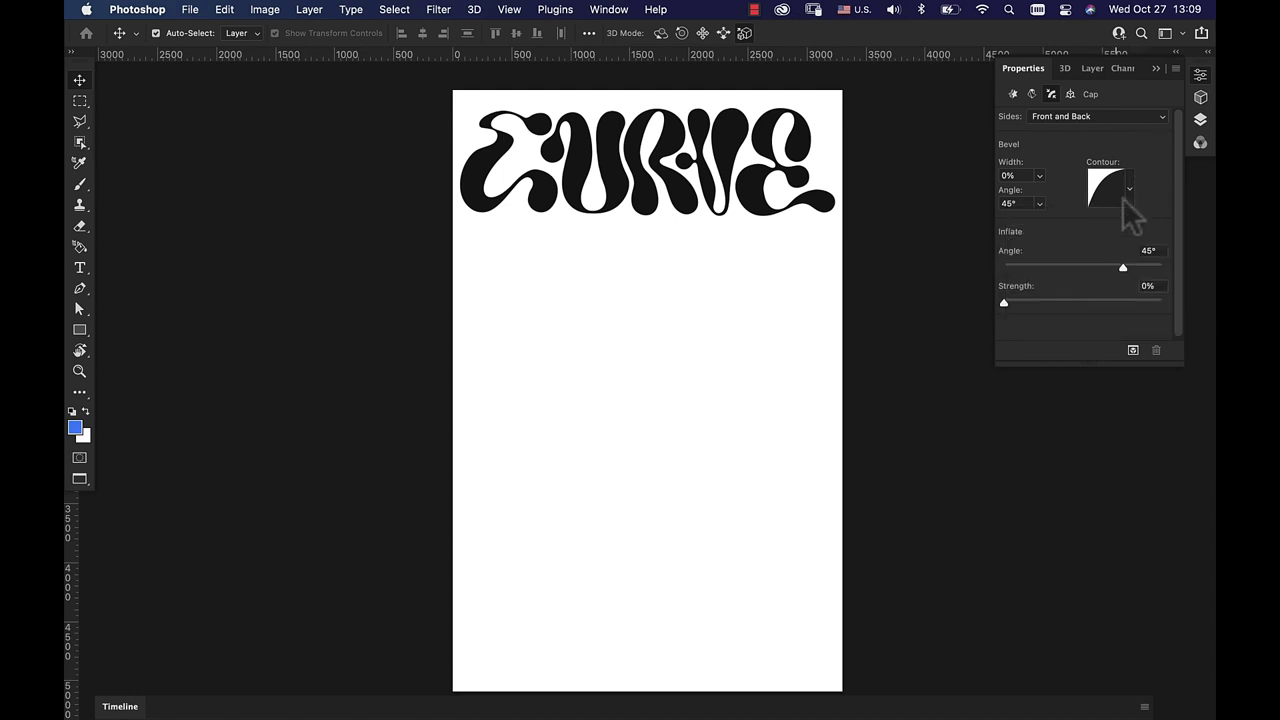
{"action": "left_click", "coordinate": [1130, 189]}
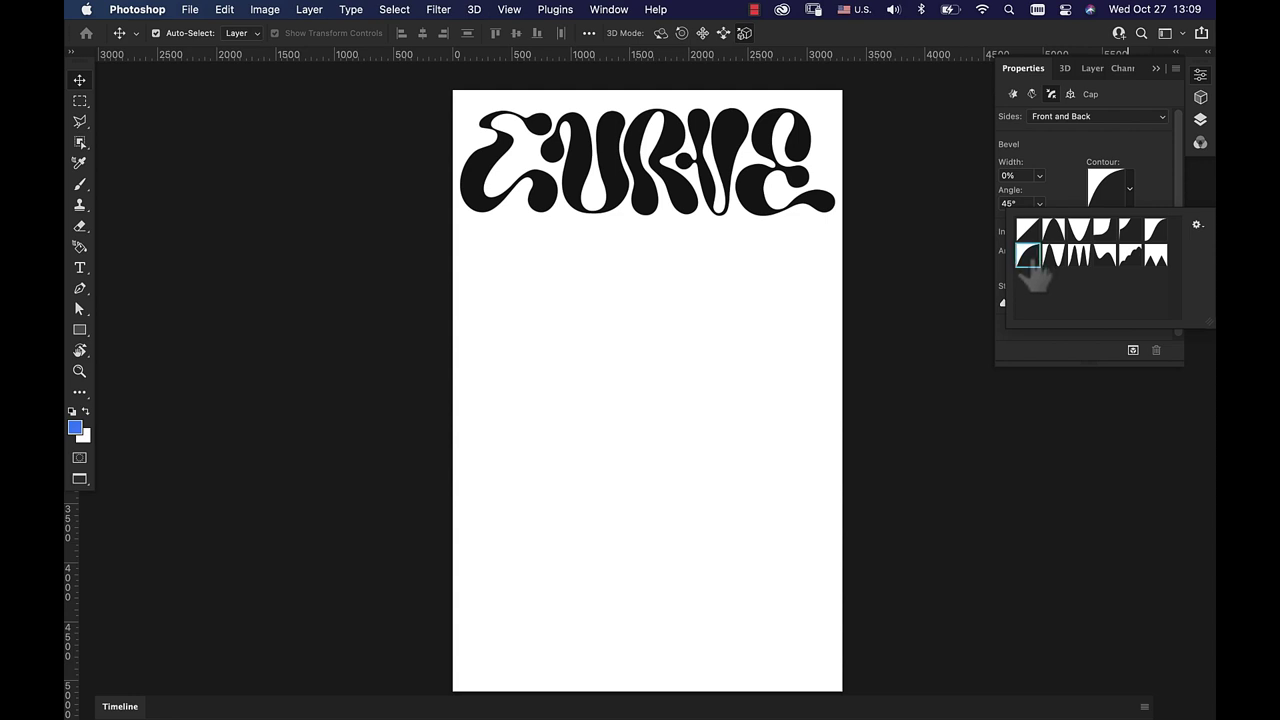
{"action": "left_click", "coordinate": [1073, 192]}
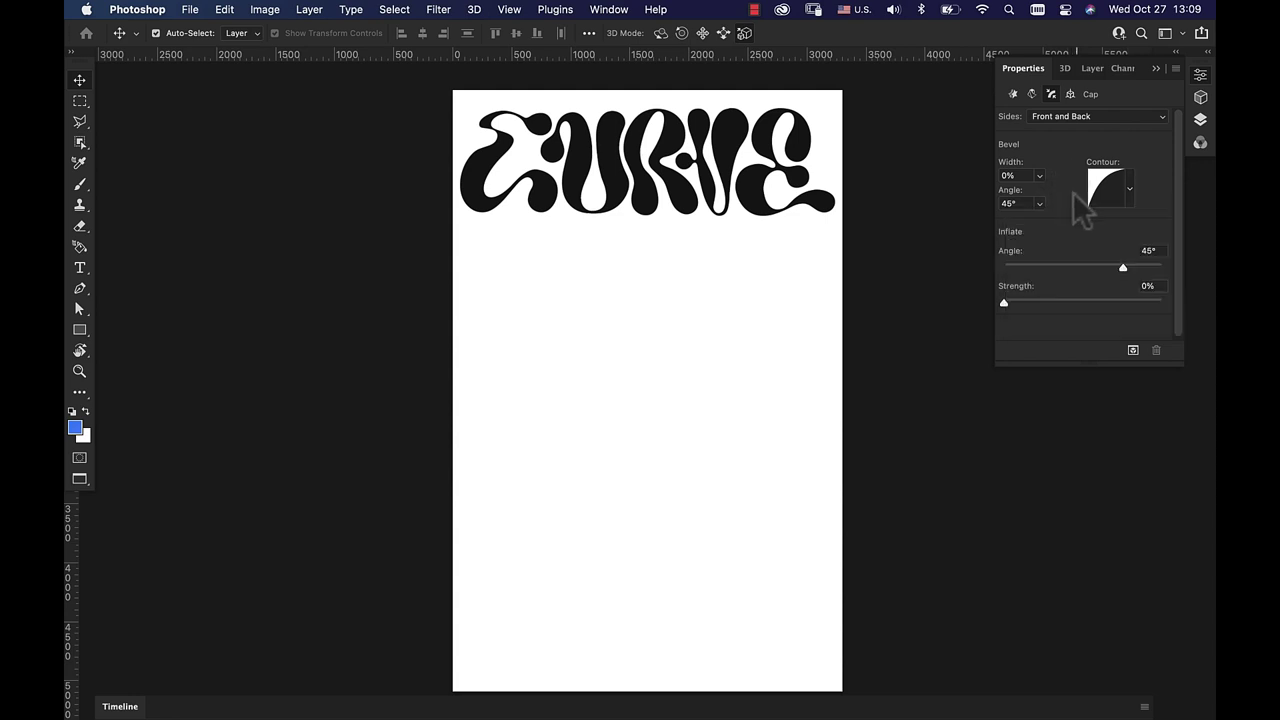
- Set the cap inflate angle to 90° and inflate strength to 36%
{"action": "left_click", "coordinate": [1150, 250]}
{"action": "type", "text": "90"}
{"action": "left_click", "coordinate": [1061, 302]}
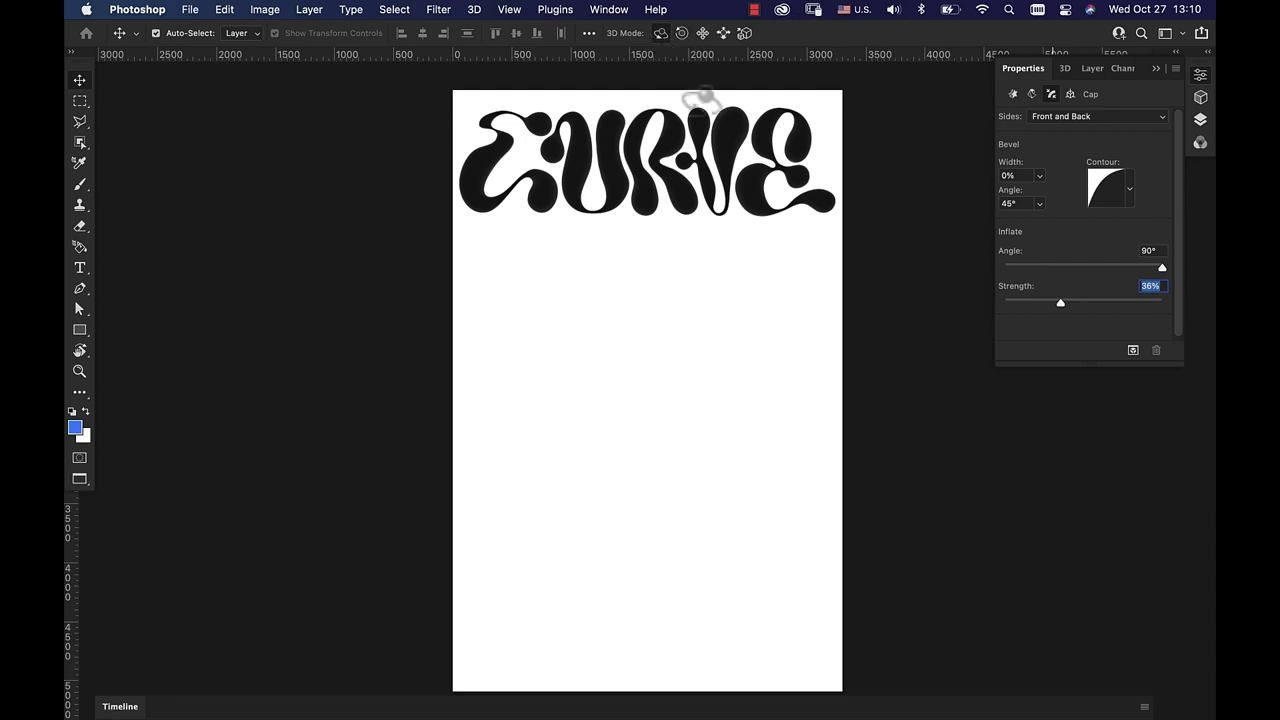
- Orbit the 3D CURVE text to a new tilted angle and raise inflate strength to 40%
{"action": "left_click_drag", "start_coordinate": [725, 150], "coordinate": [586, 150]}
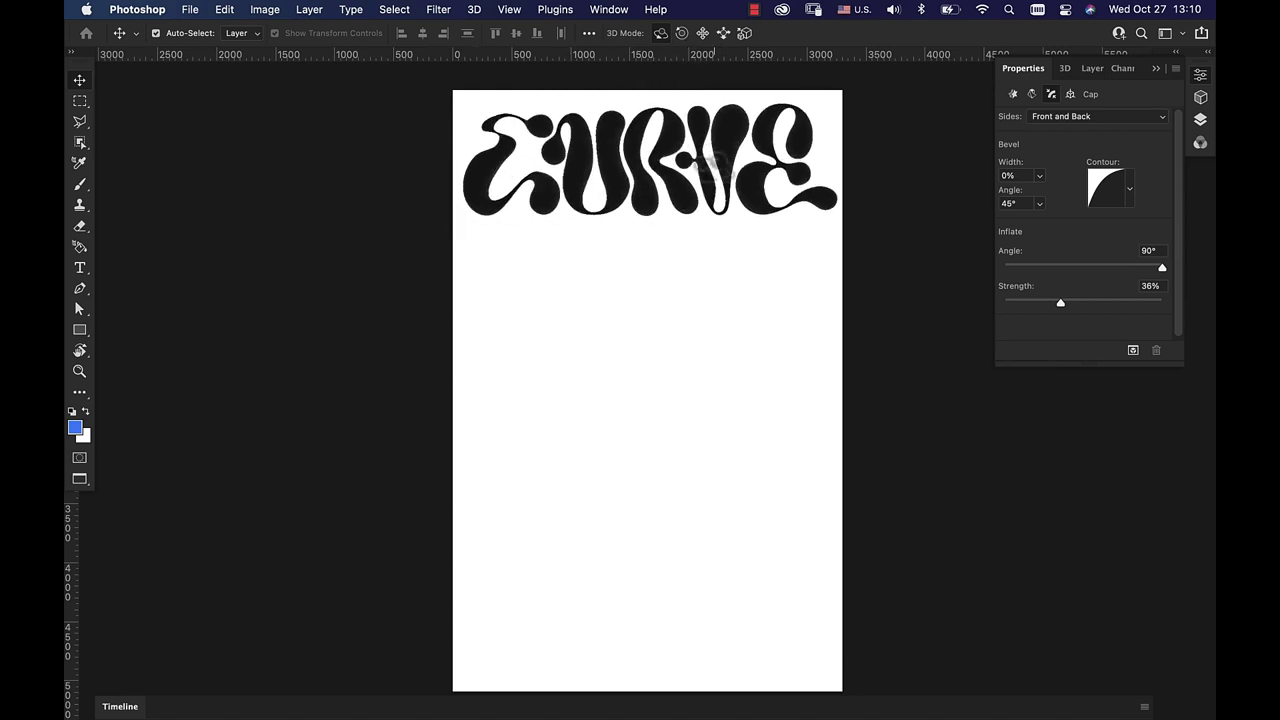
{"action": "left_click_drag", "start_coordinate": [721, 256], "coordinate": [670, 250]}
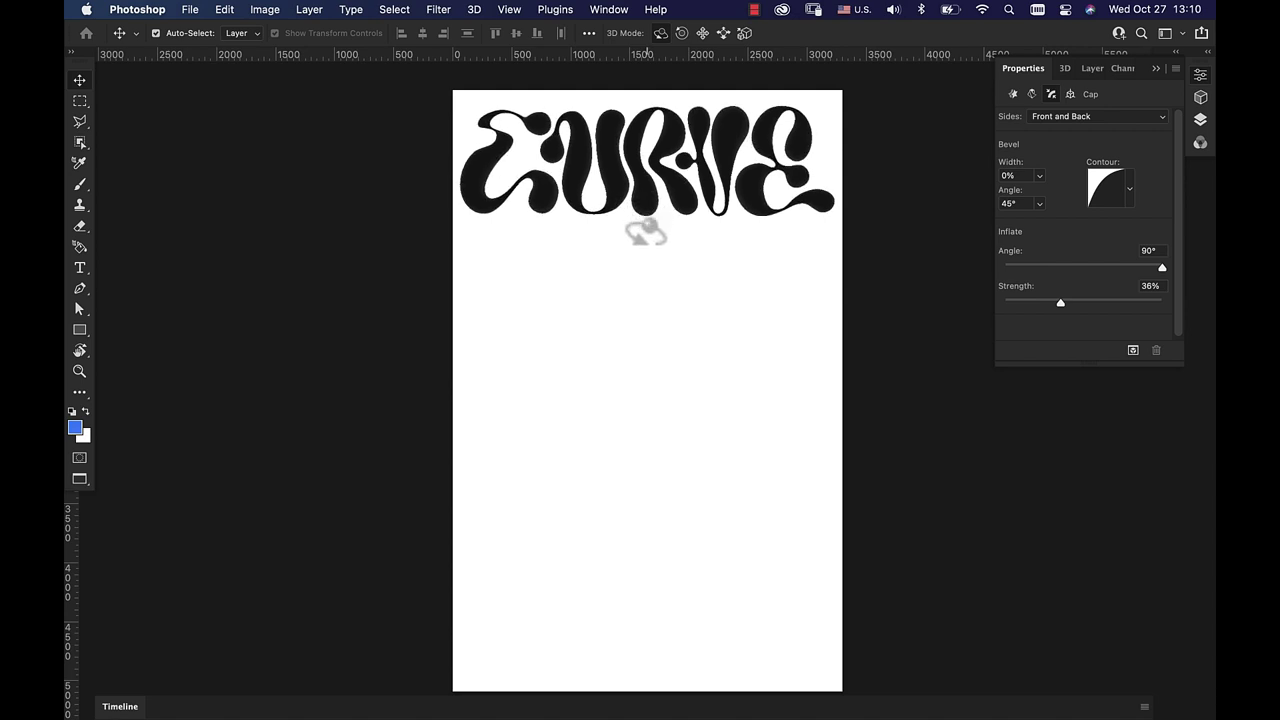
{"action": "left_click_drag", "start_coordinate": [829, 100], "coordinate": [816, 128]}
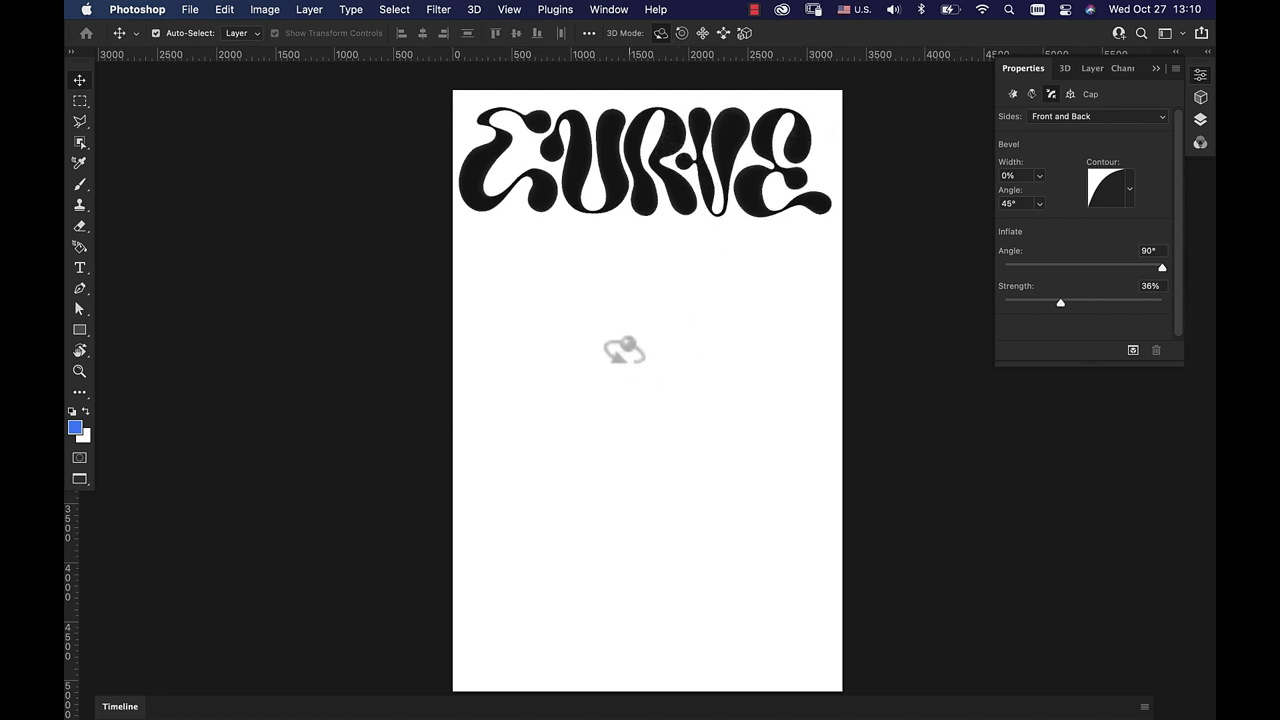
{"action": "left_click", "coordinate": [1155, 287]}
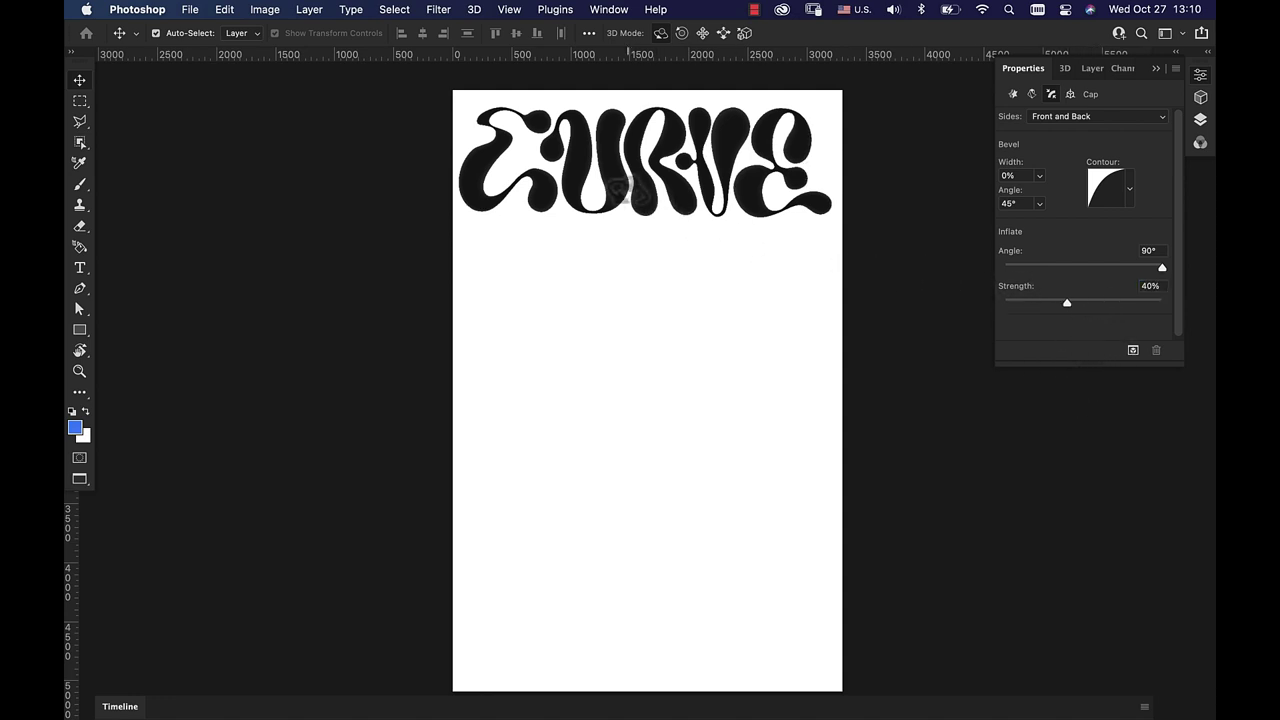
- Export the 3D layer as Wavefront OBJ, saving it as oct27.obj in the stock folder
{"action": "left_click", "coordinate": [1155, 69]}
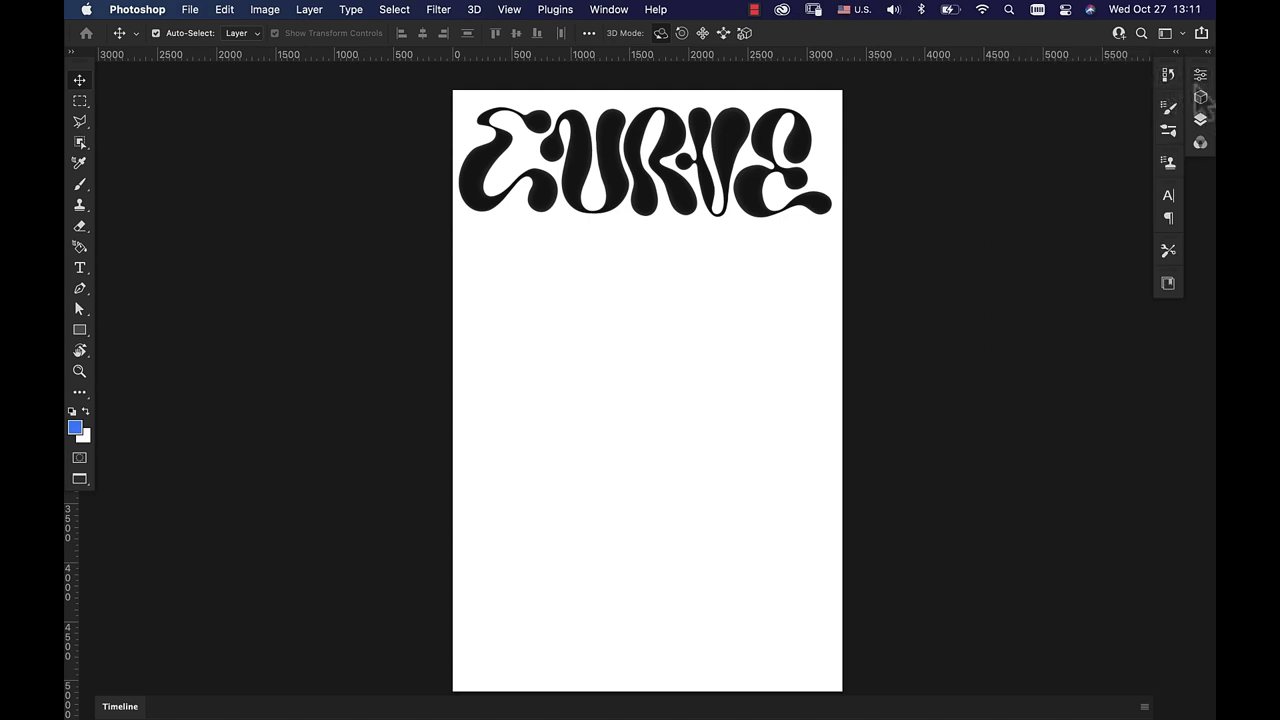
{"action": "left_click", "coordinate": [1205, 94]}
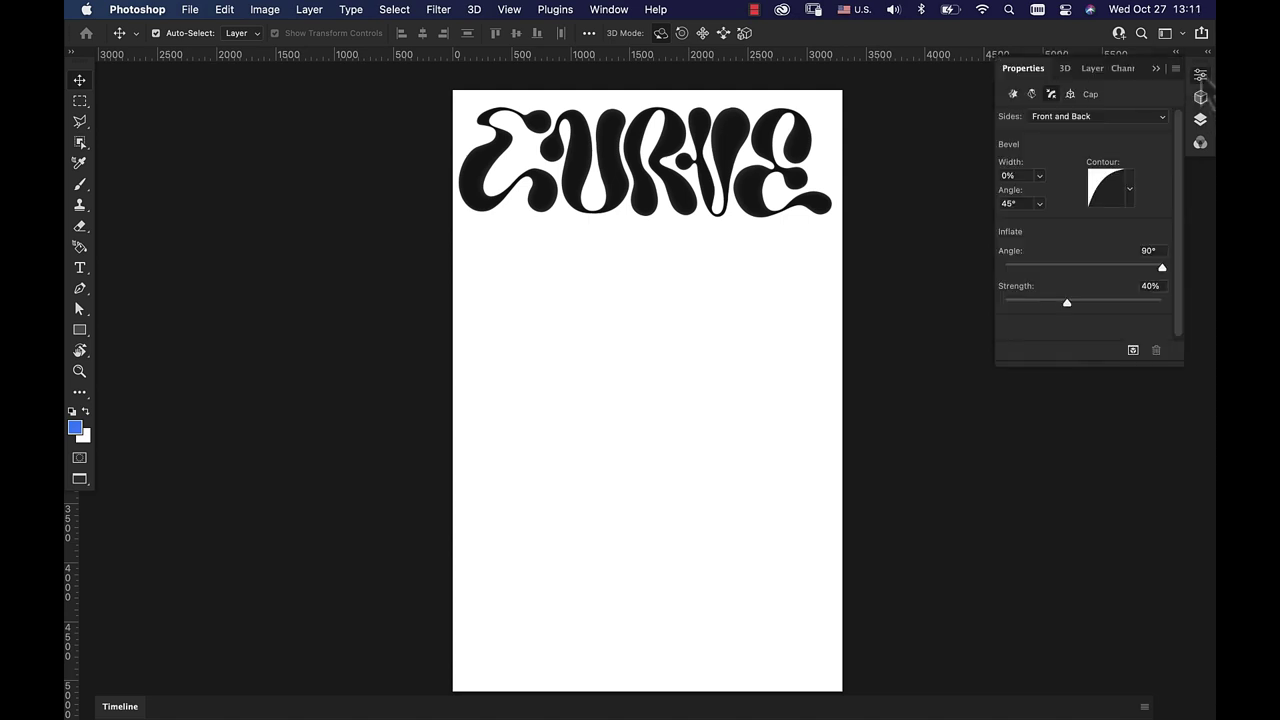
{"action": "left_click", "coordinate": [1205, 94]}
{"action": "left_click", "coordinate": [1201, 98]}
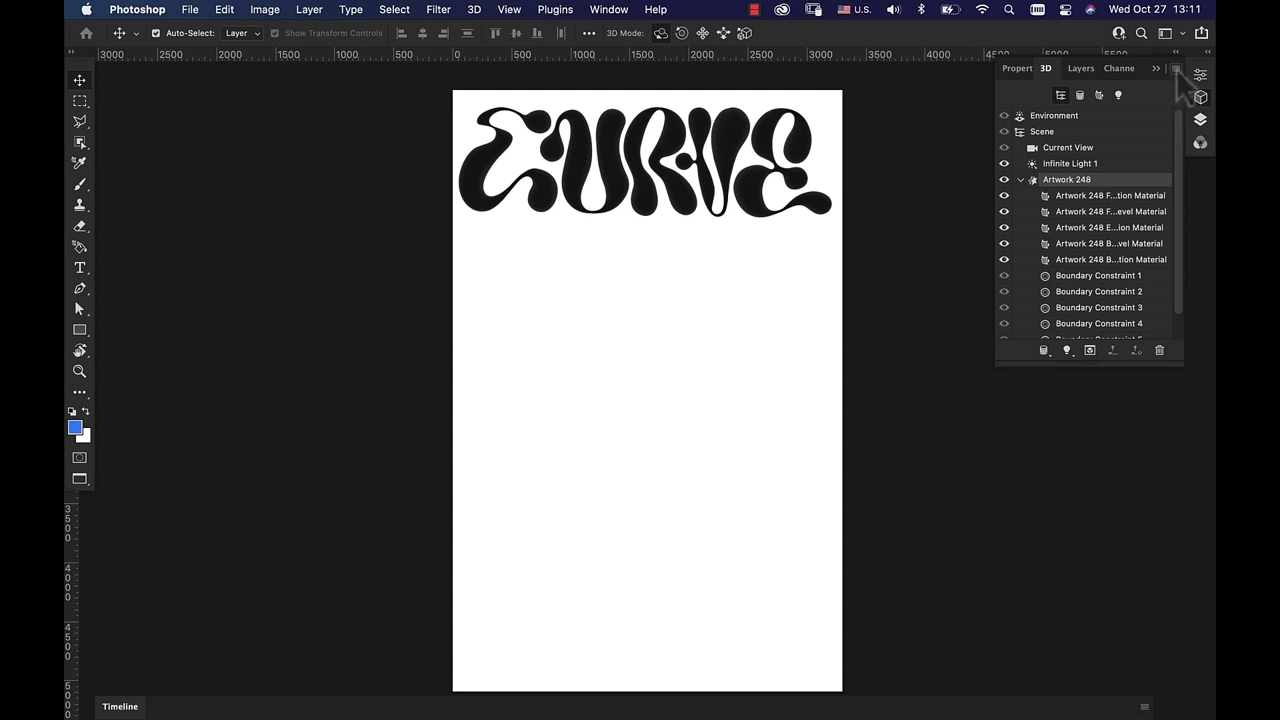
{"action": "left_click", "coordinate": [1176, 70]}
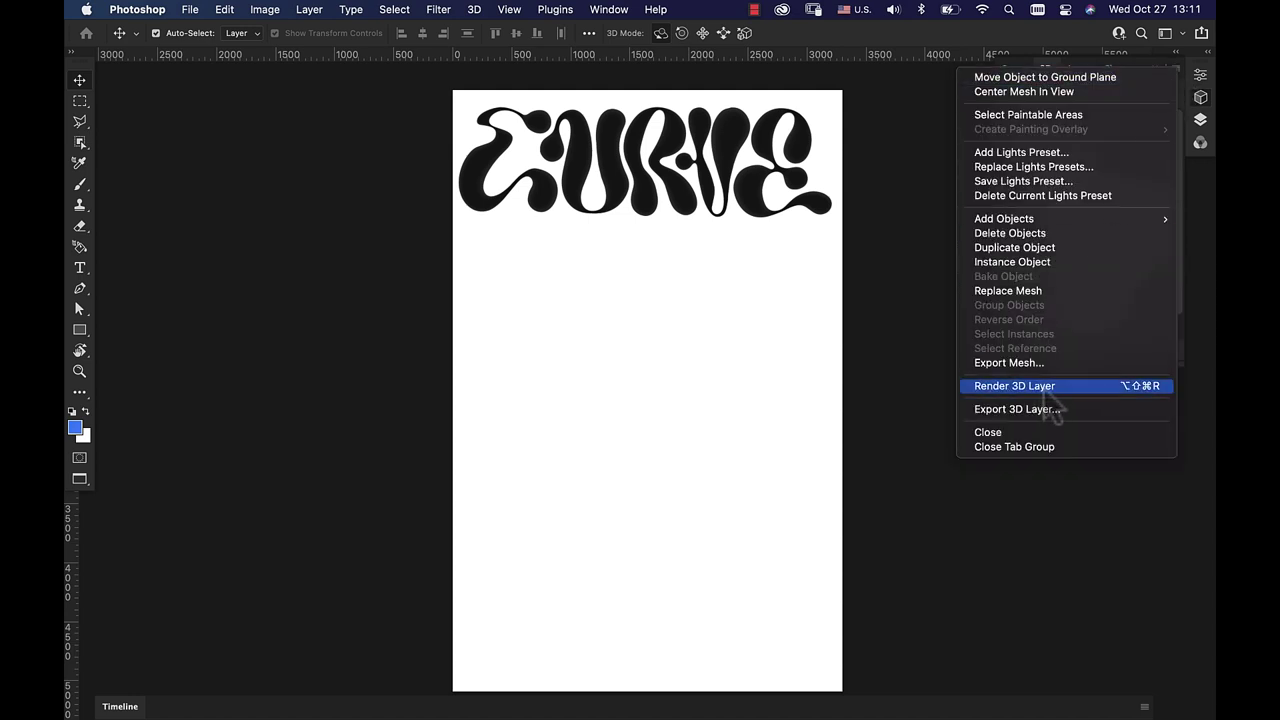
{"action": "left_click", "coordinate": [1046, 411]}
{"action": "left_click", "coordinate": [570, 266]}
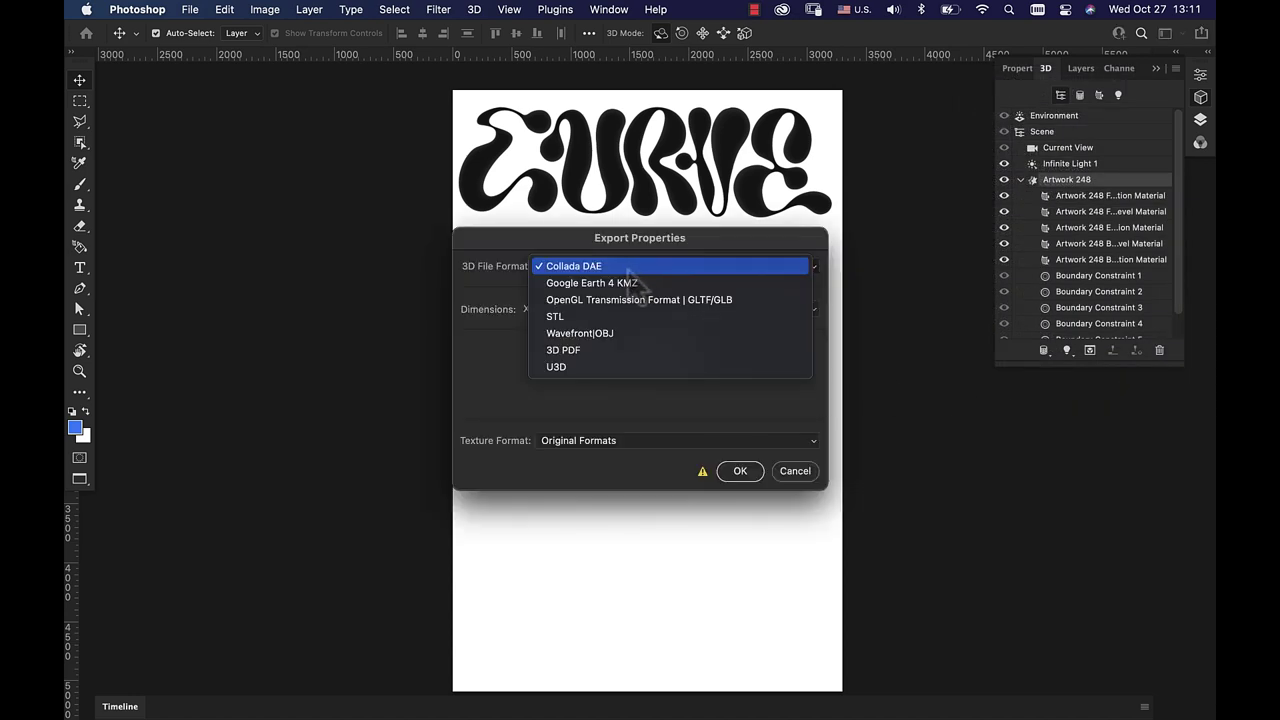
{"action": "left_click", "coordinate": [607, 338]}
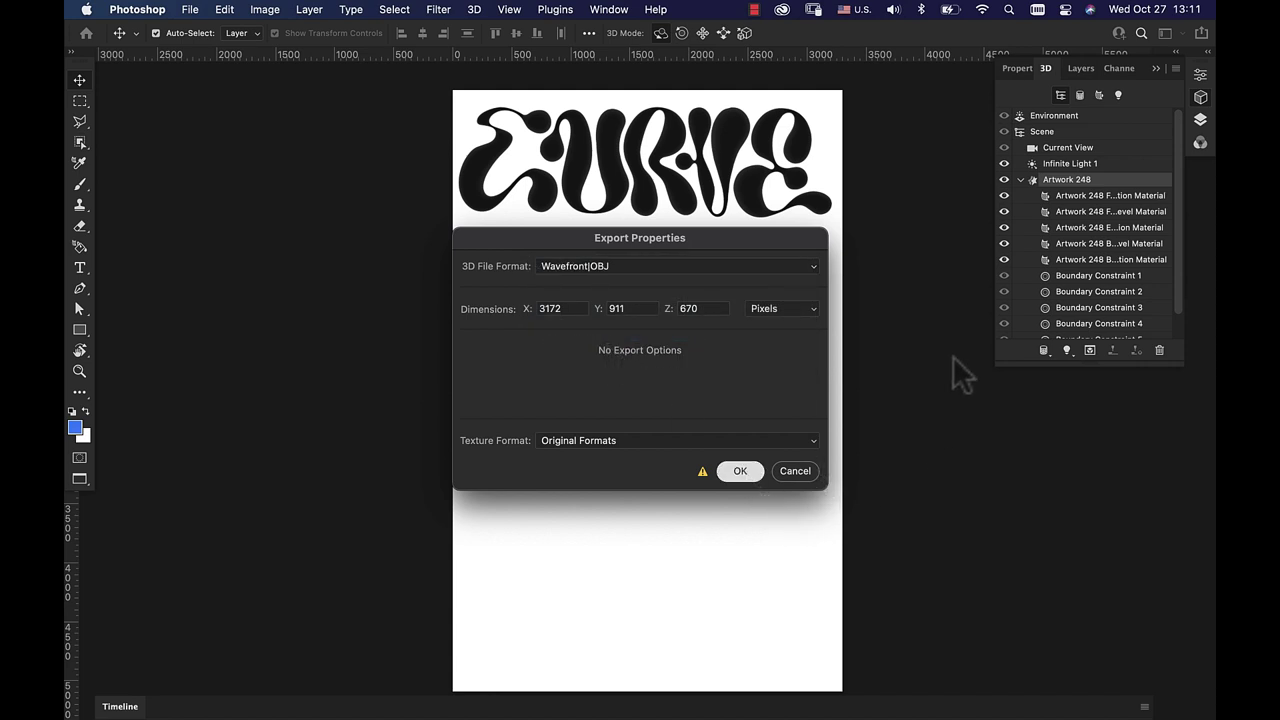
{"action": "key", "text": "Return"}
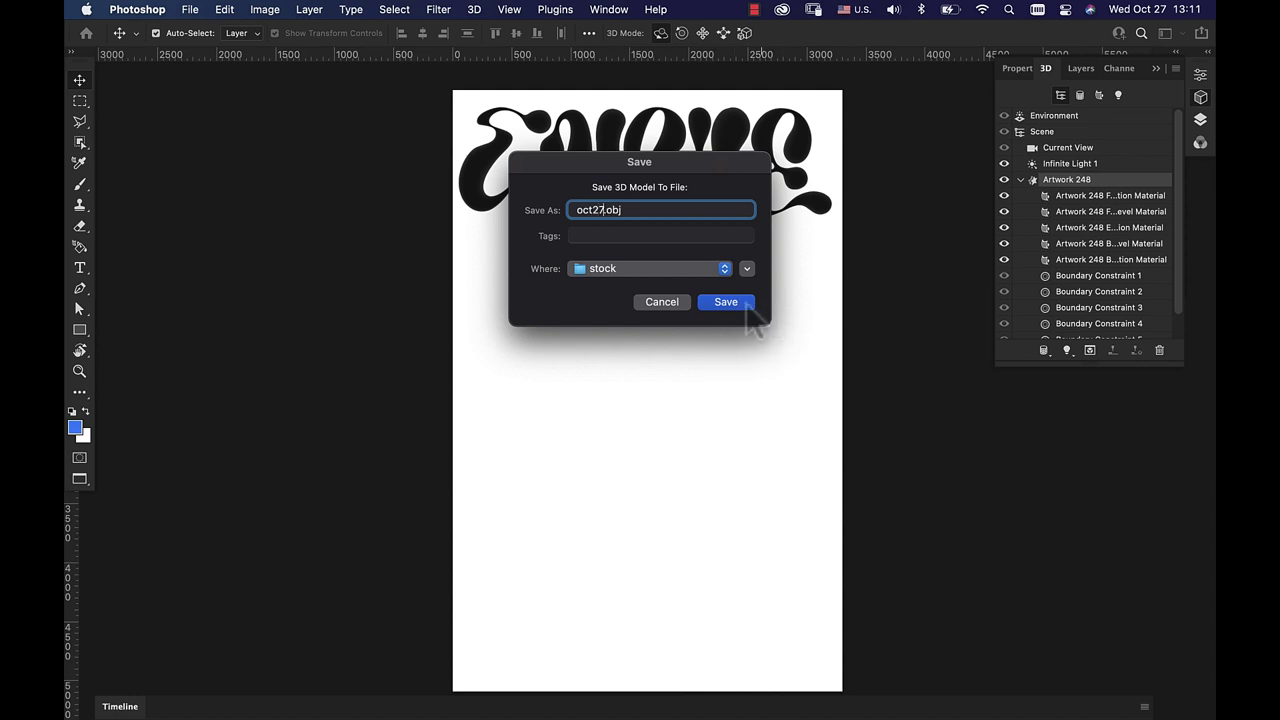
{"action": "left_click", "coordinate": [742, 308]}
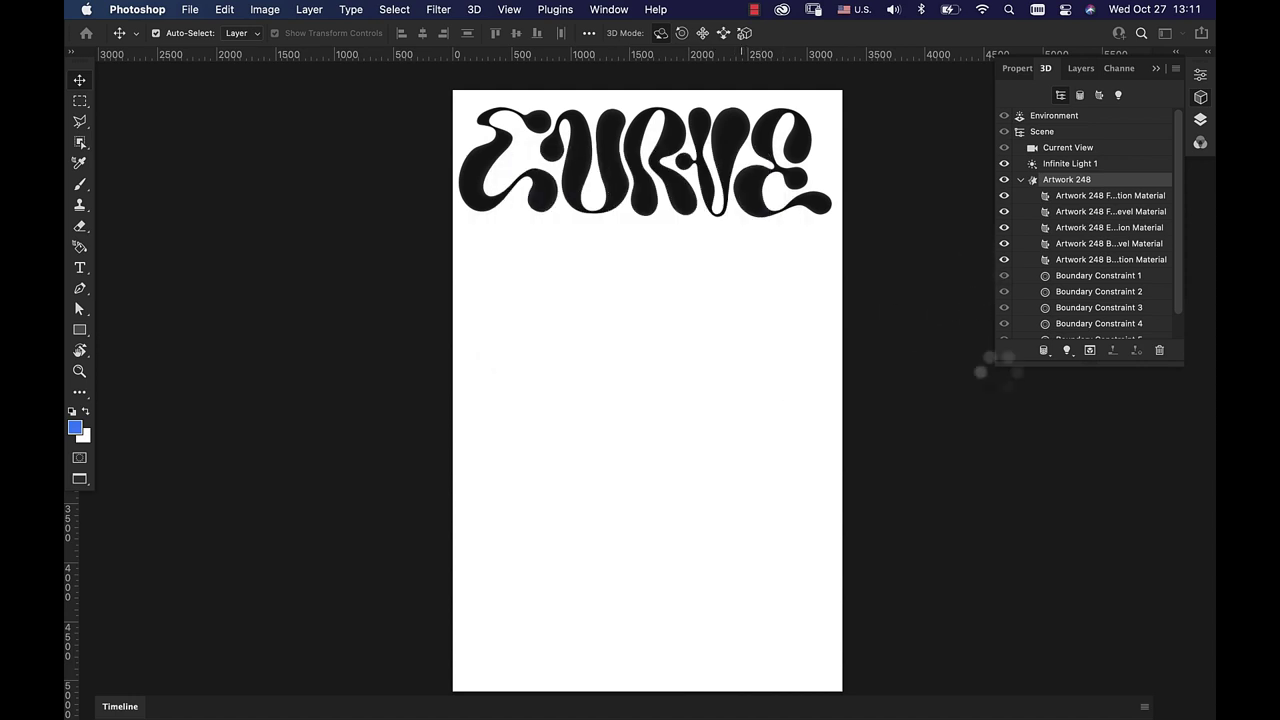
- Bring Illustrator to the front and quit it, returning to Photoshop's CURVE scene
{"action": "mouse_move", "coordinate": [983, 716]}
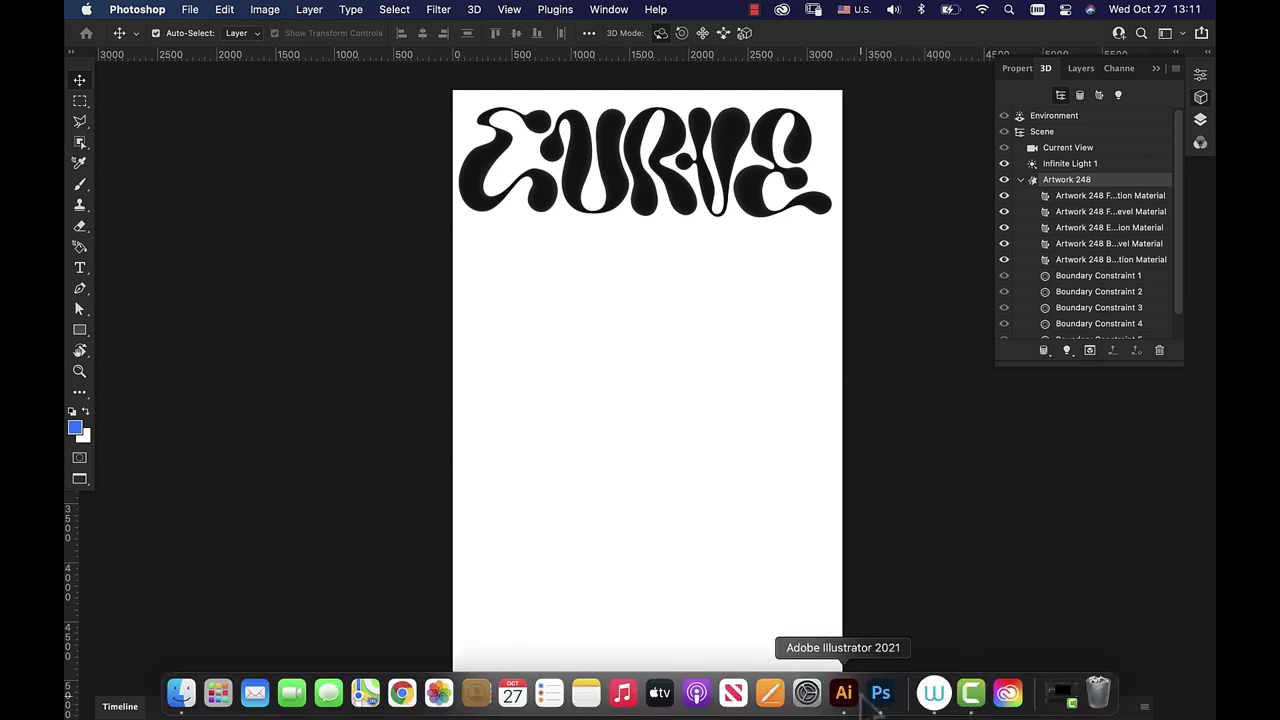
{"action": "key", "text": "Tab"}
{"action": "left_click", "coordinate": [843, 697]}
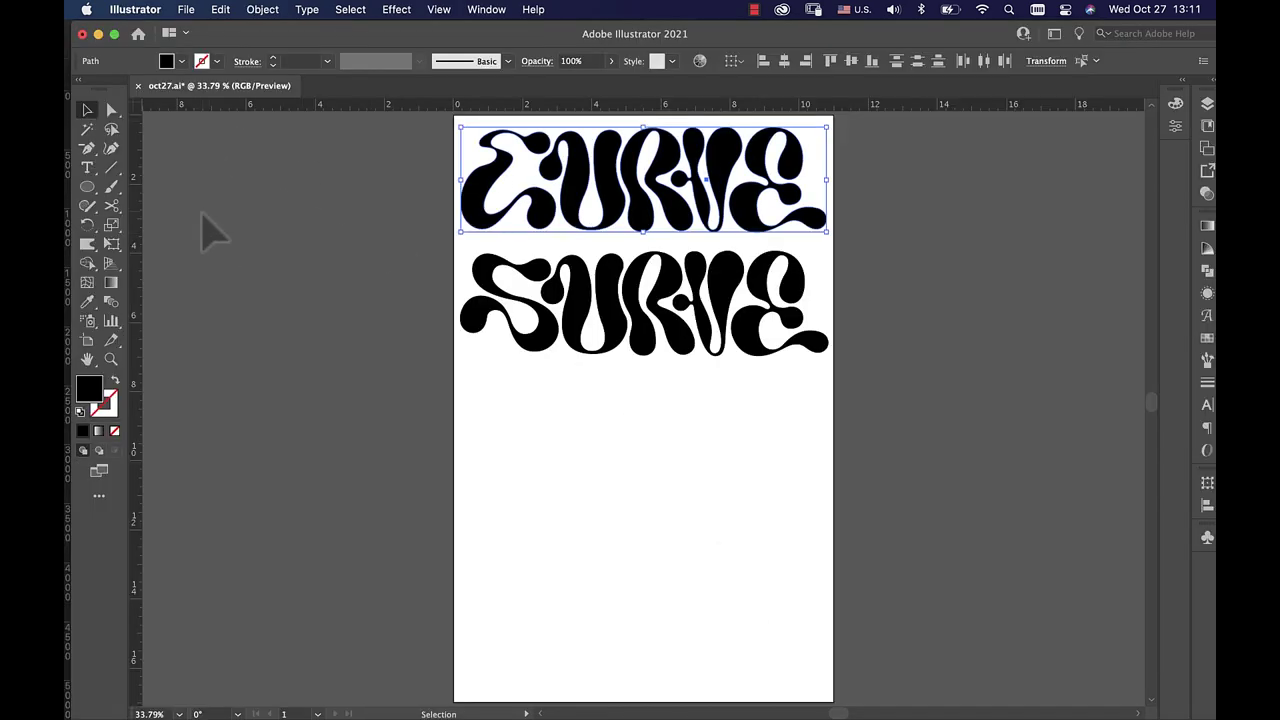
{"action": "key", "text": "a"}
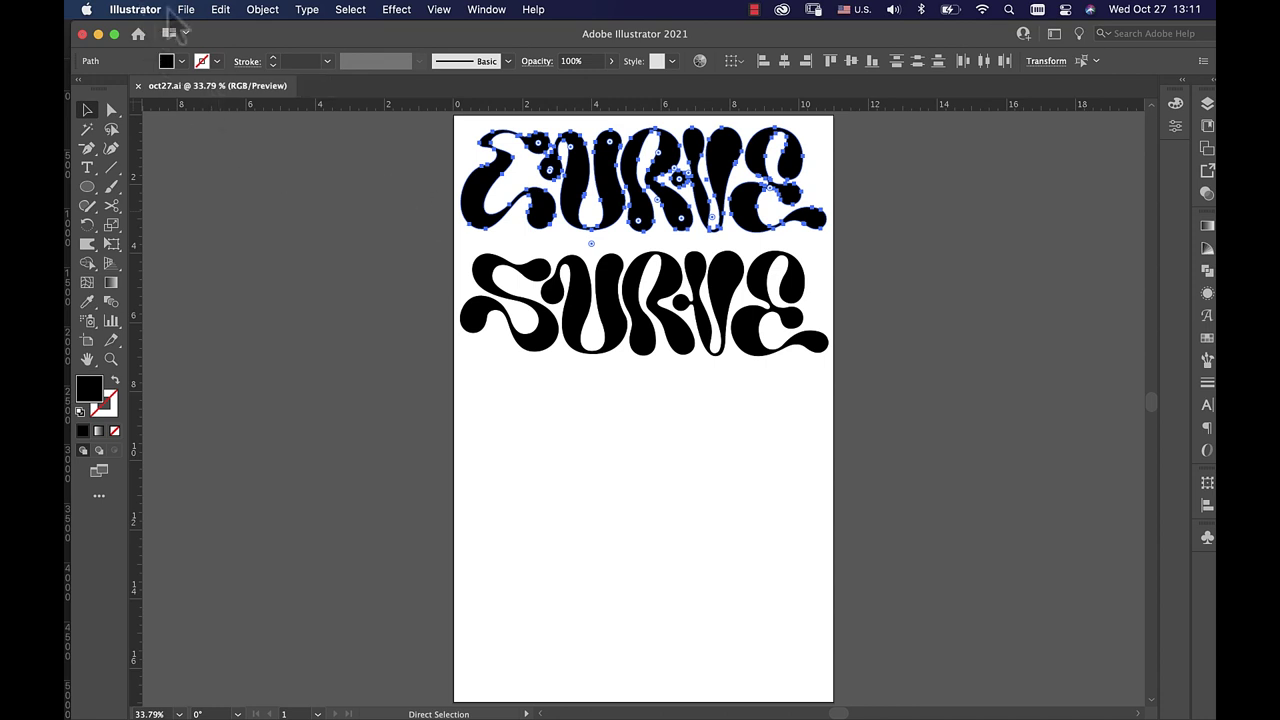
{"action": "left_click", "coordinate": [150, 10]}
{"action": "left_click", "coordinate": [173, 173]}
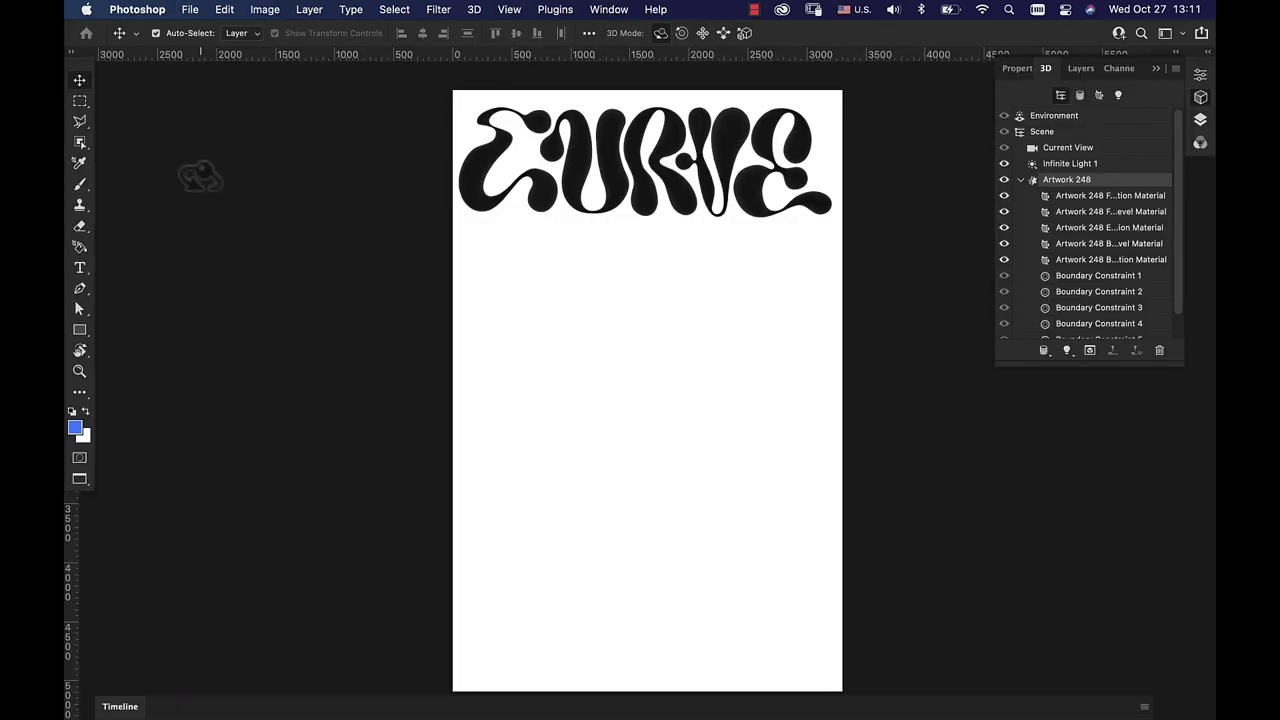
{"action": "mouse_move", "coordinate": [880, 717]}
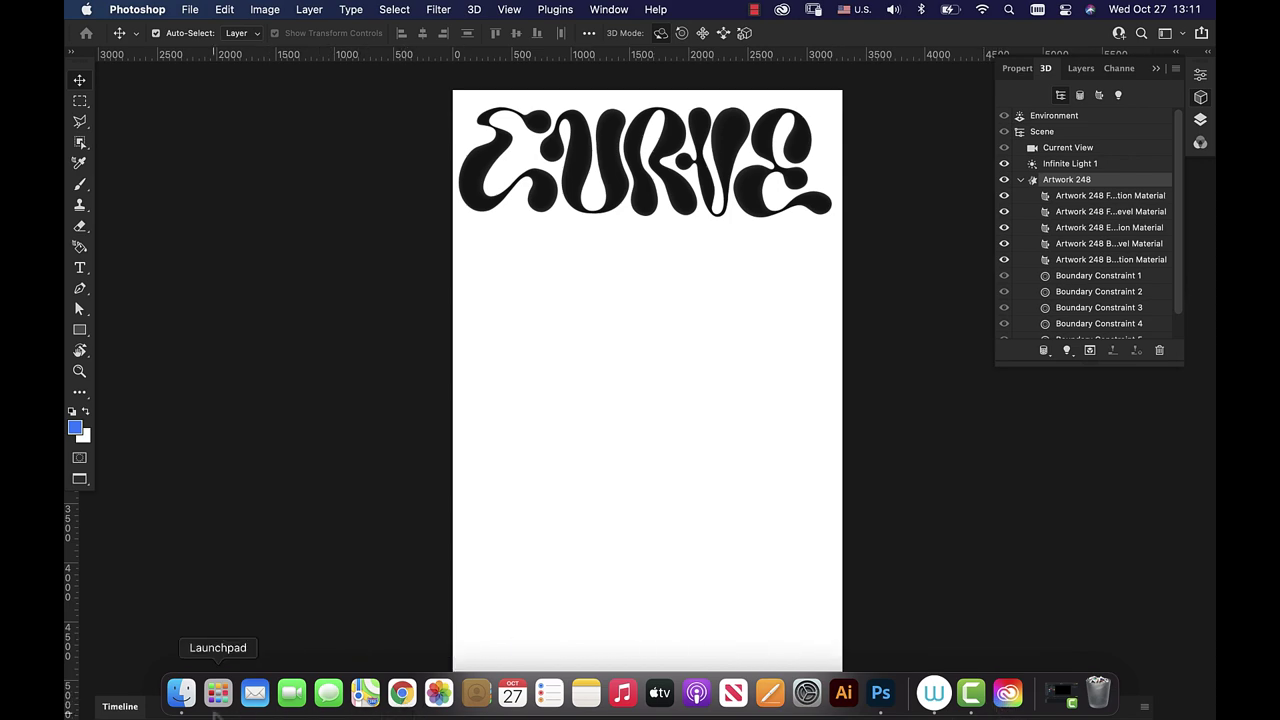
- Launch Substance 3D Stager and open oct27.obj from the stock folder
{"action": "left_click", "coordinate": [218, 693]}
{"action": "scroll", "coordinate": [323, 265], "scroll_direction": "left", "scroll_amount": 3}
{"action": "left_click", "coordinate": [905, 550]}
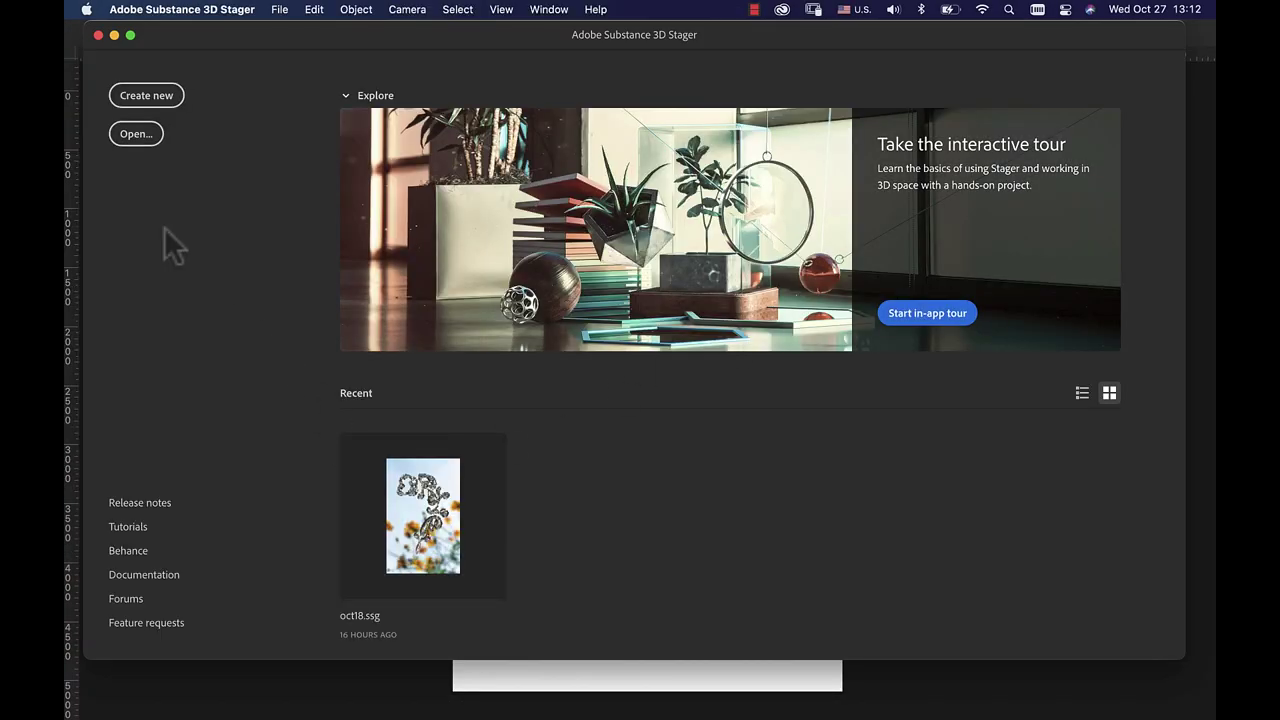
{"action": "left_click", "coordinate": [140, 140]}
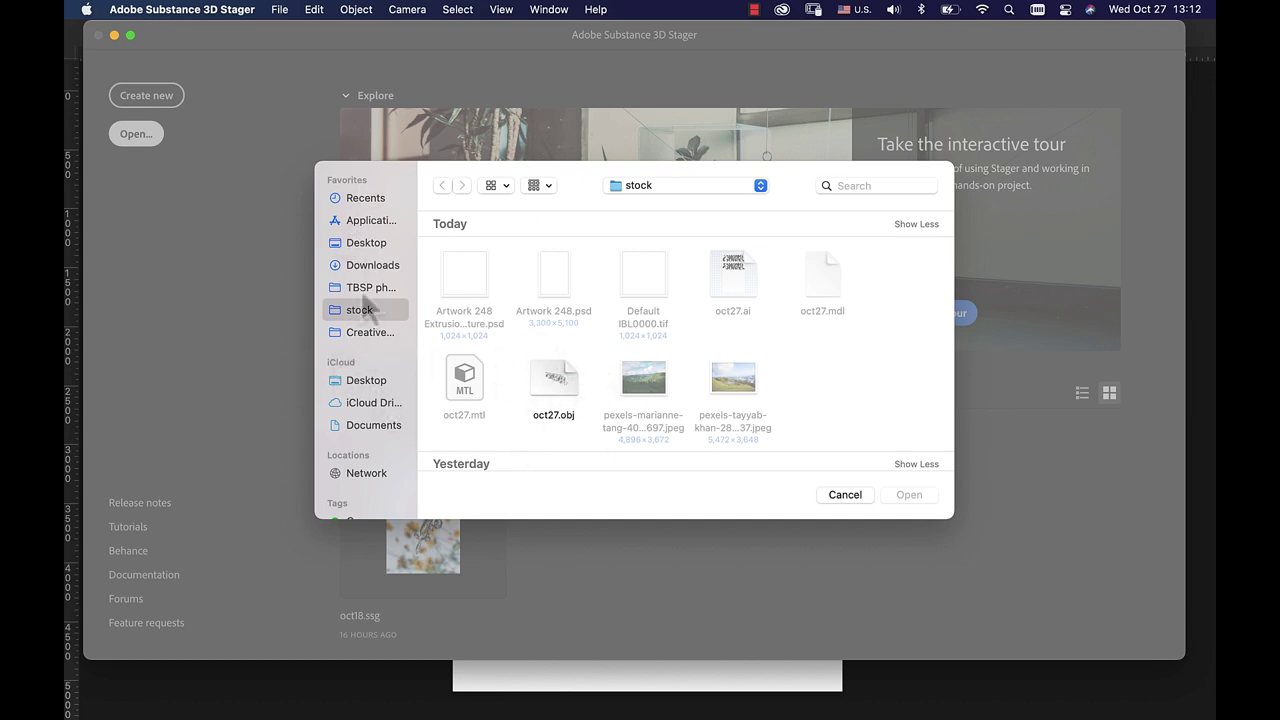
{"action": "left_click", "coordinate": [545, 408]}
{"action": "left_click", "coordinate": [918, 498]}
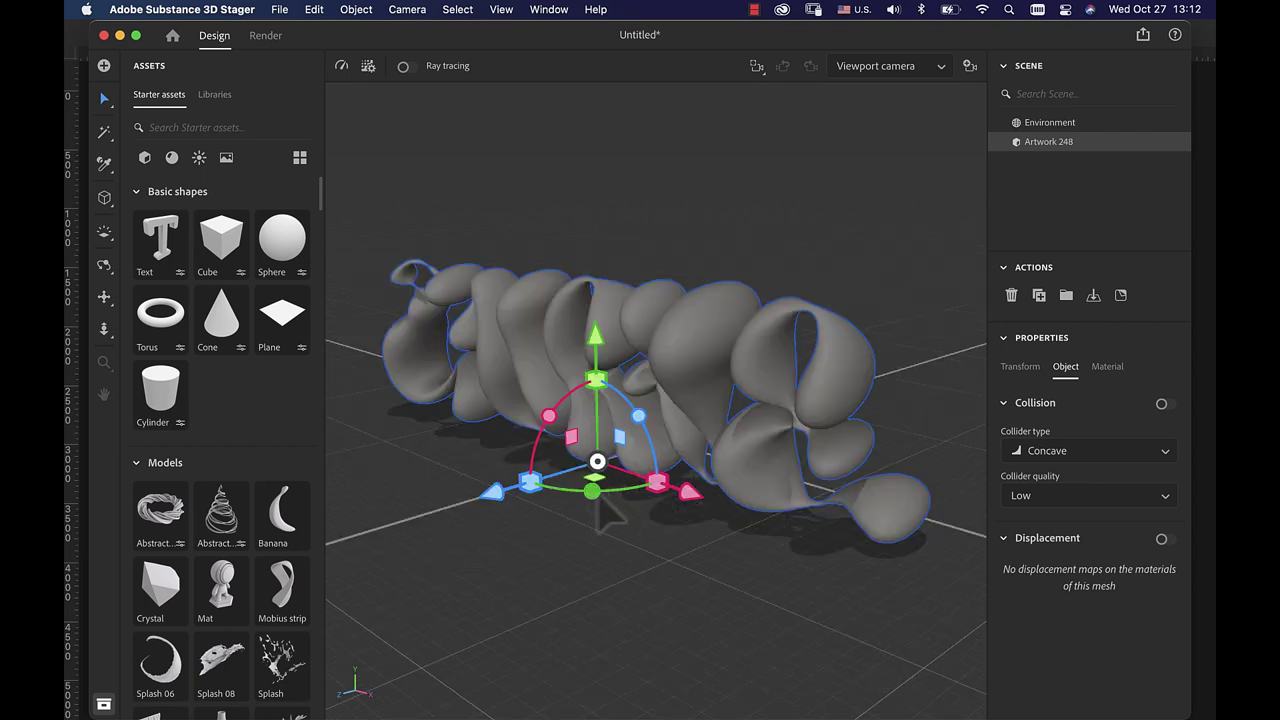
- Spin, raise and shift the CURVE model right, then fine-tune its tilt to stand upright
{"action": "left_click_drag", "start_coordinate": [593, 490], "coordinate": [666, 492]}
{"action": "left_click_drag", "start_coordinate": [598, 355], "coordinate": [655, 210]}
{"action": "left_click_drag", "start_coordinate": [727, 387], "coordinate": [814, 385]}
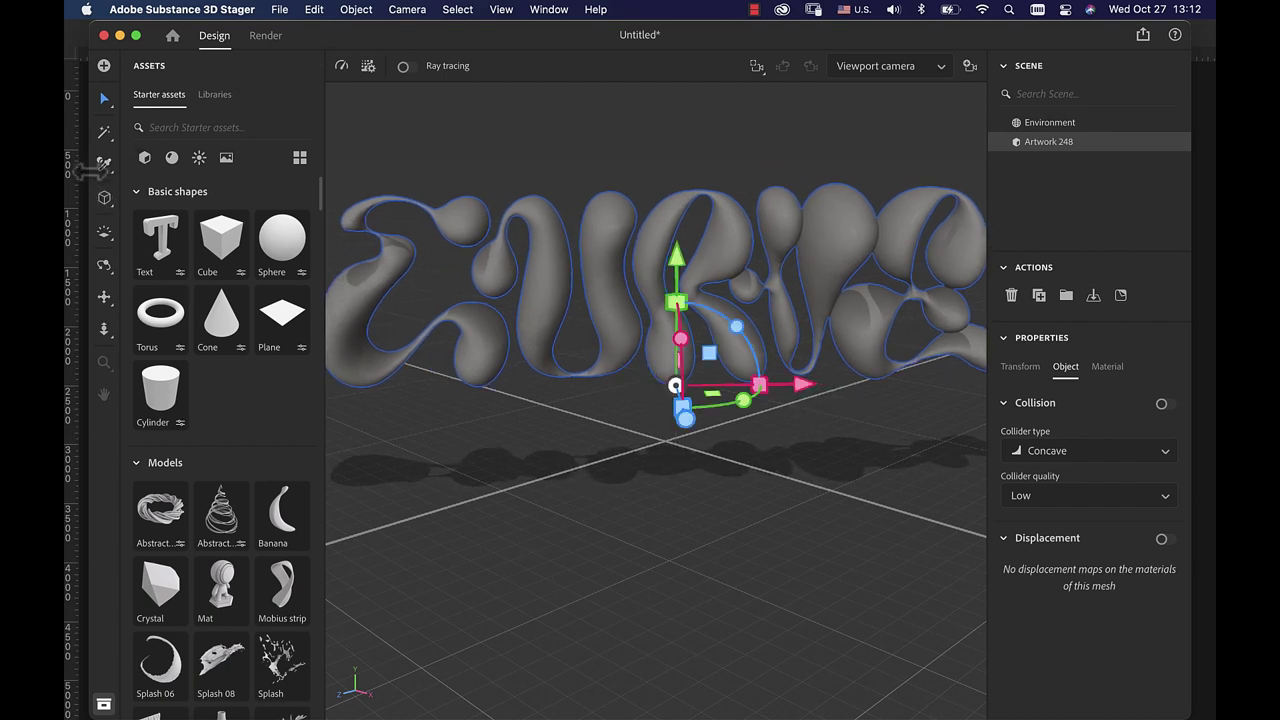
{"action": "left_click_drag", "start_coordinate": [87, 168], "coordinate": [63, 168]}
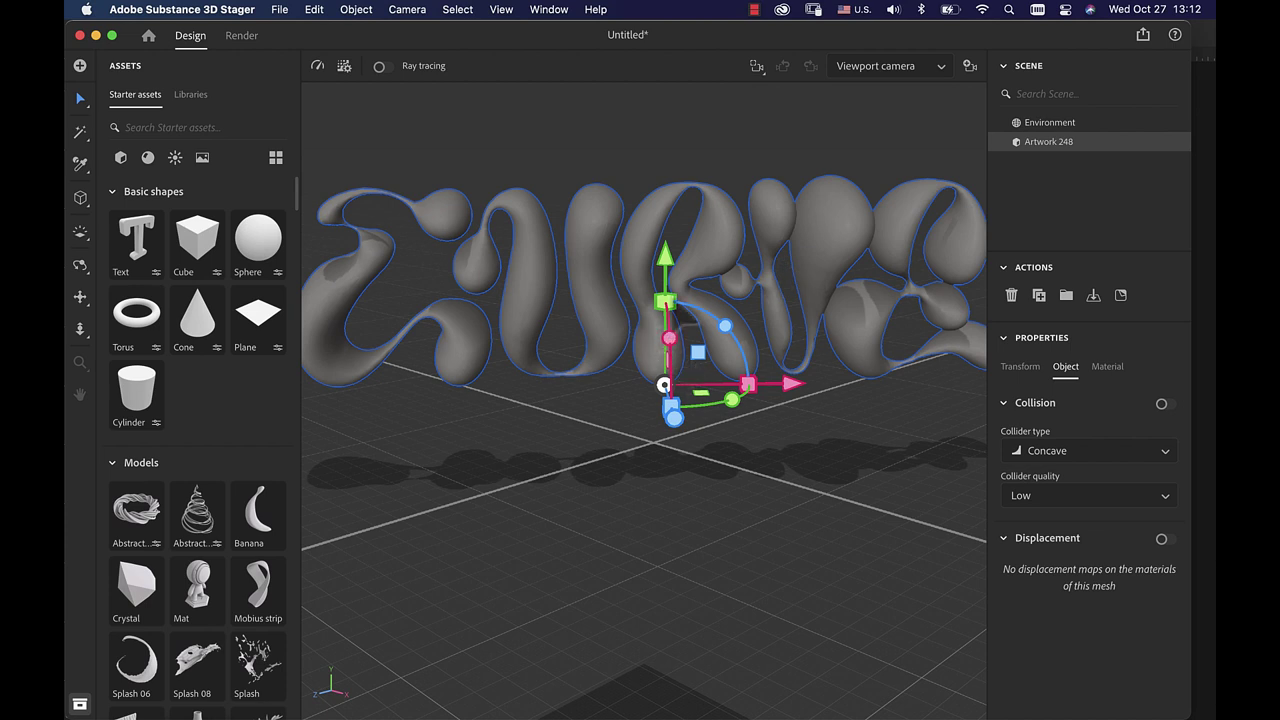
{"action": "left_click_drag", "start_coordinate": [670, 340], "coordinate": [672, 330]}
{"action": "left_click_drag", "start_coordinate": [727, 377], "coordinate": [729, 338]}
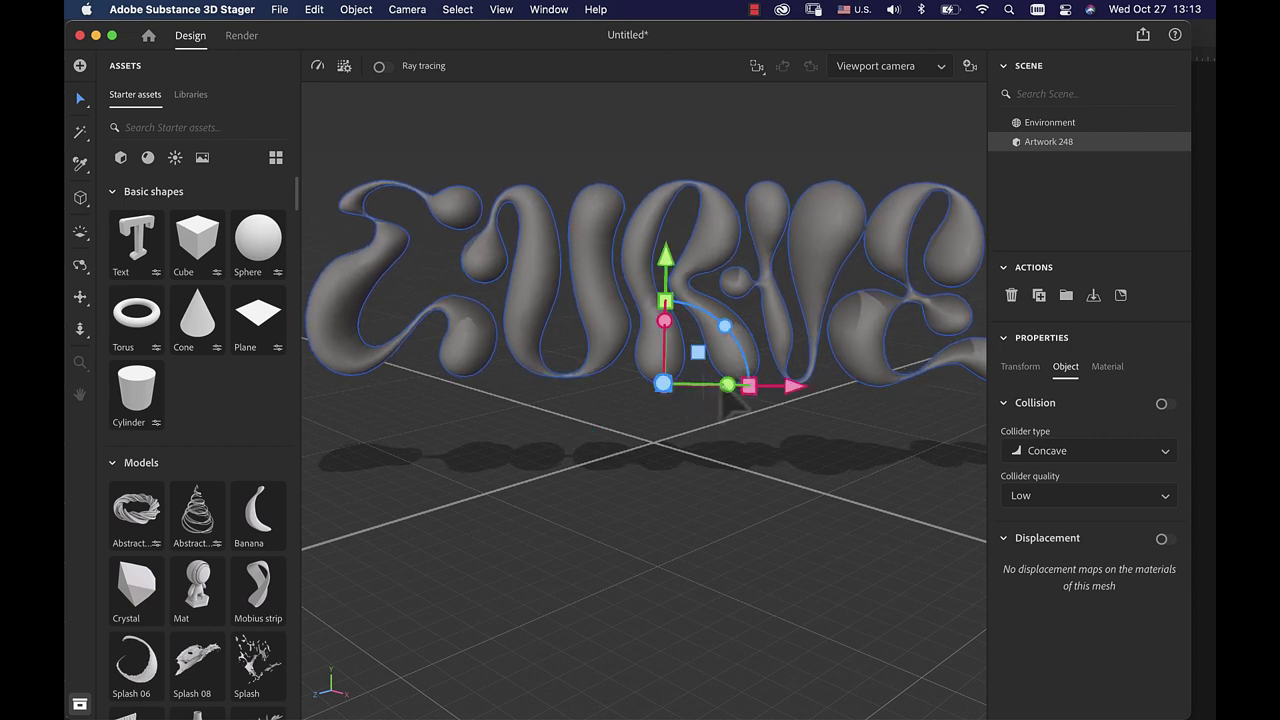
{"action": "left_click_drag", "start_coordinate": [724, 390], "coordinate": [718, 390]}
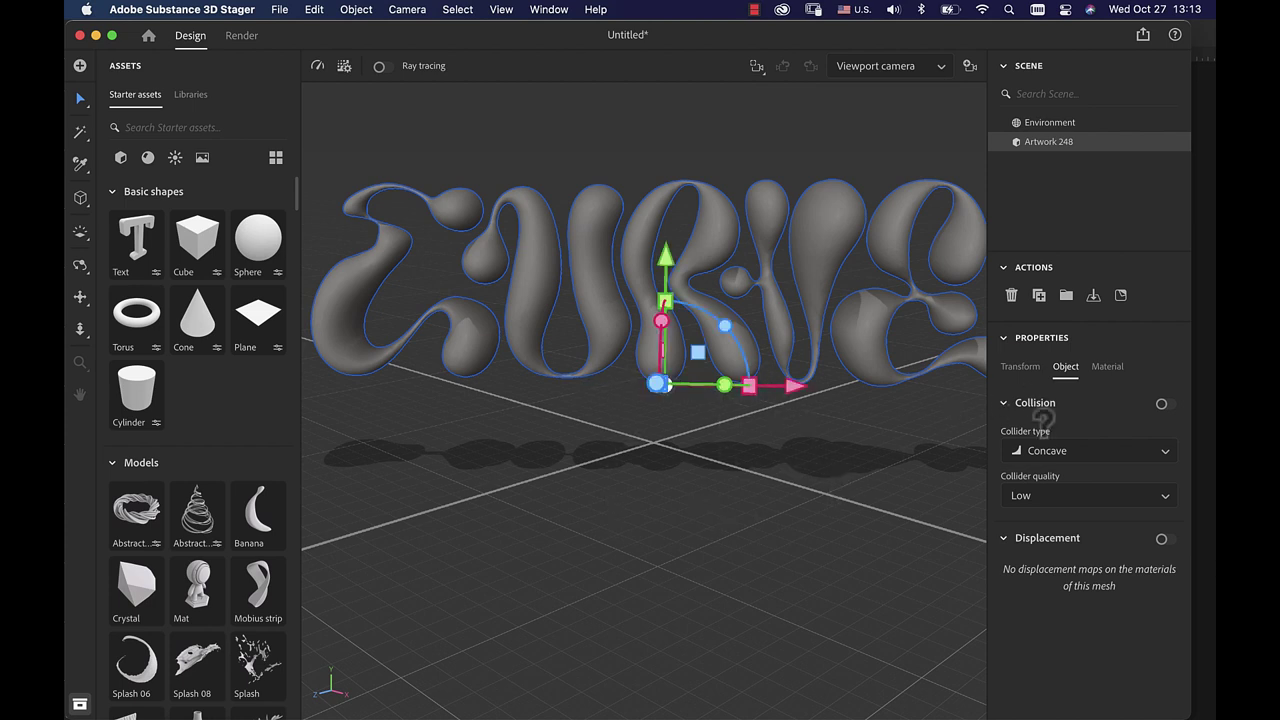
{"action": "left_click", "coordinate": [843, 165]}
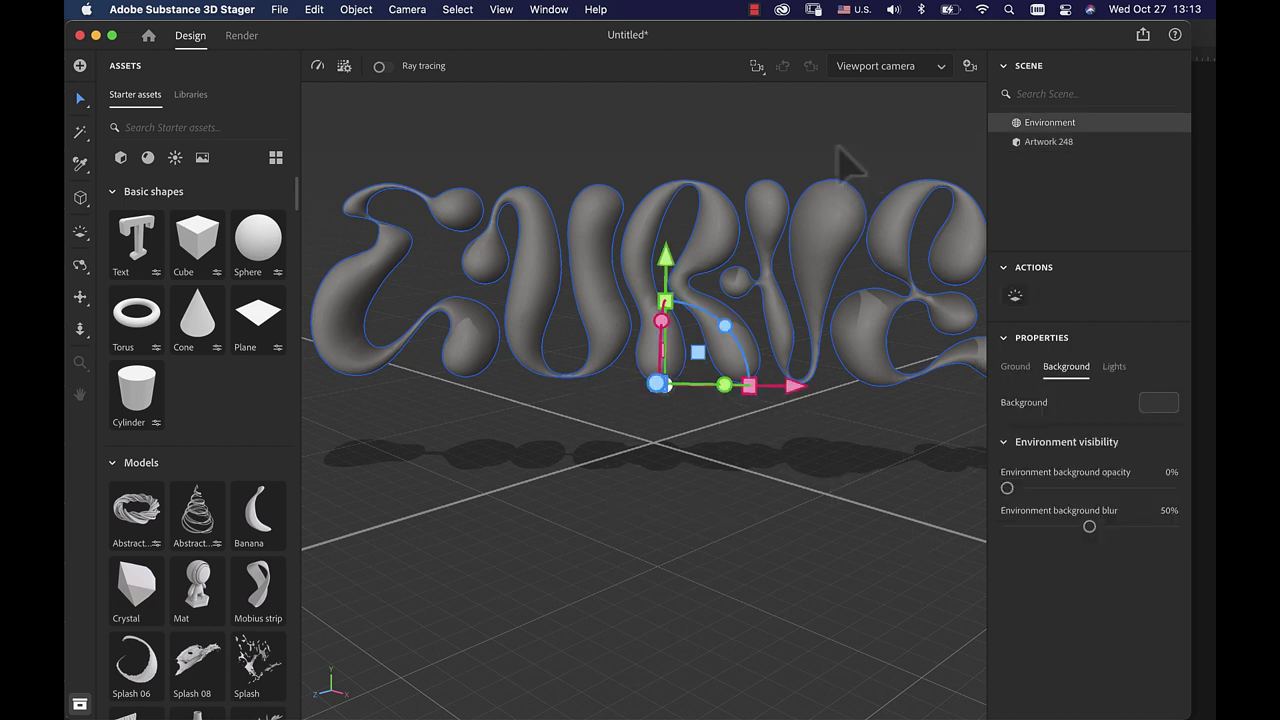
{"action": "left_click", "coordinate": [838, 141]}
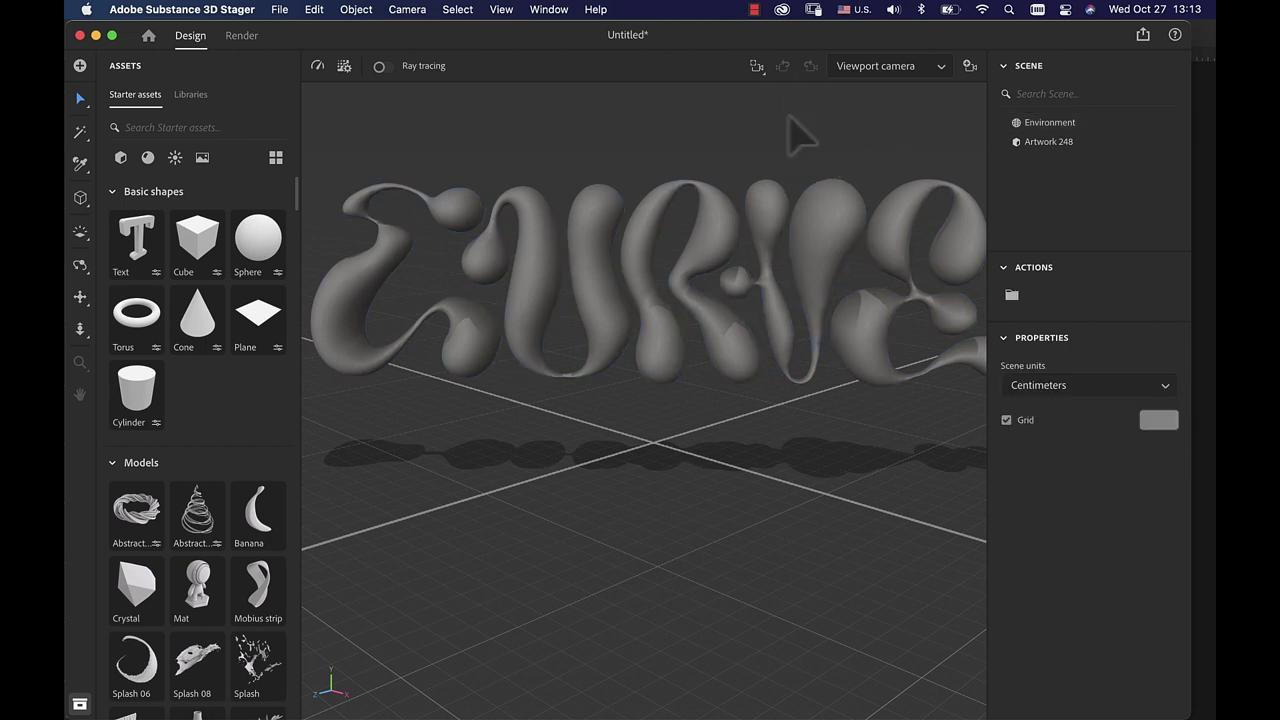
{"action": "left_click", "coordinate": [822, 141]}
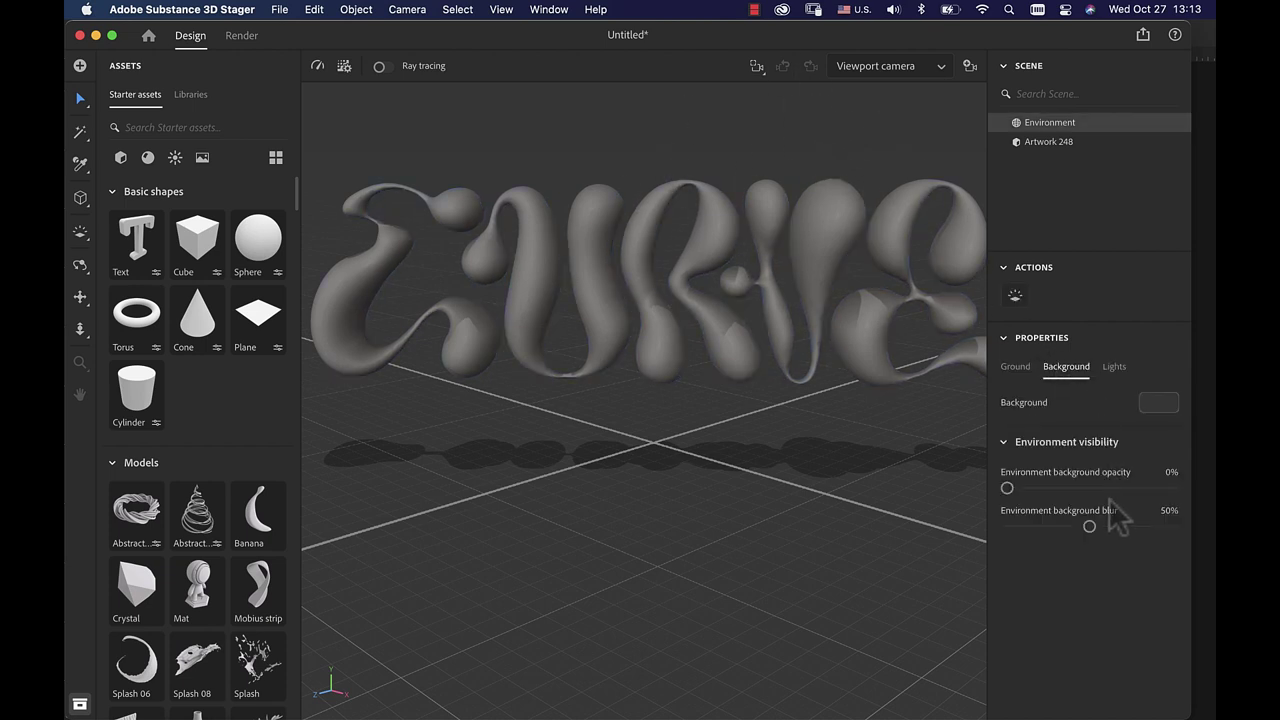
{"action": "left_click", "coordinate": [1016, 370]}
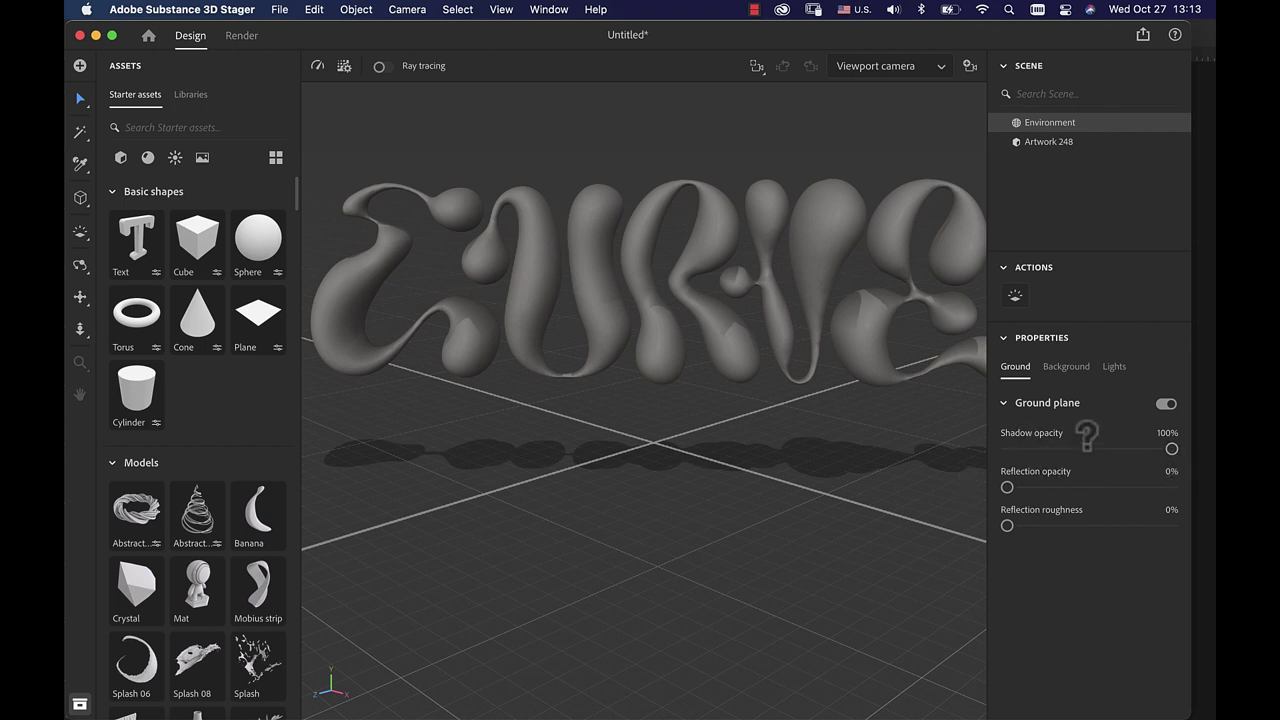
{"action": "left_click_drag", "start_coordinate": [1172, 450], "coordinate": [938, 466]}
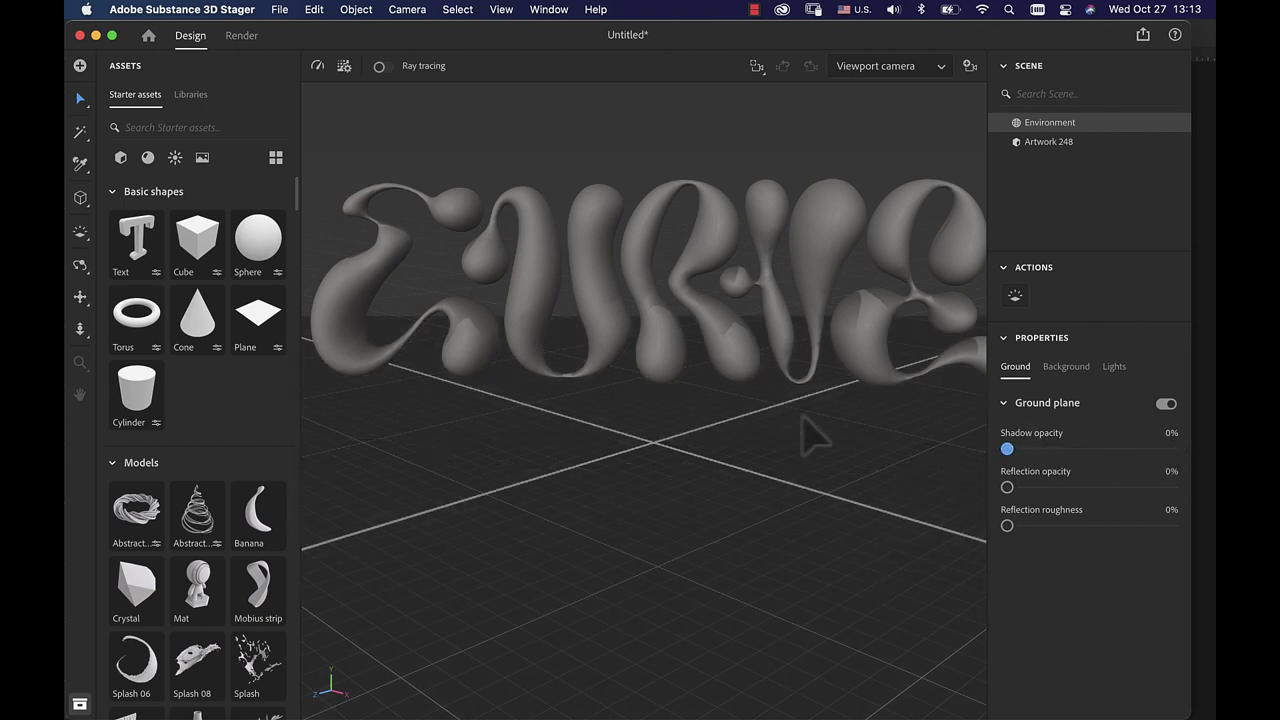
{"action": "left_click", "coordinate": [1066, 367]}
{"action": "left_click", "coordinate": [1162, 408]}
{"action": "left_click_drag", "start_coordinate": [940, 322], "coordinate": [899, 262]}
{"action": "left_click", "coordinate": [899, 262]}
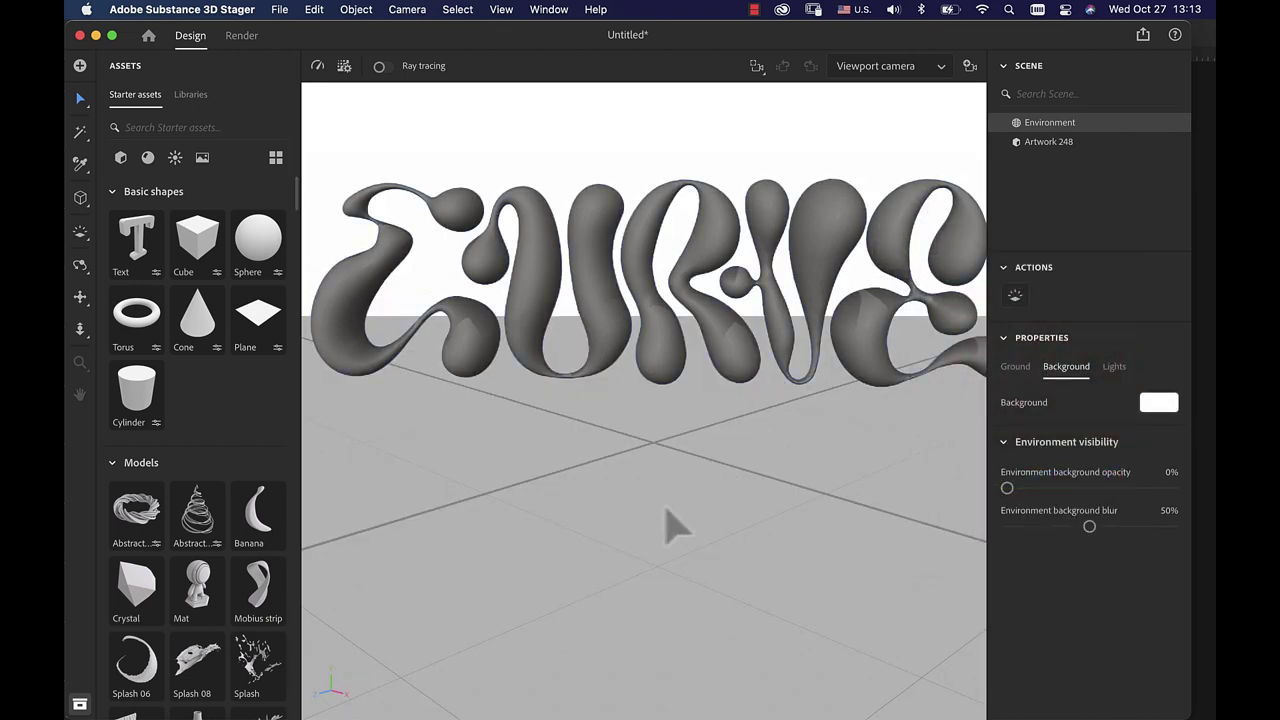
{"action": "scroll", "coordinate": [338, 692], "scroll_direction": "down", "scroll_amount": 5}
{"action": "scroll", "coordinate": [338, 692], "scroll_direction": "up", "scroll_amount": 3}
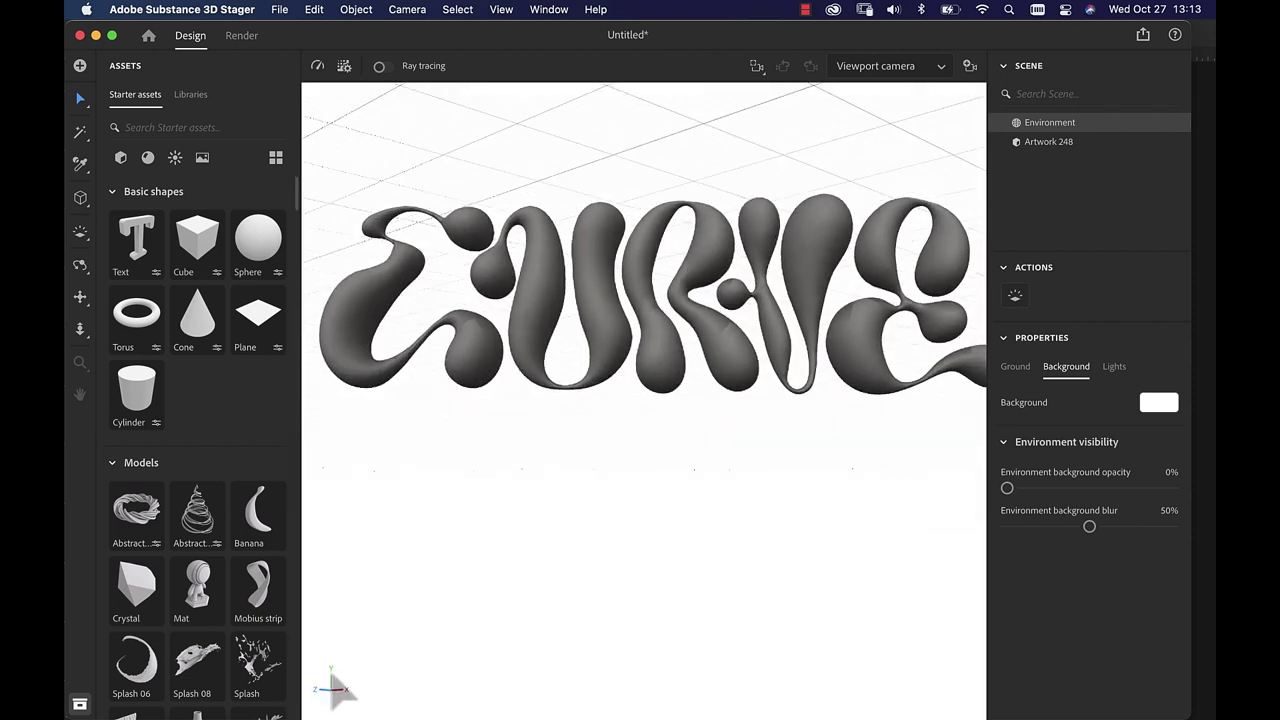
{"action": "scroll", "coordinate": [338, 690], "scroll_direction": "down", "scroll_amount": 1}
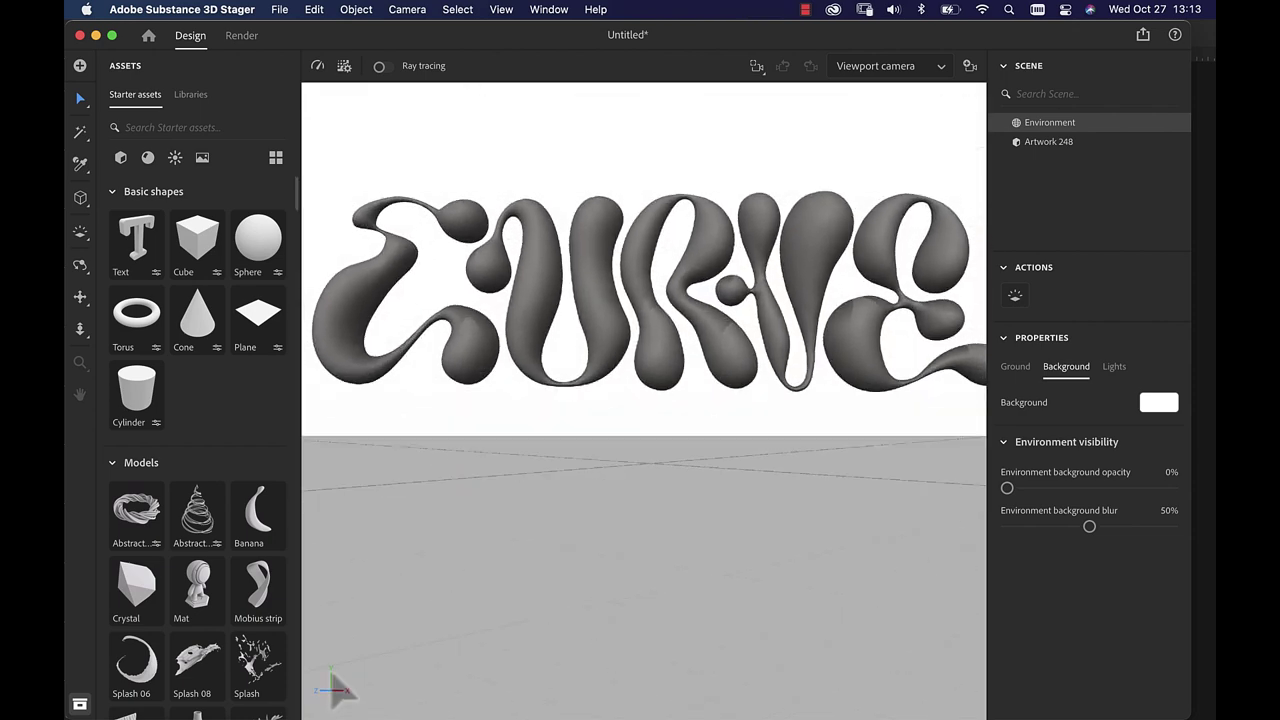
{"action": "left_click_drag", "start_coordinate": [333, 677], "coordinate": [307, 639]}
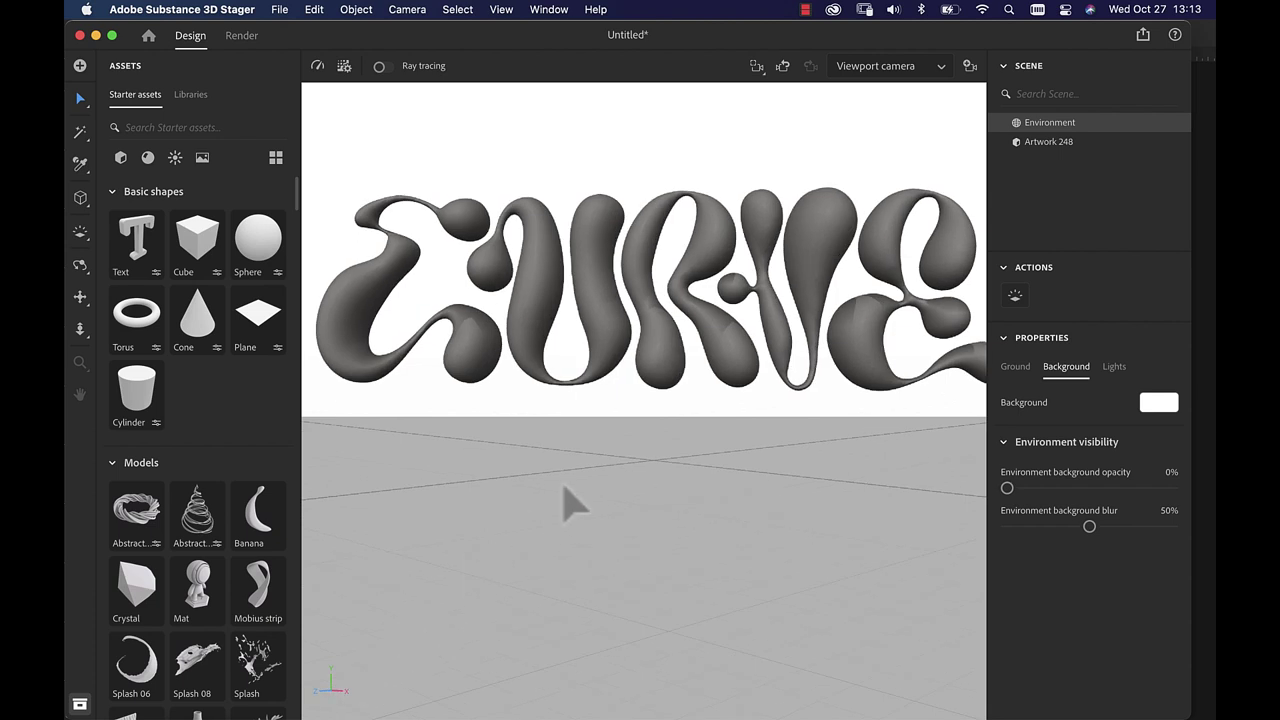
{"action": "left_click", "coordinate": [1027, 378]}
{"action": "left_click", "coordinate": [1068, 378]}
{"action": "left_click", "coordinate": [1108, 378]}
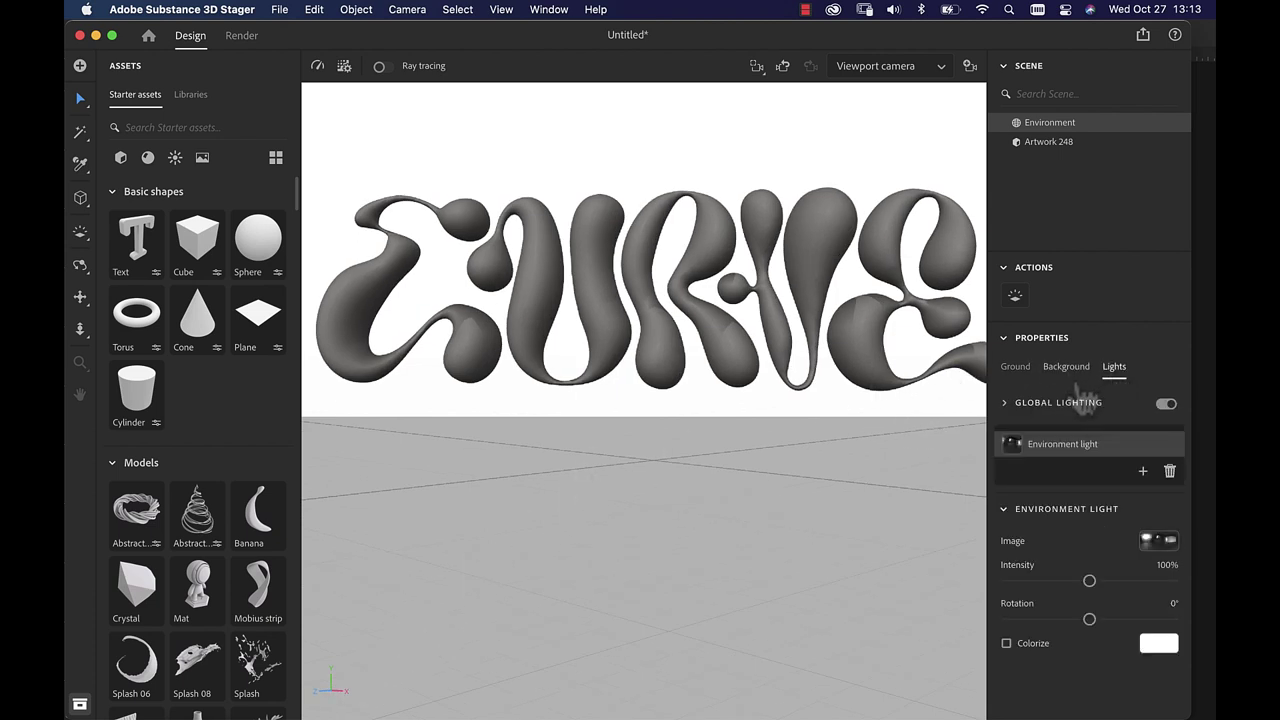
{"action": "left_click", "coordinate": [1068, 371]}
{"action": "mouse_move", "coordinate": [970, 695]}
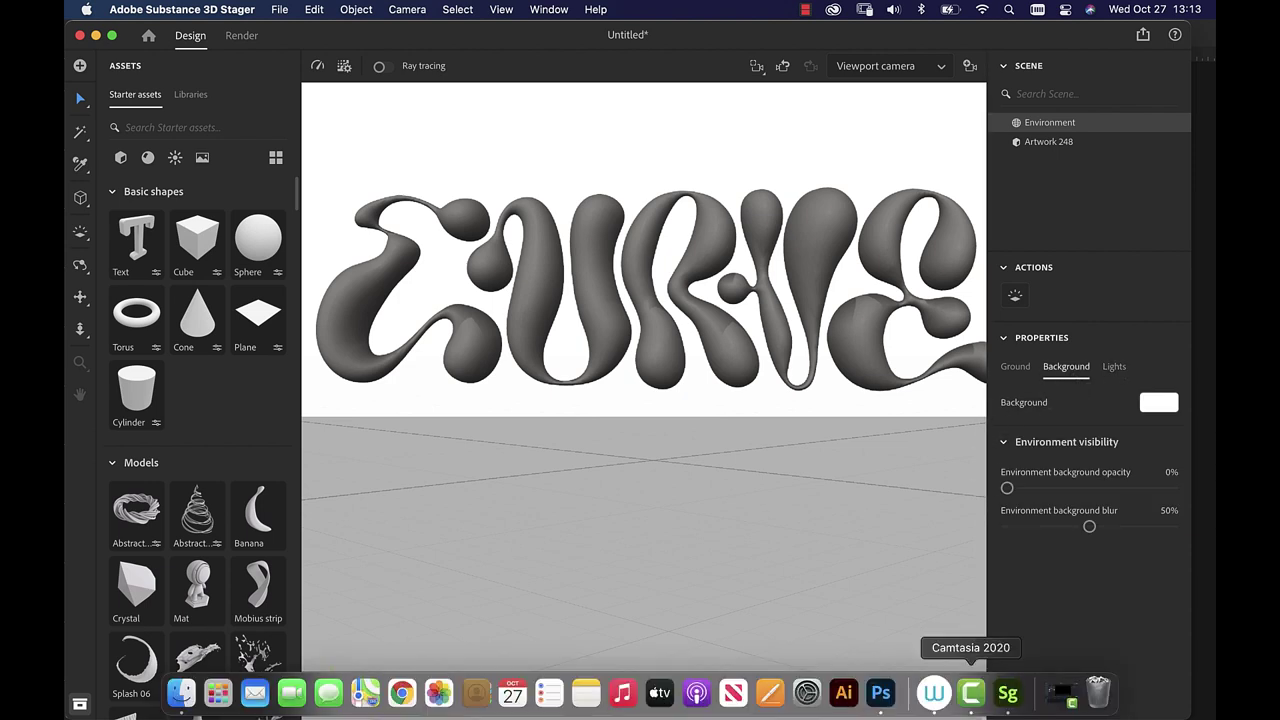
- Scale the CURVE artwork down to 0.91 and tilt it a few degrees
{"action": "left_click", "coordinate": [820, 263]}
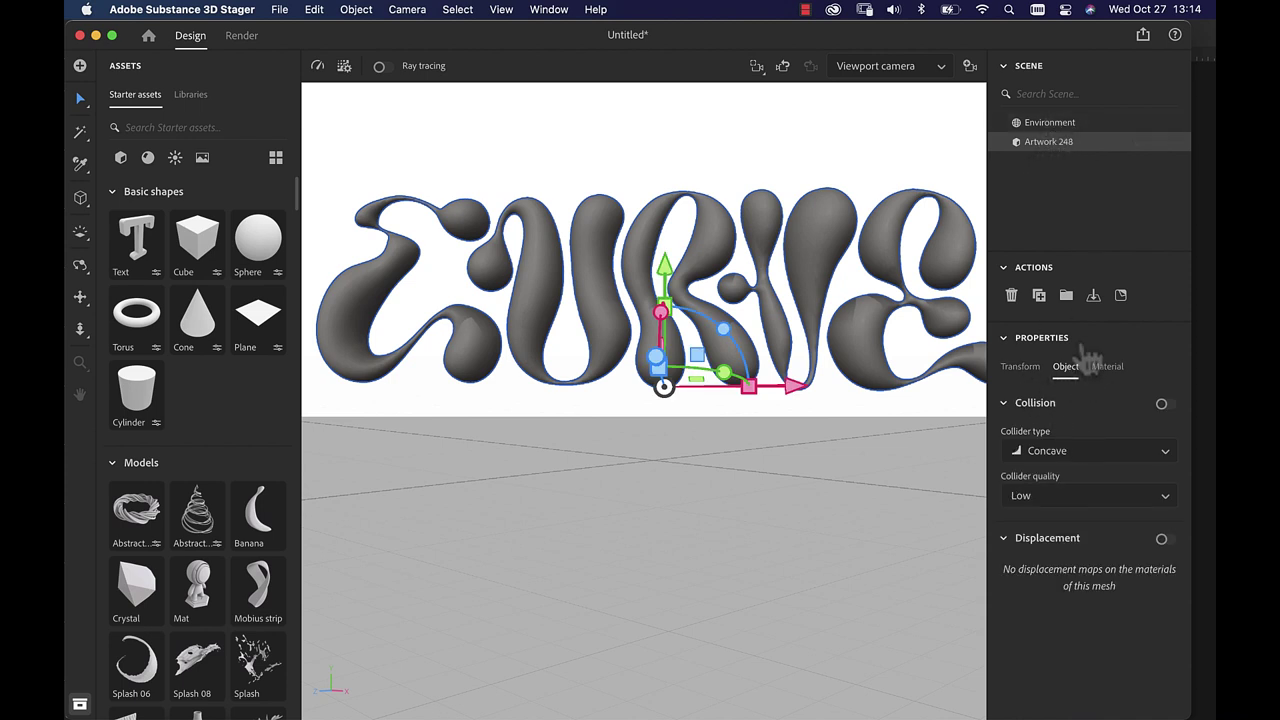
{"action": "left_click", "coordinate": [1020, 368]}
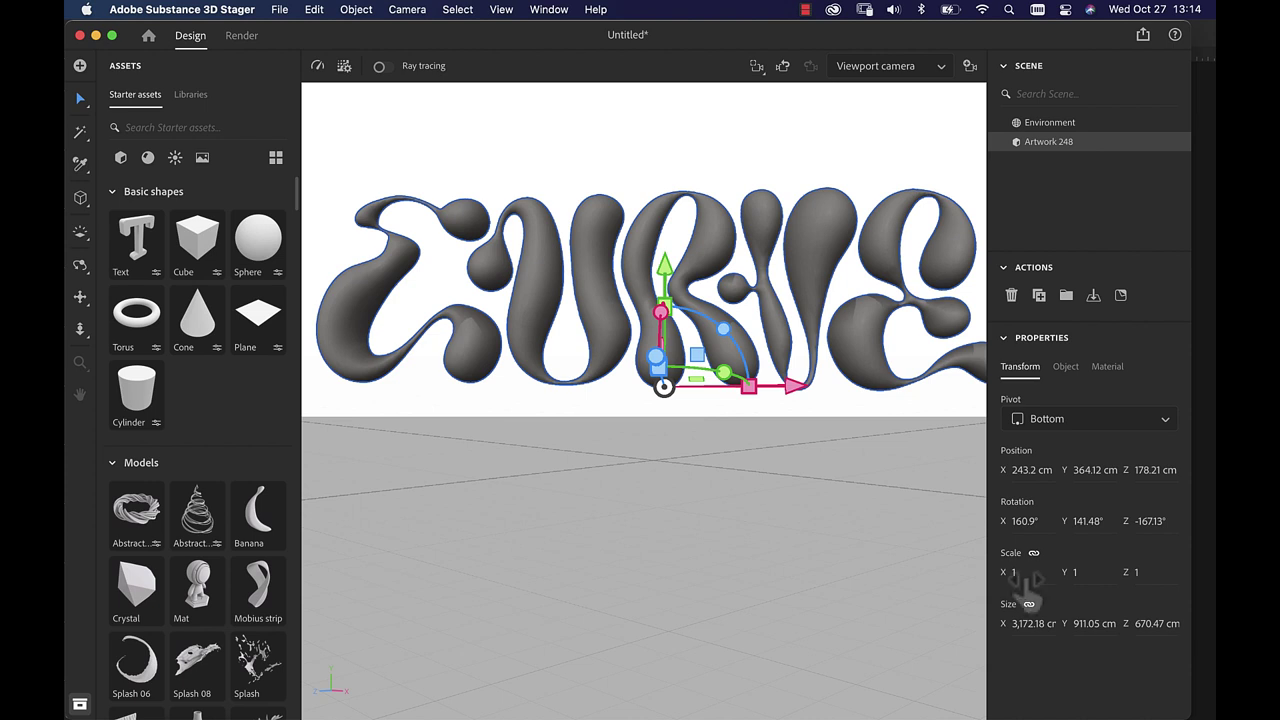
{"action": "left_click_drag", "start_coordinate": [1014, 586], "coordinate": [1025, 595]}
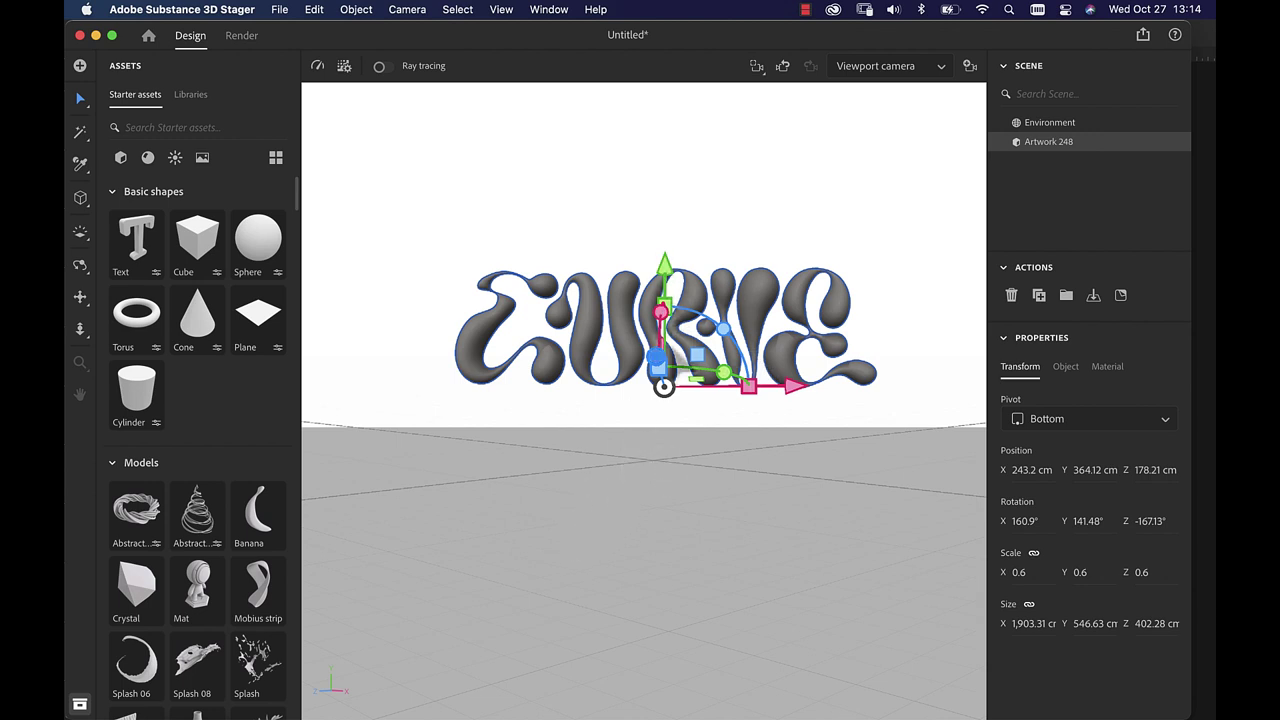
{"action": "left_click_drag", "start_coordinate": [660, 313], "coordinate": [742, 355]}
{"action": "mouse_move", "coordinate": [666, 290]}
{"action": "left_mouse_down"}
{"action": "mouse_move", "coordinate": [680, 262]}
{"action": "mouse_move", "coordinate": [666, 306]}
{"action": "left_mouse_up"}
{"action": "key", "text": "super+z"}
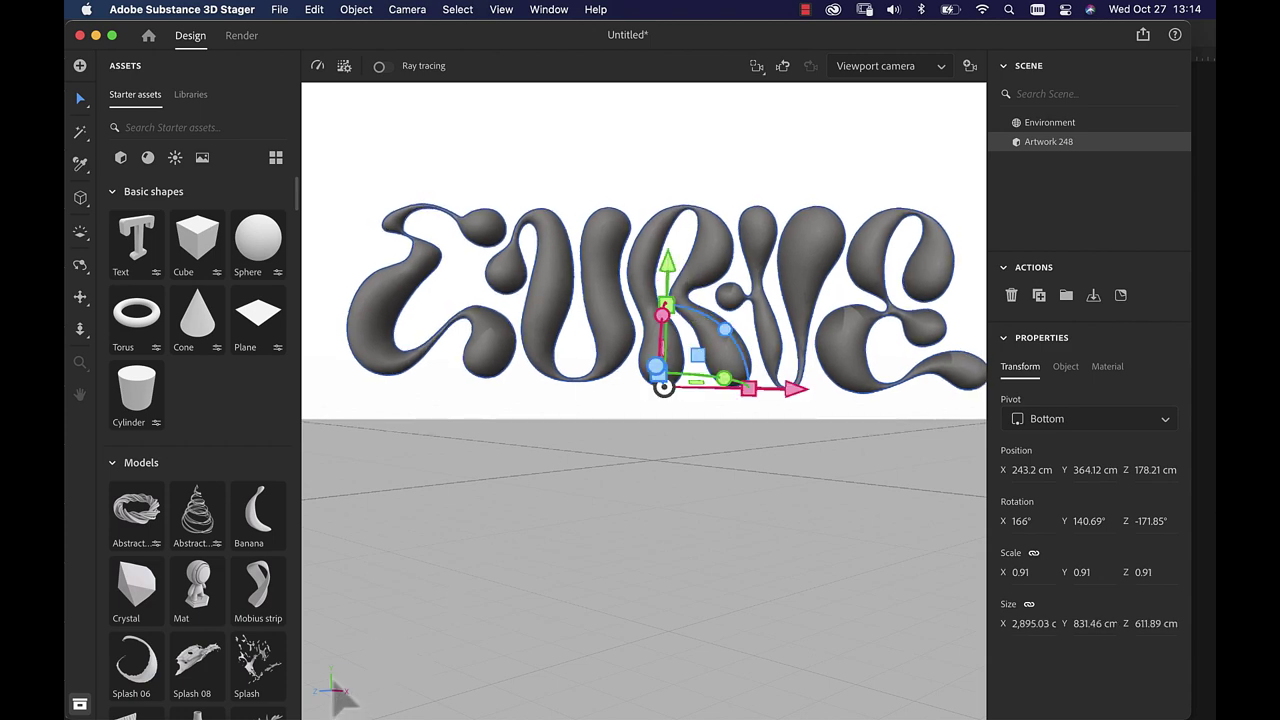
- Check the scene environment's ground settings
{"action": "scroll", "coordinate": [343, 702], "scroll_direction": "down", "scroll_amount": 5}
{"action": "scroll", "coordinate": [343, 702], "scroll_direction": "down", "scroll_amount": 2}
{"action": "scroll", "coordinate": [343, 702], "scroll_direction": "up", "scroll_amount": 5}
{"action": "scroll", "coordinate": [343, 702], "scroll_direction": "down", "scroll_amount": 2}
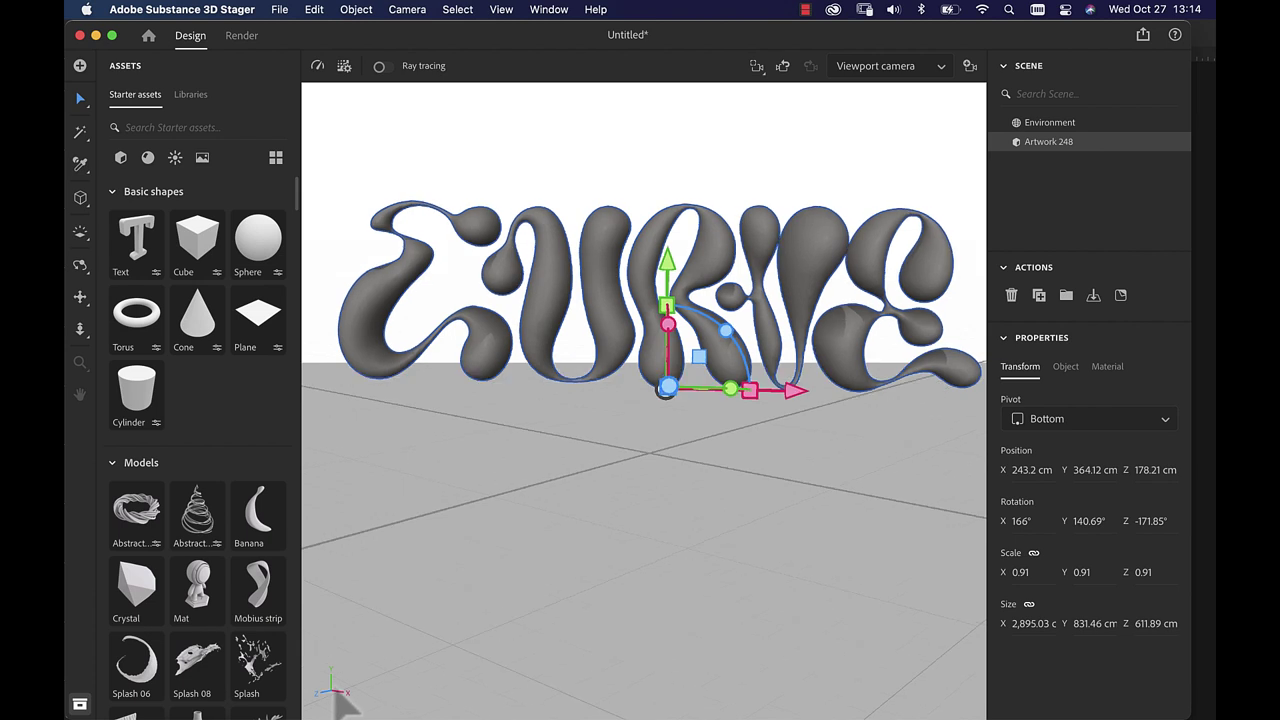
{"action": "scroll", "coordinate": [343, 702], "scroll_direction": "down", "scroll_amount": 2}
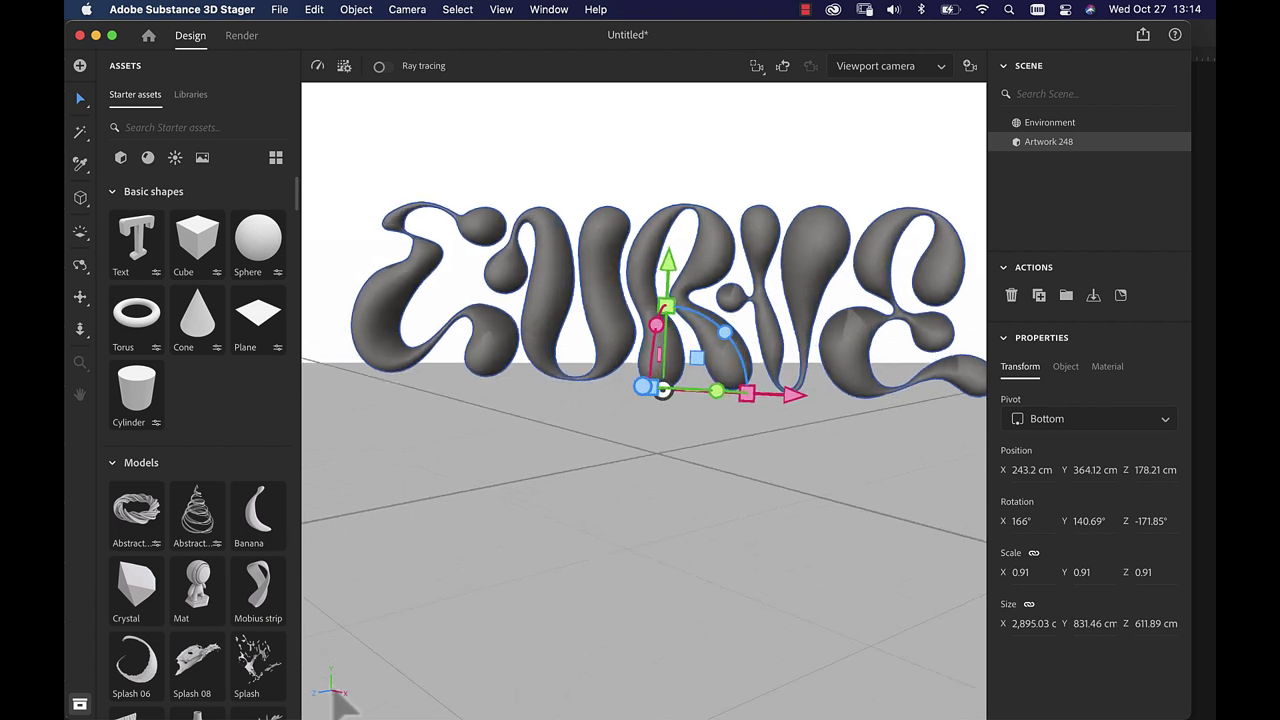
{"action": "left_click", "coordinate": [803, 560]}
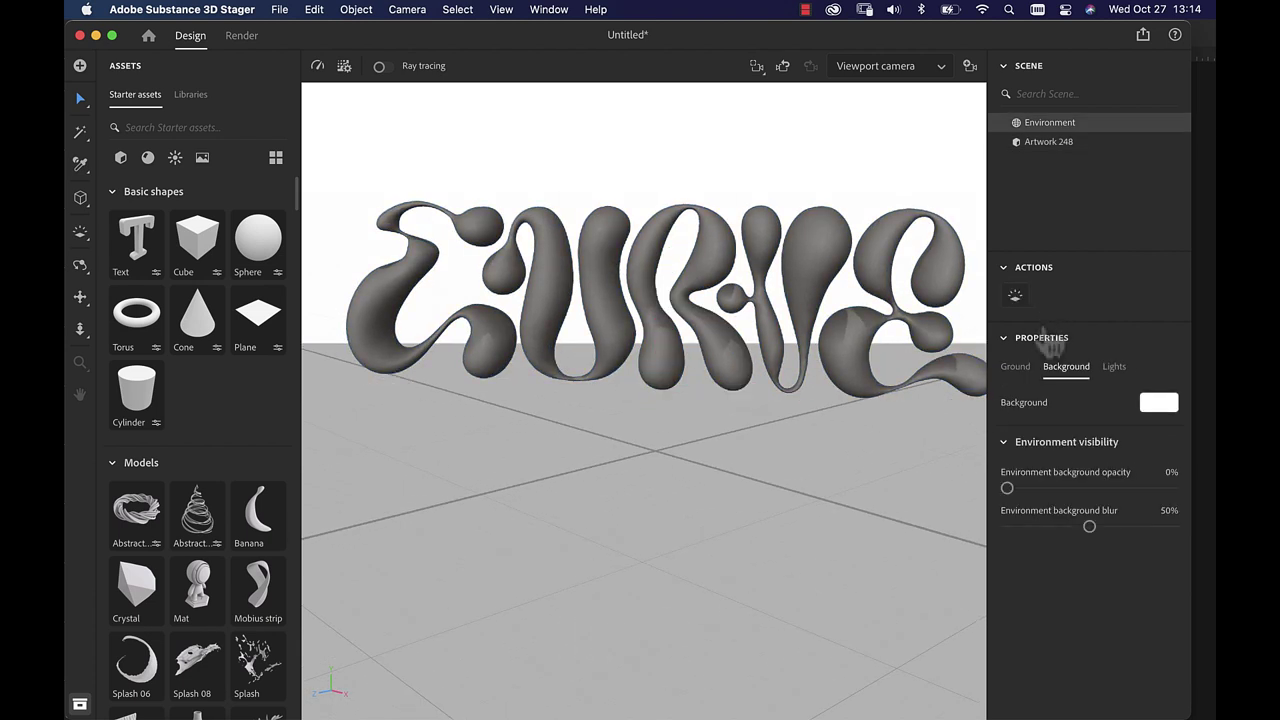
{"action": "left_click", "coordinate": [1016, 366]}
- Shift the CURVE artwork left and fine-tune its rotation so it stays upright
{"action": "left_click", "coordinate": [792, 392]}
{"action": "left_click_drag", "start_coordinate": [806, 410], "coordinate": [784, 414]}
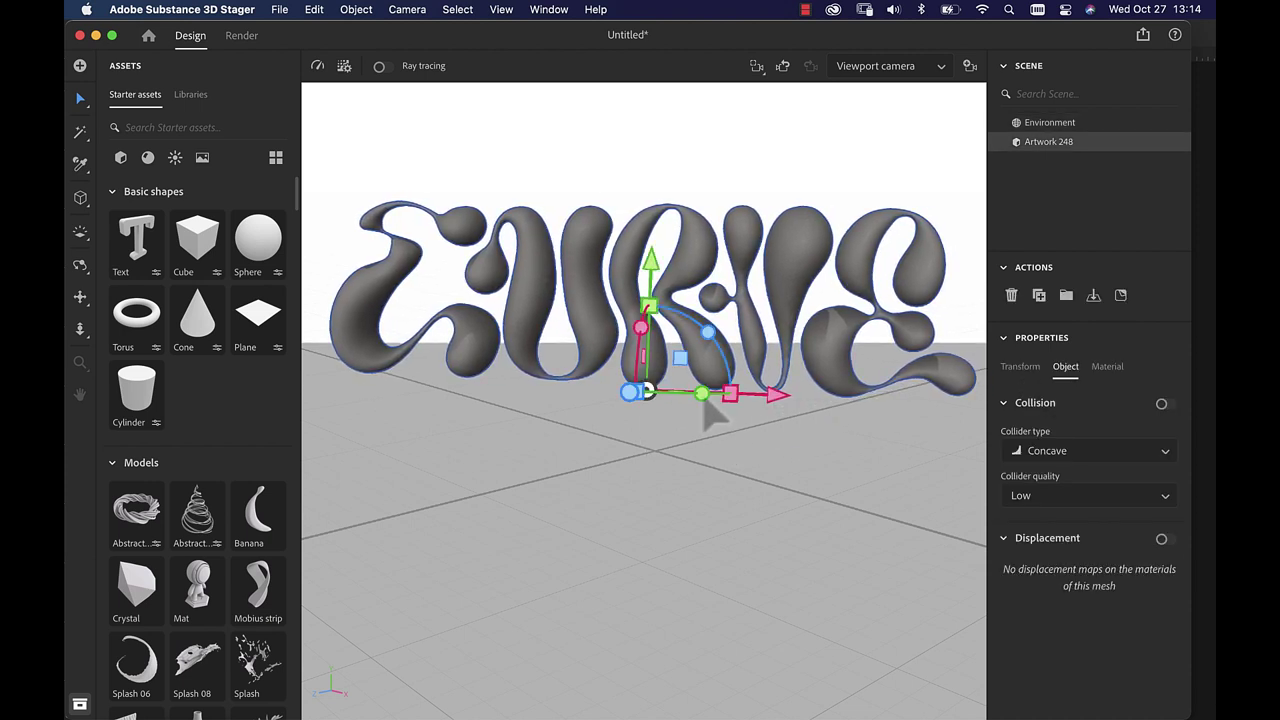
{"action": "left_click_drag", "start_coordinate": [705, 403], "coordinate": [708, 397]}
{"action": "left_click_drag", "start_coordinate": [708, 331], "coordinate": [706, 331]}
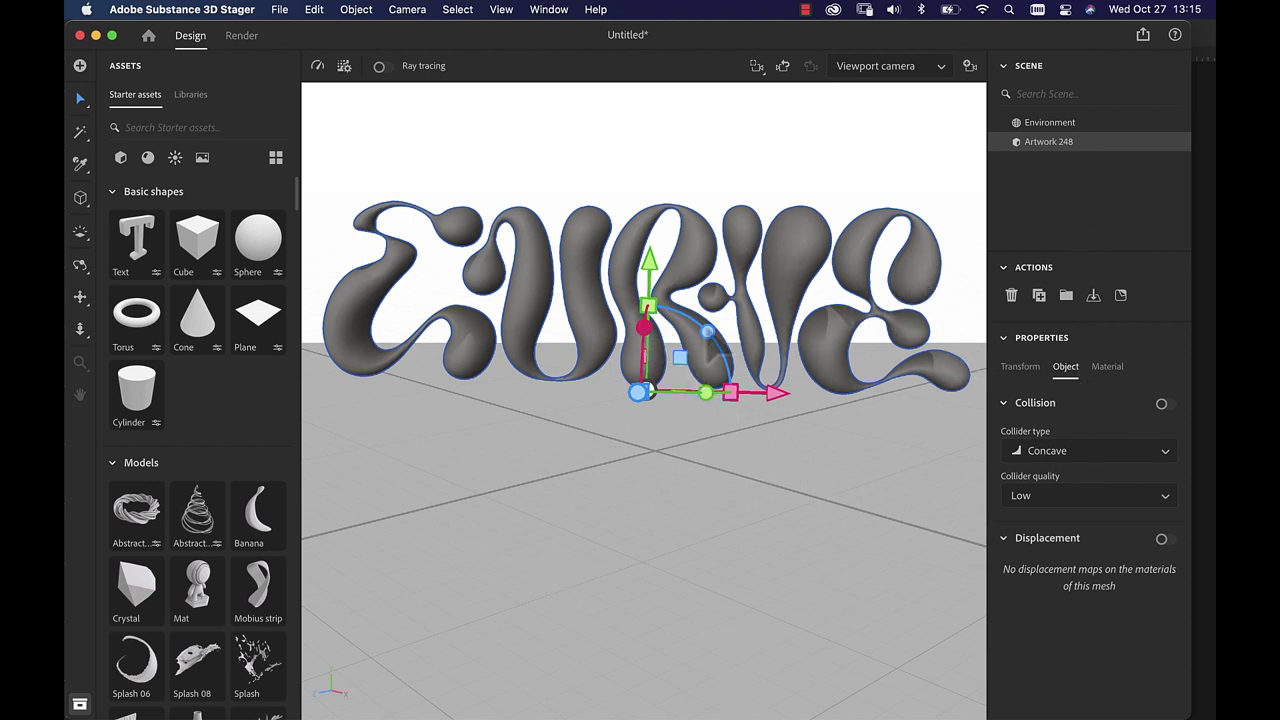
{"action": "left_click_drag", "start_coordinate": [707, 330], "coordinate": [716, 352]}
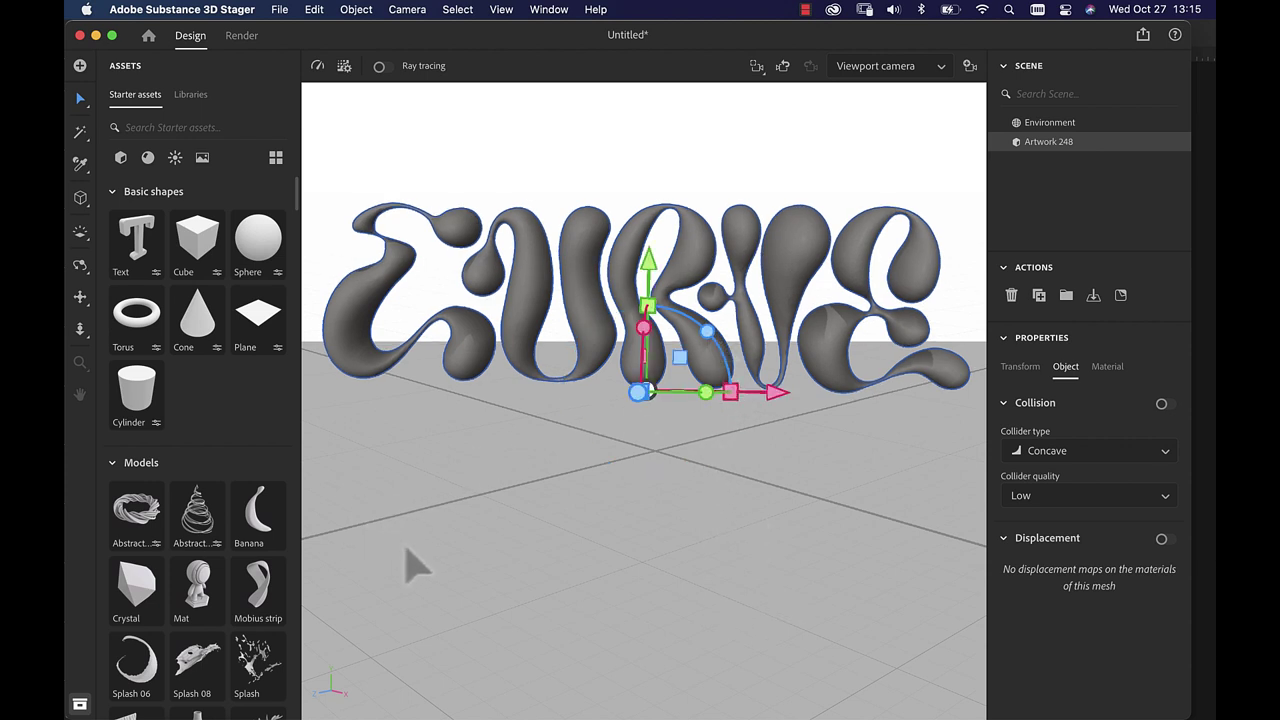
{"action": "scroll", "coordinate": [225, 614], "scroll_direction": "down", "scroll_amount": 10}
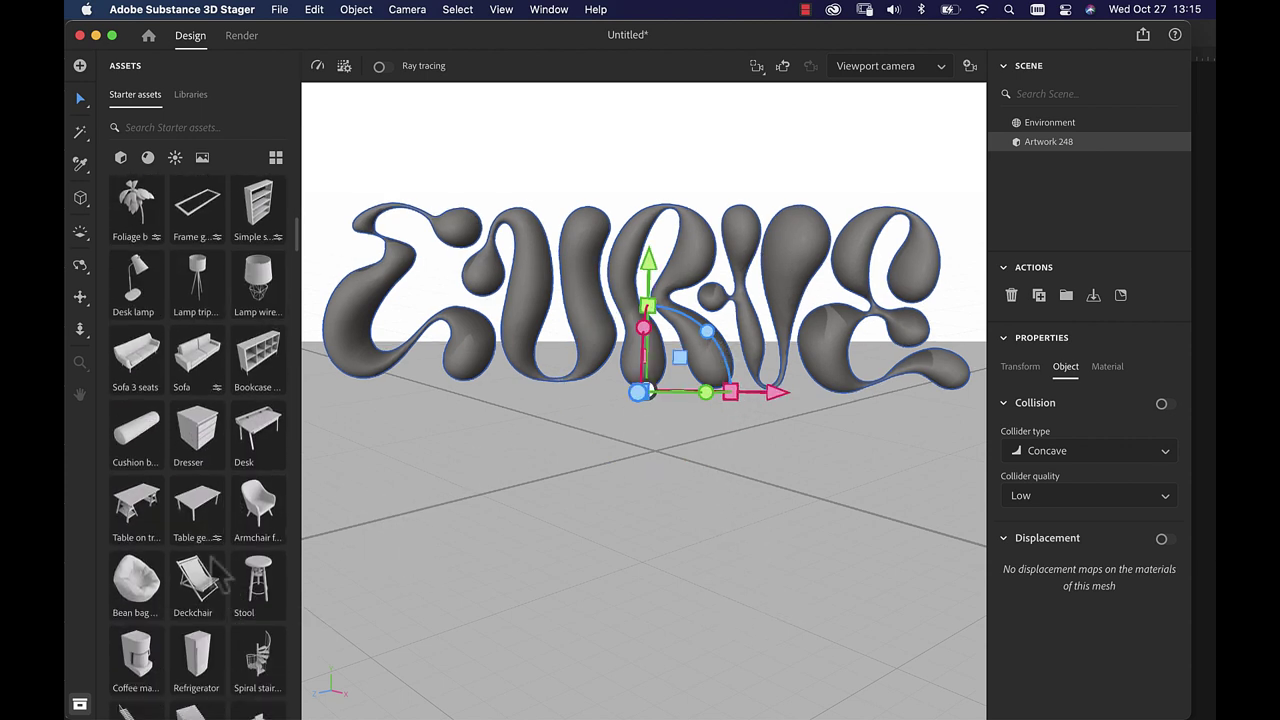
{"action": "scroll", "coordinate": [185, 598], "scroll_direction": "down", "scroll_amount": 5}
{"action": "scroll", "coordinate": [180, 592], "scroll_direction": "down", "scroll_amount": 10}
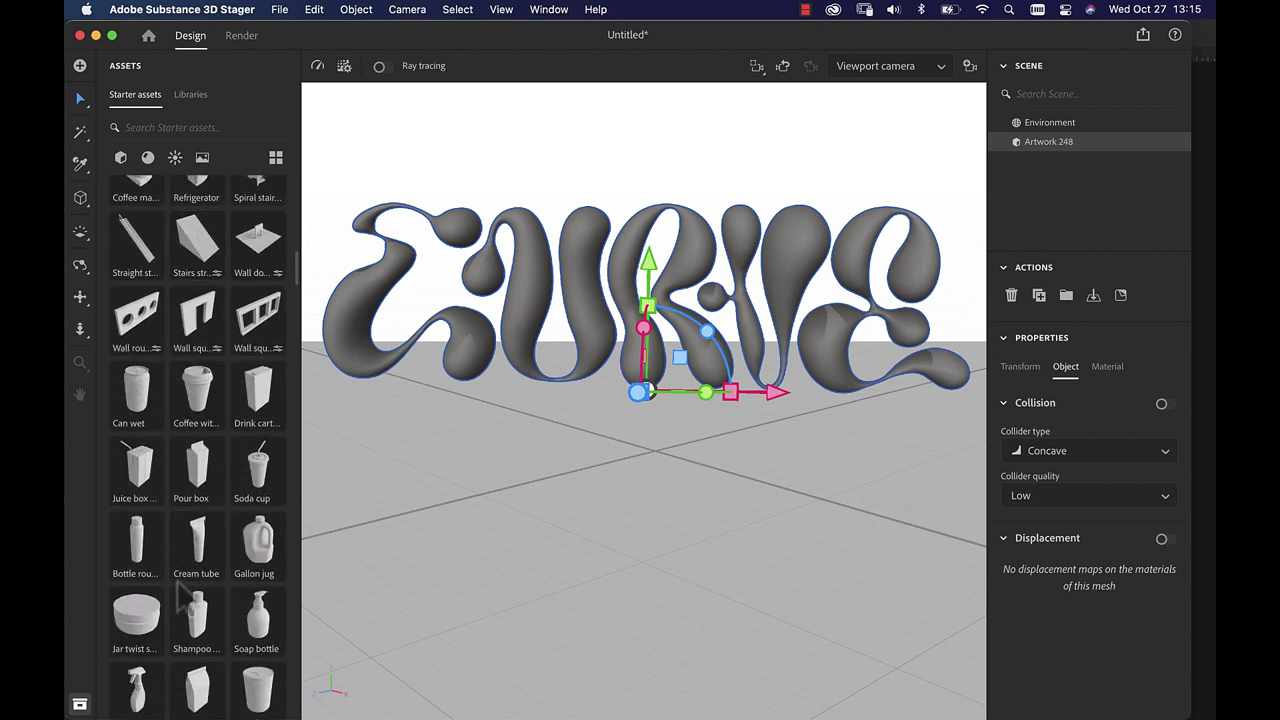
{"action": "scroll", "coordinate": [178, 590], "scroll_direction": "down", "scroll_amount": 8}
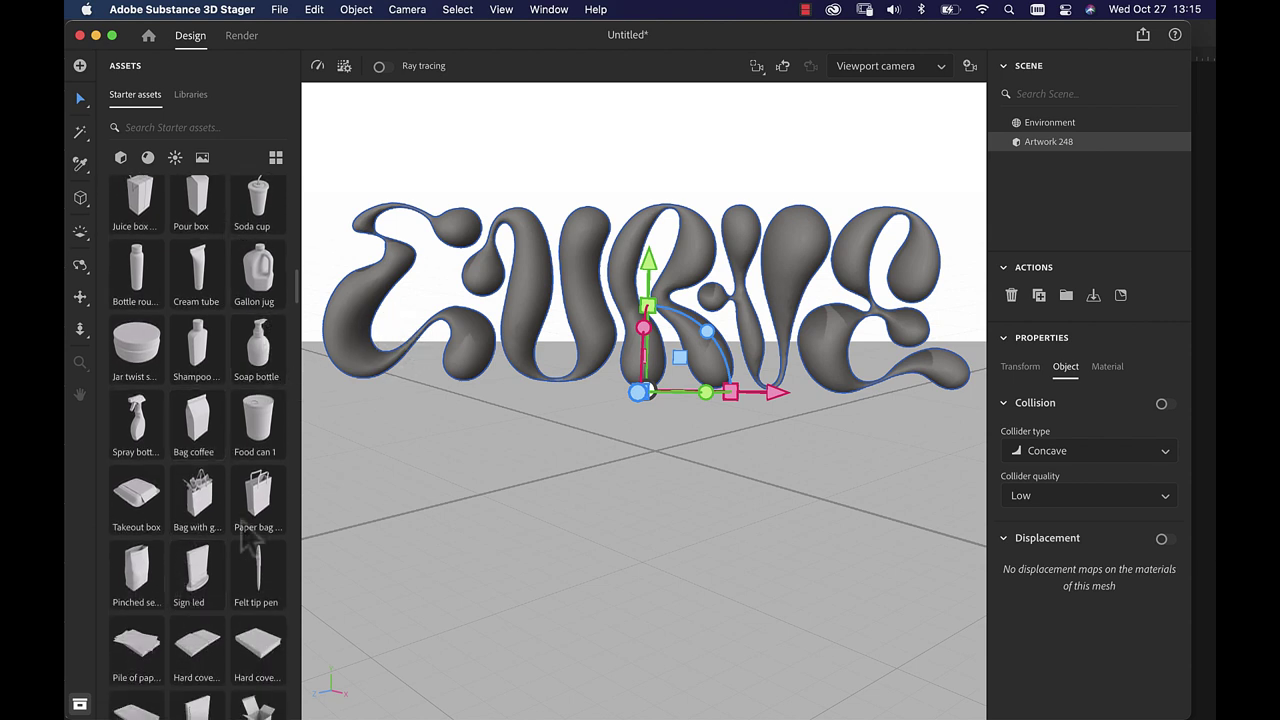
{"action": "scroll", "coordinate": [200, 450], "scroll_direction": "down", "scroll_amount": 4}
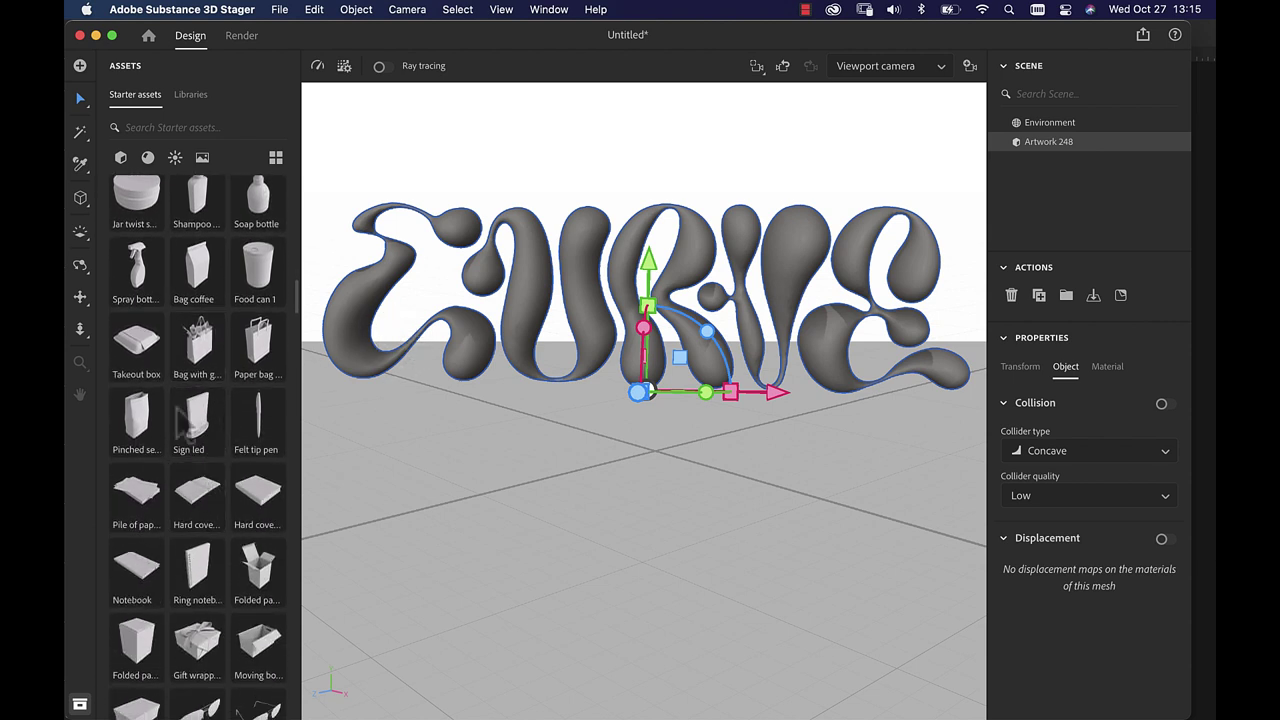
{"action": "scroll", "coordinate": [260, 552], "scroll_direction": "down", "scroll_amount": 15}
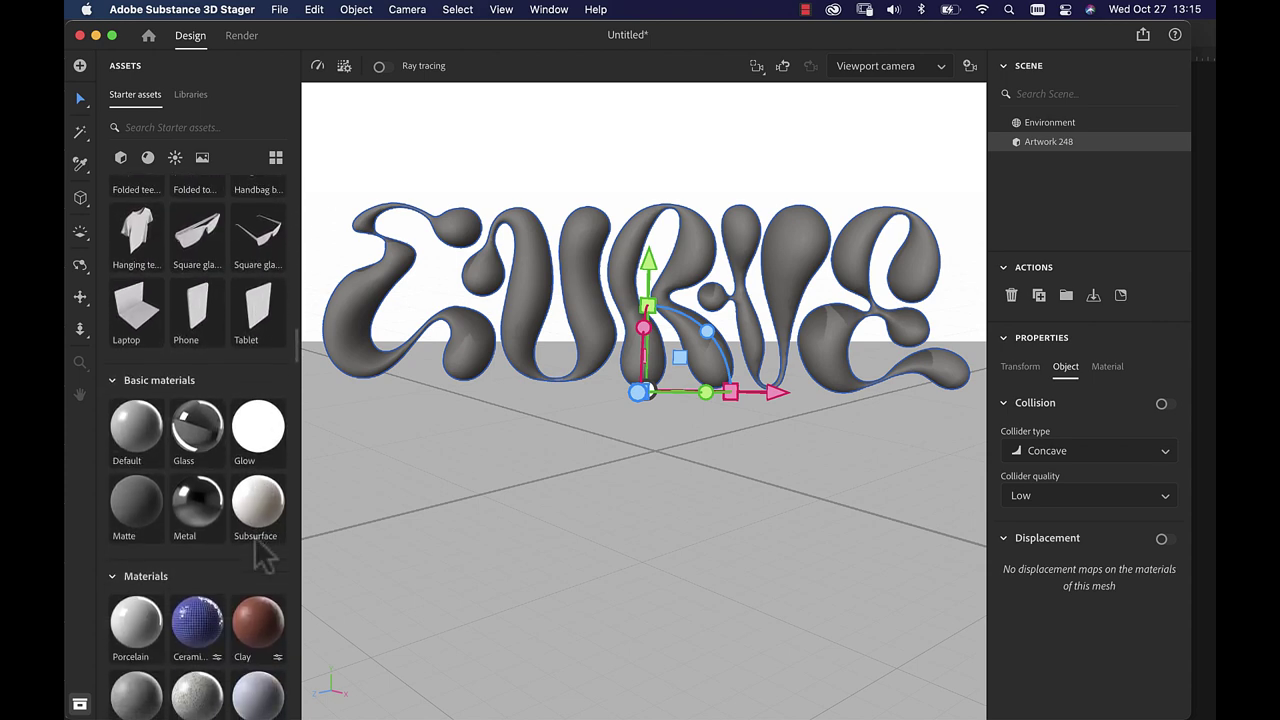
{"action": "scroll", "coordinate": [262, 550], "scroll_direction": "up", "scroll_amount": 2}
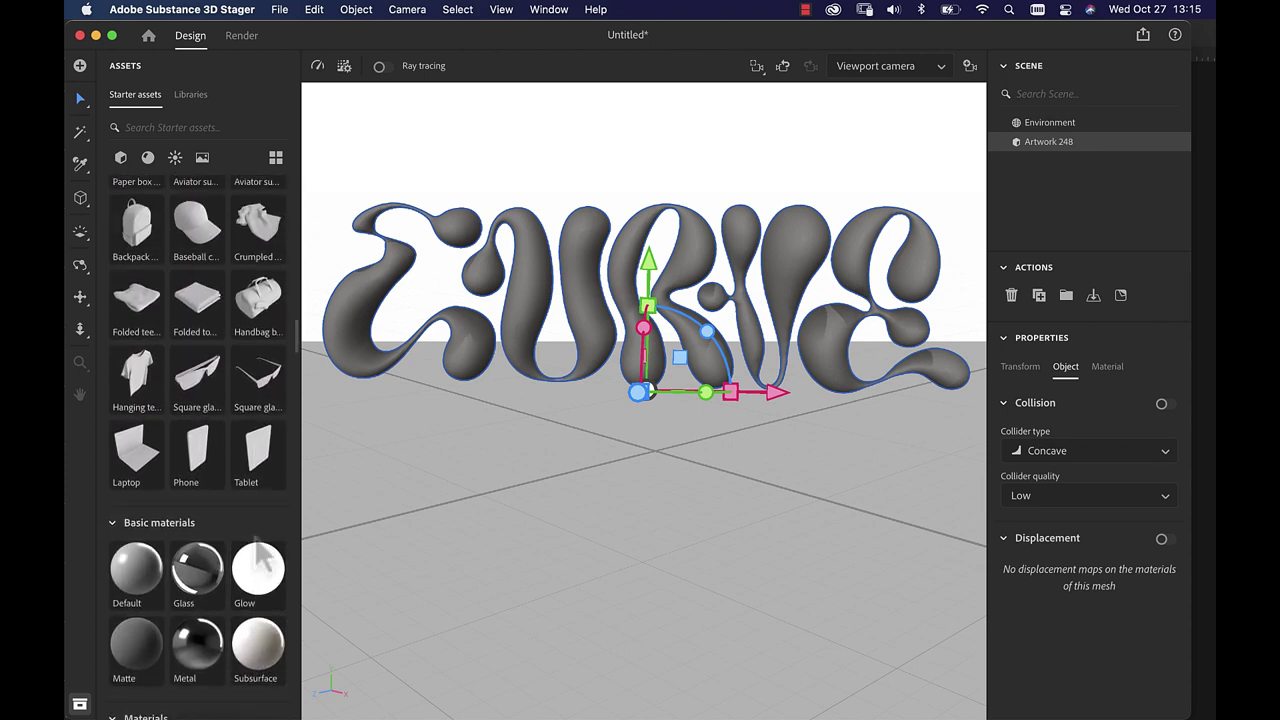
{"action": "scroll", "coordinate": [258, 560], "scroll_direction": "up", "scroll_amount": 15}
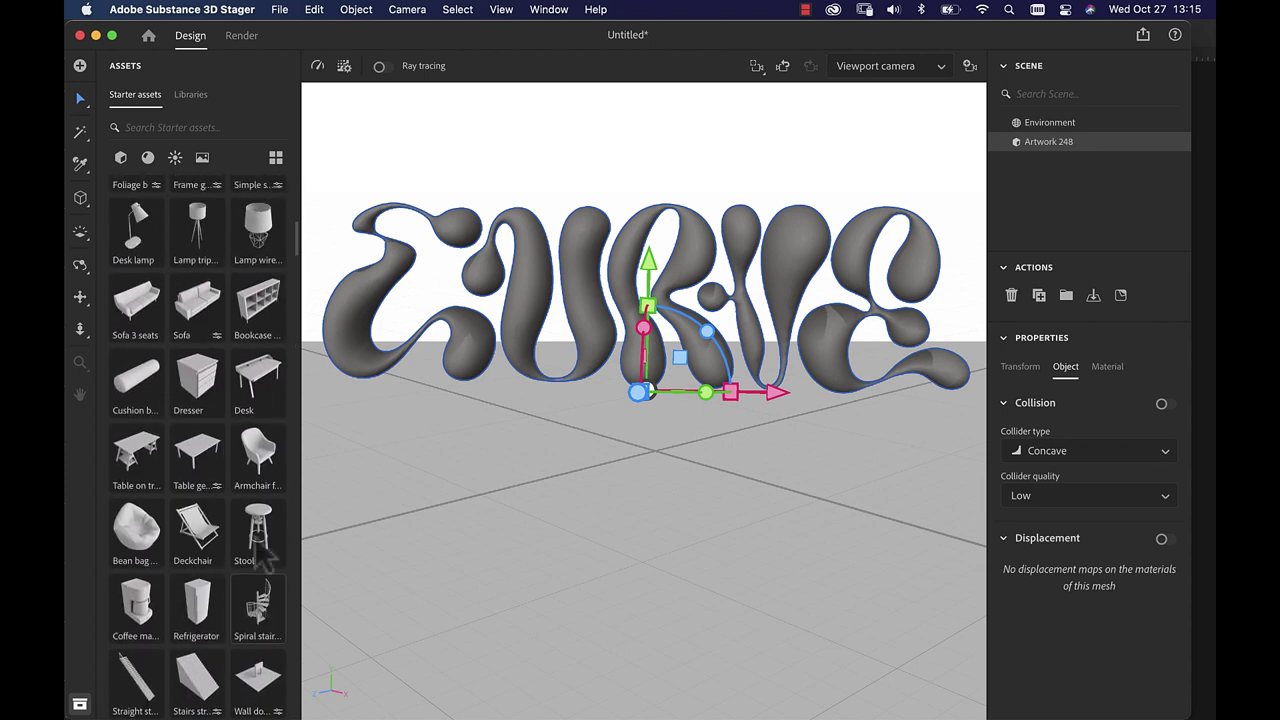
{"action": "scroll", "coordinate": [250, 450], "scroll_direction": "up", "scroll_amount": 5}
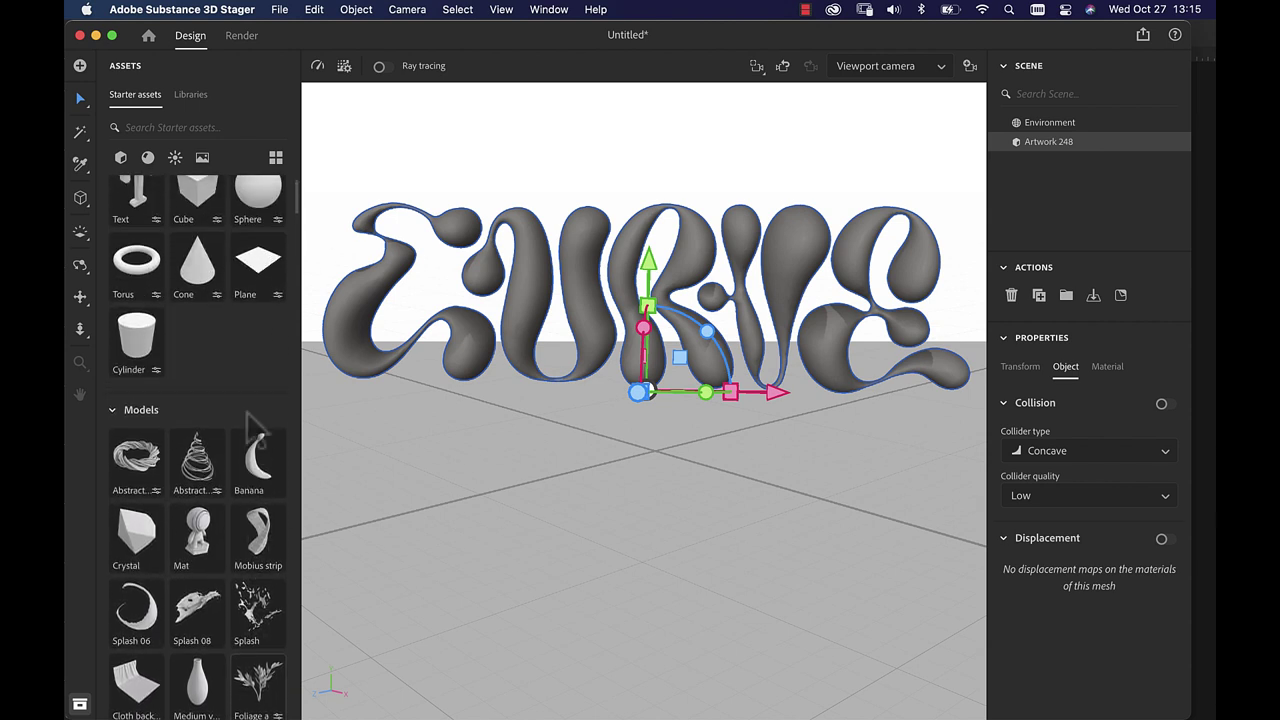
{"action": "scroll", "coordinate": [204, 377], "scroll_direction": "up", "scroll_amount": 2}
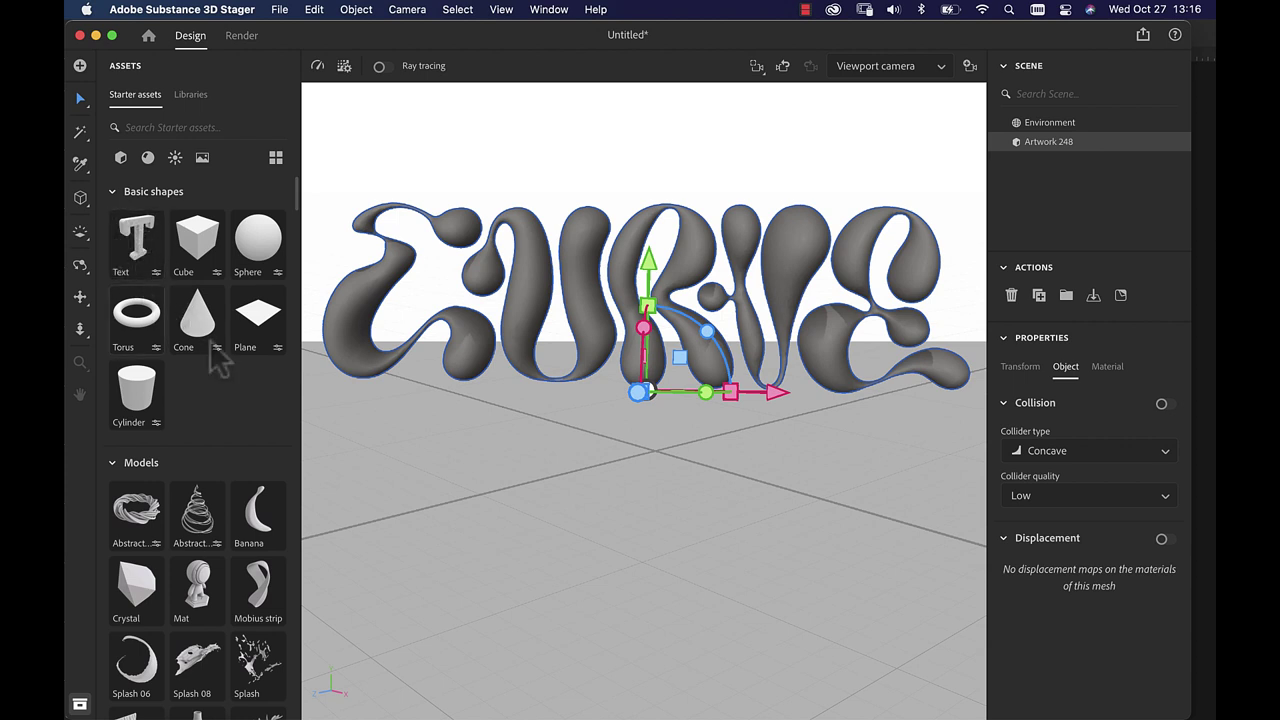
{"action": "scroll", "coordinate": [243, 393], "scroll_direction": "up", "scroll_amount": 2}
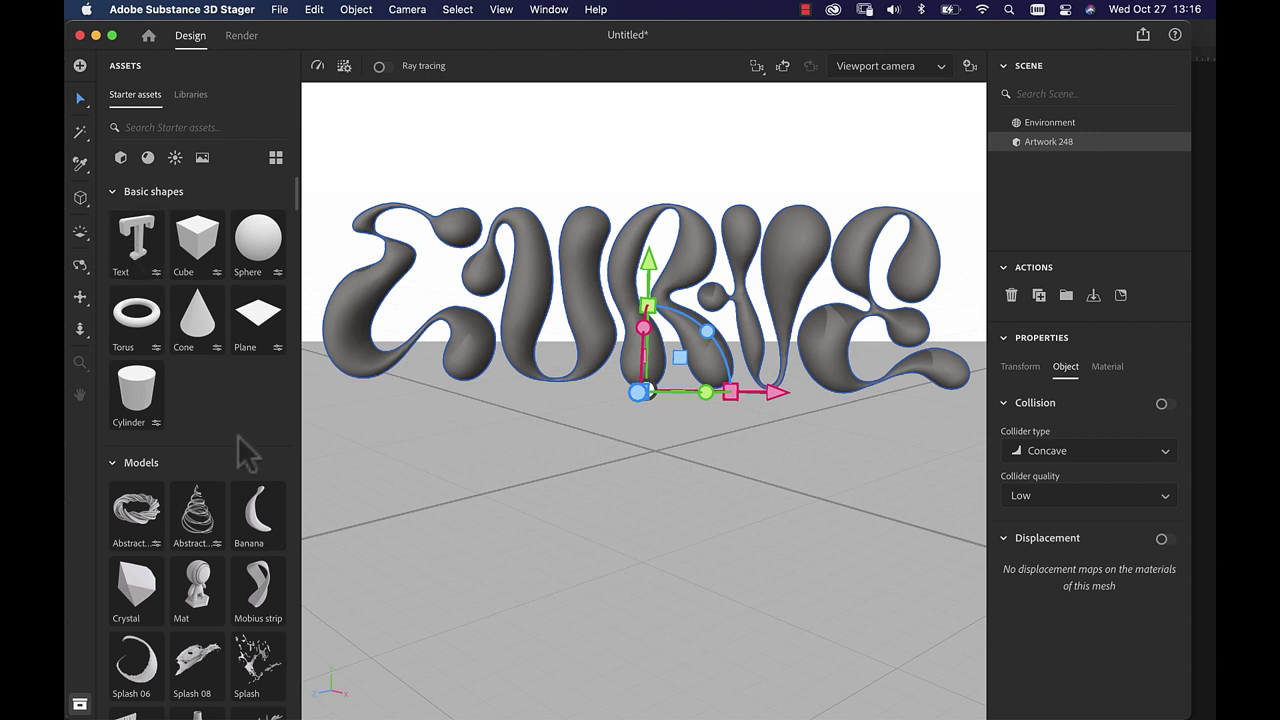
{"action": "scroll", "coordinate": [243, 450], "scroll_direction": "down", "scroll_amount": 2}
{"action": "scroll", "coordinate": [243, 452], "scroll_direction": "up", "scroll_amount": 2}
{"action": "scroll", "coordinate": [243, 450], "scroll_direction": "down", "scroll_amount": 5}
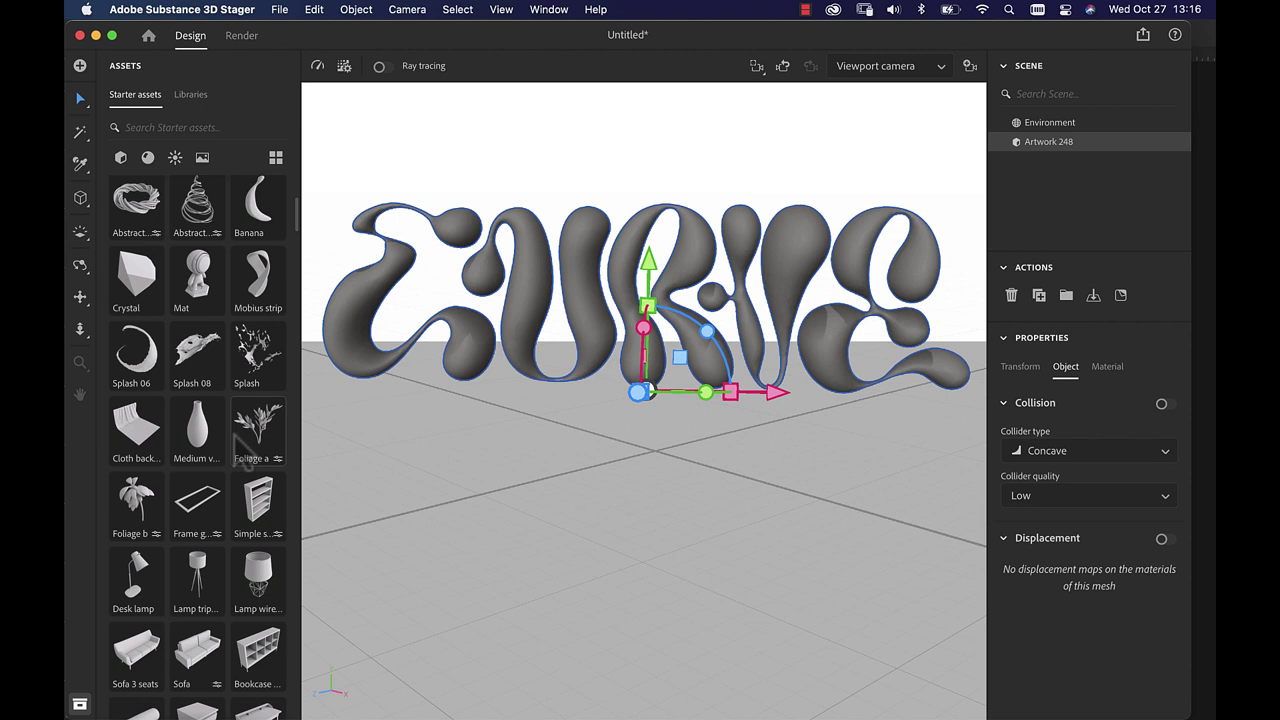
{"action": "scroll", "coordinate": [241, 462], "scroll_direction": "down", "scroll_amount": 5}
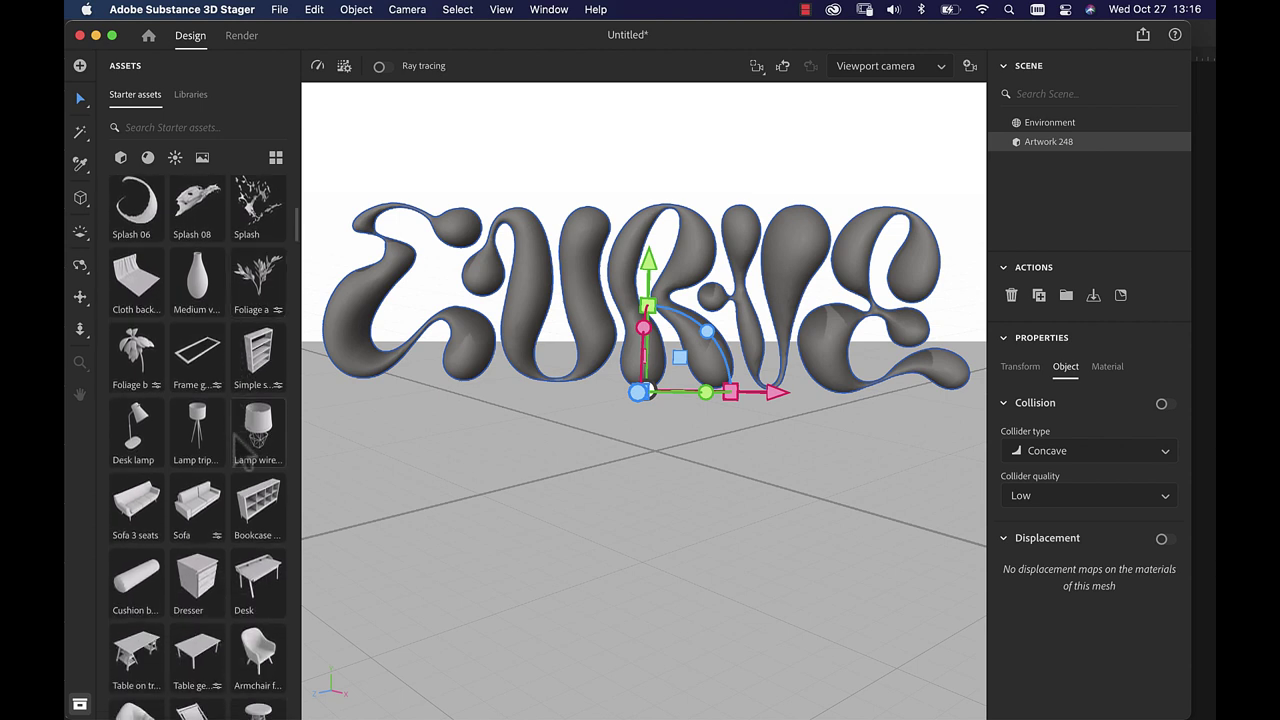
{"action": "scroll", "coordinate": [238, 445], "scroll_direction": "down", "scroll_amount": 6}
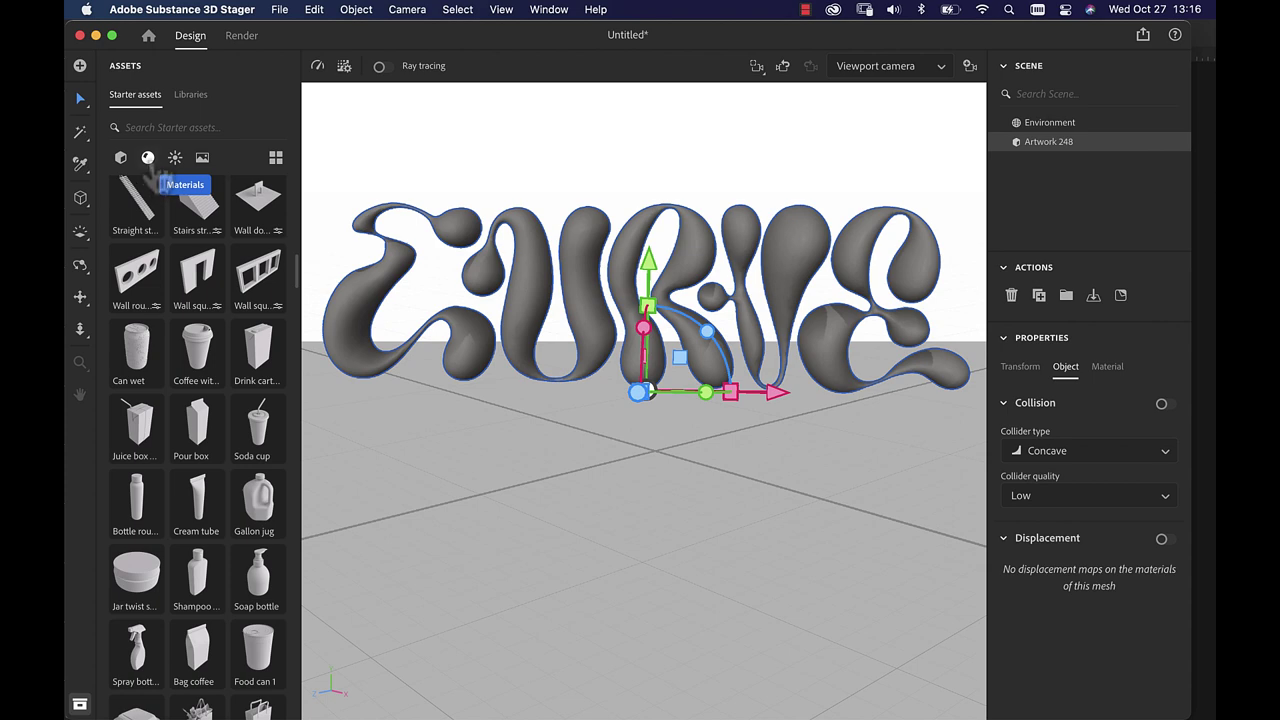
- Apply the Metal material to the CURVE lettering
{"action": "left_click", "coordinate": [150, 168]}
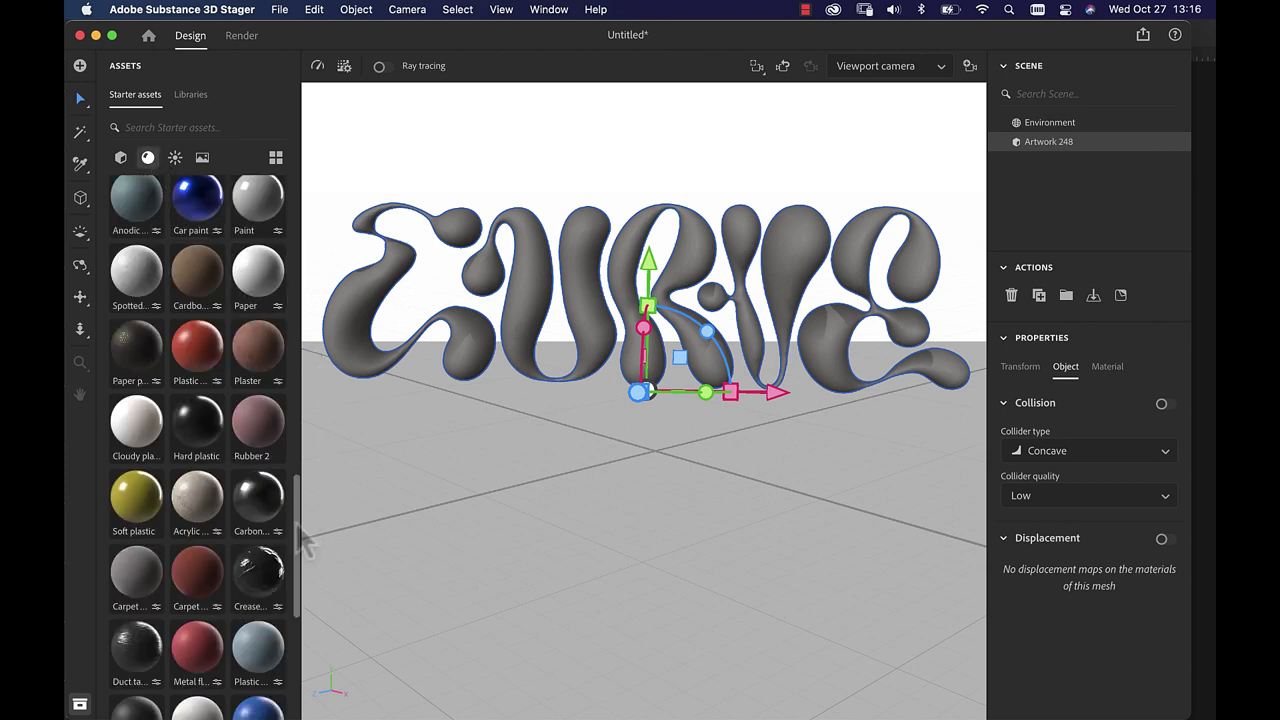
{"action": "left_click_drag", "start_coordinate": [298, 540], "coordinate": [298, 247]}
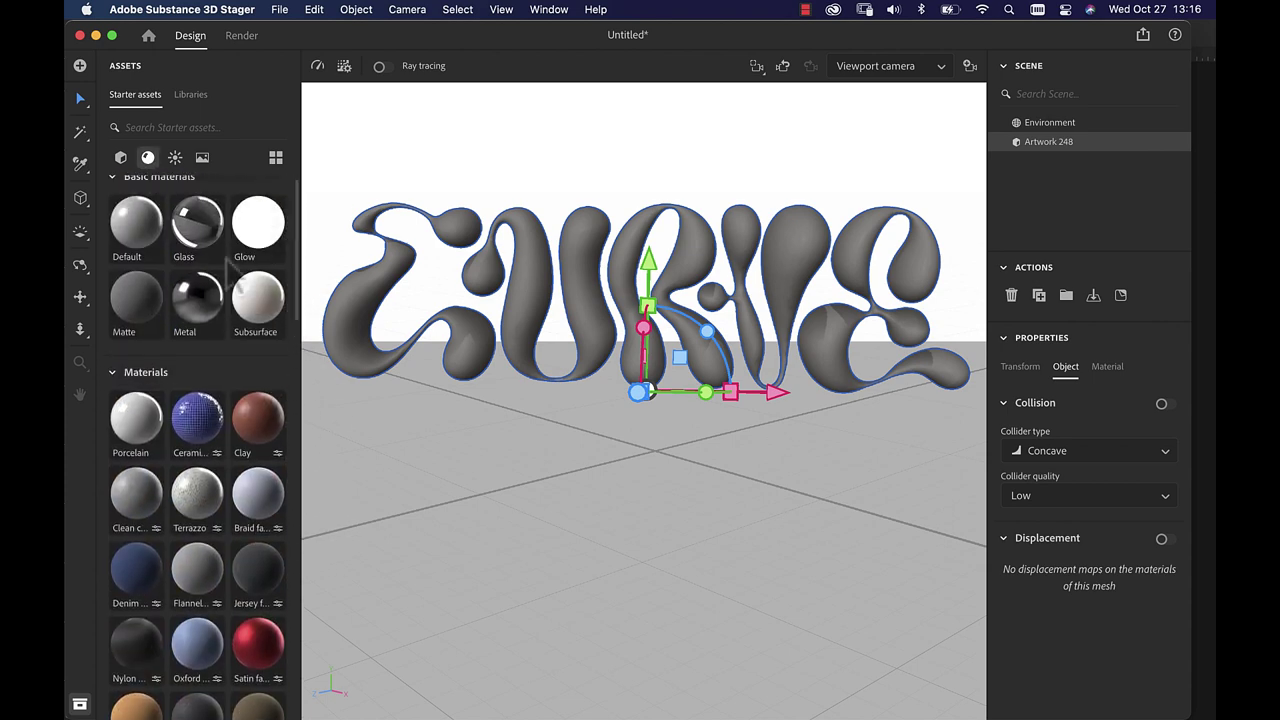
{"action": "left_click", "coordinate": [210, 326]}
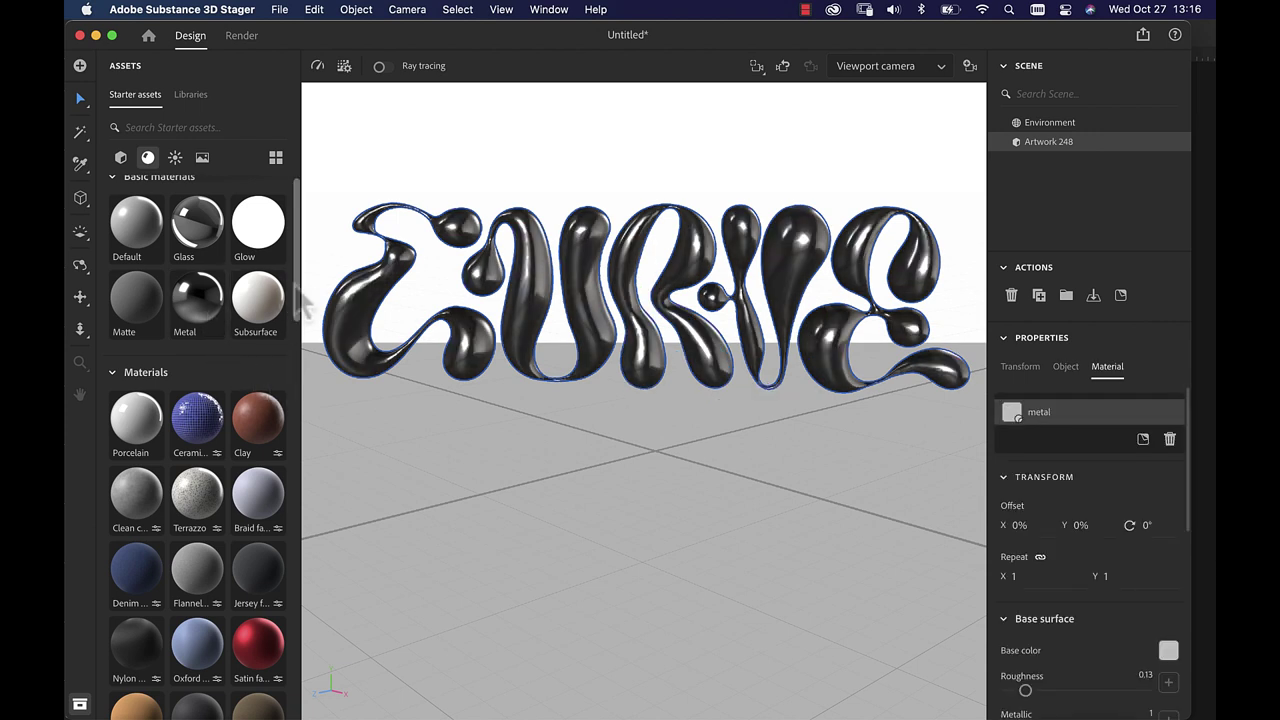
{"action": "scroll", "coordinate": [300, 300], "scroll_direction": "down", "scroll_amount": 5}
{"action": "left_click_drag", "start_coordinate": [305, 366], "coordinate": [305, 406]}
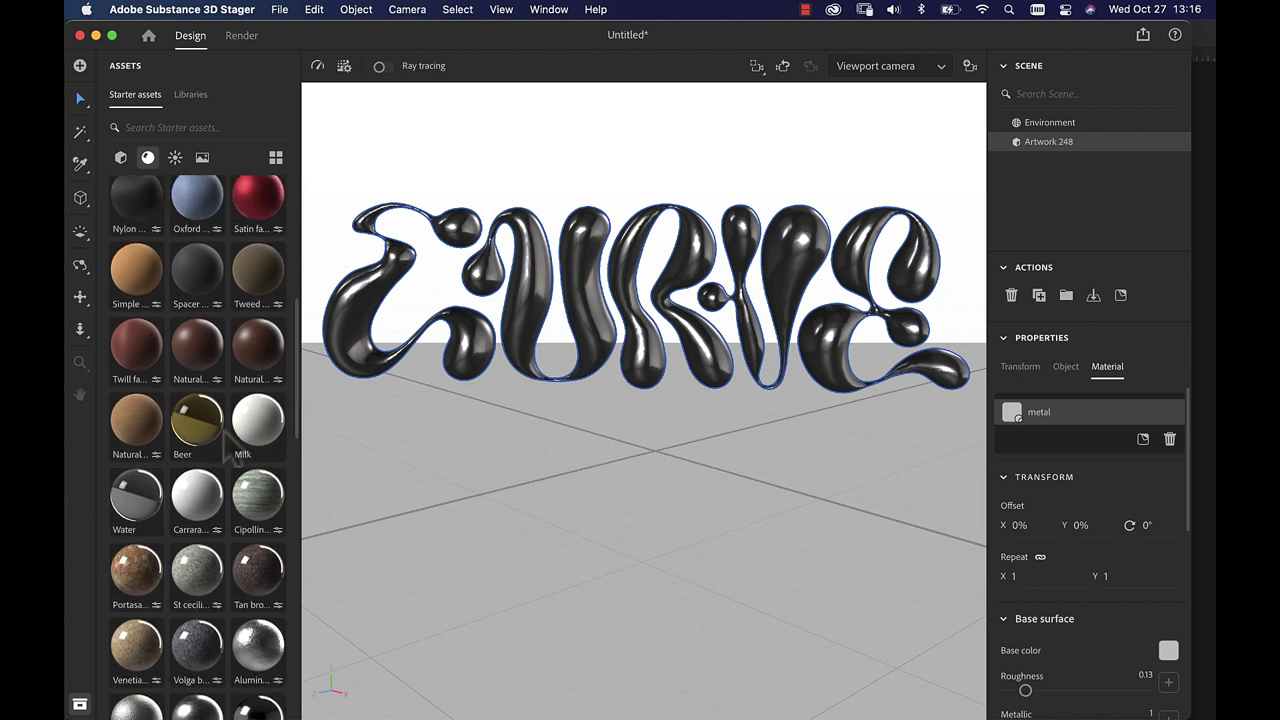
- Try the Water material, then reapply Metal to the lettering
{"action": "left_click", "coordinate": [160, 525]}
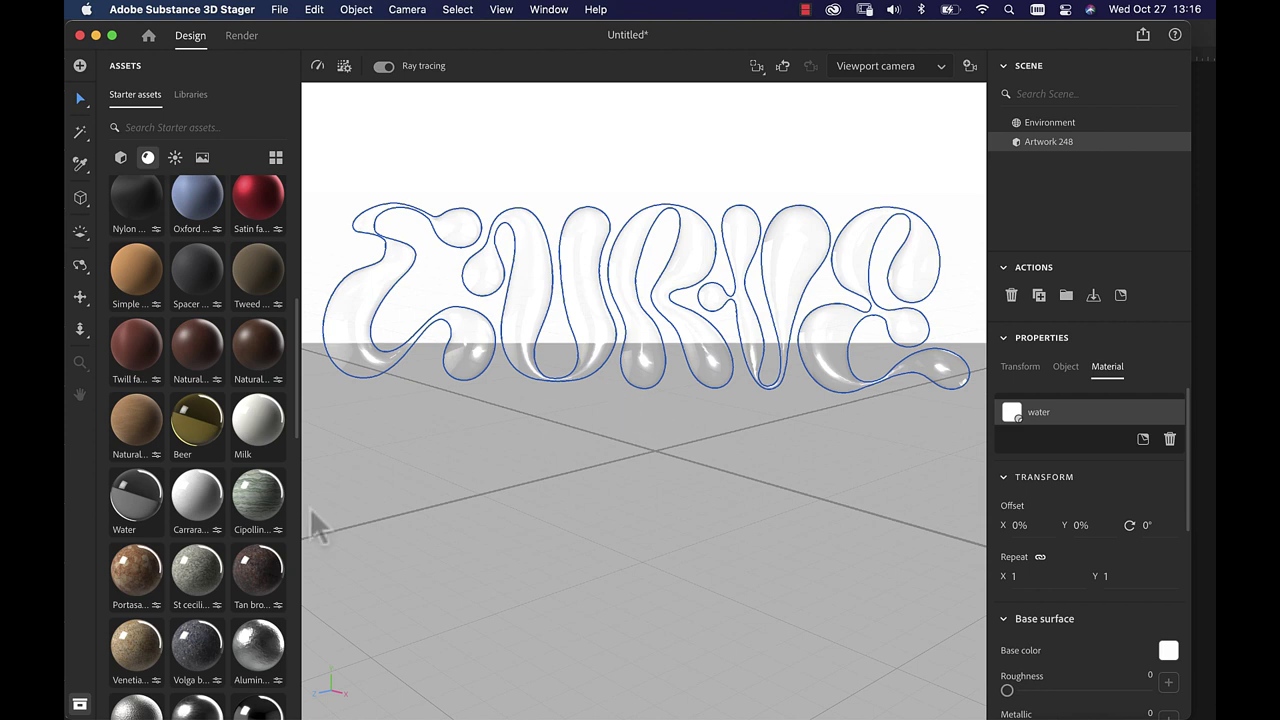
{"action": "scroll", "coordinate": [290, 300], "scroll_direction": "up", "scroll_amount": 2}
{"action": "scroll", "coordinate": [290, 290], "scroll_direction": "up", "scroll_amount": 5}
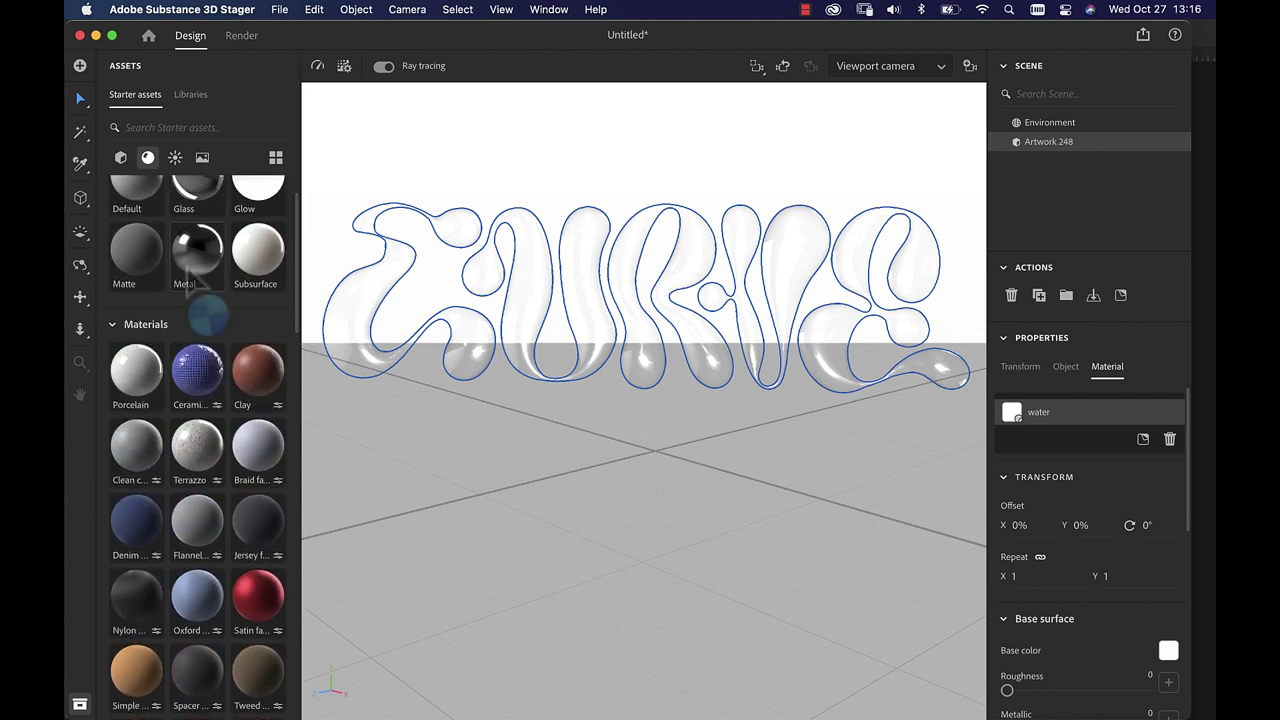
{"action": "left_click_drag", "start_coordinate": [195, 285], "coordinate": [213, 301]}
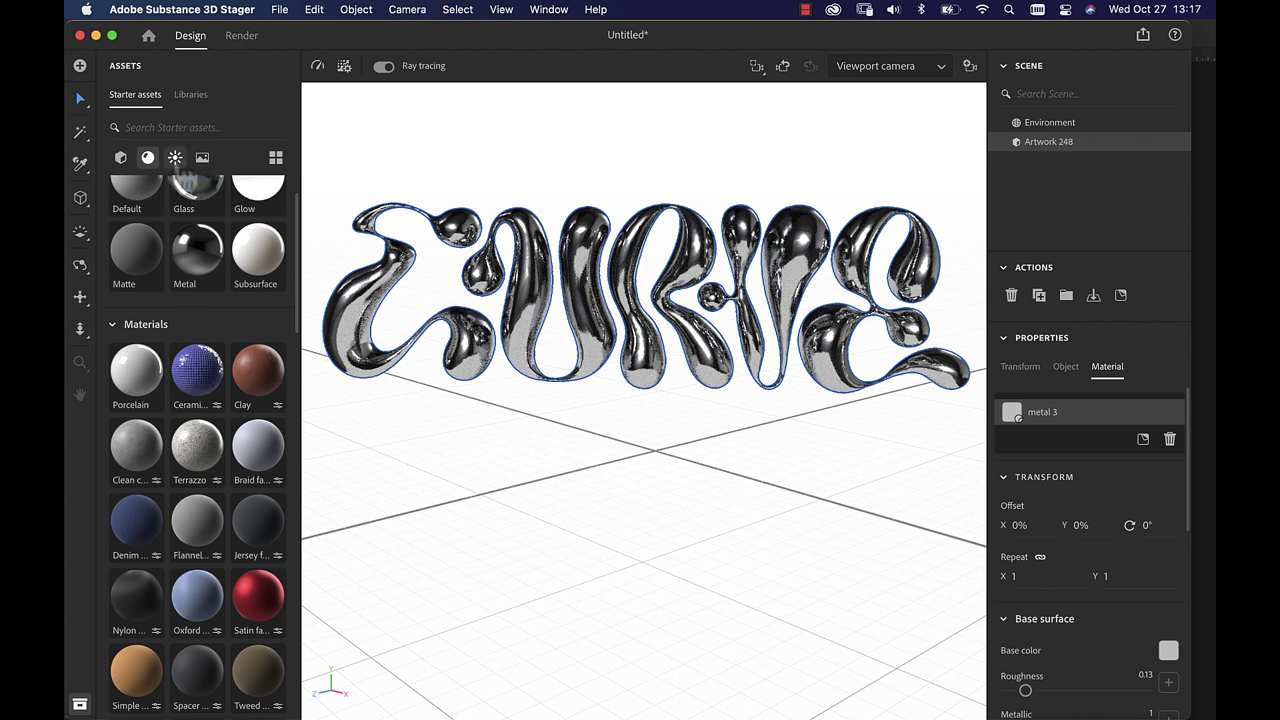
- Apply the Villa nova street environment light to the scene
{"action": "left_click", "coordinate": [176, 160]}
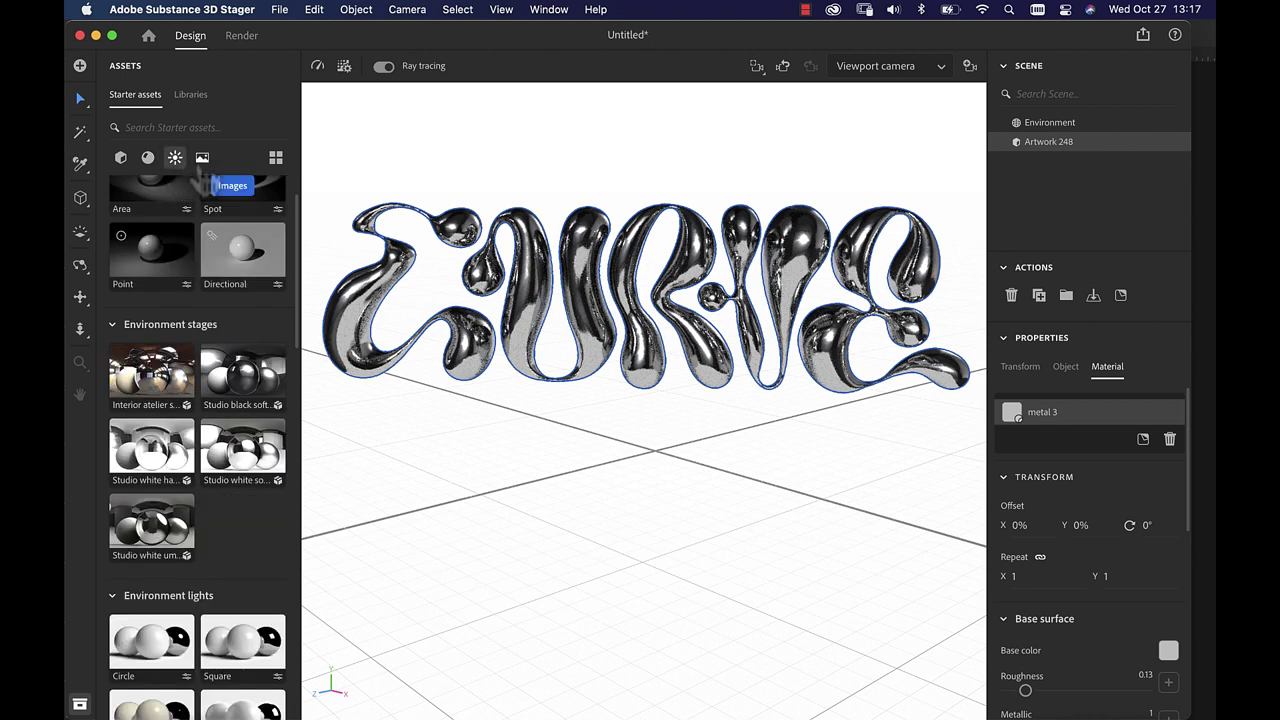
{"action": "left_click", "coordinate": [175, 160]}
{"action": "scroll", "coordinate": [294, 300], "scroll_direction": "down", "scroll_amount": 10}
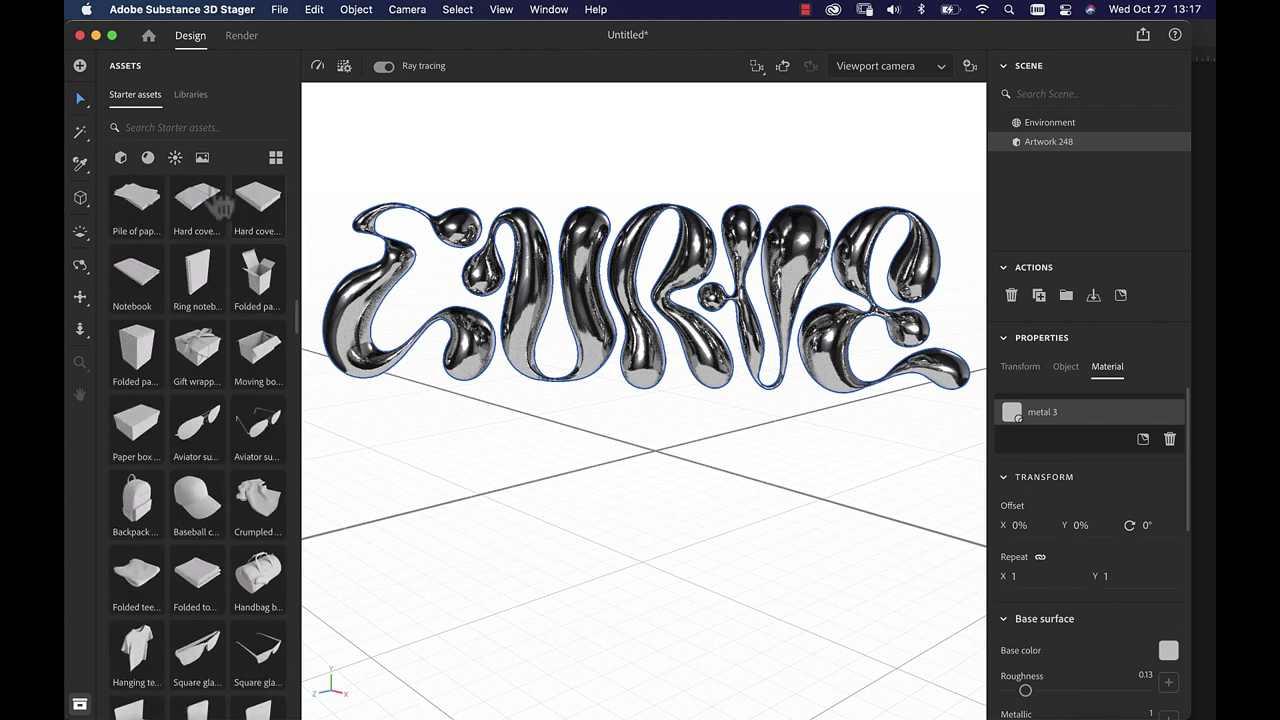
{"action": "left_click", "coordinate": [175, 157]}
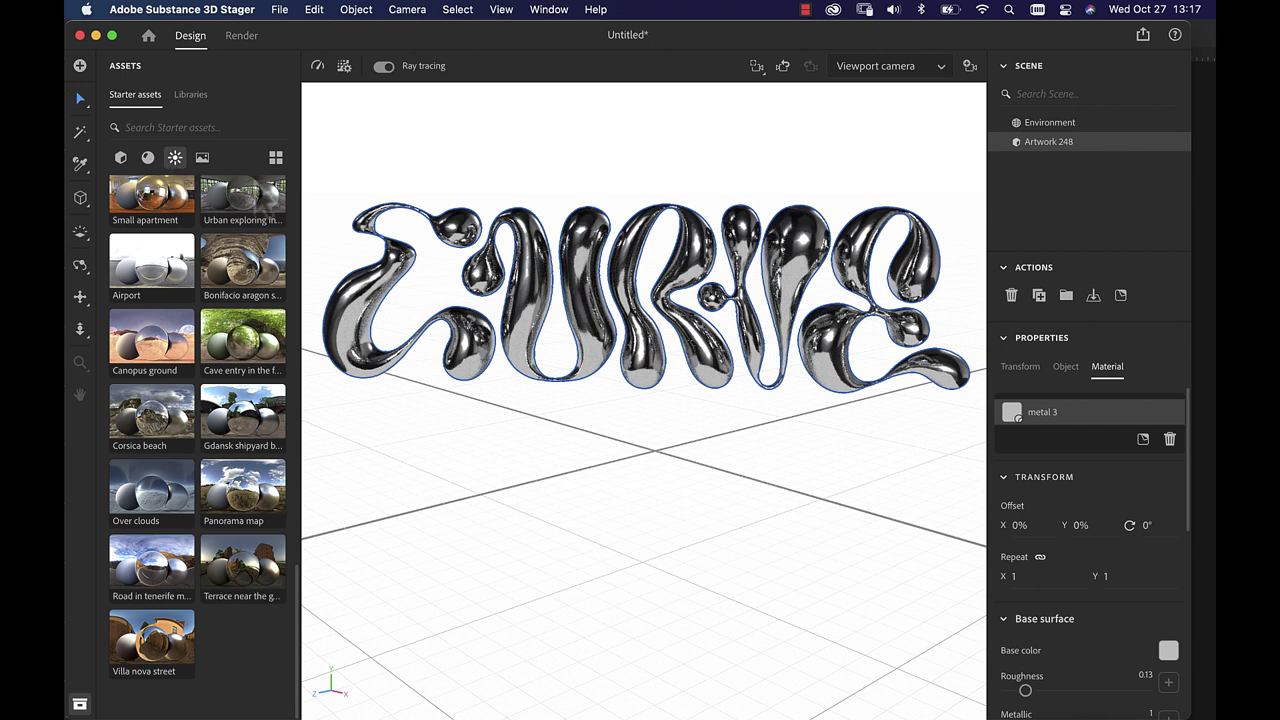
{"action": "scroll", "coordinate": [258, 426], "scroll_direction": "up", "scroll_amount": 2}
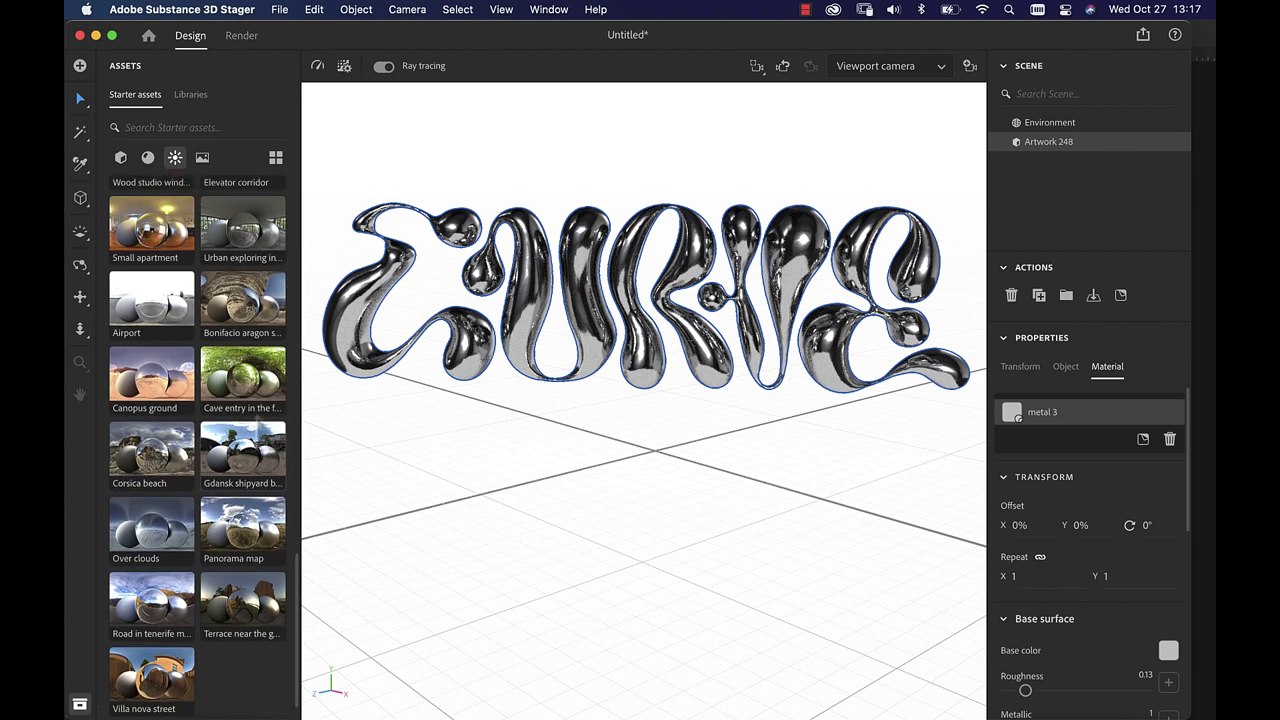
{"action": "scroll", "coordinate": [258, 426], "scroll_direction": "up", "scroll_amount": 3}
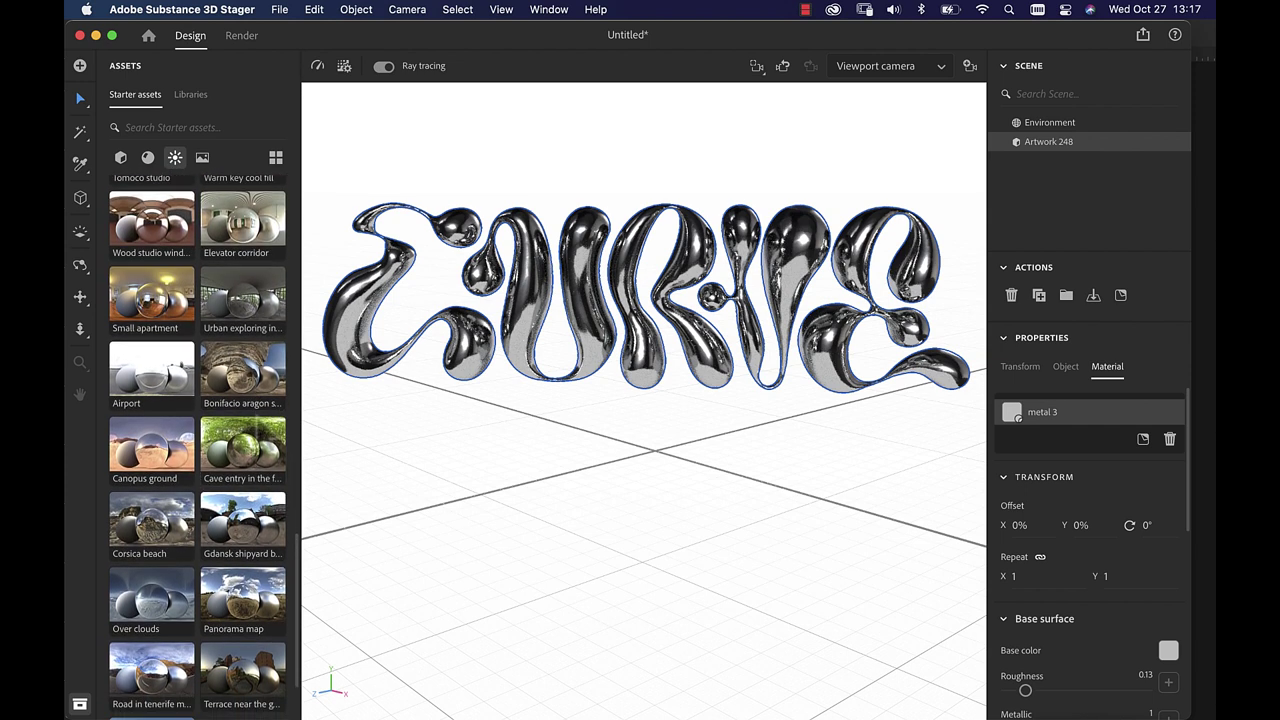
{"action": "scroll", "coordinate": [258, 426], "scroll_direction": "down", "scroll_amount": 5}
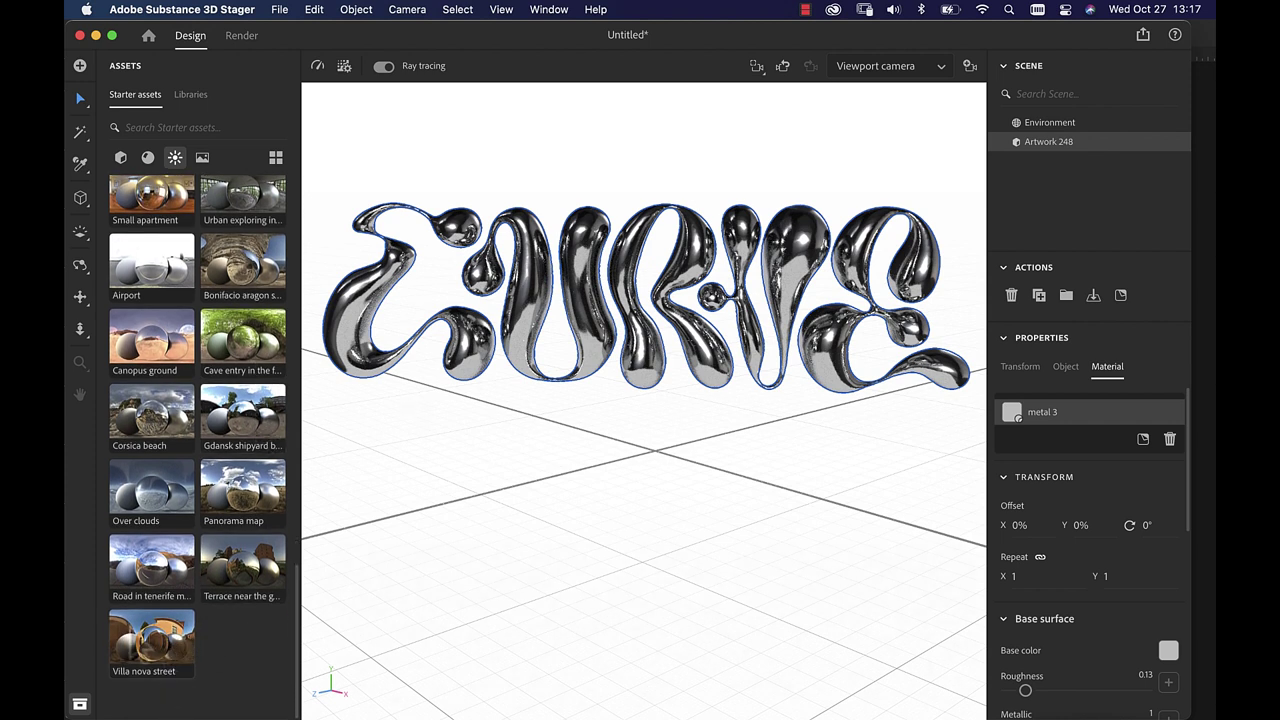
{"action": "left_click_drag", "start_coordinate": [172, 671], "coordinate": [176, 667]}
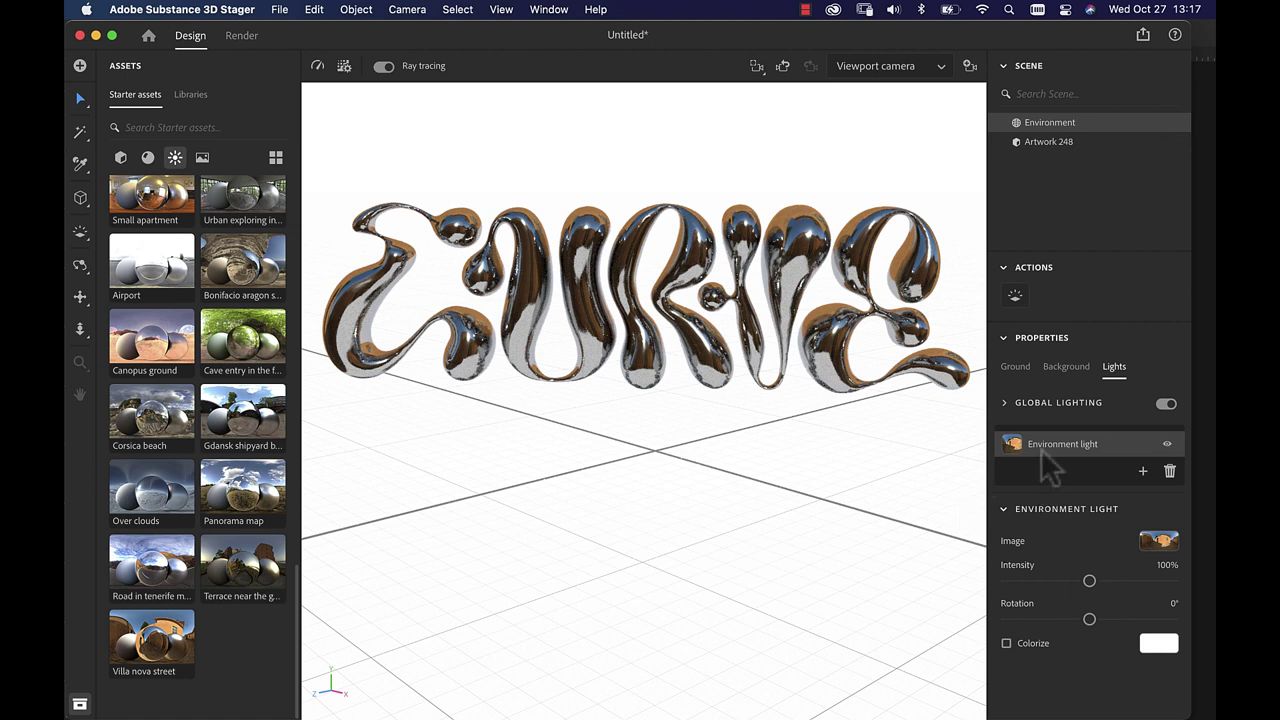
- Load oct26-4.jpg from the stock folder as the environment light image
{"action": "left_click", "coordinate": [1159, 543]}
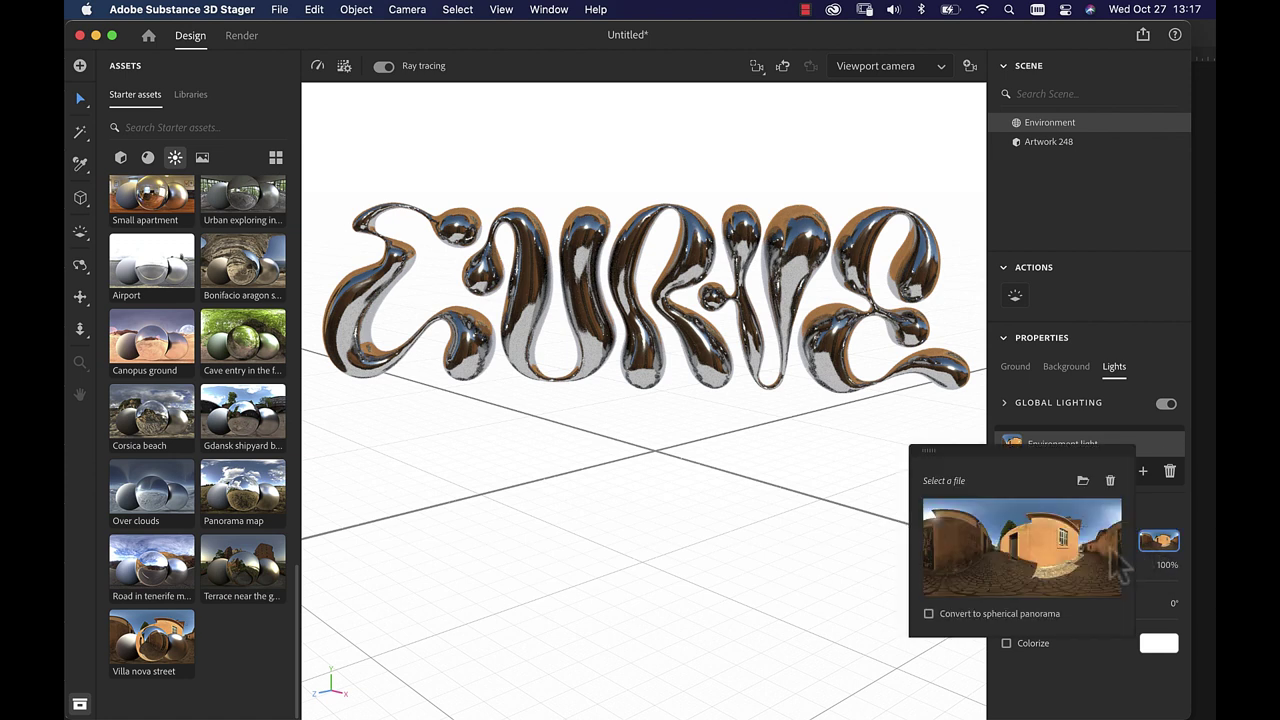
{"action": "left_click", "coordinate": [1082, 480]}
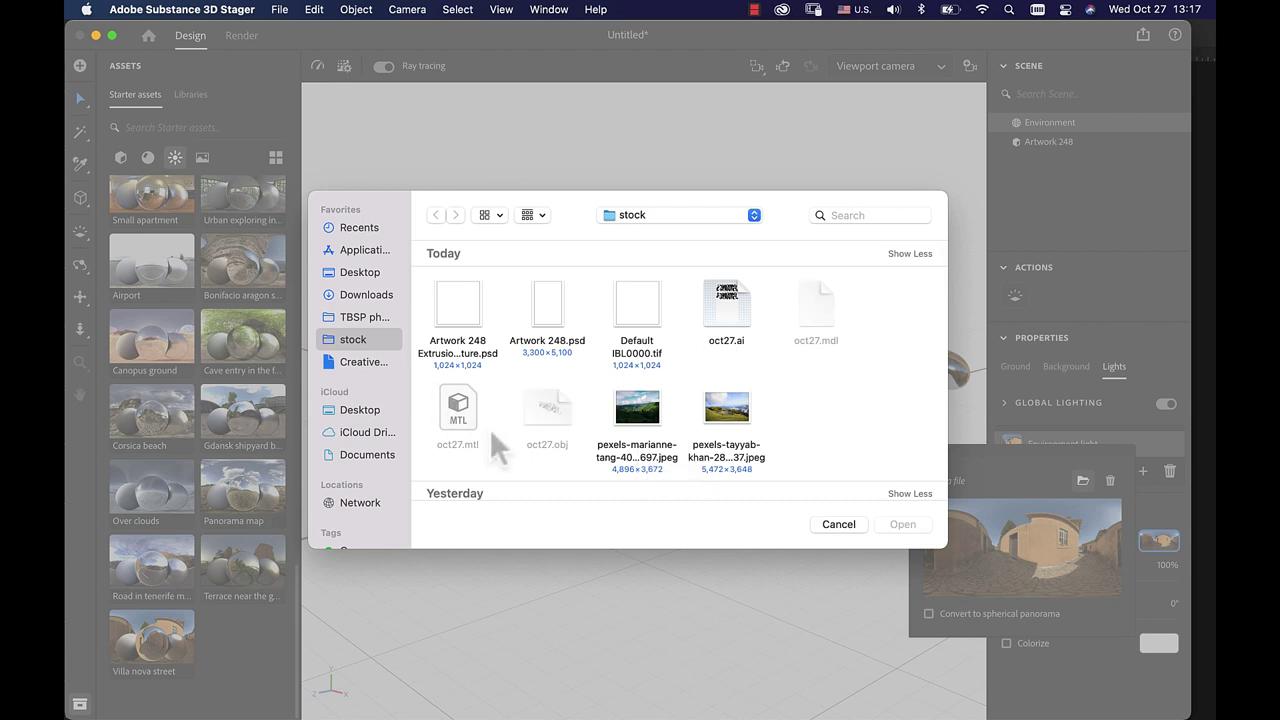
{"action": "scroll", "coordinate": [492, 425], "scroll_direction": "down", "scroll_amount": 5}
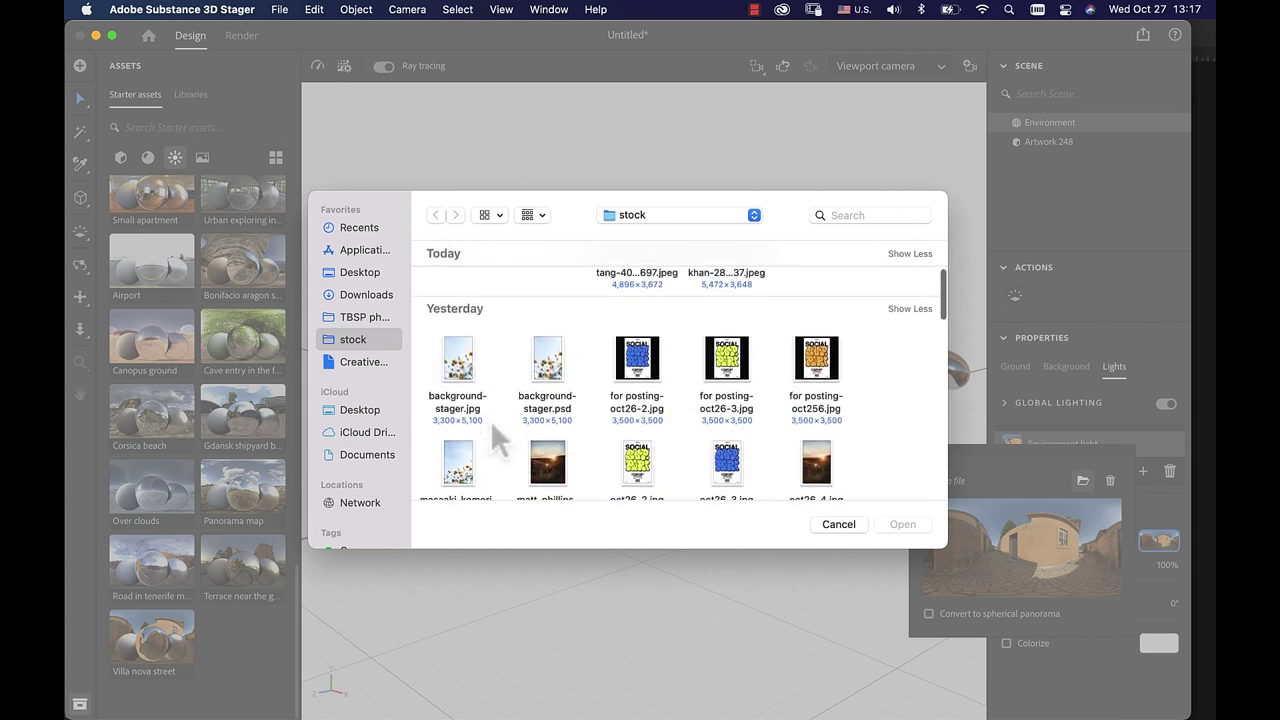
{"action": "scroll", "coordinate": [567, 489], "scroll_direction": "down", "scroll_amount": 4}
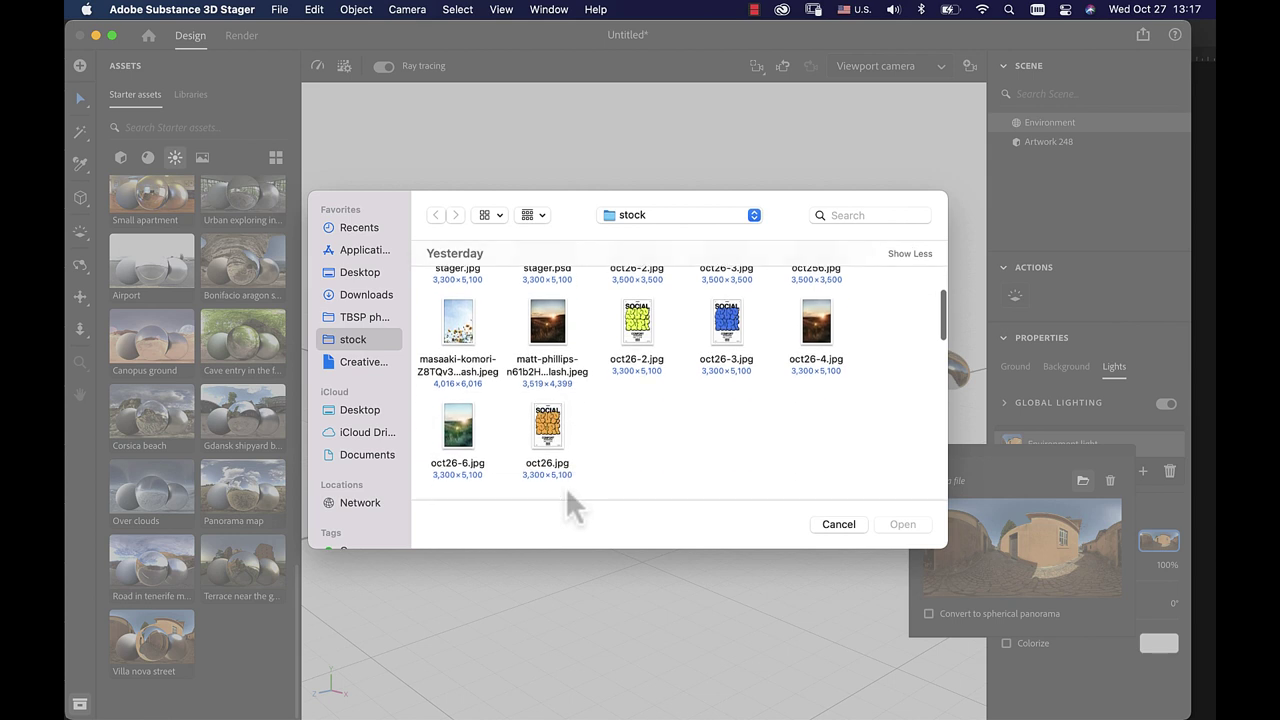
{"action": "scroll", "coordinate": [566, 487], "scroll_direction": "up", "scroll_amount": 3}
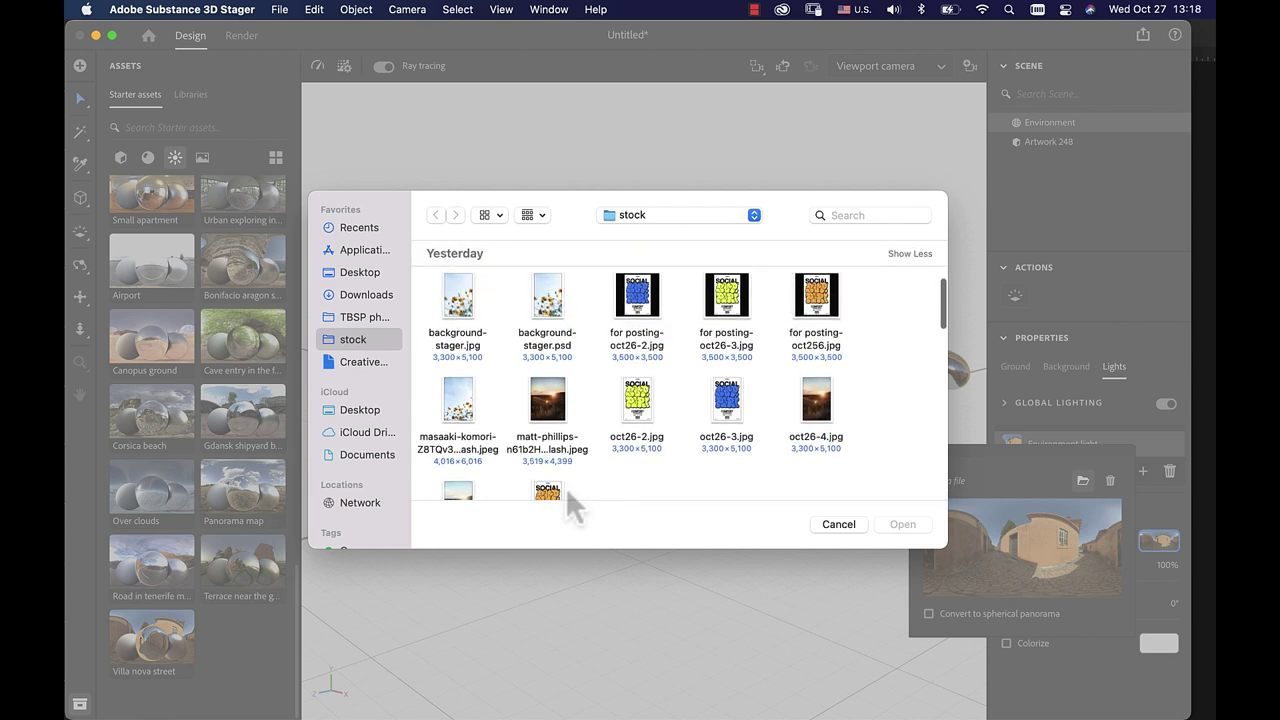
{"action": "left_click", "coordinate": [825, 428]}
{"action": "left_click", "coordinate": [904, 526]}
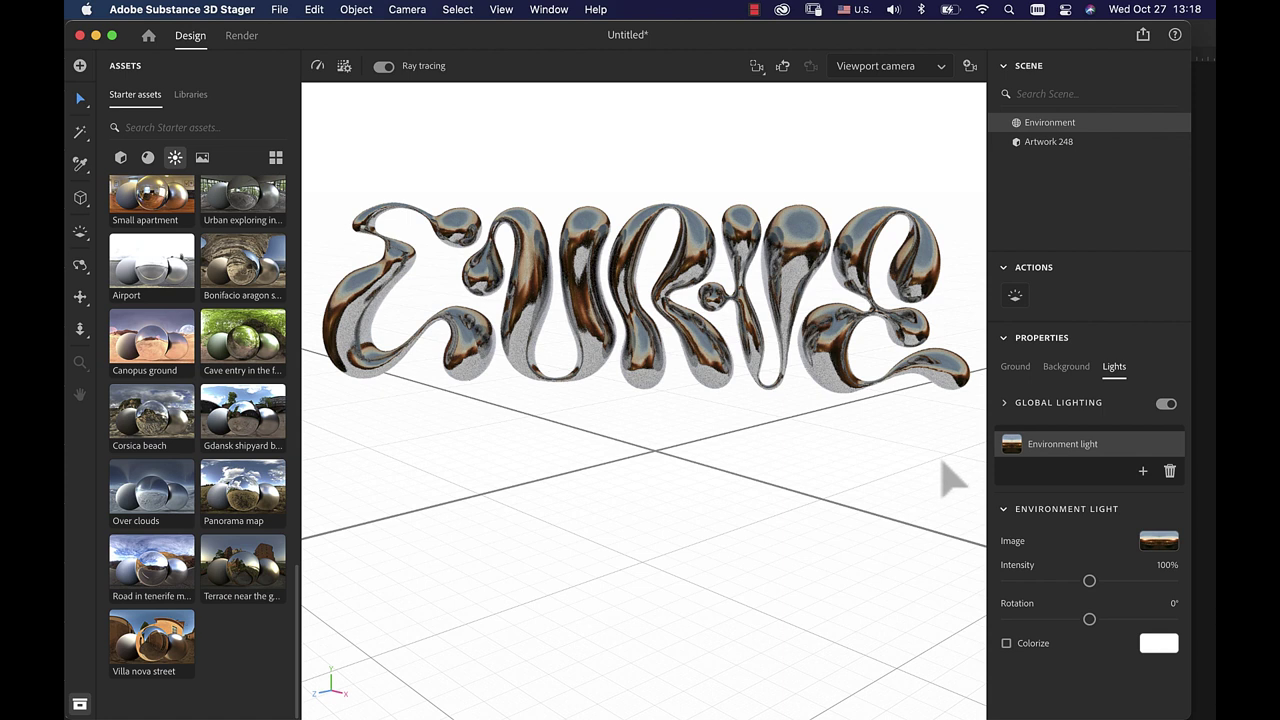
- Set the environment light to 155% intensity and 117° rotation
{"action": "left_click", "coordinate": [1065, 385]}
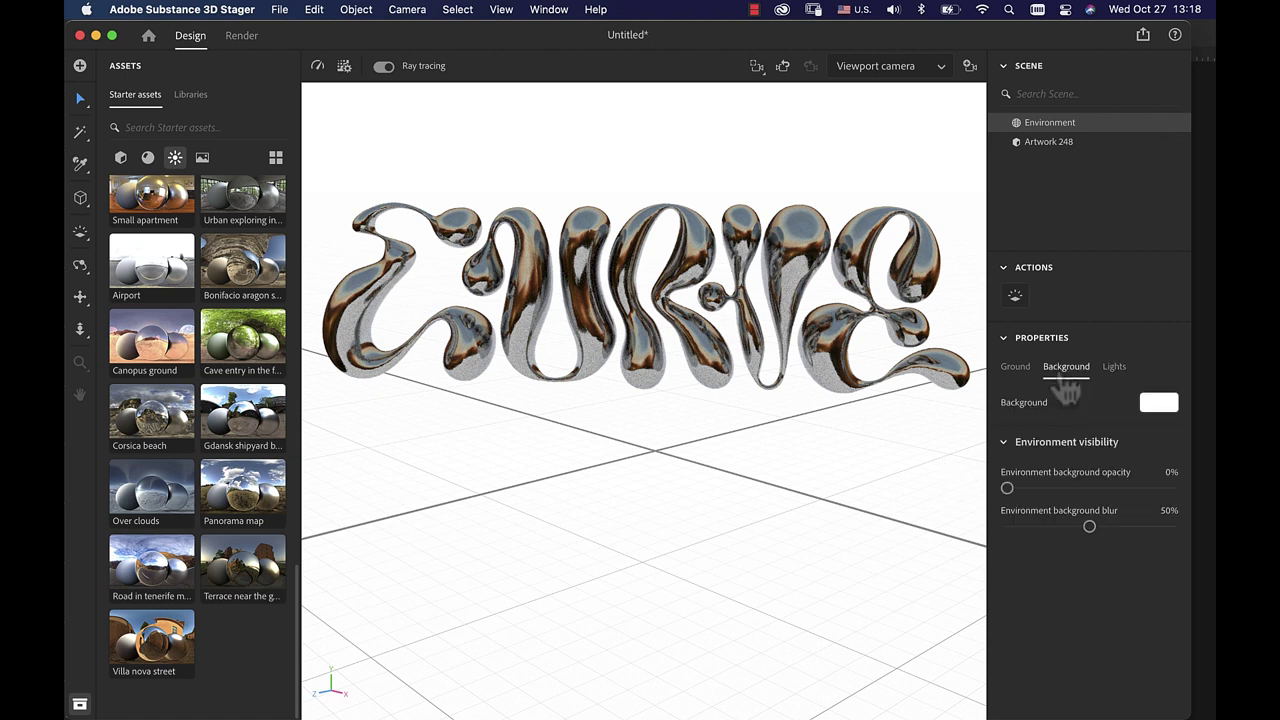
{"action": "left_click", "coordinate": [1020, 370]}
{"action": "left_click", "coordinate": [1064, 370]}
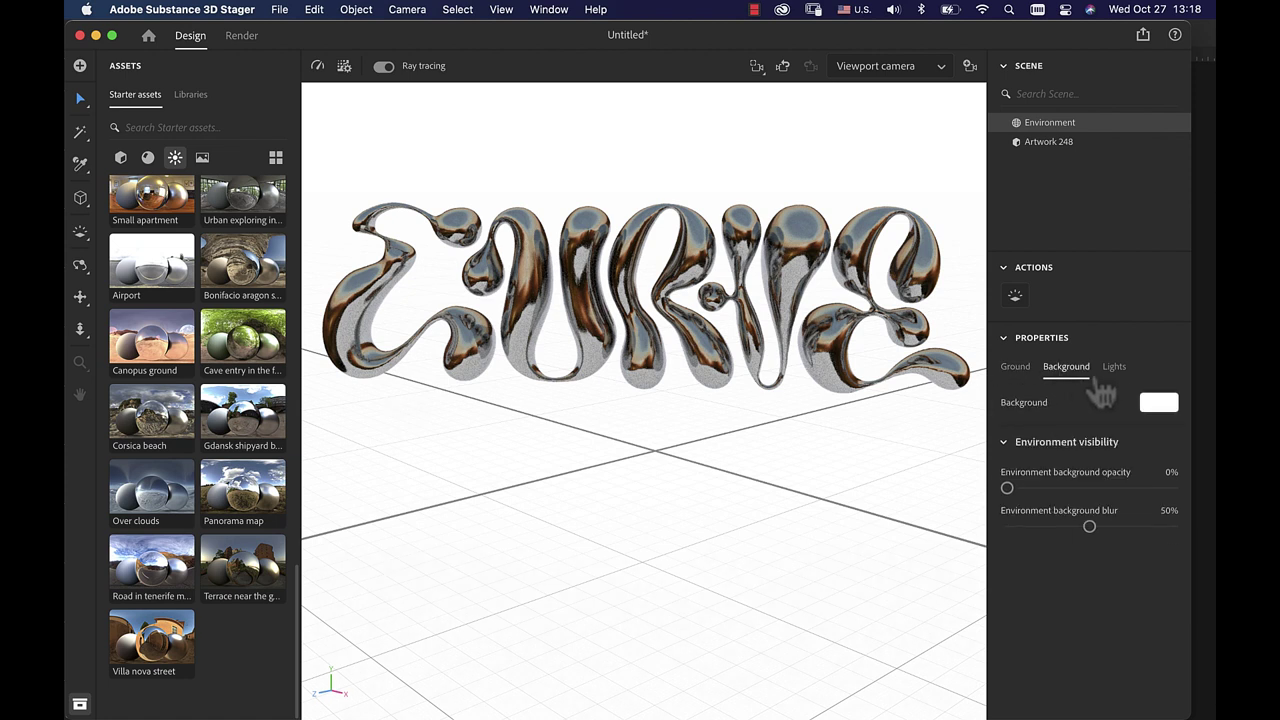
{"action": "left_click", "coordinate": [1114, 378]}
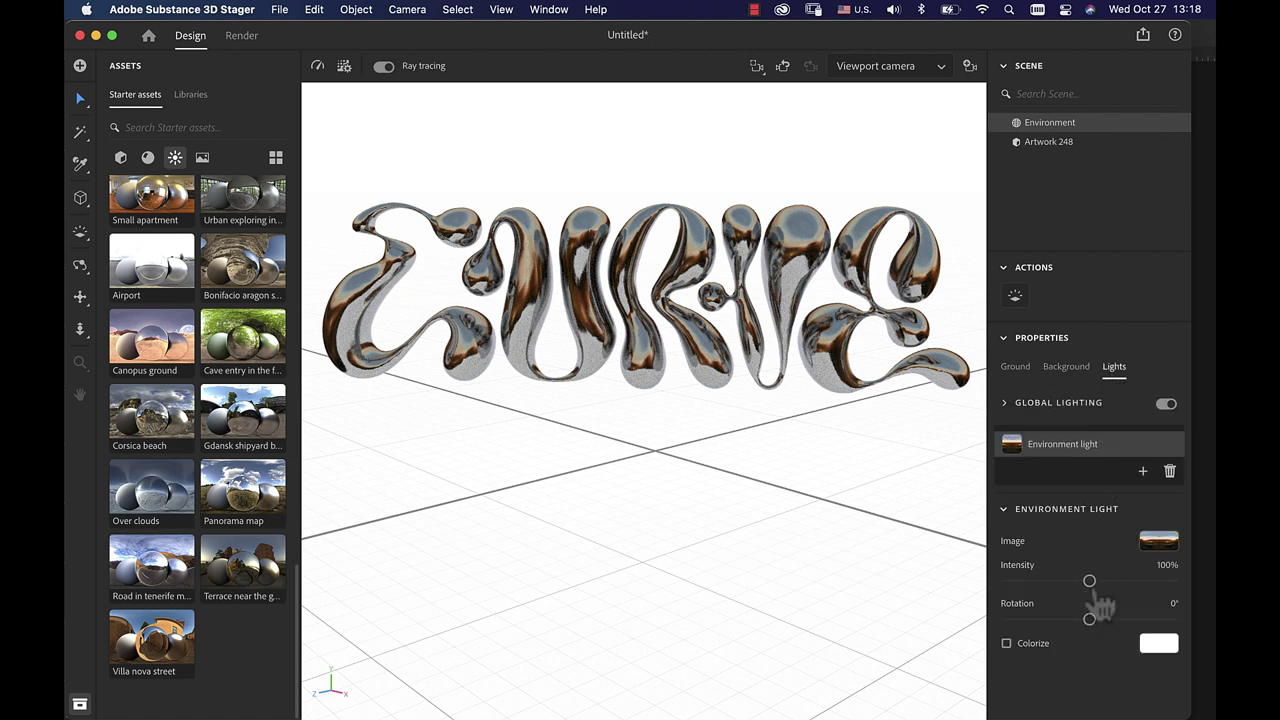
{"action": "left_click_drag", "start_coordinate": [1094, 592], "coordinate": [1140, 590]}
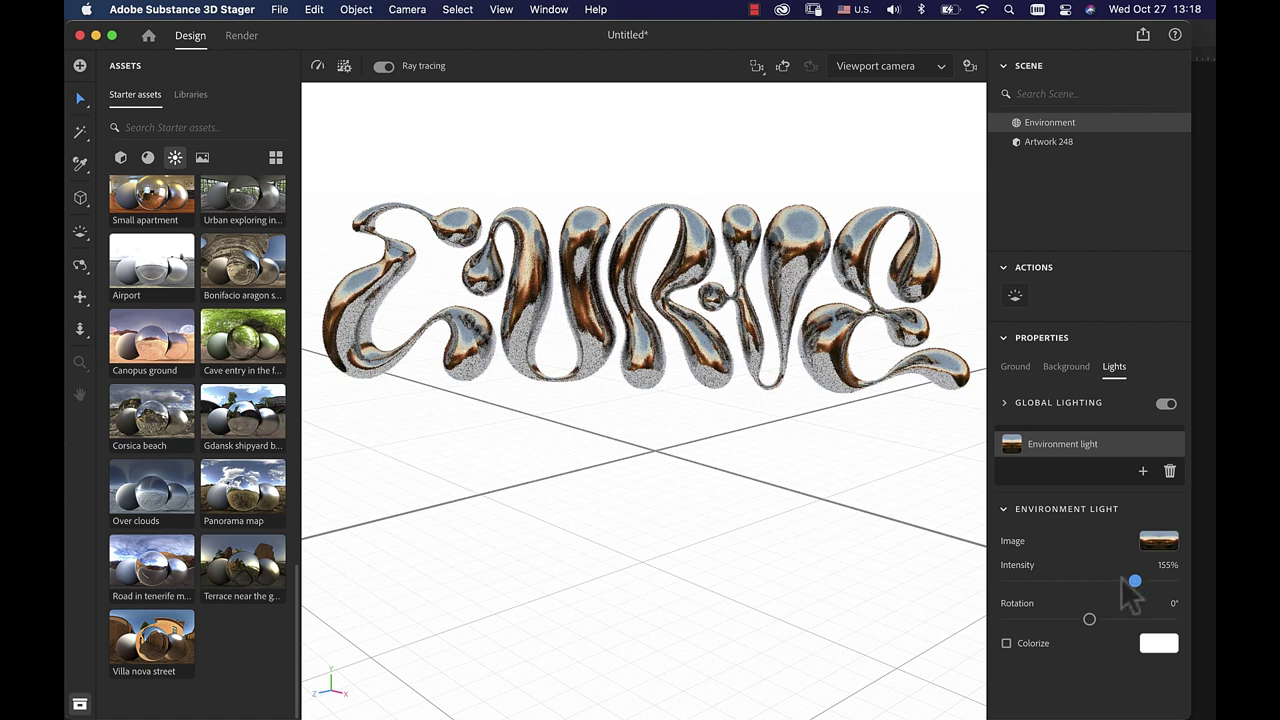
{"action": "left_click_drag", "start_coordinate": [1089, 619], "coordinate": [1066, 620]}
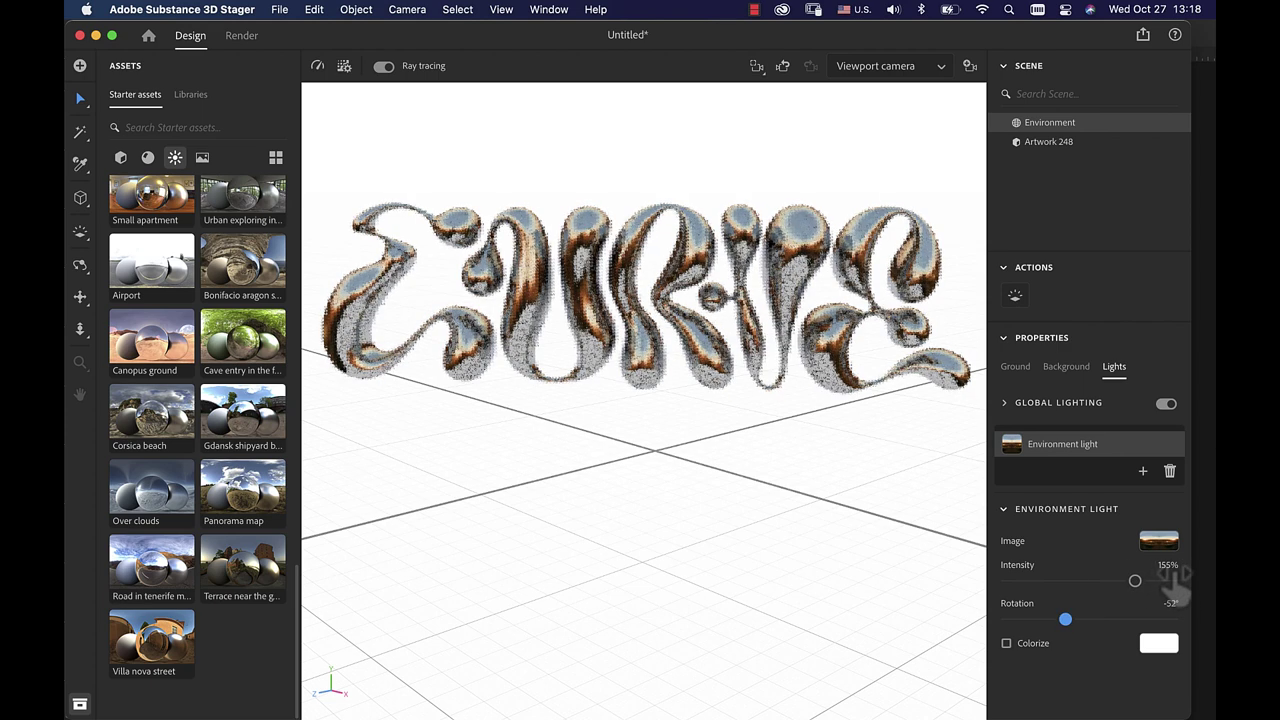
{"action": "left_click", "coordinate": [1132, 620]}
{"action": "mouse_move", "coordinate": [1145, 625]}
{"action": "left_mouse_down"}
{"action": "mouse_move", "coordinate": [1155, 643]}
{"action": "mouse_move", "coordinate": [1125, 640]}
{"action": "left_mouse_up"}
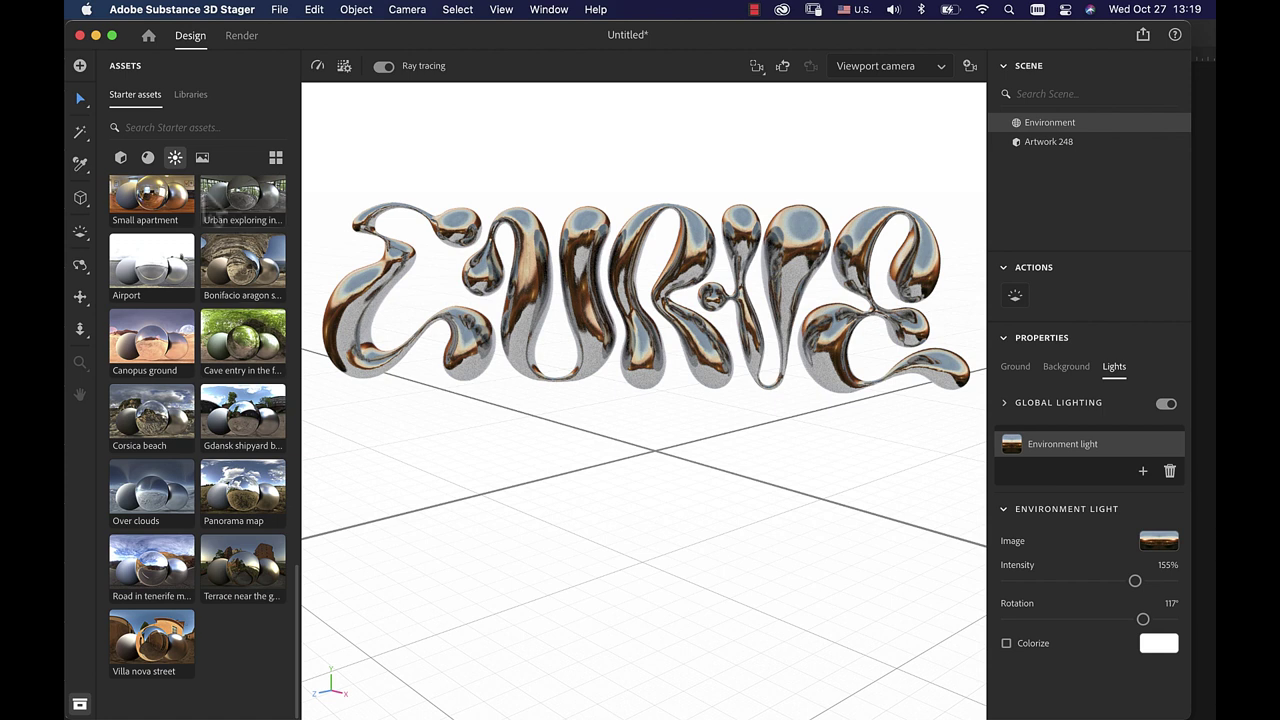
{"action": "scroll", "coordinate": [285, 291], "scroll_direction": "up", "scroll_amount": 10}
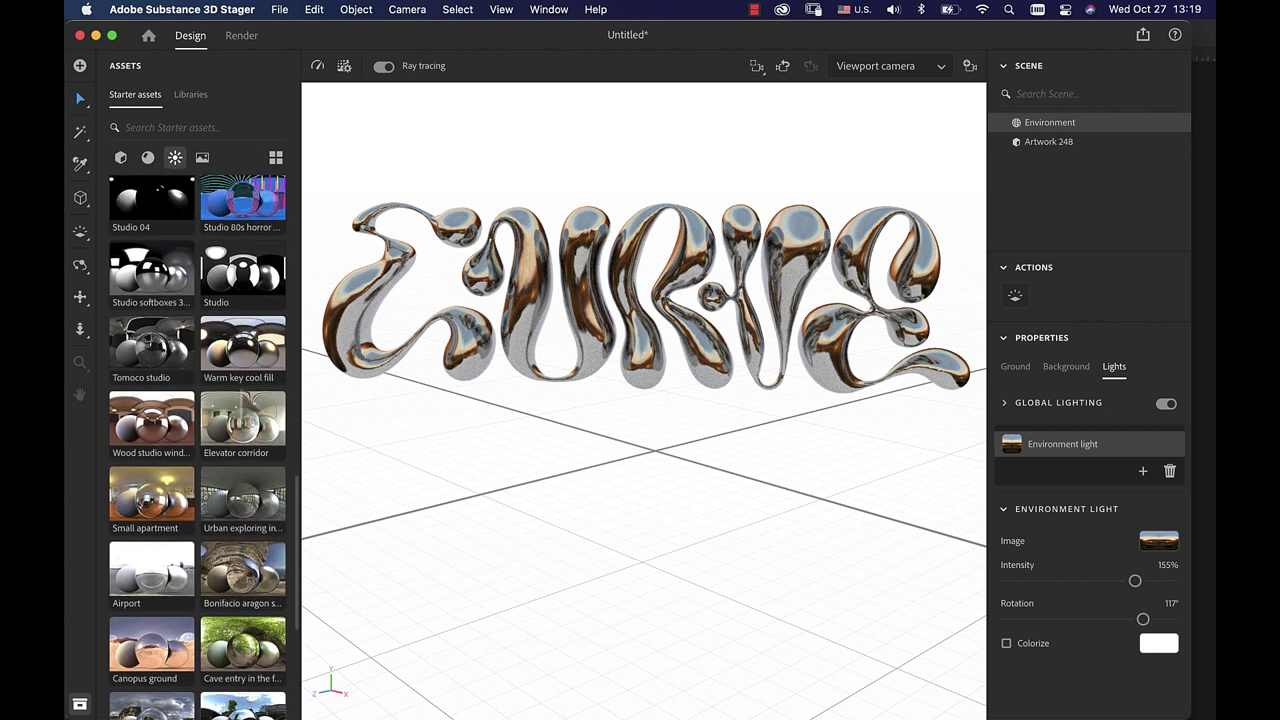
{"action": "scroll", "coordinate": [251, 409], "scroll_direction": "up", "scroll_amount": 2}
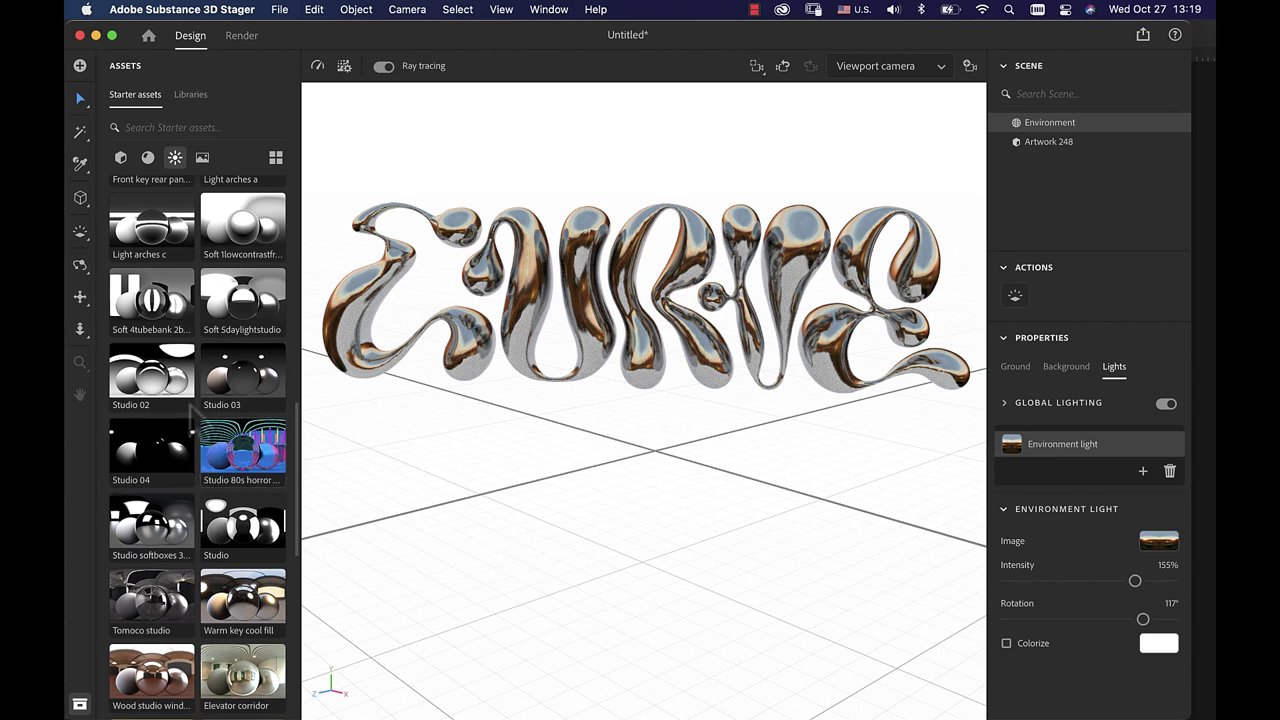
{"action": "scroll", "coordinate": [203, 400], "scroll_direction": "up", "scroll_amount": 10}
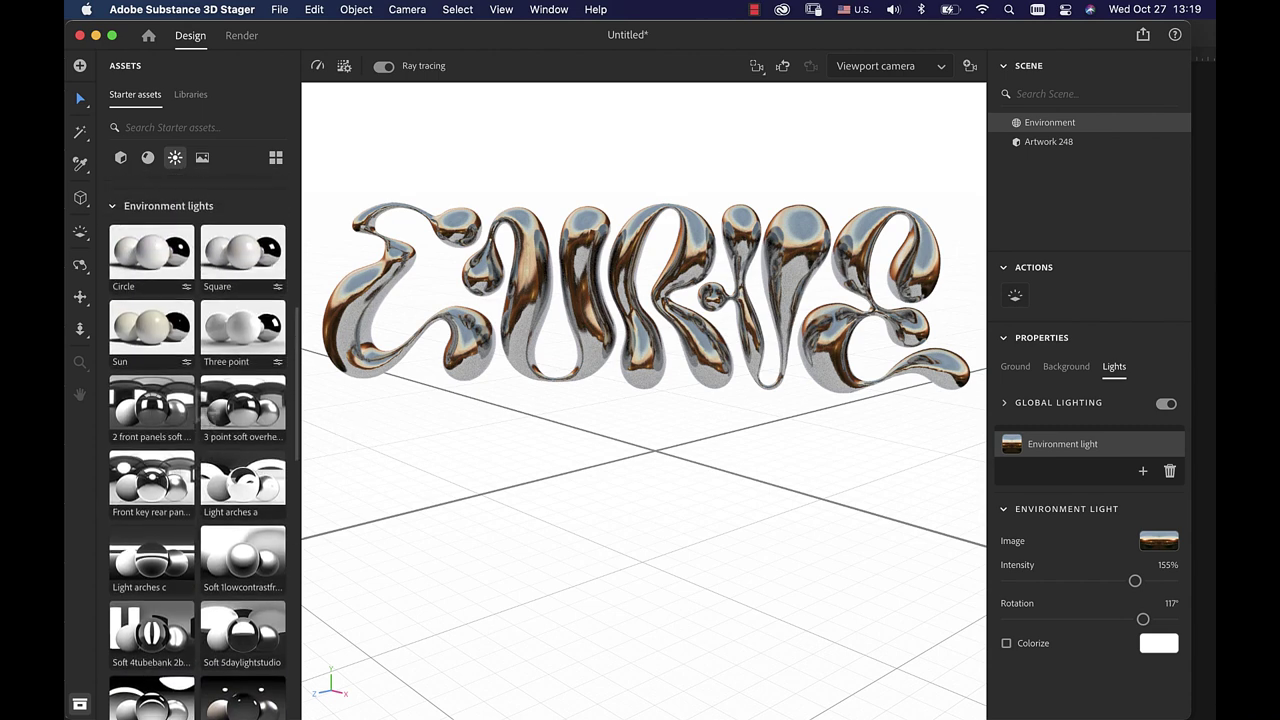
{"action": "scroll", "coordinate": [200, 402], "scroll_direction": "up", "scroll_amount": 4}
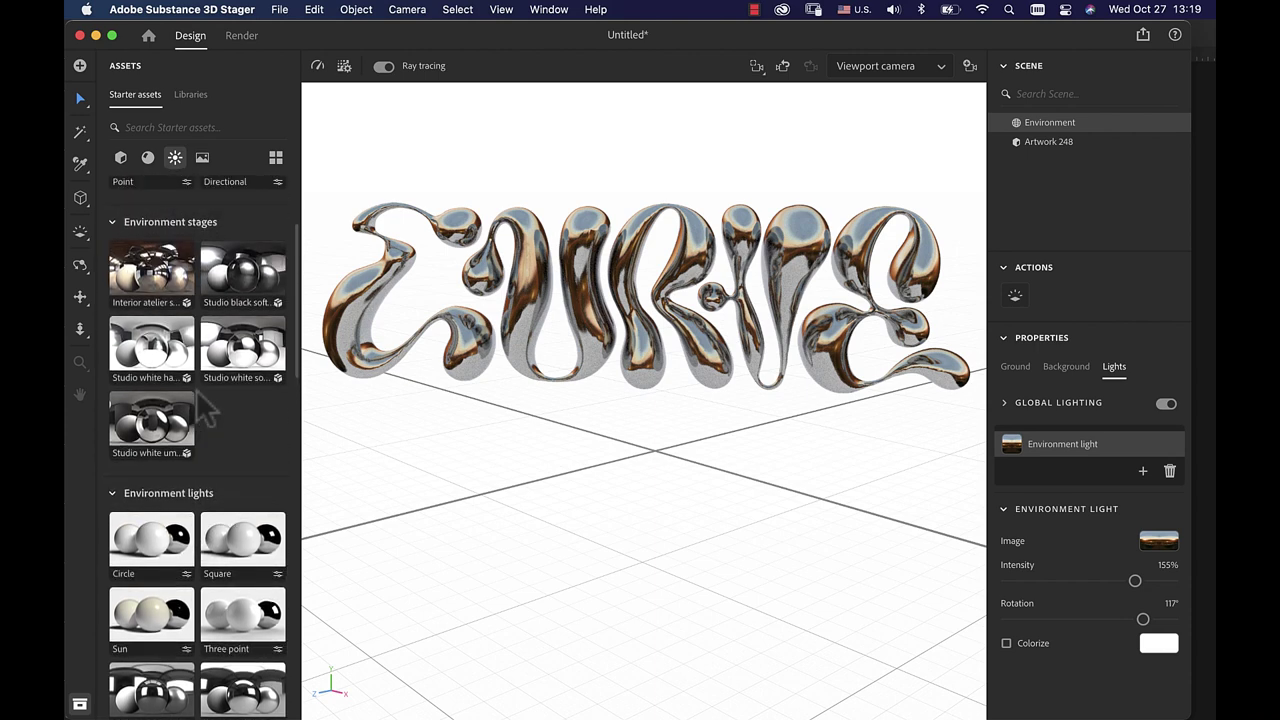
{"action": "scroll", "coordinate": [196, 389], "scroll_direction": "down", "scroll_amount": 3}
{"action": "scroll", "coordinate": [196, 389], "scroll_direction": "down", "scroll_amount": 15}
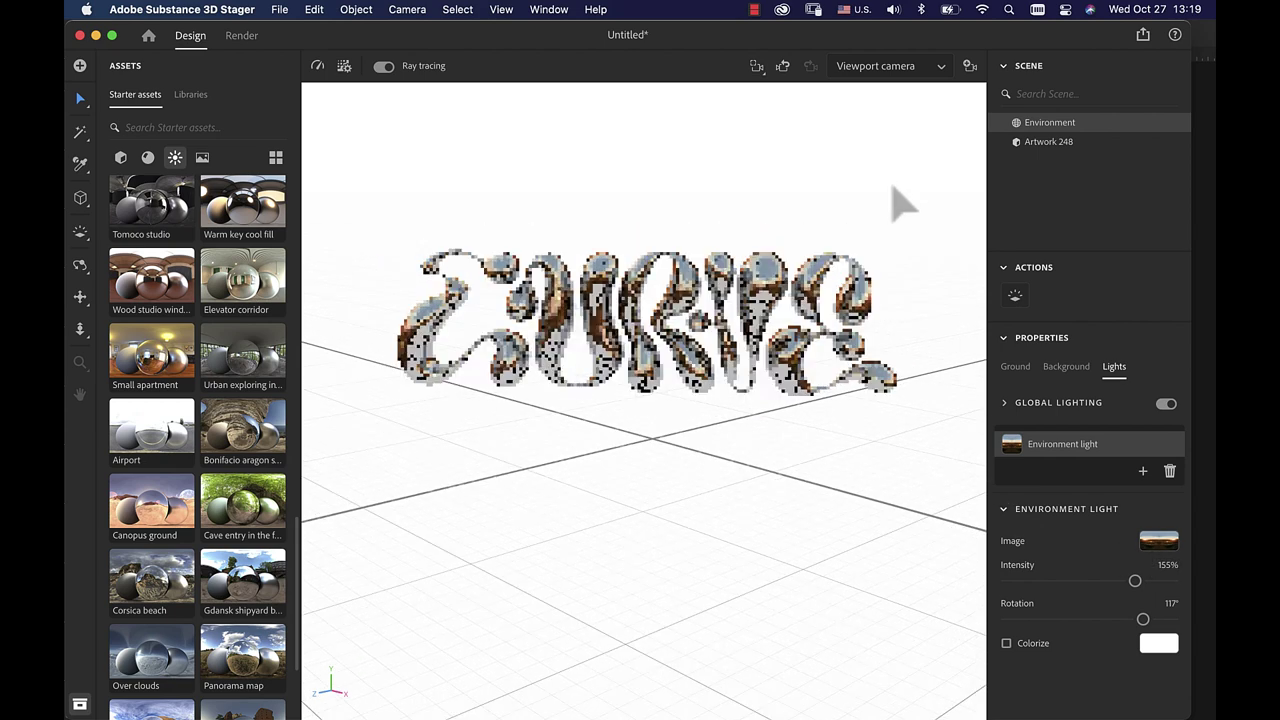
{"action": "scroll", "coordinate": [903, 205], "scroll_direction": "down", "scroll_amount": 2}
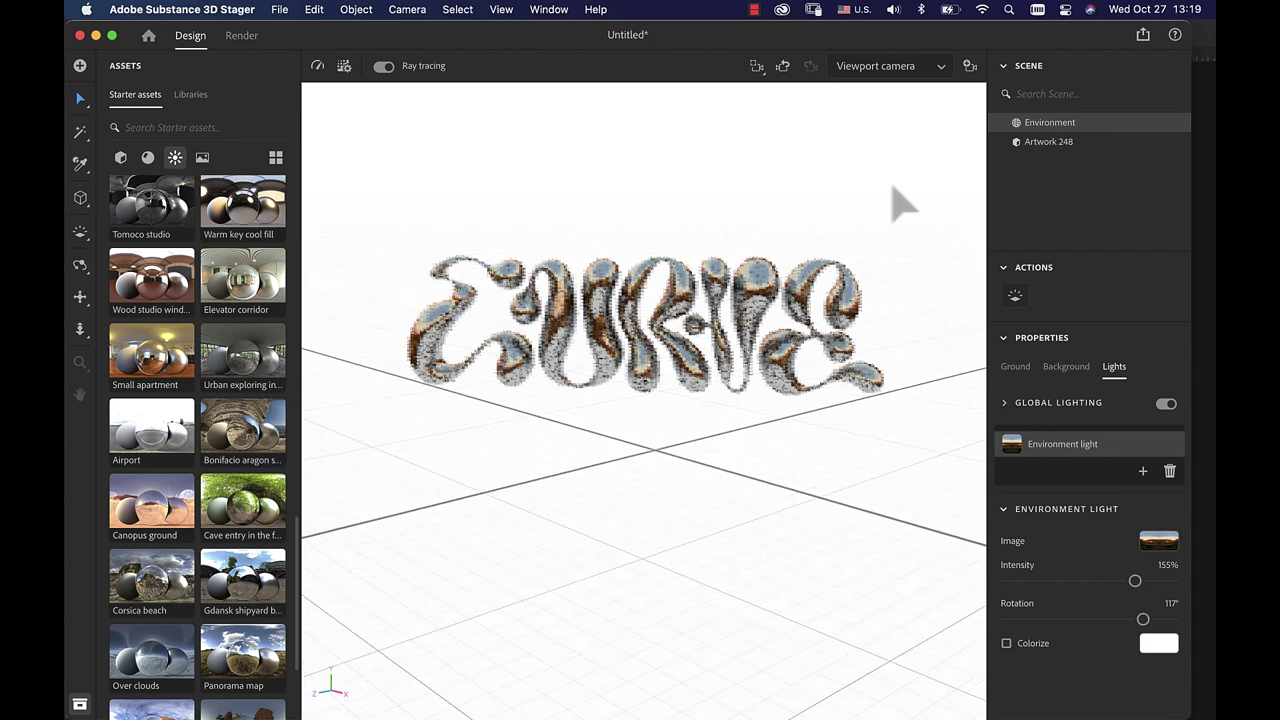
{"action": "scroll", "coordinate": [894, 187], "scroll_direction": "up", "scroll_amount": 3}
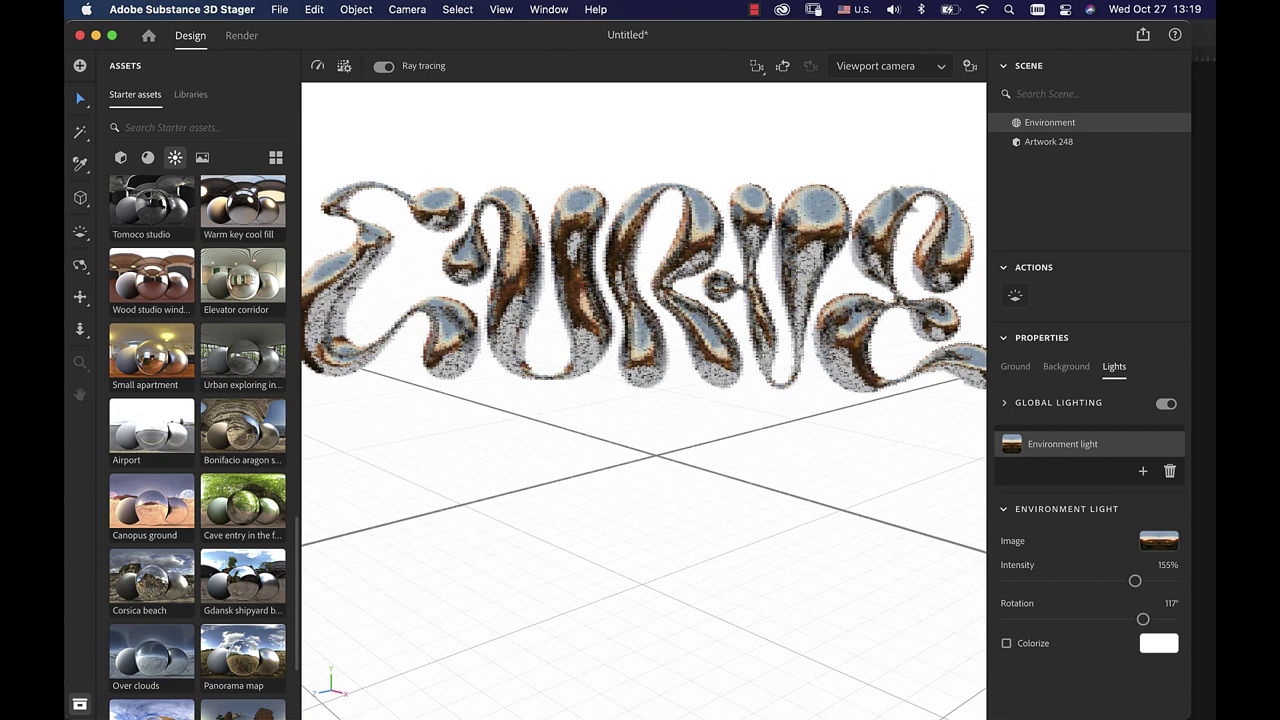
{"action": "scroll", "coordinate": [894, 193], "scroll_direction": "down", "scroll_amount": 1}
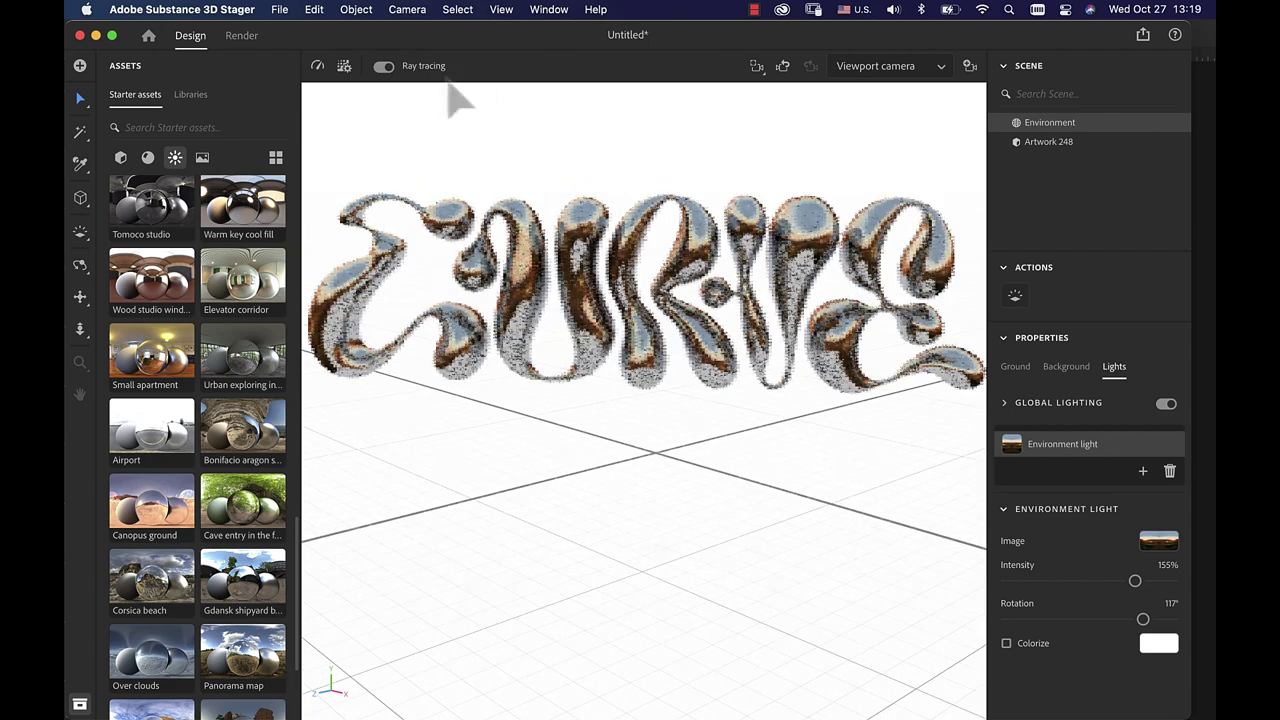
- Turn off ray tracing and add the Three point lighting preset to the scene
{"action": "left_click", "coordinate": [383, 66]}
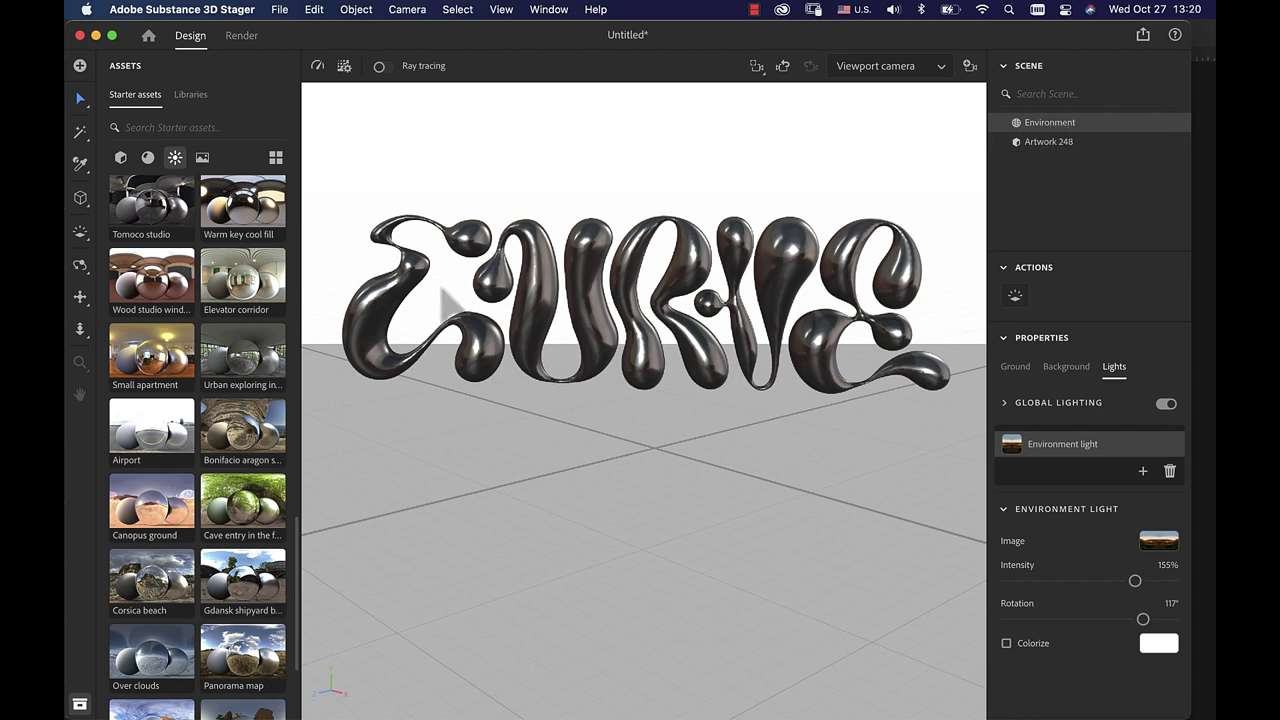
{"action": "scroll", "coordinate": [238, 308], "scroll_direction": "up", "scroll_amount": 10}
{"action": "scroll", "coordinate": [240, 305], "scroll_direction": "up", "scroll_amount": 10}
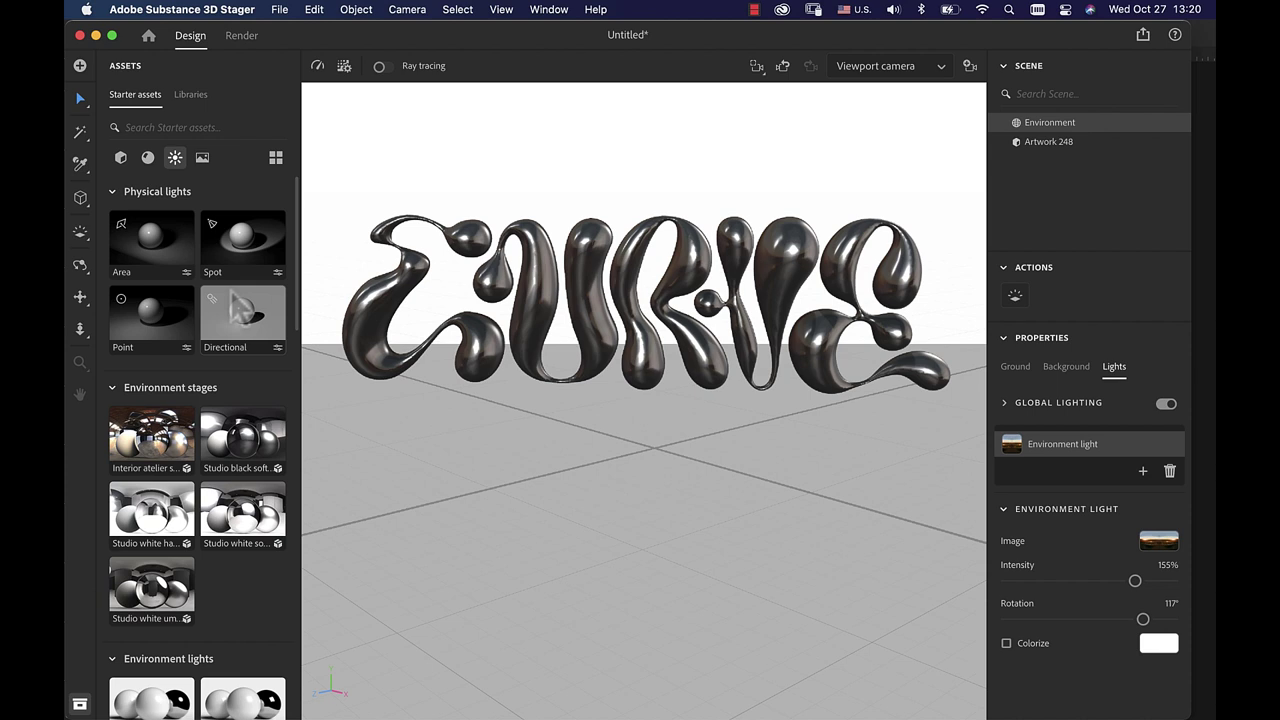
{"action": "scroll", "coordinate": [278, 437], "scroll_direction": "down", "scroll_amount": 3}
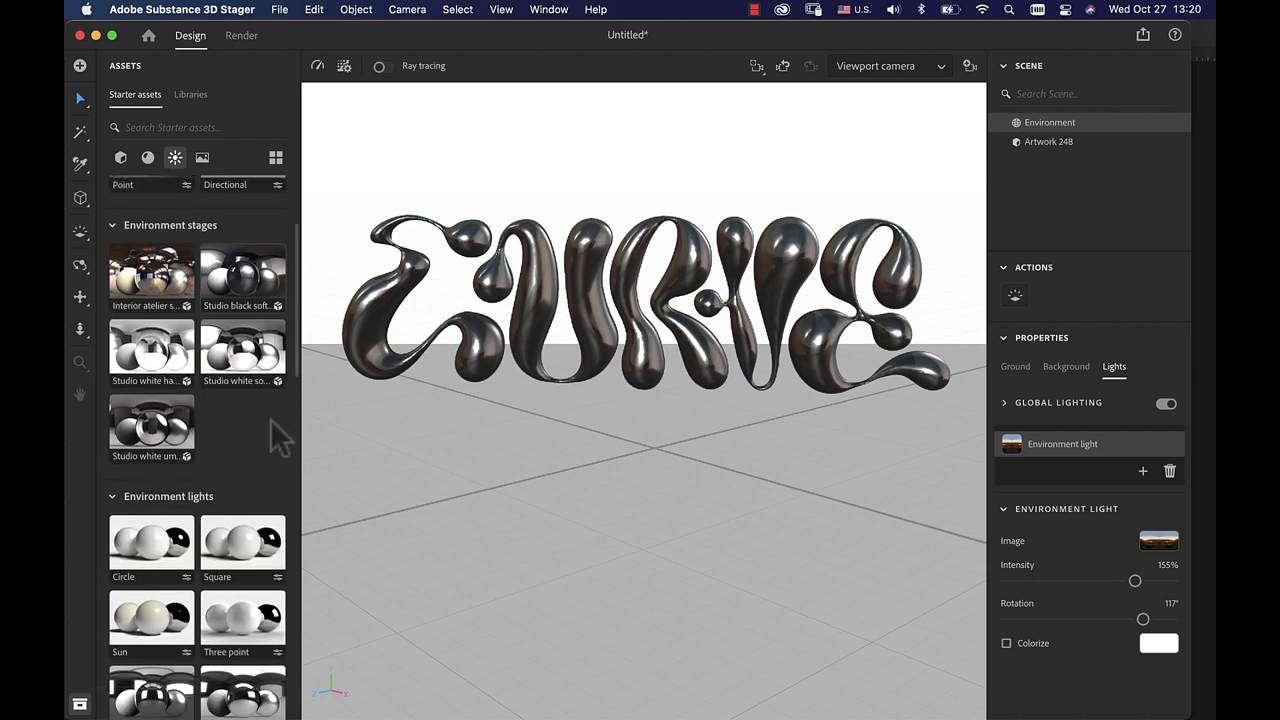
{"action": "scroll", "coordinate": [278, 437], "scroll_direction": "down", "scroll_amount": 2}
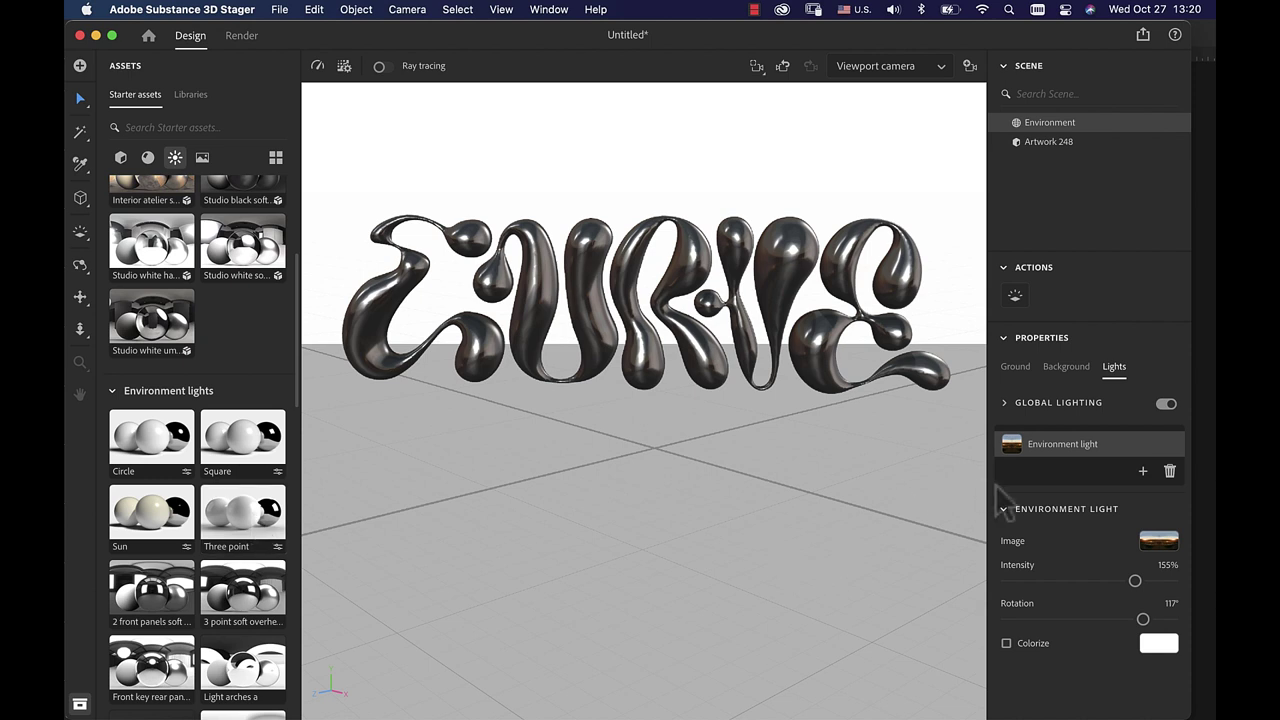
{"action": "left_click_drag", "start_coordinate": [1000, 505], "coordinate": [1000, 500]}
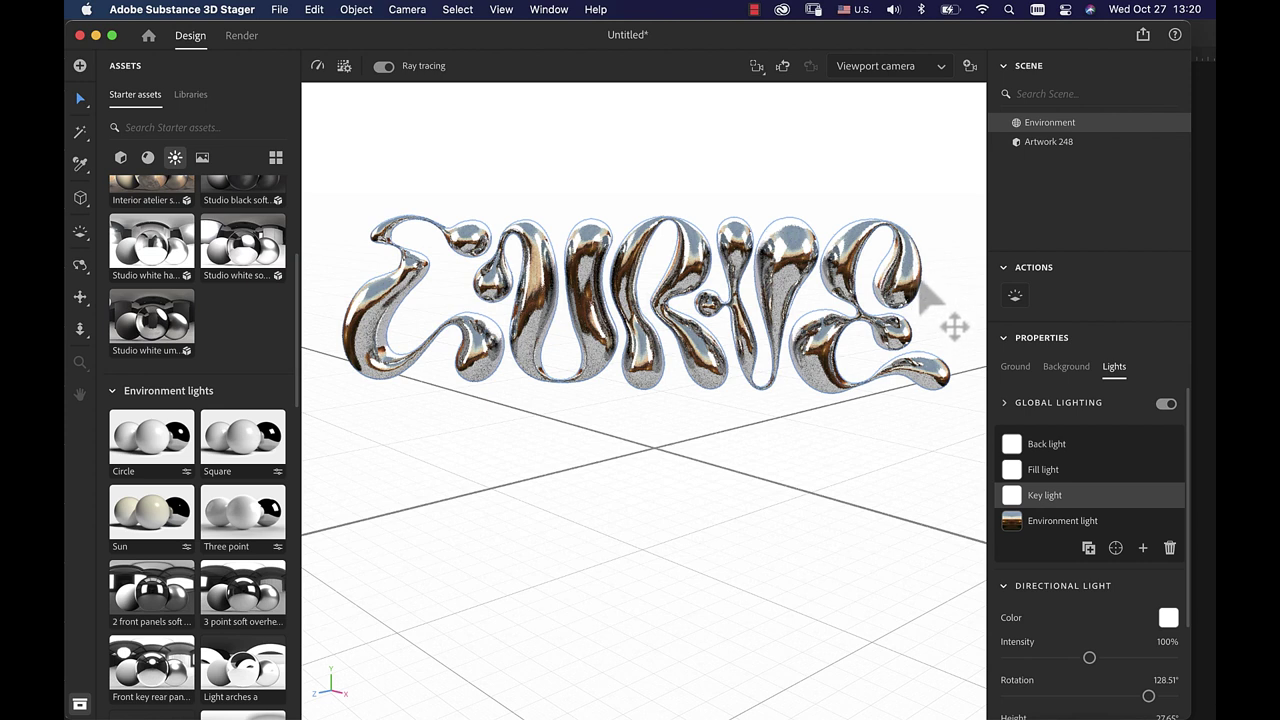
- Lower the Back light's intensity
{"action": "left_click", "coordinate": [1060, 497]}
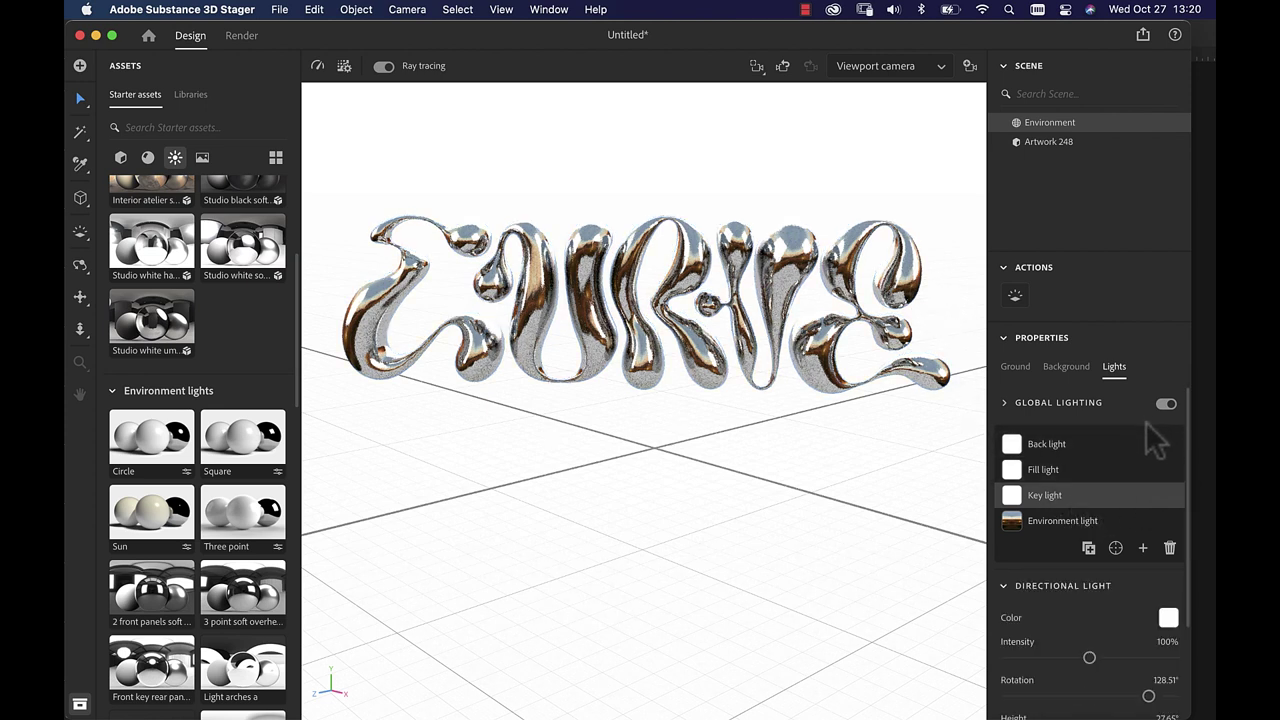
{"action": "left_click", "coordinate": [1094, 451]}
{"action": "scroll", "coordinate": [1092, 492], "scroll_direction": "down", "scroll_amount": 3}
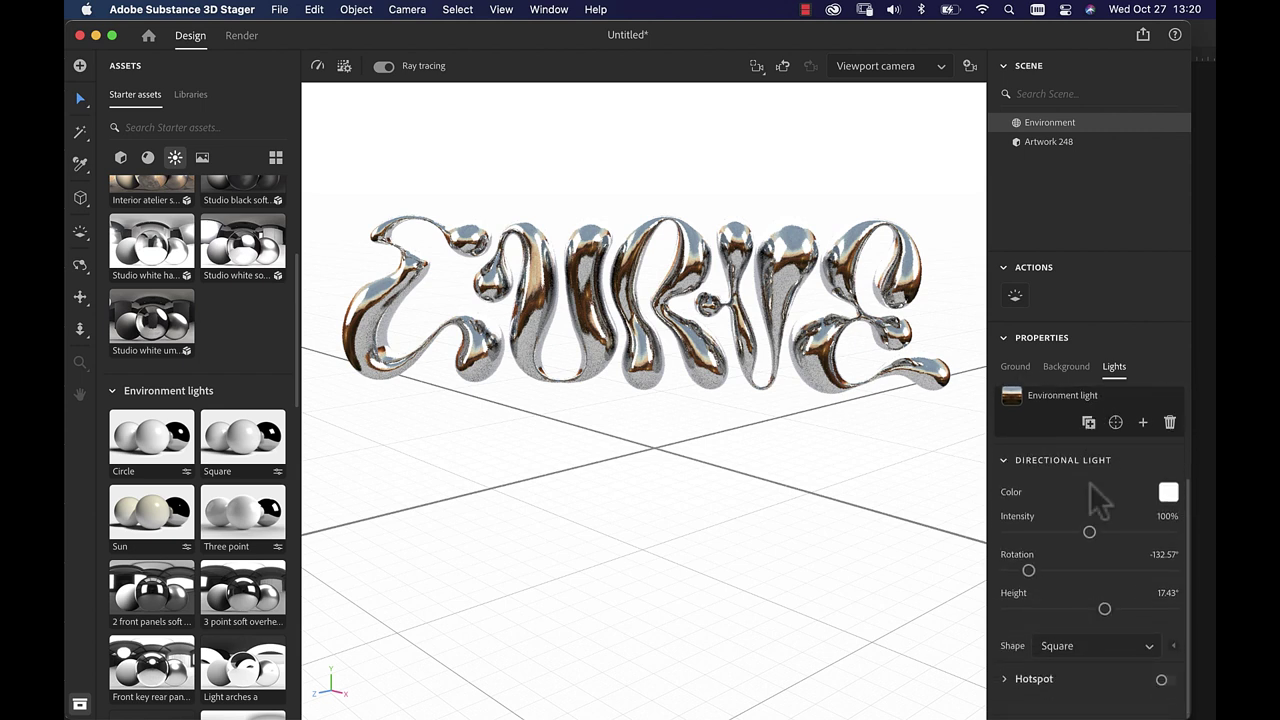
{"action": "left_click_drag", "start_coordinate": [1090, 531], "coordinate": [1057, 533]}
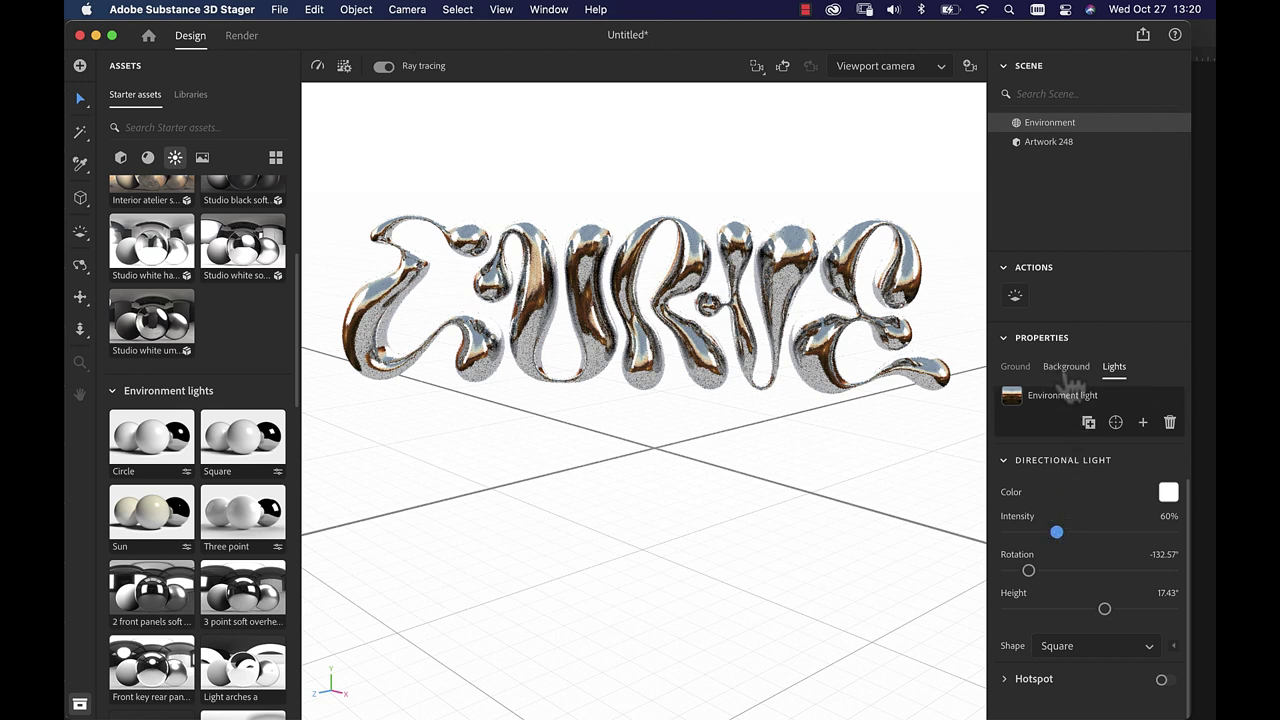
- Set the Key light to 14° rotation and -2° height
{"action": "left_click", "coordinate": [1088, 423]}
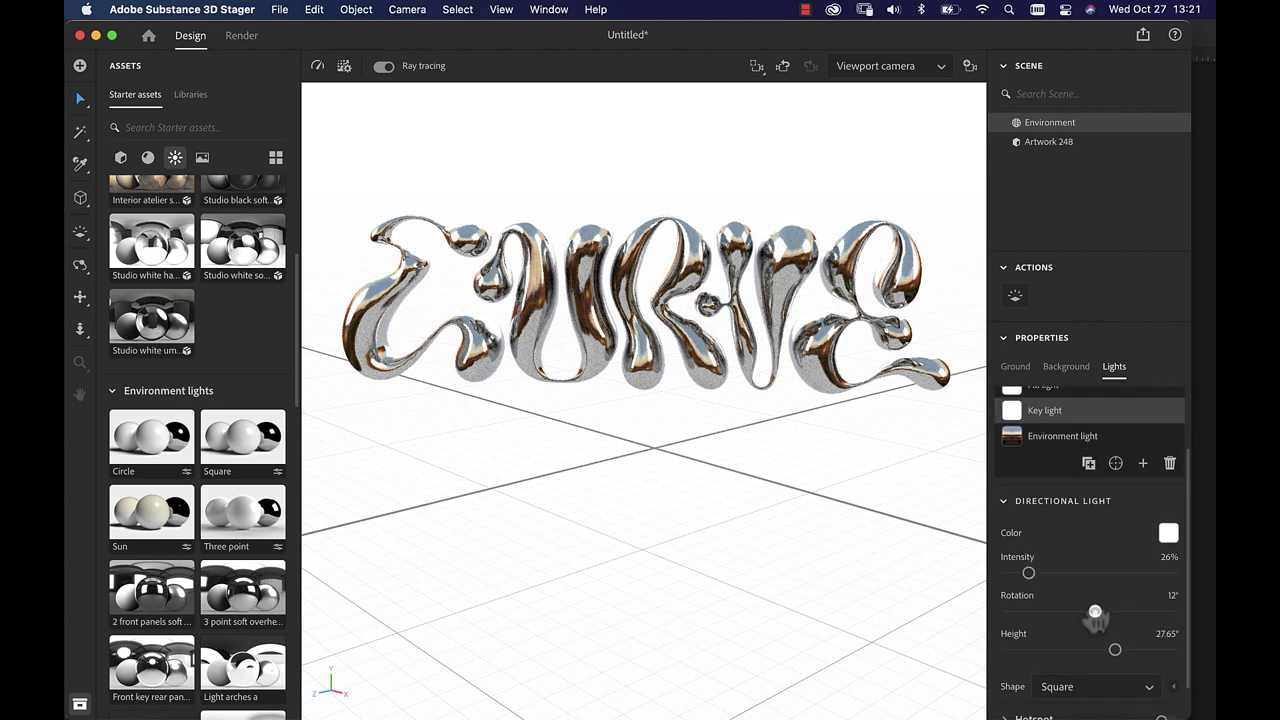
{"action": "left_click_drag", "start_coordinate": [1095, 612], "coordinate": [1097, 612]}
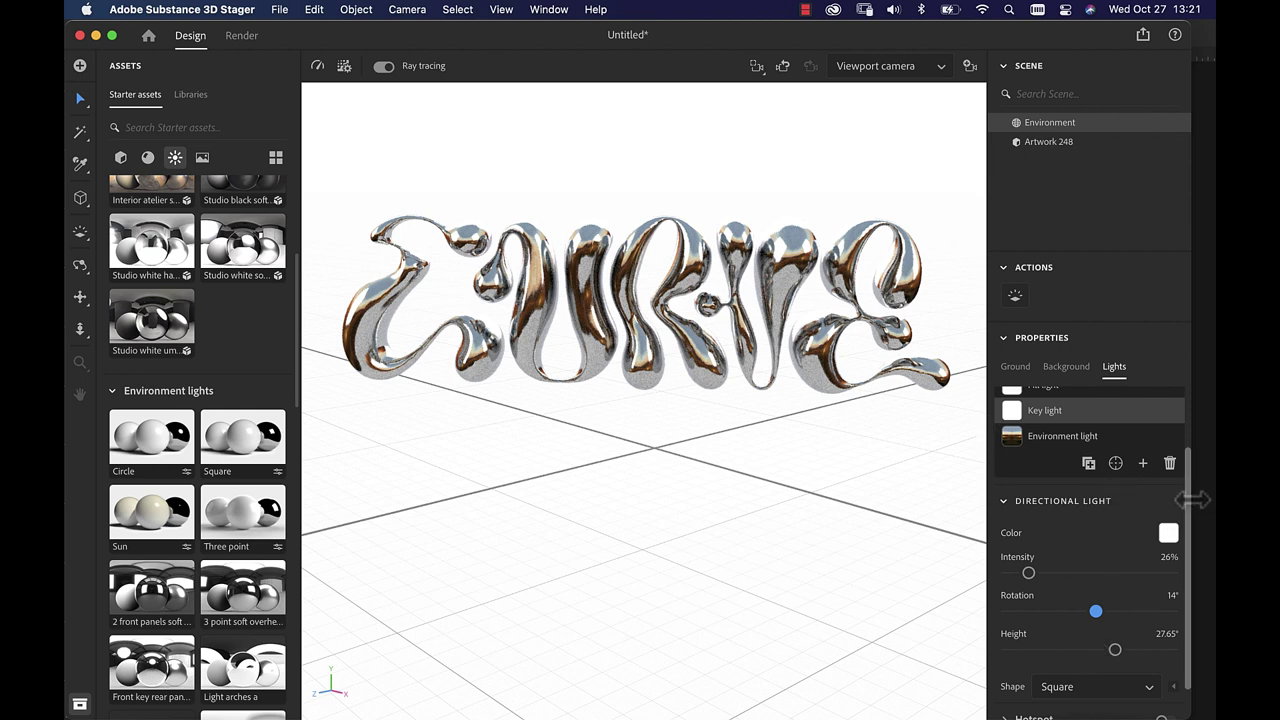
{"action": "scroll", "coordinate": [1170, 470], "scroll_direction": "up", "scroll_amount": 3}
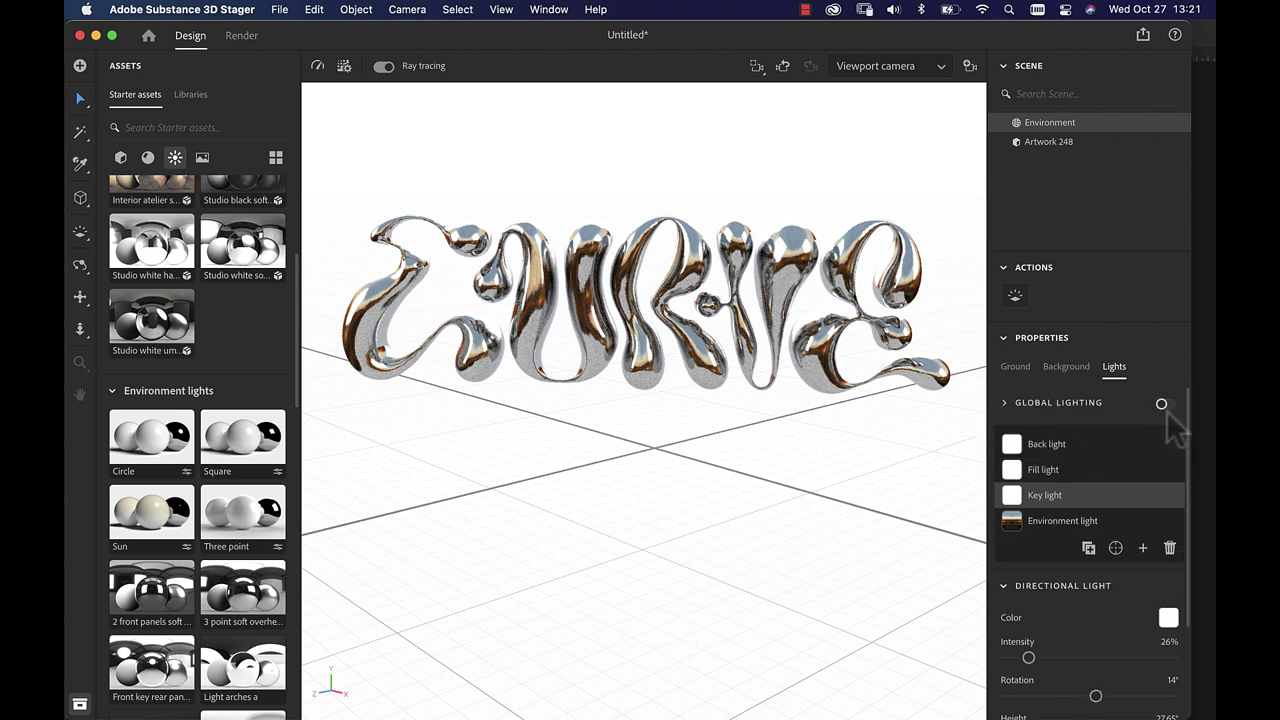
{"action": "scroll", "coordinate": [1166, 410], "scroll_direction": "down", "scroll_amount": 3}
{"action": "left_click_drag", "start_coordinate": [1088, 653], "coordinate": [1095, 672]}
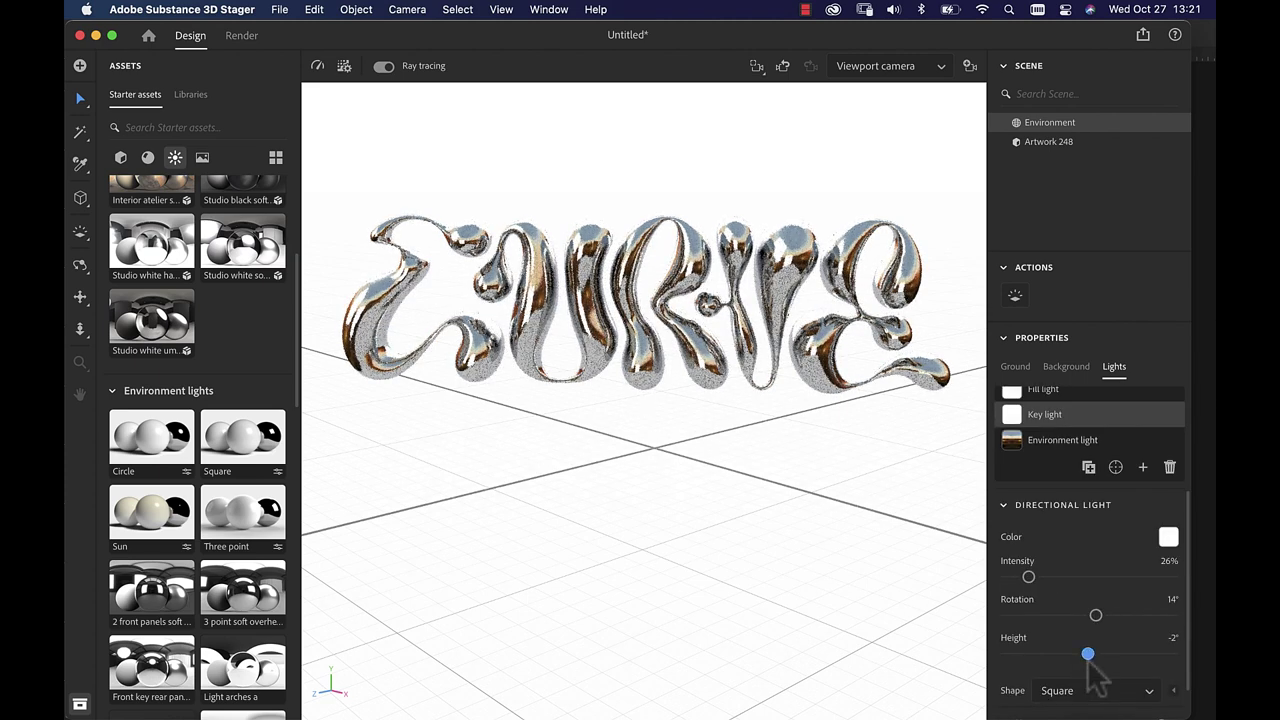
- Hide the Key light, then make it visible again
{"action": "left_click", "coordinate": [1166, 481]}
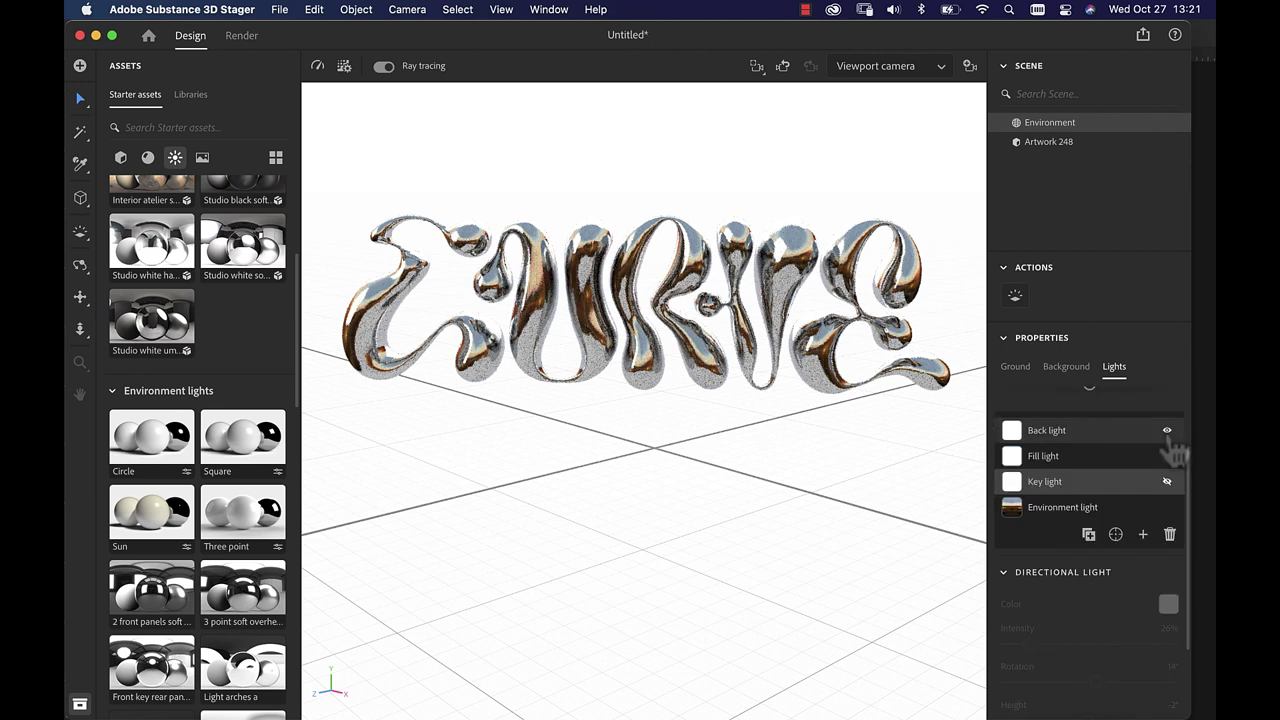
{"action": "left_click", "coordinate": [1182, 482]}
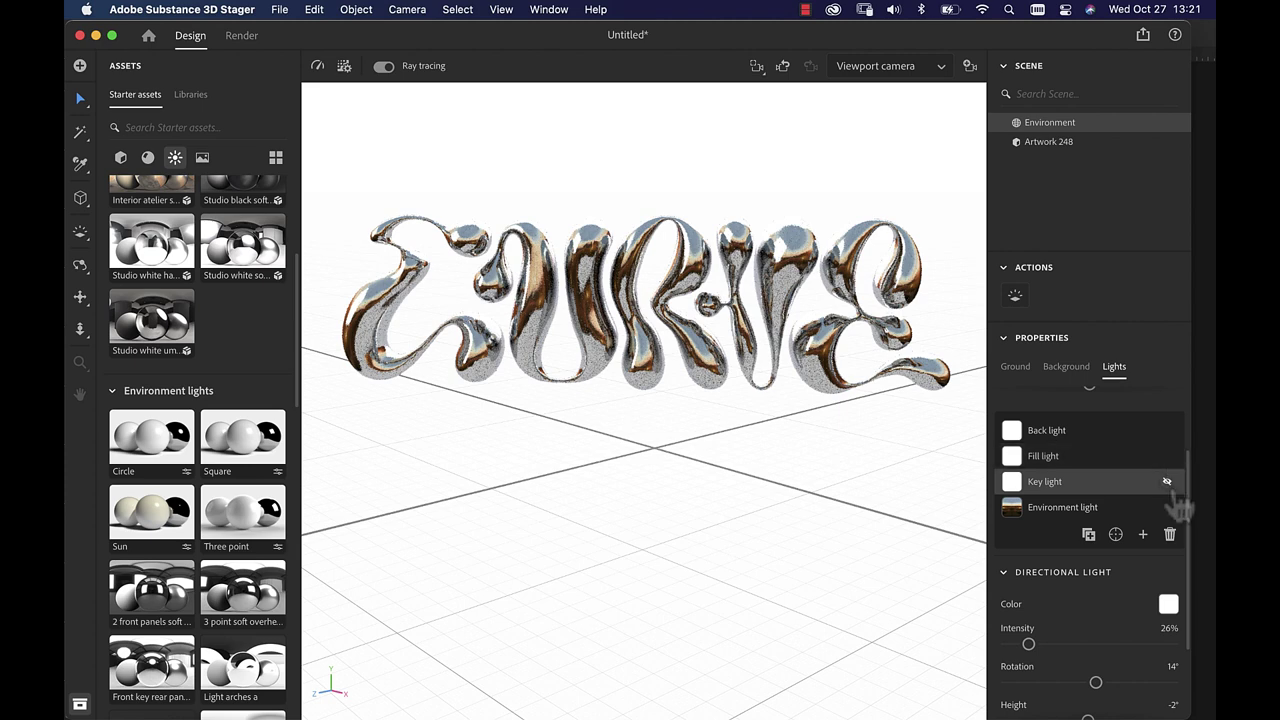
{"action": "left_click", "coordinate": [1167, 482]}
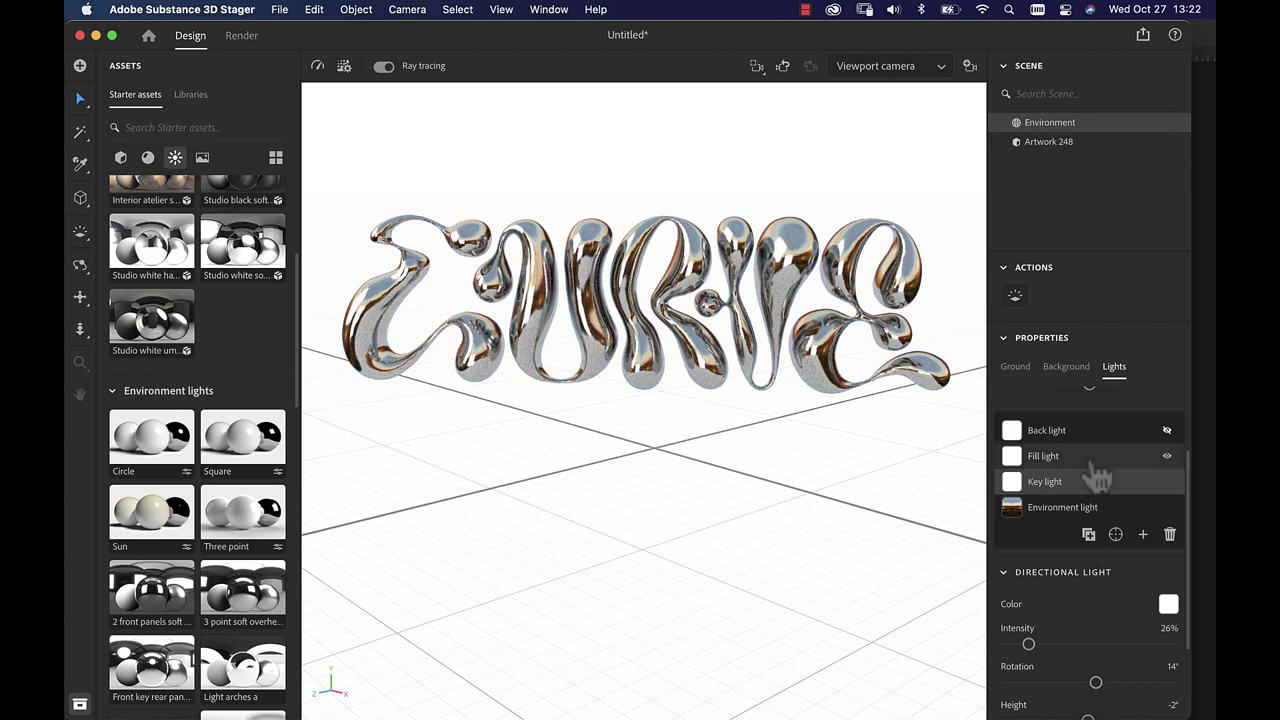
- Swing the Fill light's rotation round to about 100°
{"action": "scroll", "coordinate": [1097, 480], "scroll_direction": "up", "scroll_amount": 3}
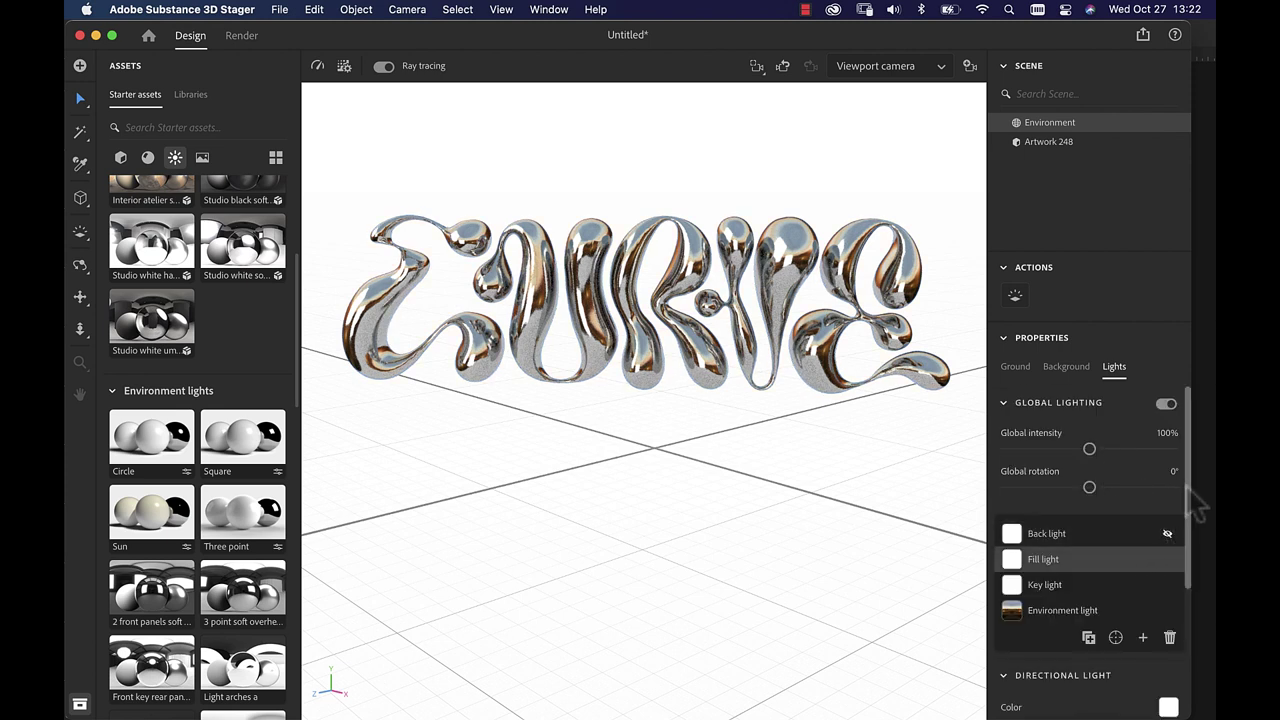
{"action": "scroll", "coordinate": [1188, 488], "scroll_direction": "down", "scroll_amount": 5}
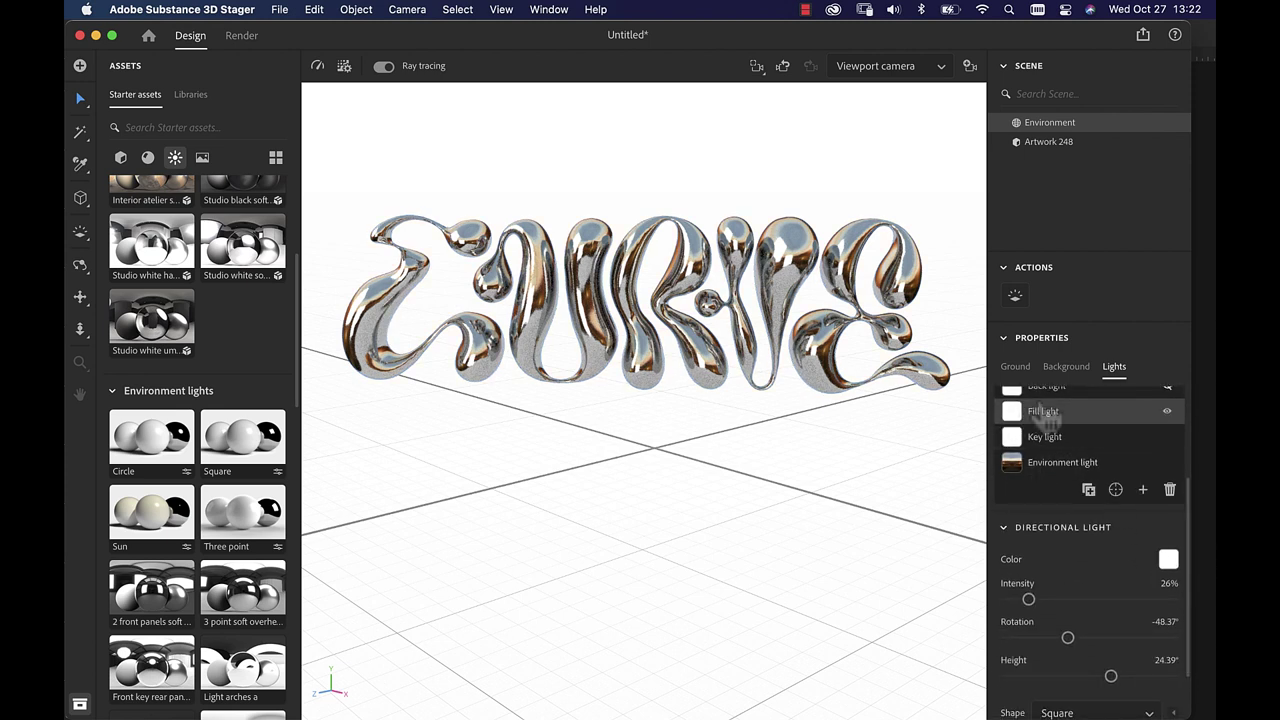
{"action": "scroll", "coordinate": [1206, 514], "scroll_direction": "down", "scroll_amount": 2}
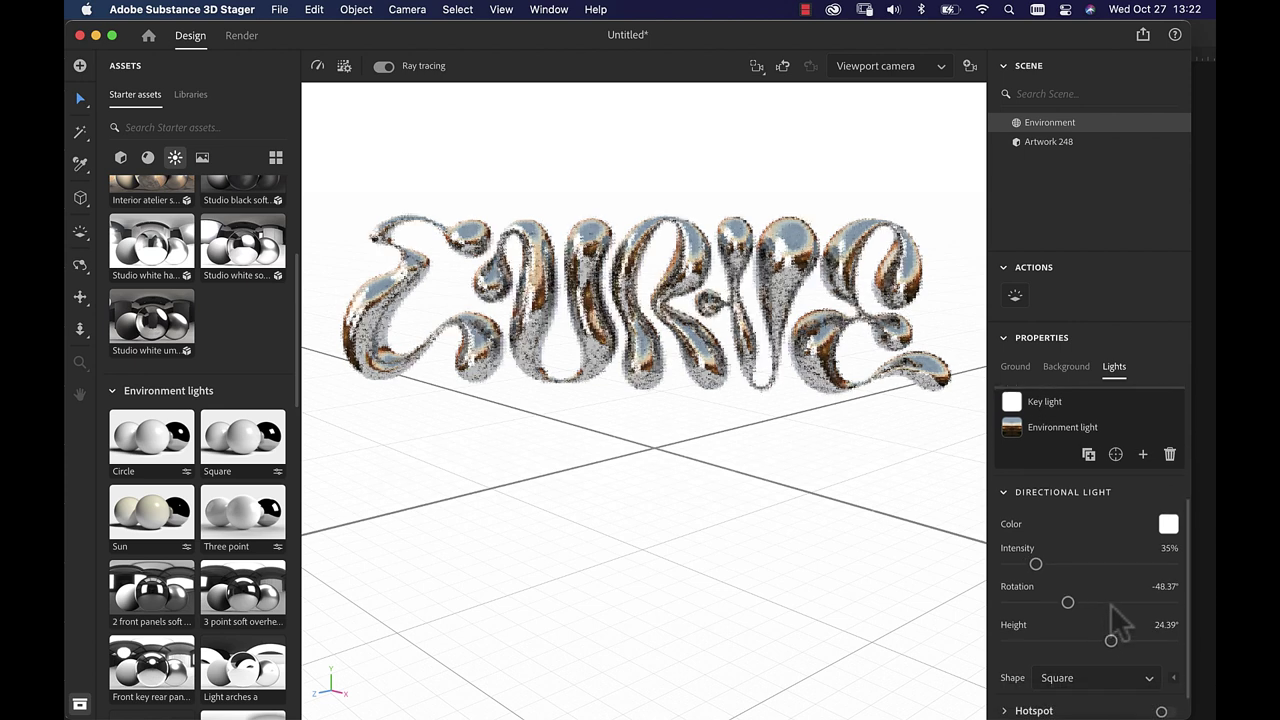
{"action": "left_click_drag", "start_coordinate": [1111, 603], "coordinate": [1119, 602]}
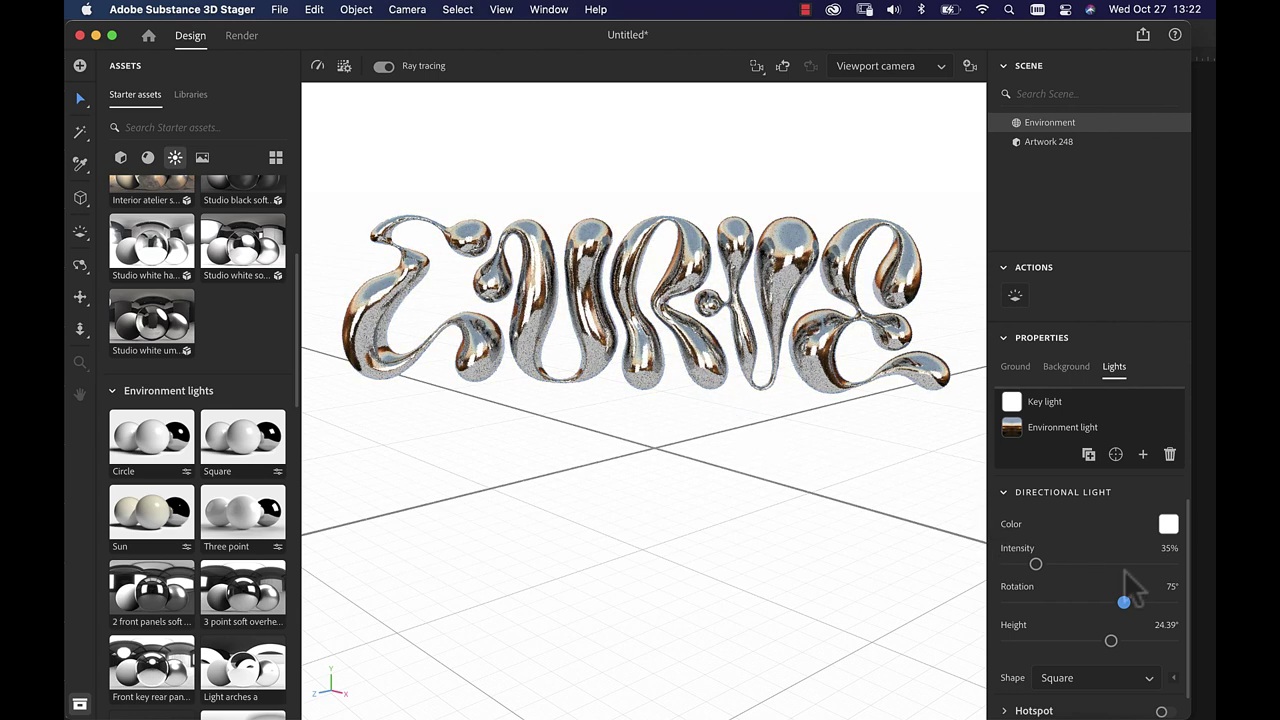
{"action": "scroll", "coordinate": [1190, 609], "scroll_direction": "down", "scroll_amount": 2}
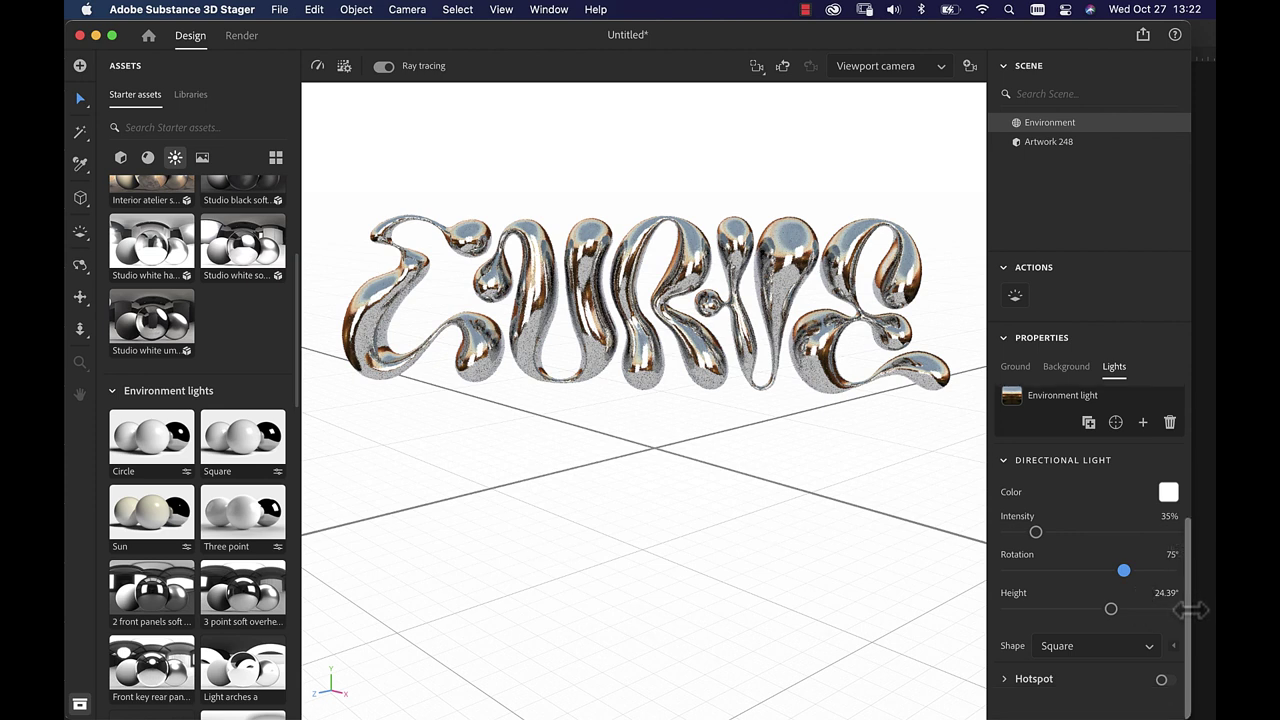
- Make the Fill light's shape Circle and ease its rotation back slightly
{"action": "left_click", "coordinate": [1148, 648]}
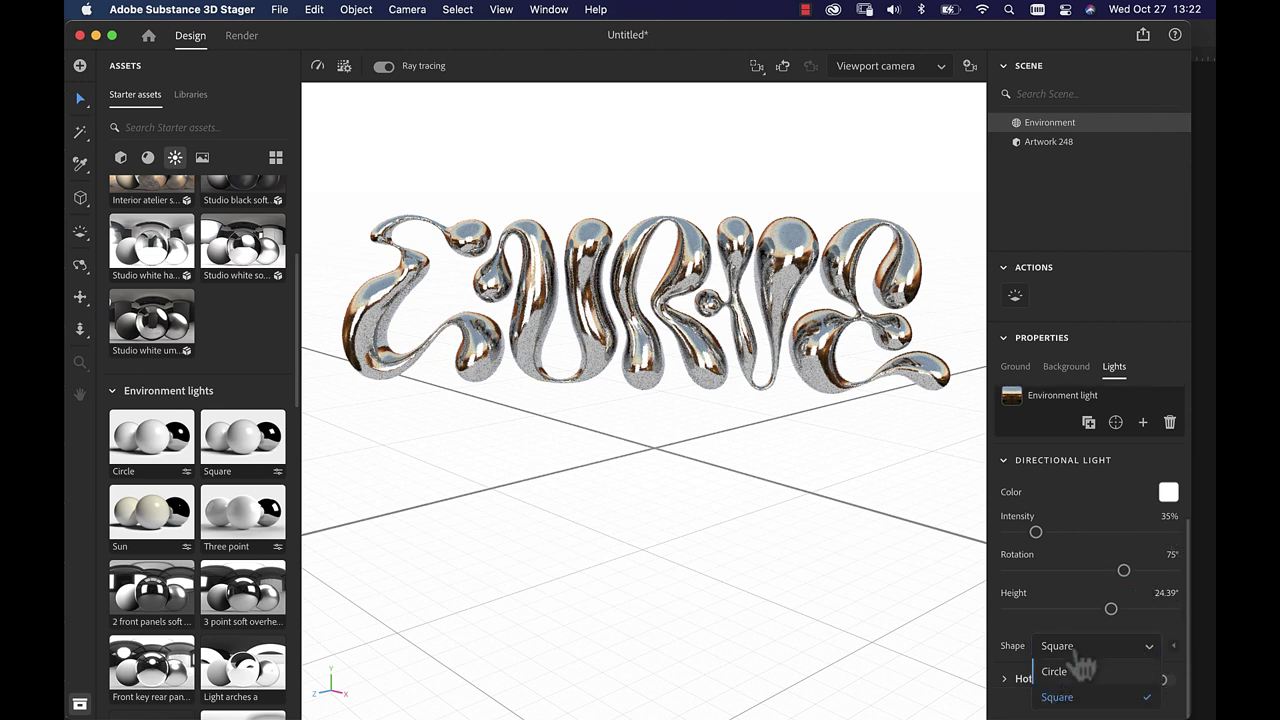
{"action": "left_click", "coordinate": [1056, 672]}
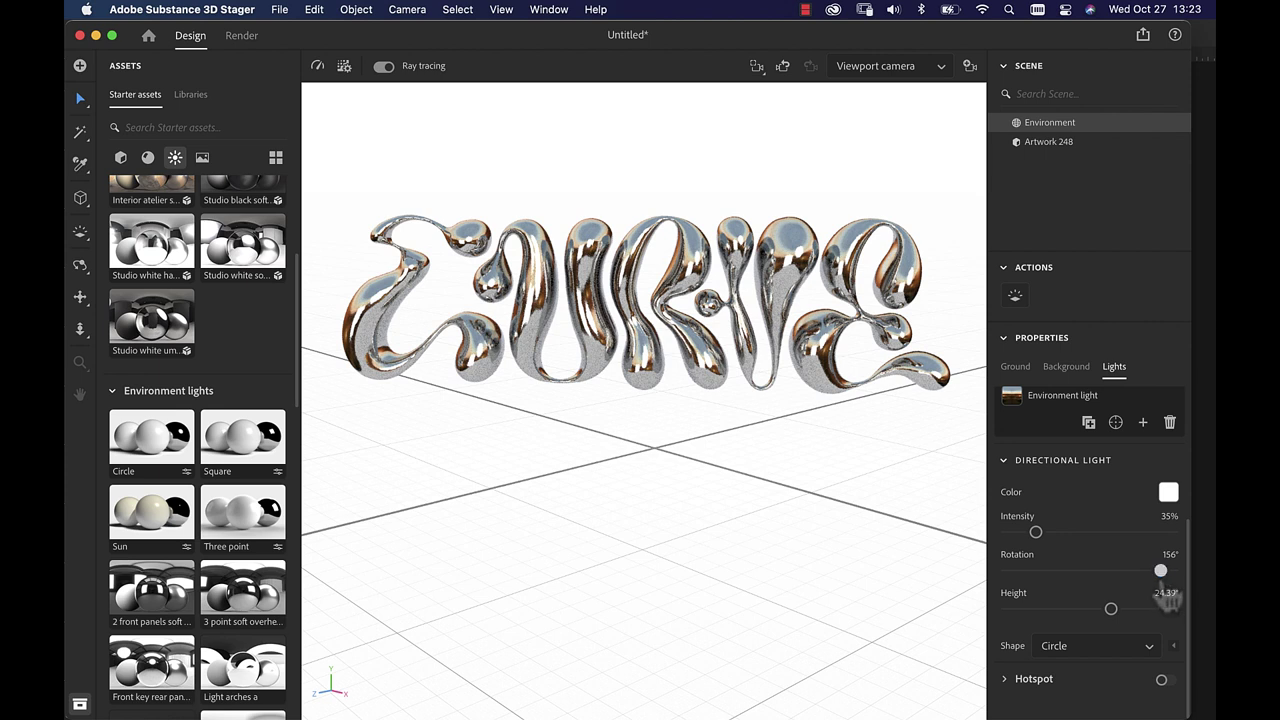
{"action": "left_click", "coordinate": [1160, 571]}
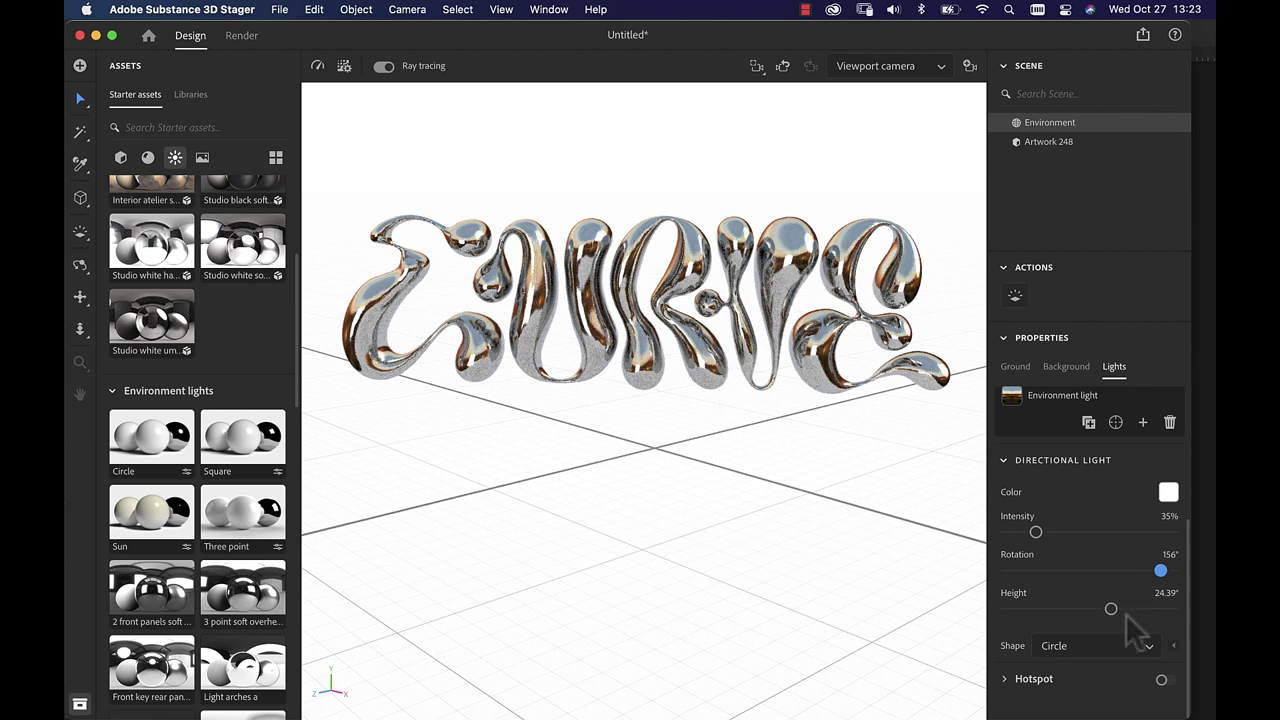
{"action": "left_click_drag", "start_coordinate": [1160, 571], "coordinate": [1137, 572]}
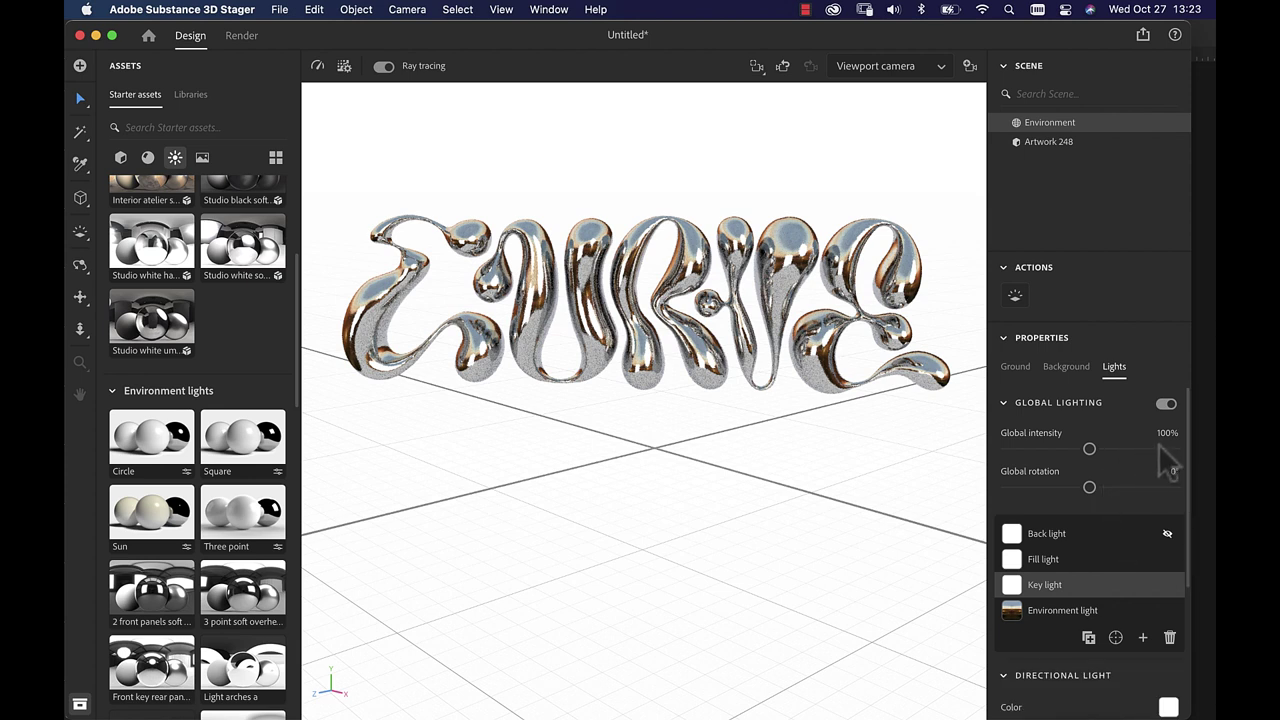
- Scroll down the Properties panel to reach the Key light
{"action": "scroll", "coordinate": [1160, 500], "scroll_direction": "down", "scroll_amount": 5}
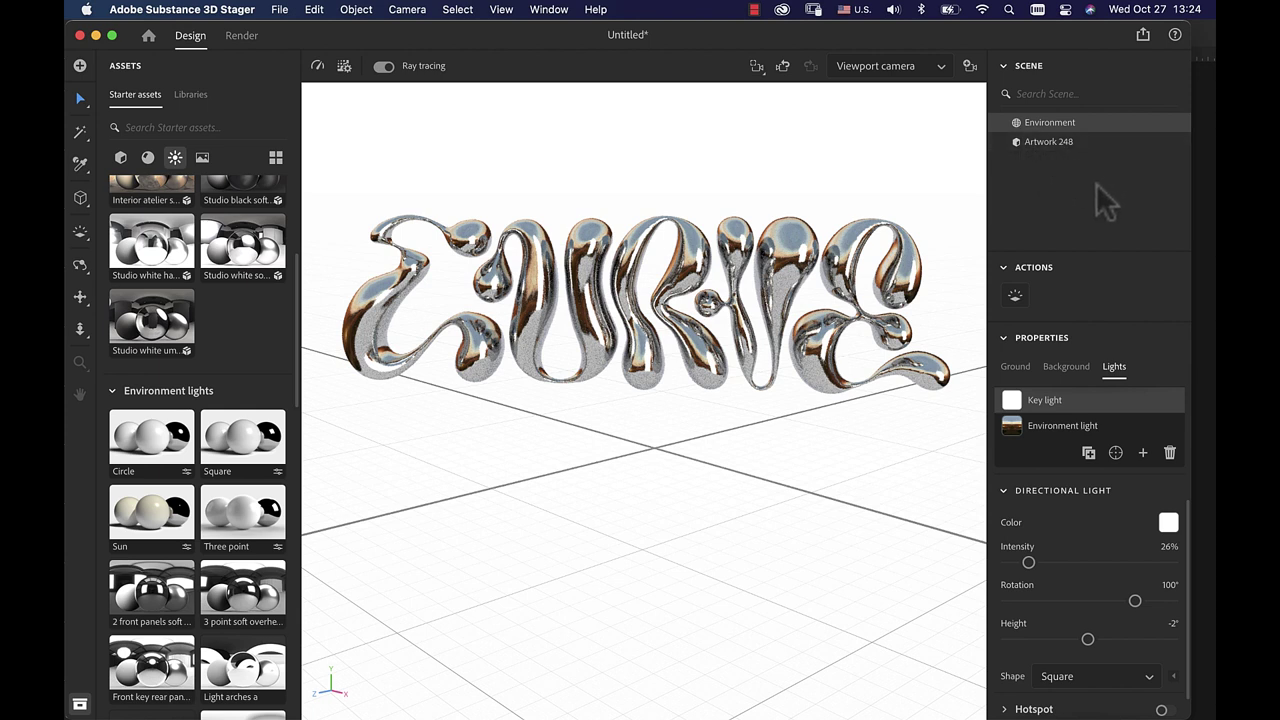
- On Artwork 248's material, turn Metallic off, restore it to 1, then set Roughness to 0.2
{"action": "left_click", "coordinate": [1085, 141]}
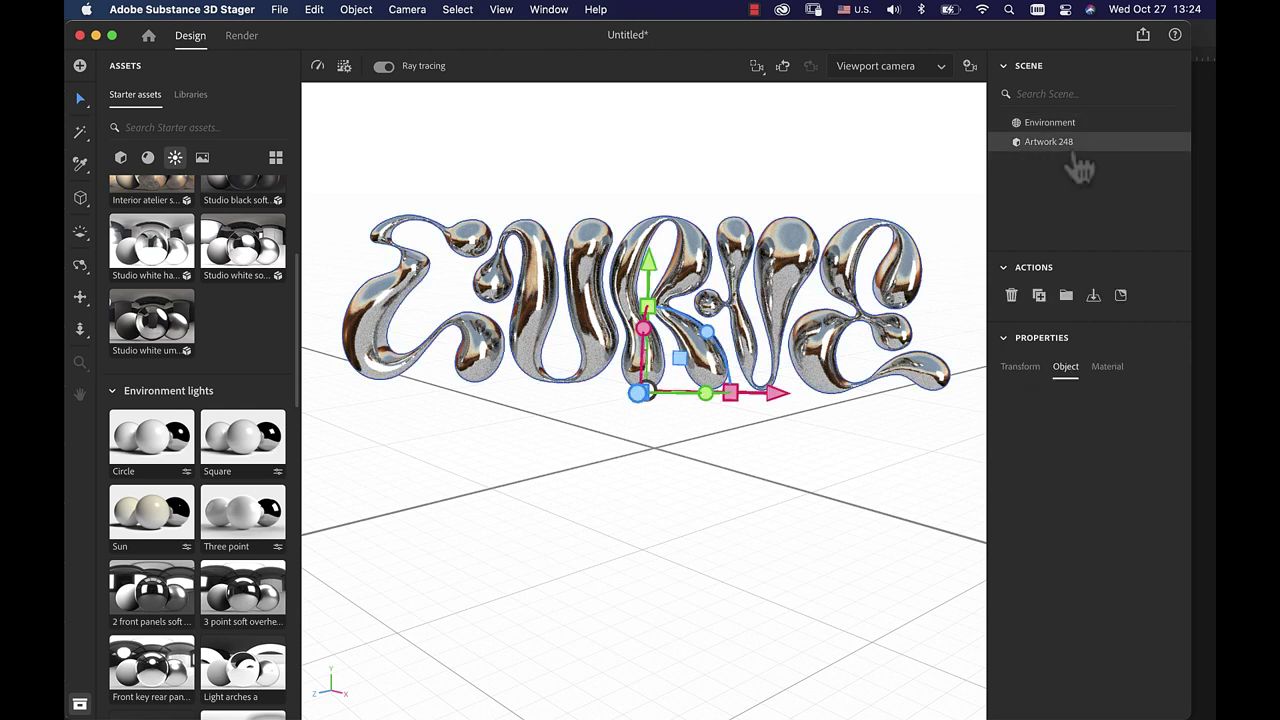
{"action": "left_click", "coordinate": [1107, 366]}
{"action": "scroll", "coordinate": [1190, 470], "scroll_direction": "down", "scroll_amount": 5}
{"action": "scroll", "coordinate": [1198, 478], "scroll_direction": "down", "scroll_amount": 2}
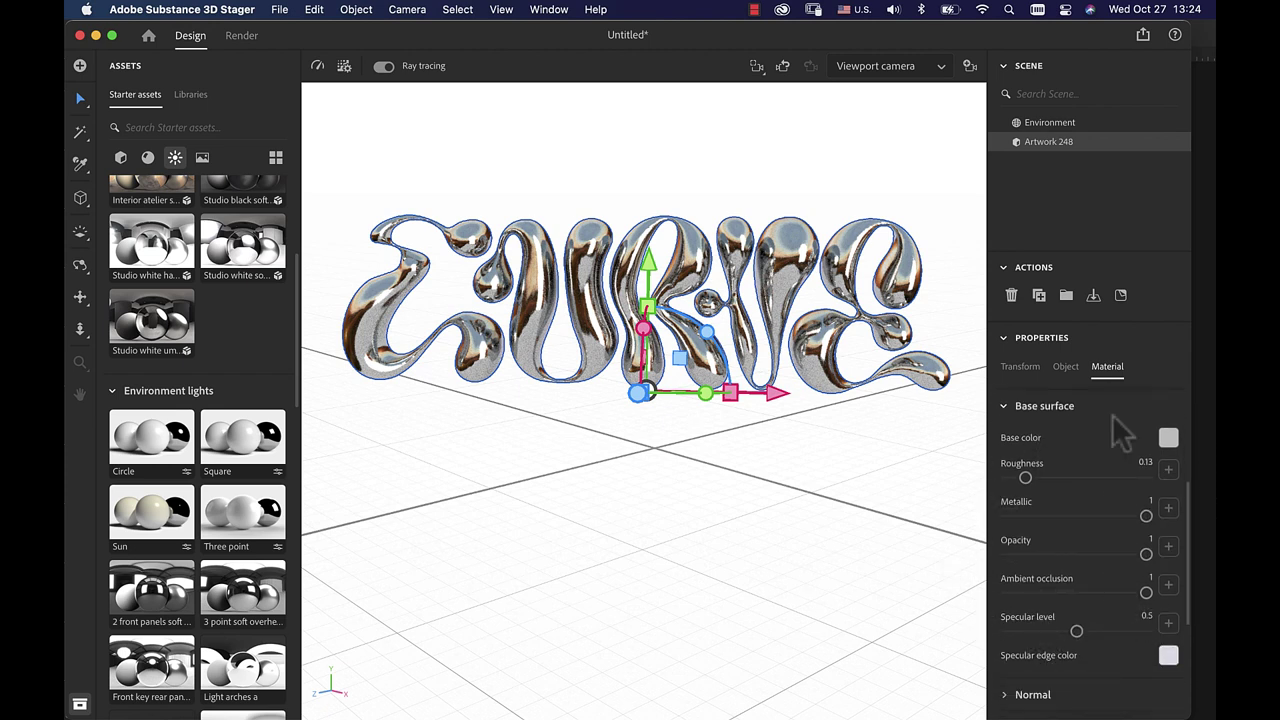
{"action": "left_click_drag", "start_coordinate": [1034, 516], "coordinate": [1006, 516]}
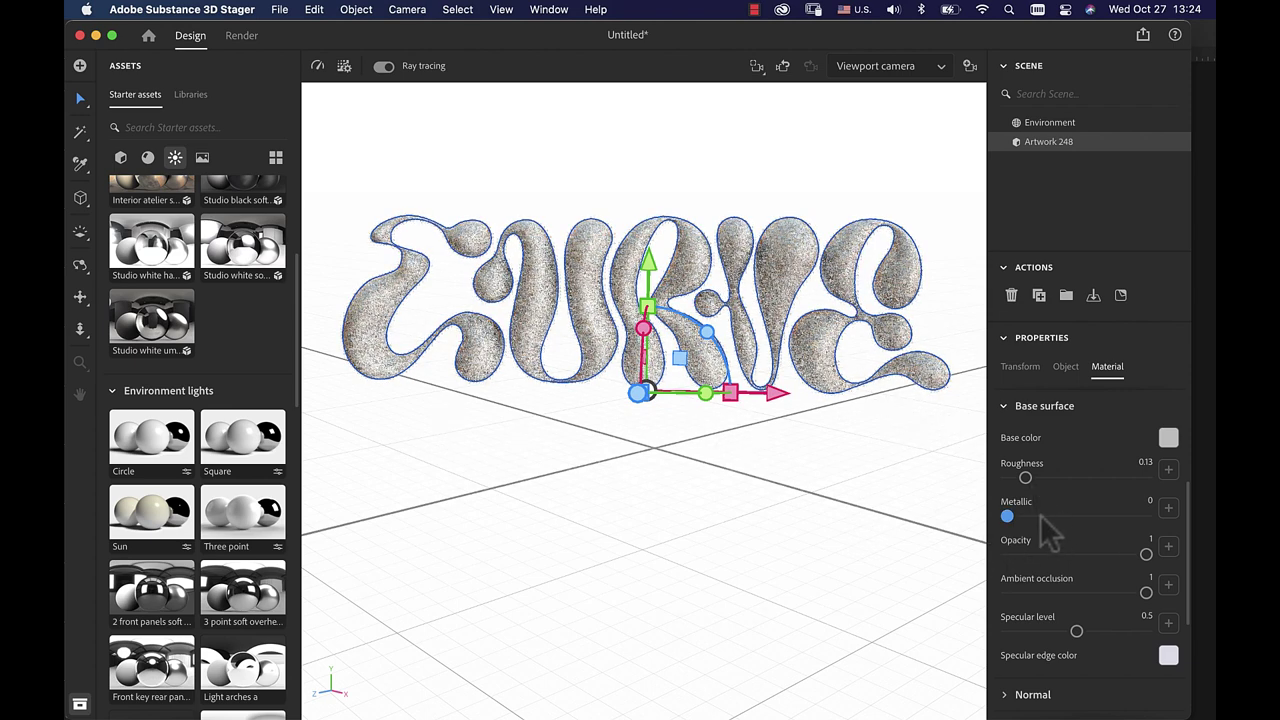
{"action": "left_click_drag", "start_coordinate": [1054, 517], "coordinate": [1164, 517]}
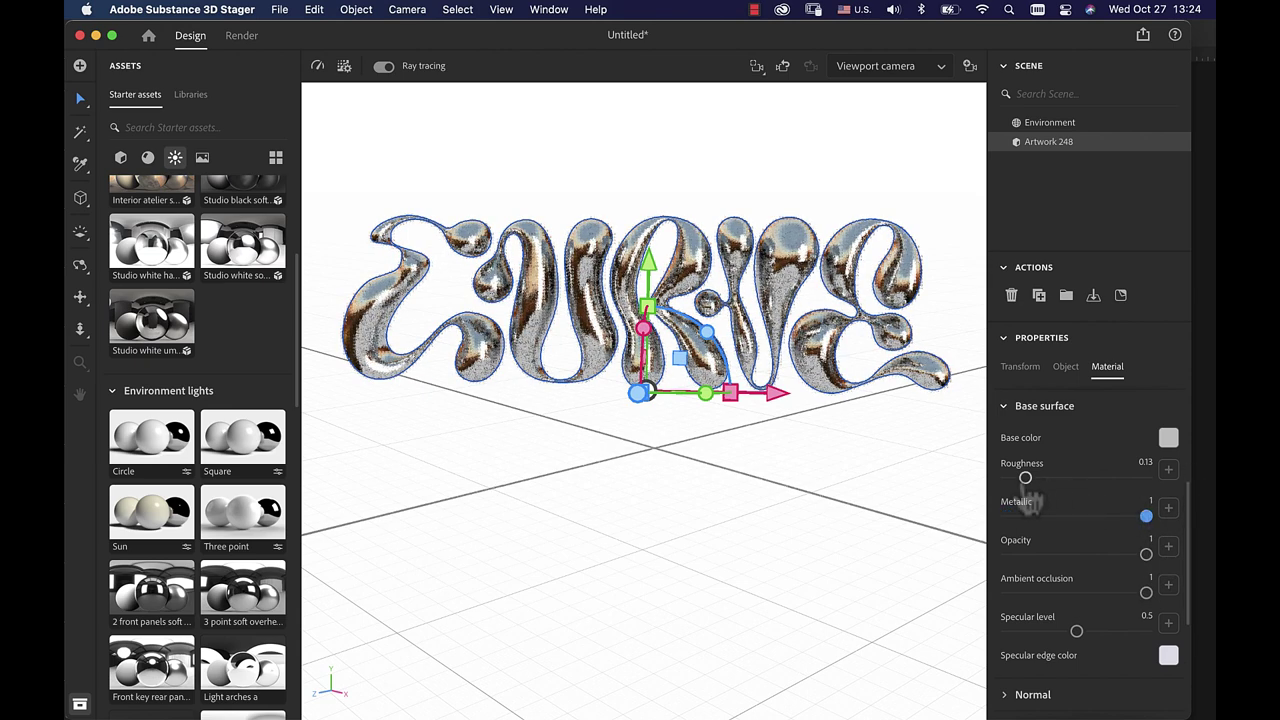
{"action": "left_click_drag", "start_coordinate": [1053, 479], "coordinate": [1042, 507]}
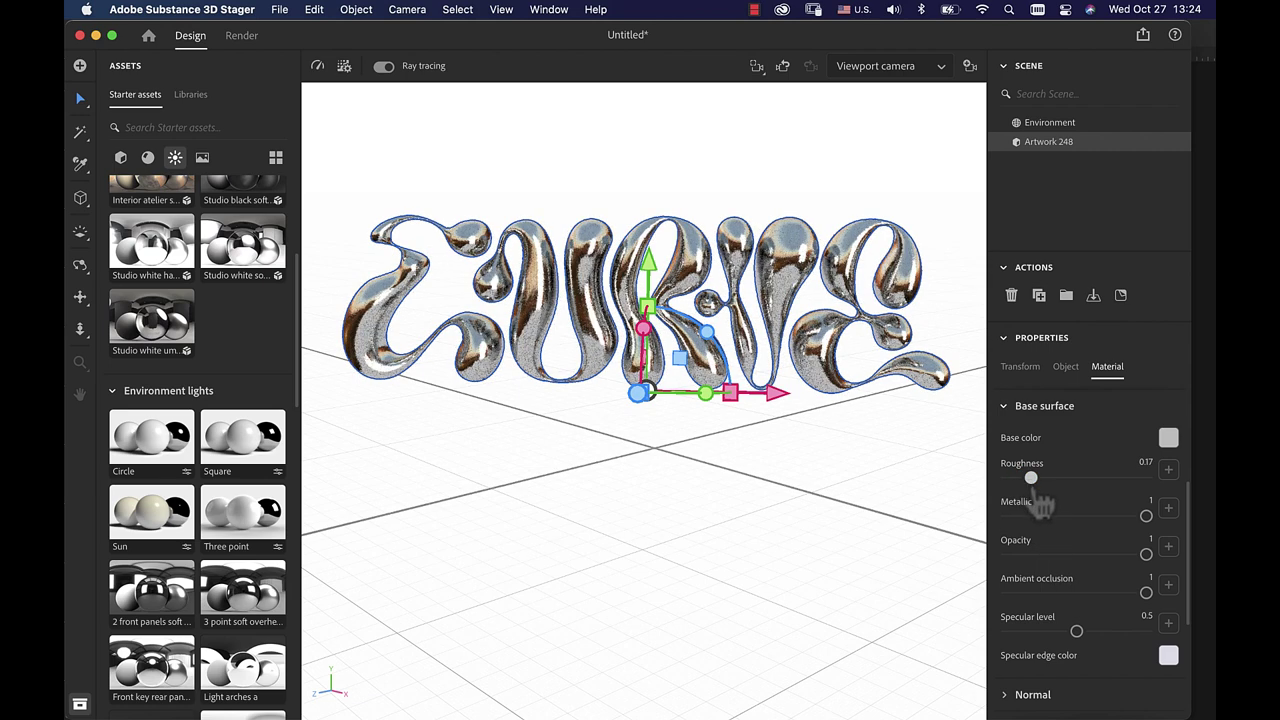
{"action": "left_click", "coordinate": [1145, 463]}
{"action": "scroll", "coordinate": [1197, 530], "scroll_direction": "down", "scroll_amount": 2}
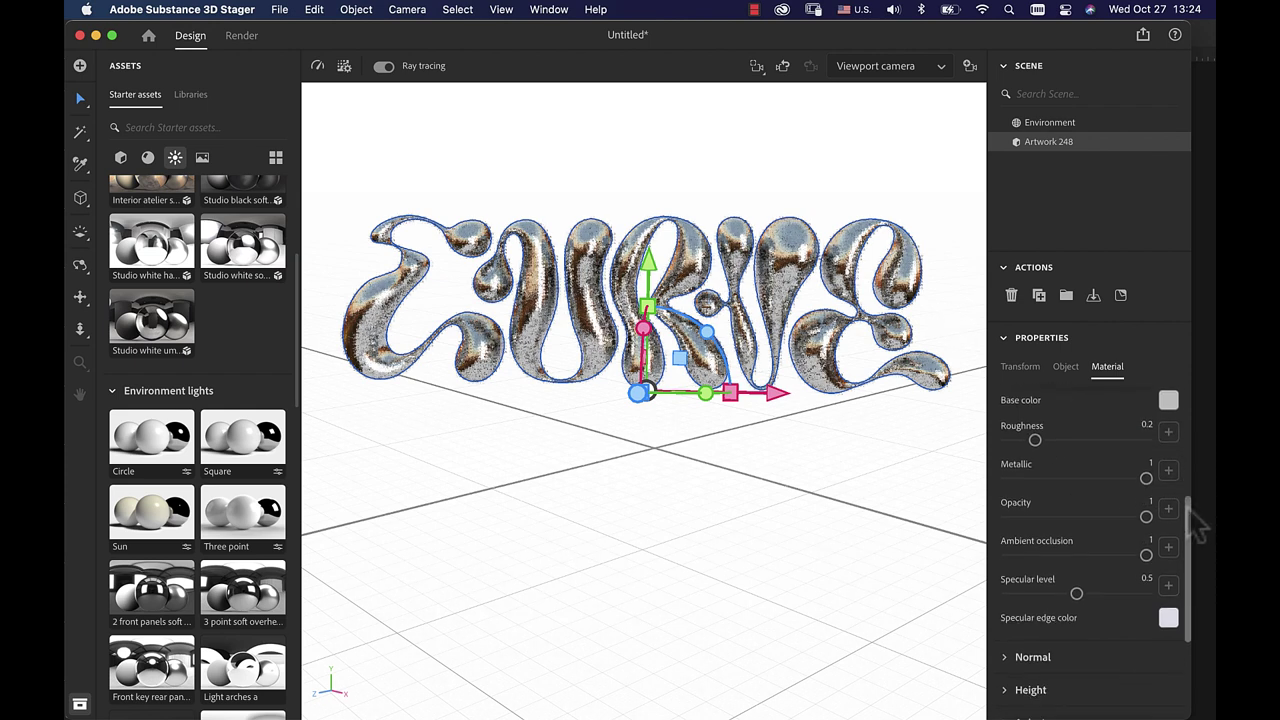
{"action": "left_click_drag", "start_coordinate": [1189, 505], "coordinate": [1190, 700]}
- Expand the Coat settings, add a partial clear coat at about 0.53, and give it a red tint
{"action": "left_click", "coordinate": [1008, 678]}
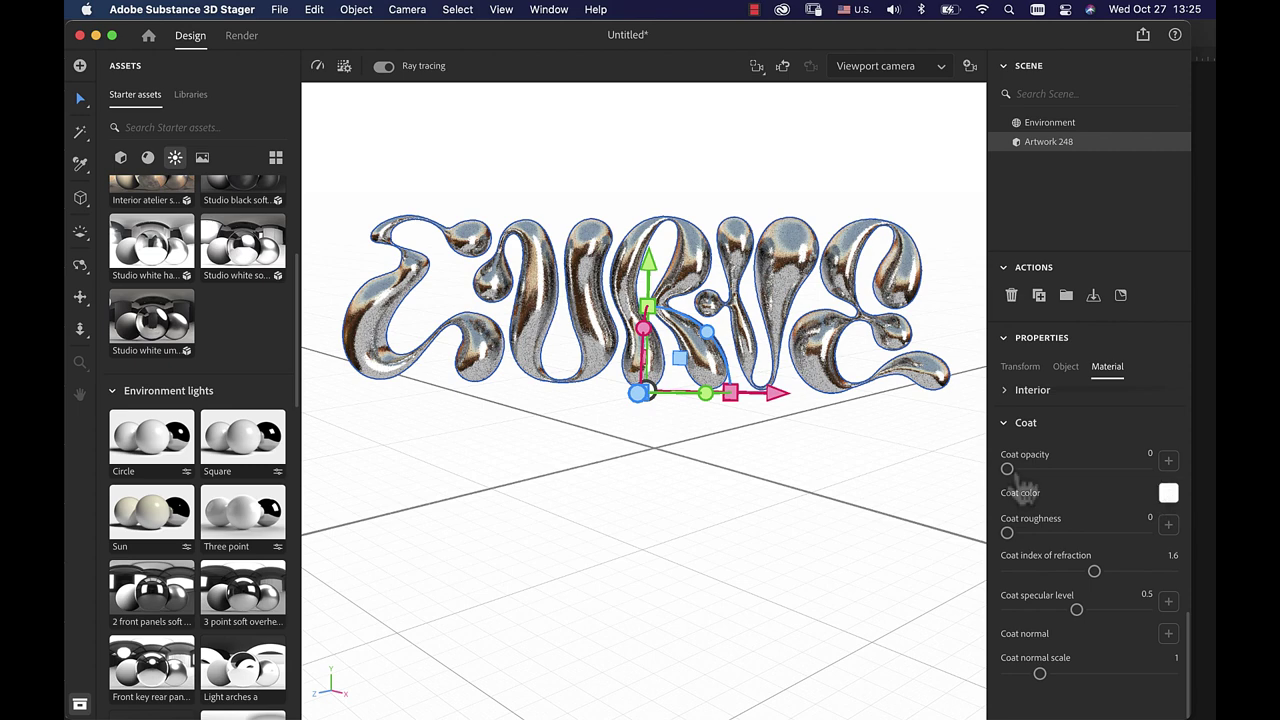
{"action": "left_click_drag", "start_coordinate": [1007, 469], "coordinate": [1076, 470]}
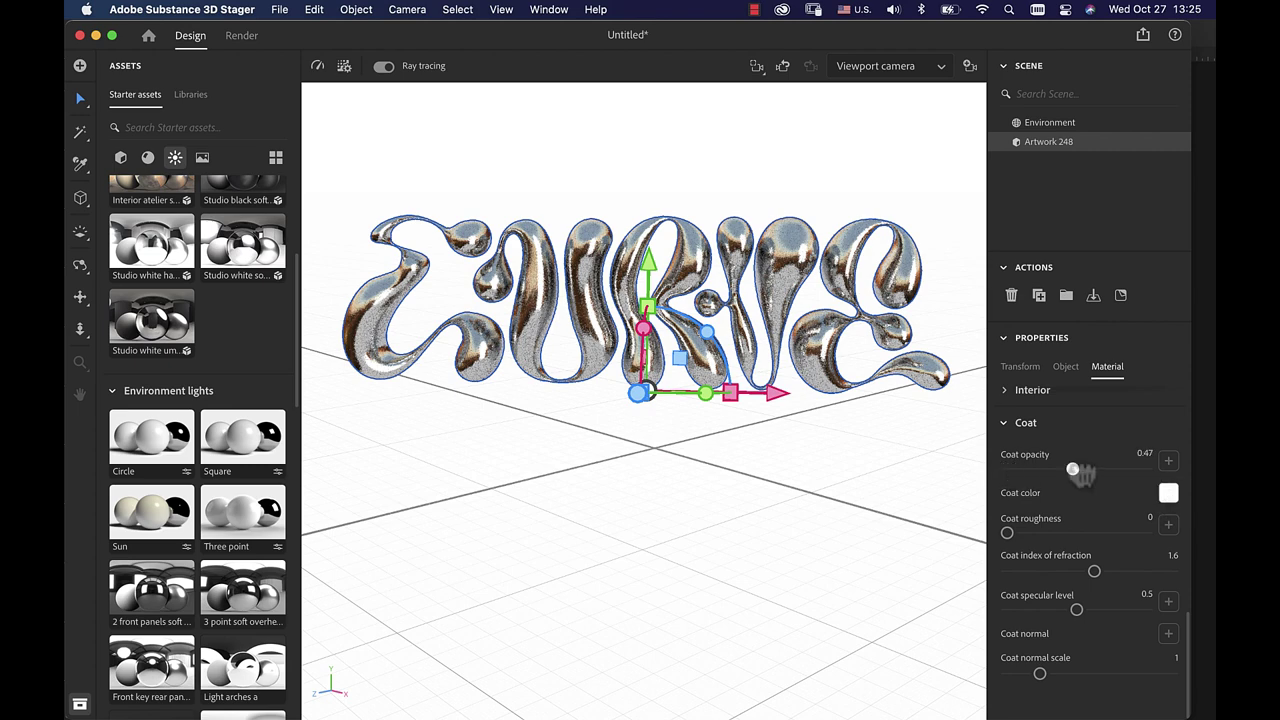
{"action": "left_click", "coordinate": [1168, 492]}
{"action": "left_click_drag", "start_coordinate": [1100, 449], "coordinate": [1095, 379]}
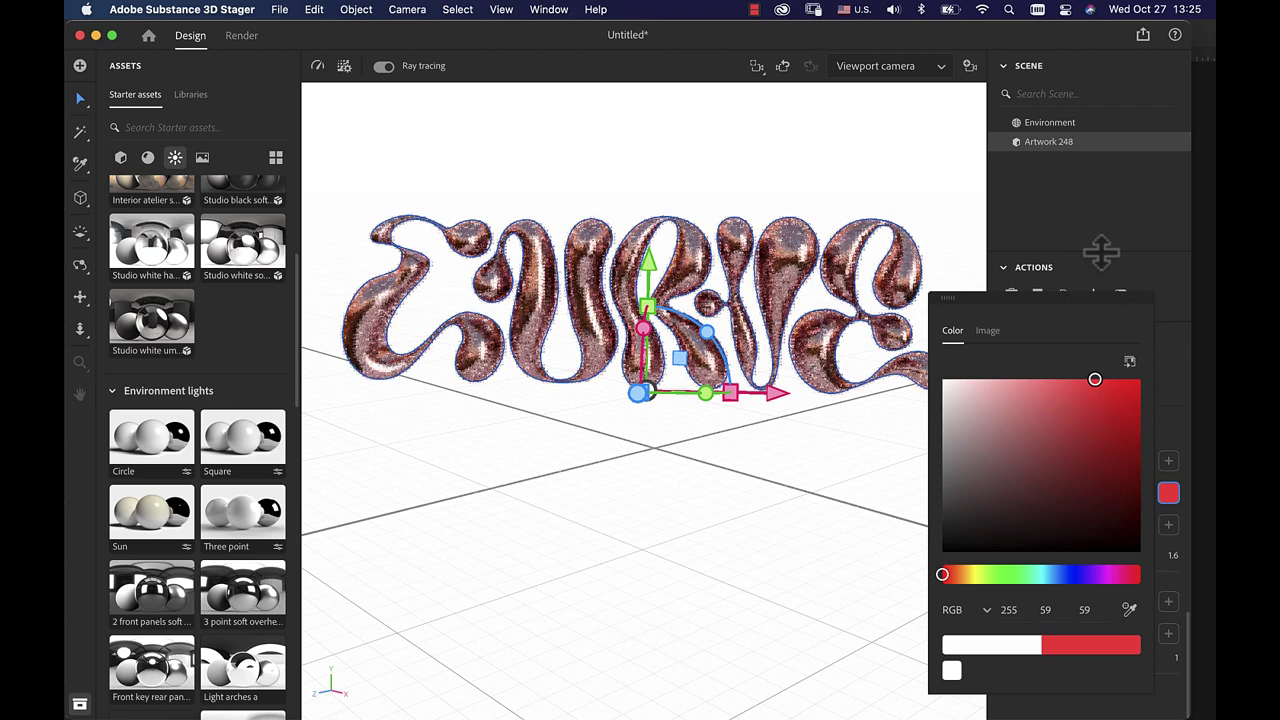
{"action": "left_click", "coordinate": [1105, 296]}
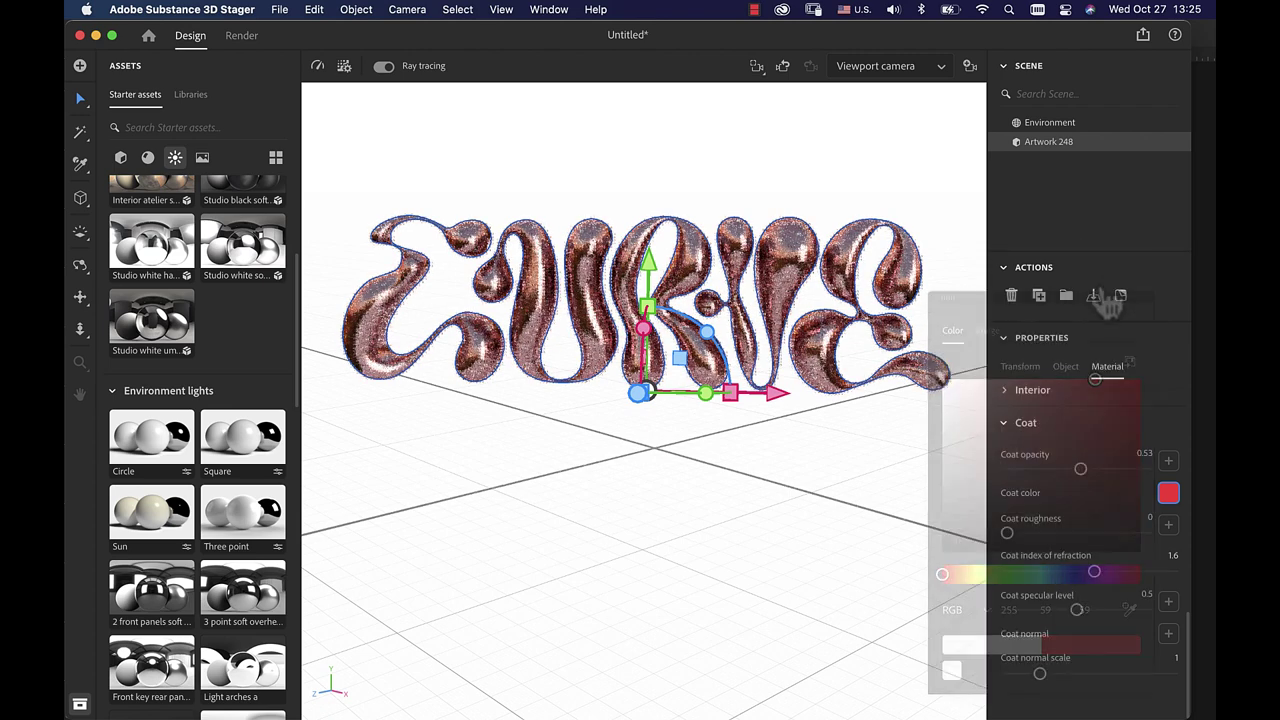
- Change the coat colour from red to a pale cream (RGB 255, 230, 191)
{"action": "left_click", "coordinate": [1168, 493]}
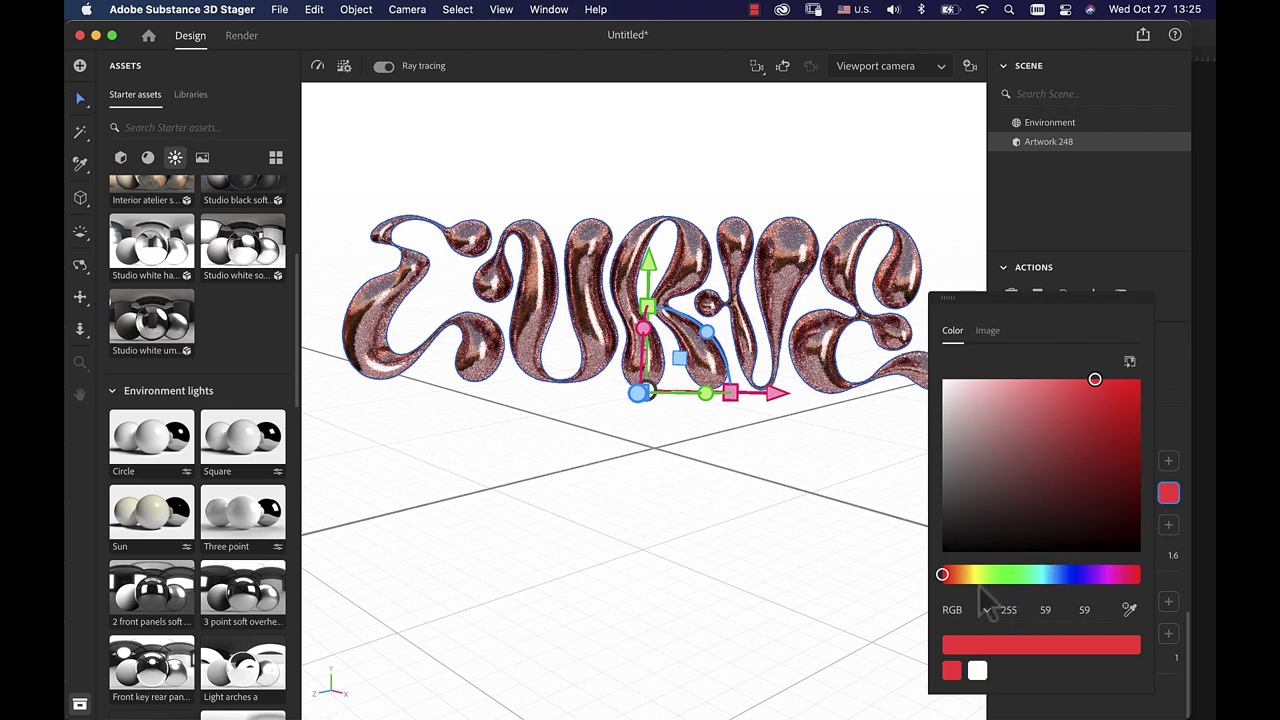
{"action": "left_click_drag", "start_coordinate": [976, 576], "coordinate": [958, 575]}
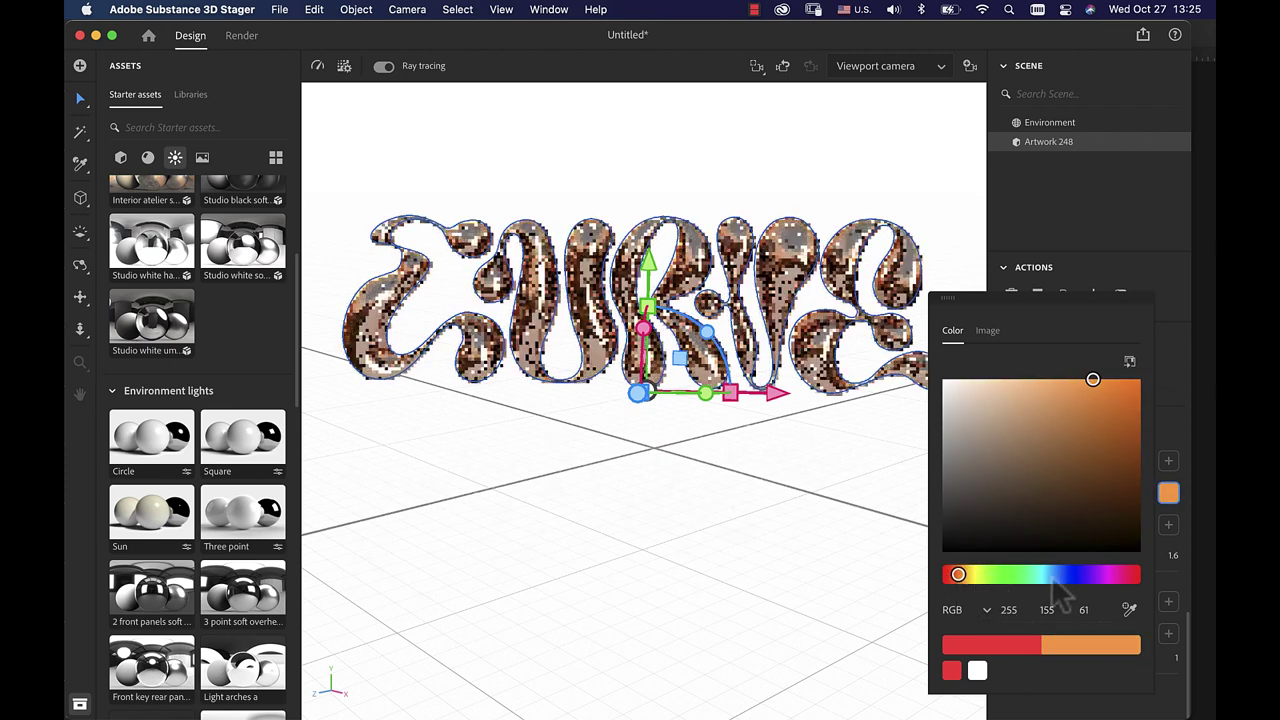
{"action": "left_click", "coordinate": [1053, 575]}
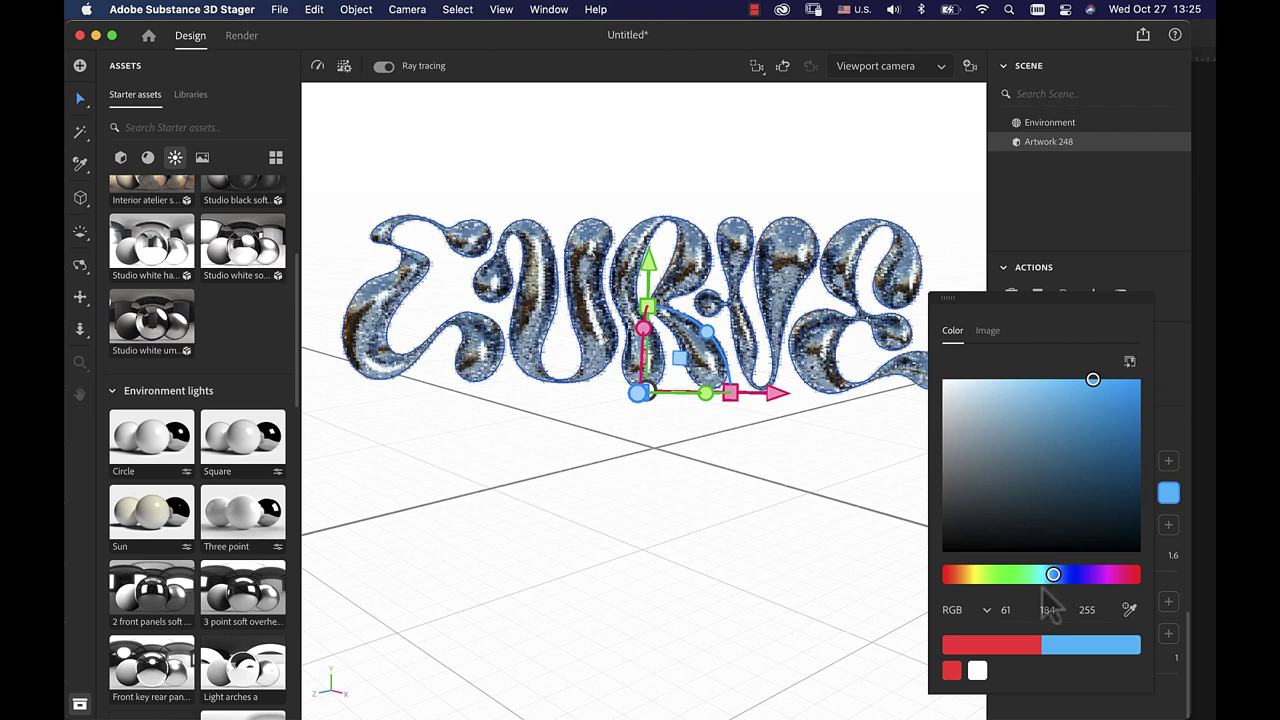
{"action": "left_click", "coordinate": [959, 575]}
{"action": "left_click_drag", "start_coordinate": [960, 577], "coordinate": [962, 577]}
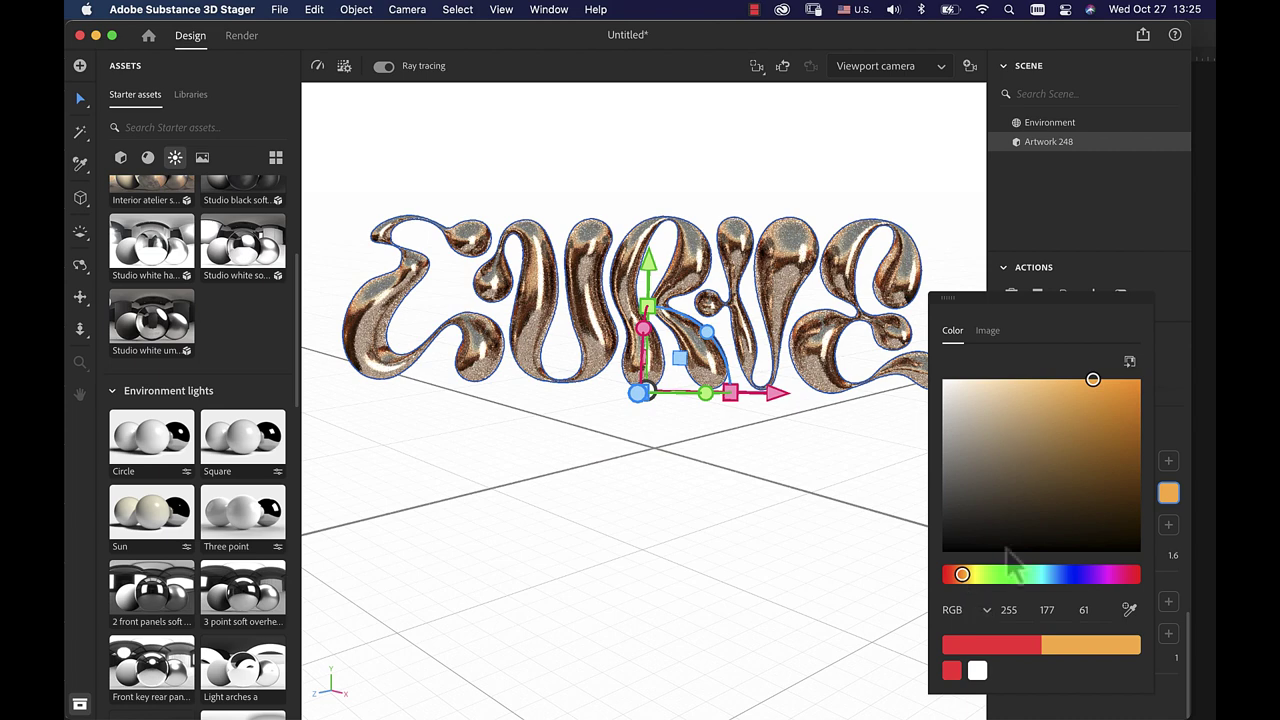
{"action": "left_click_drag", "start_coordinate": [1057, 391], "coordinate": [962, 369]}
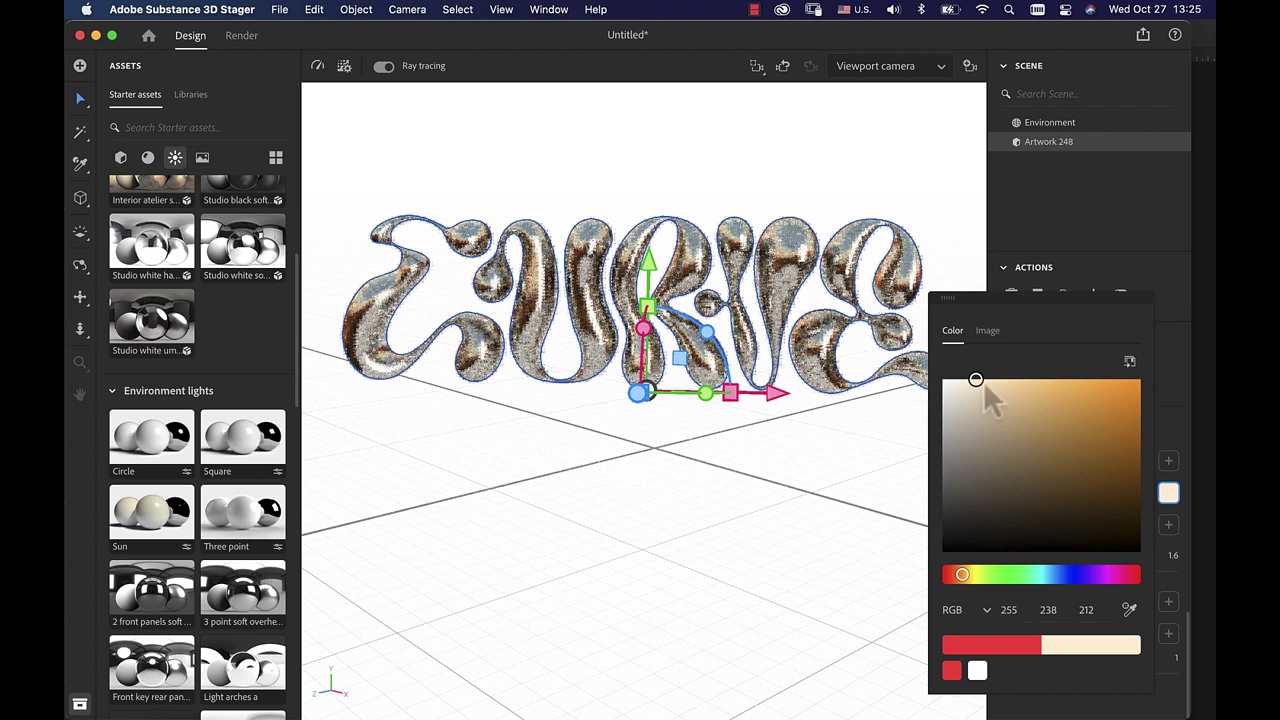
{"action": "left_click_drag", "start_coordinate": [988, 378], "coordinate": [991, 379]}
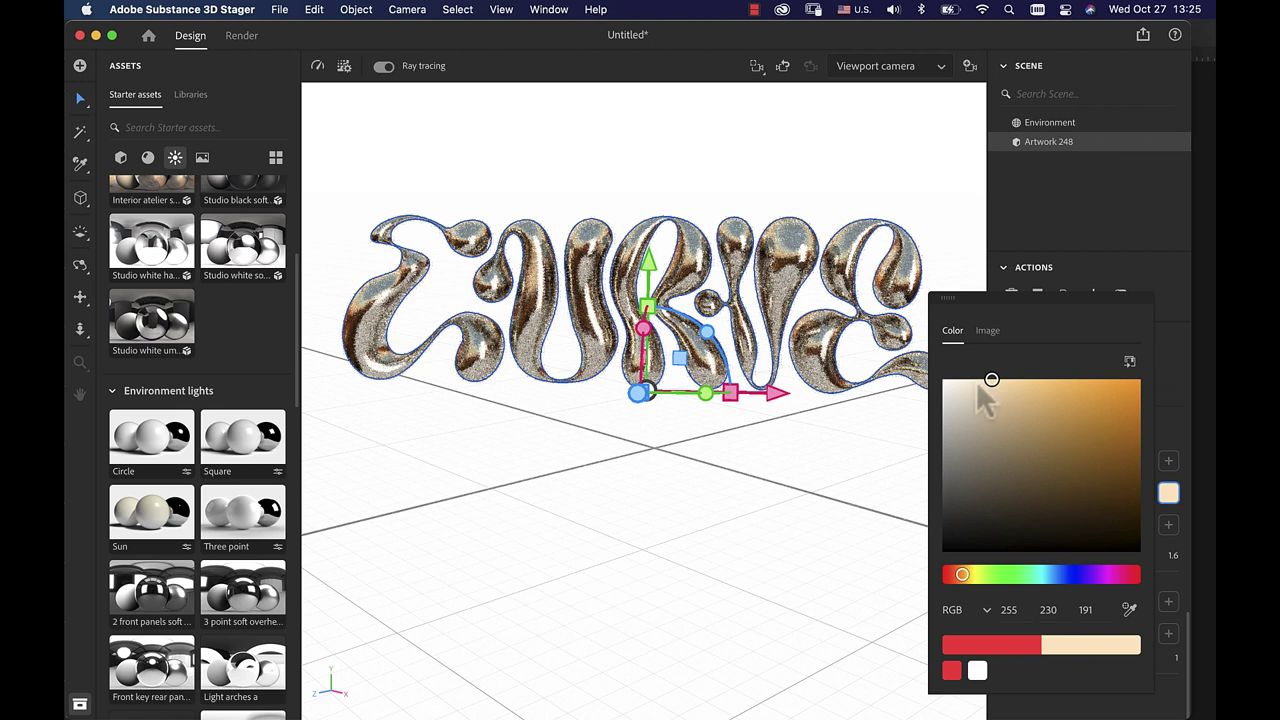
{"action": "left_click", "coordinate": [1040, 245]}
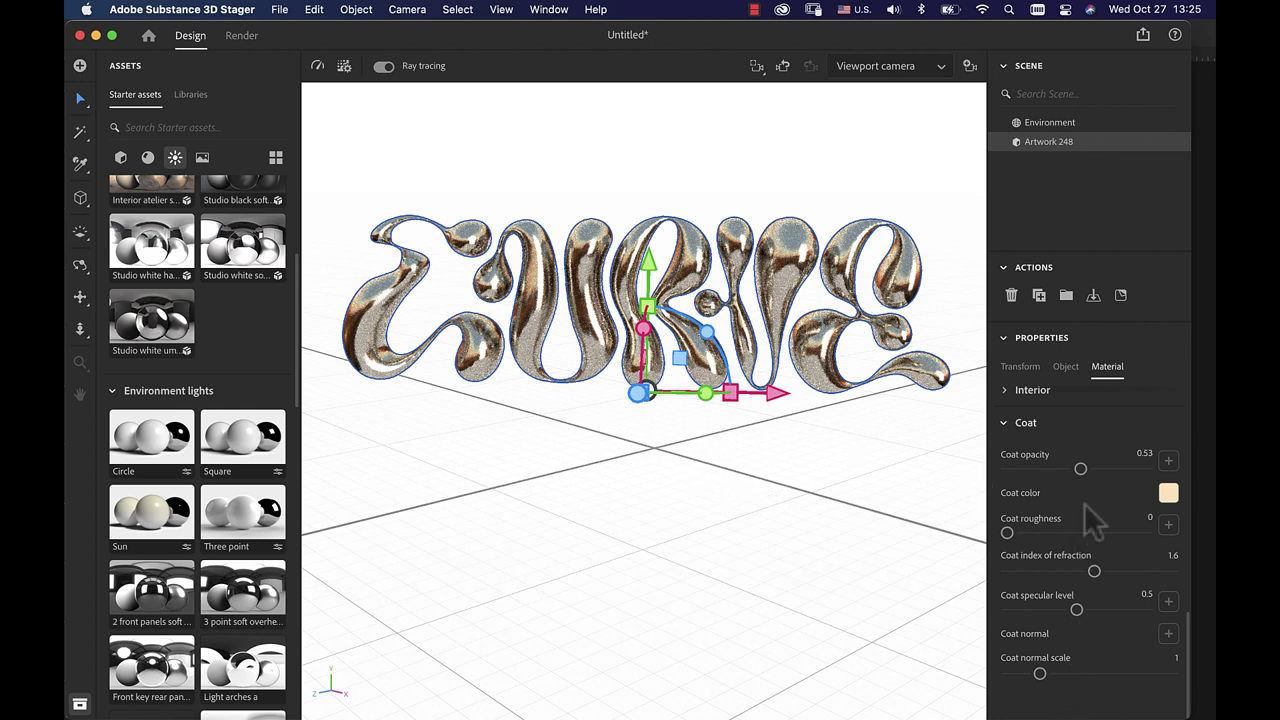
- Collapse the Coat and Interior sections, deselect the lettering, and show the Environment's Lights settings
{"action": "left_click", "coordinate": [1012, 430]}
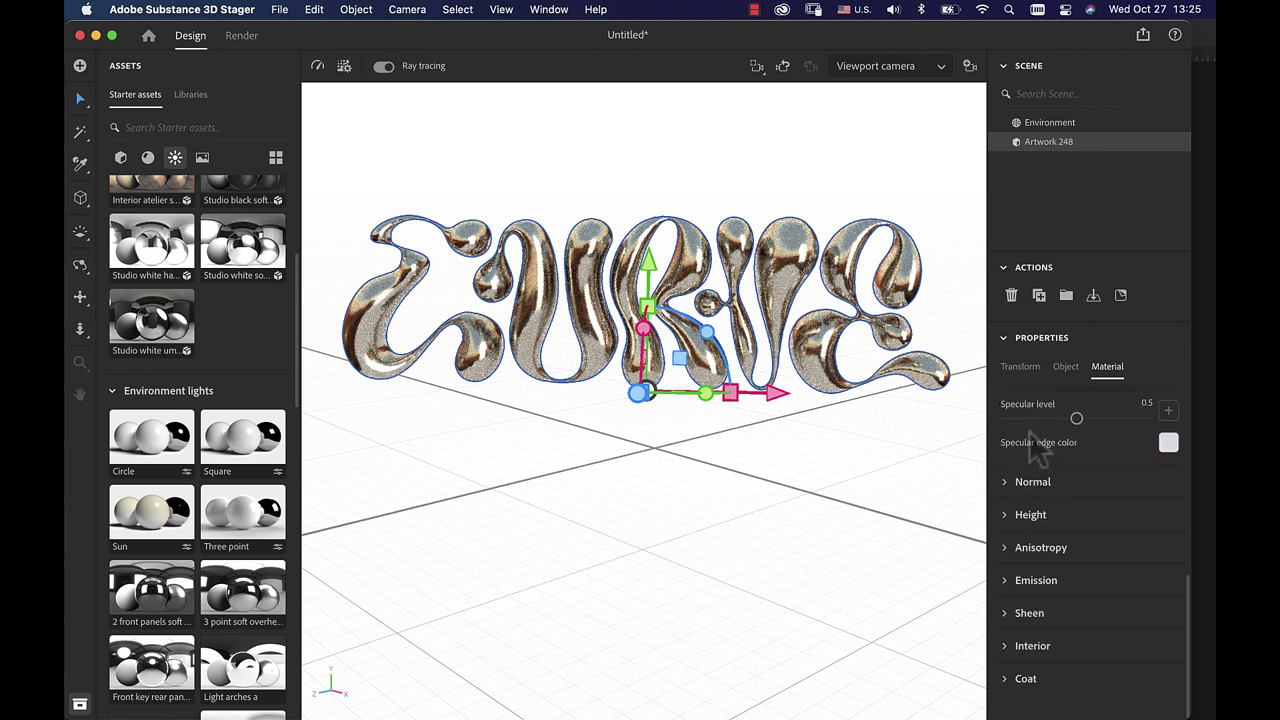
{"action": "left_click", "coordinate": [1025, 650]}
{"action": "left_click_drag", "start_coordinate": [1188, 628], "coordinate": [1192, 698]}
{"action": "left_click", "coordinate": [1005, 490]}
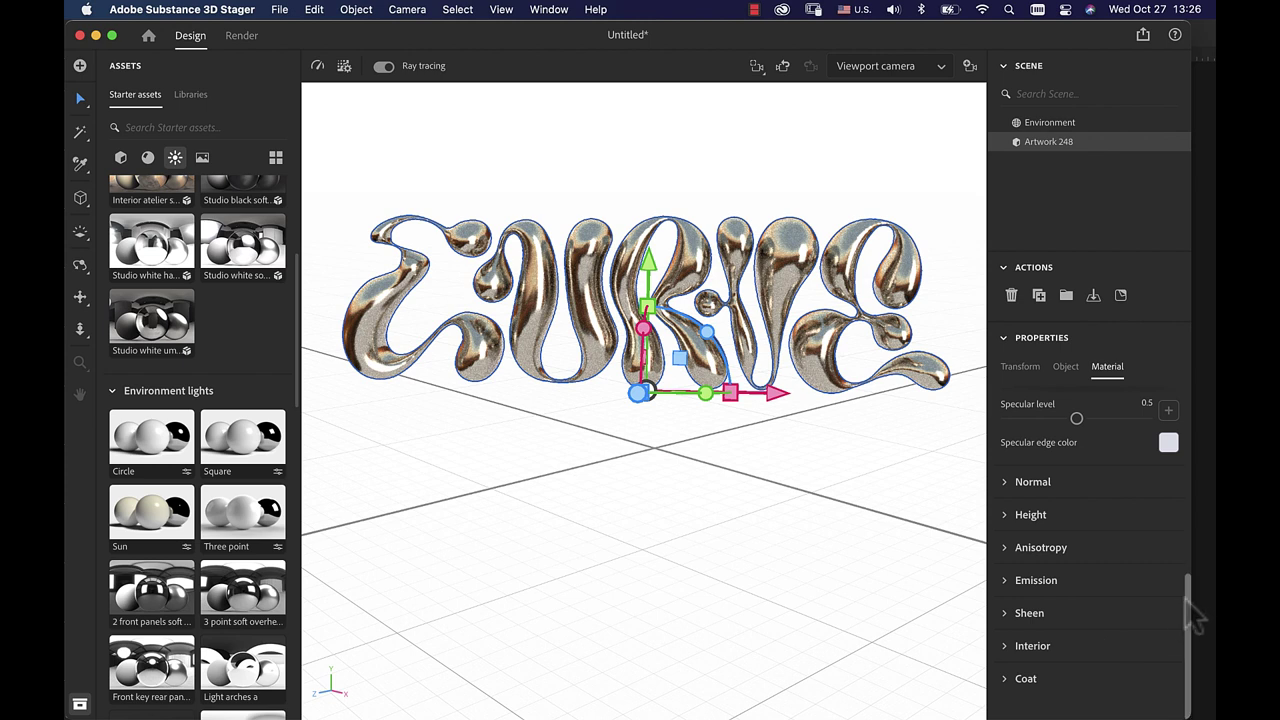
{"action": "left_click_drag", "start_coordinate": [1188, 610], "coordinate": [1192, 594]}
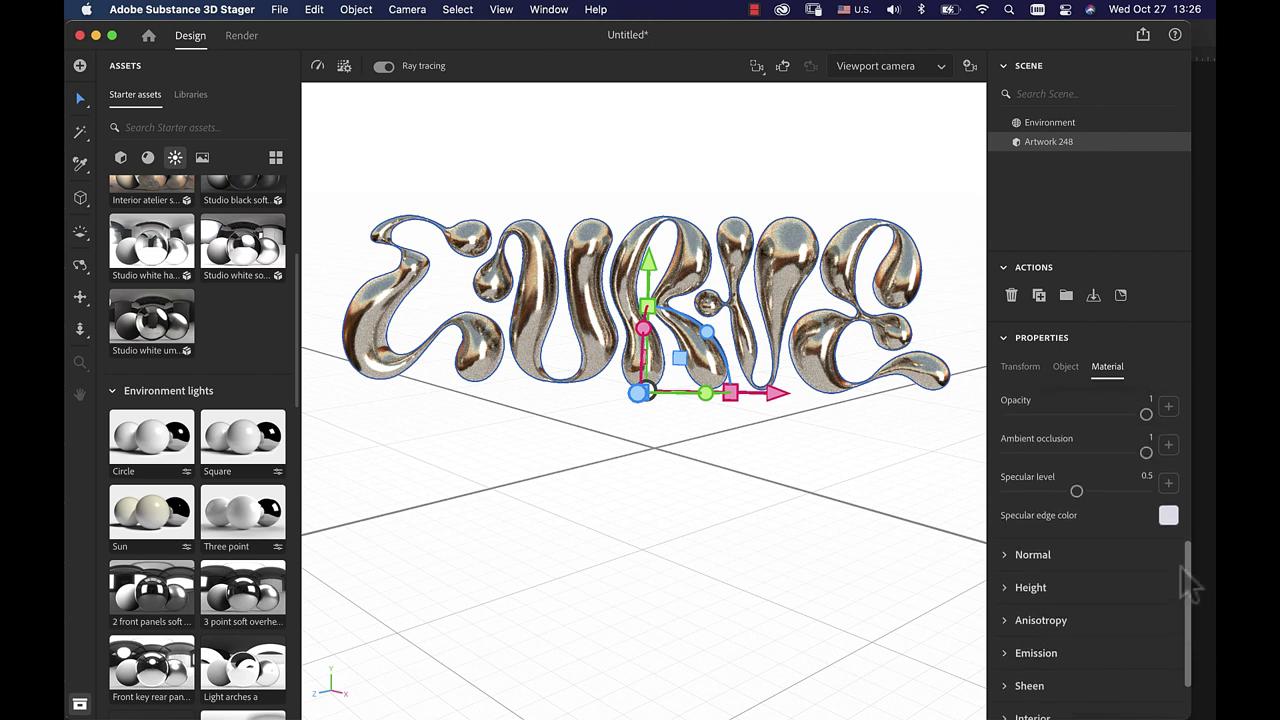
{"action": "scroll", "coordinate": [1188, 575], "scroll_direction": "up", "scroll_amount": 3}
{"action": "scroll", "coordinate": [295, 240], "scroll_direction": "up", "scroll_amount": 8}
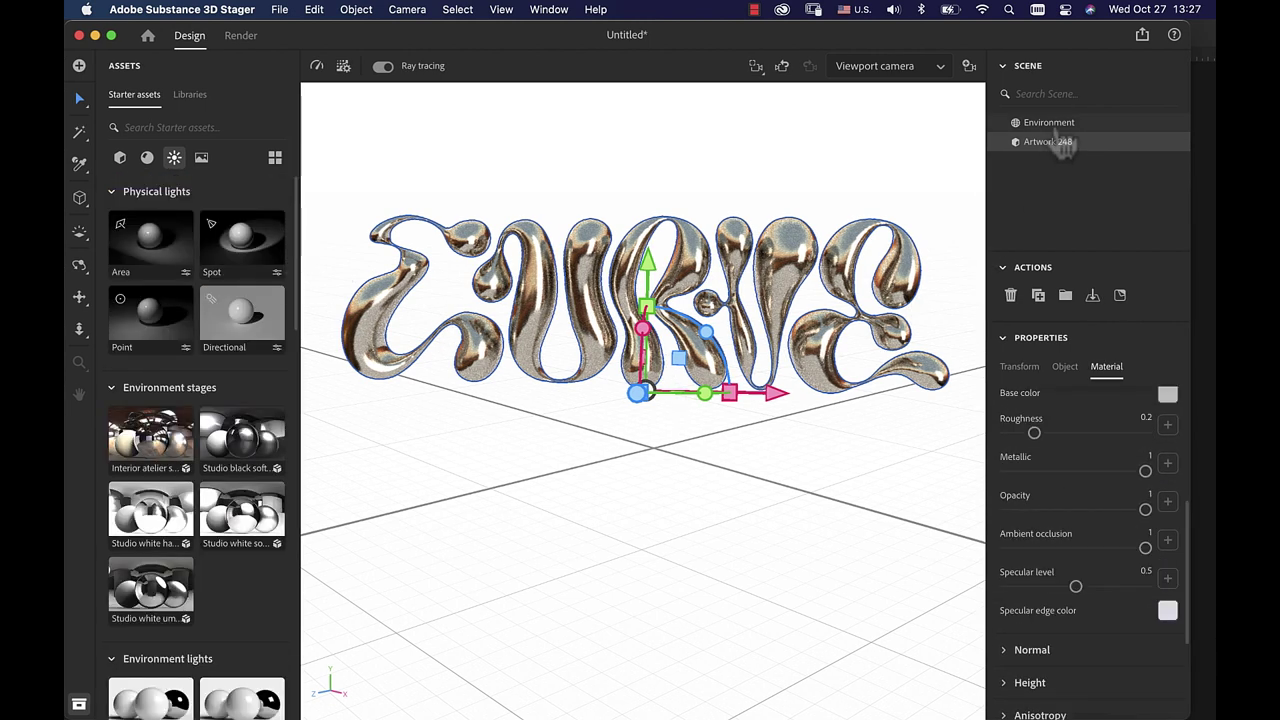
{"action": "key", "text": "Escape"}
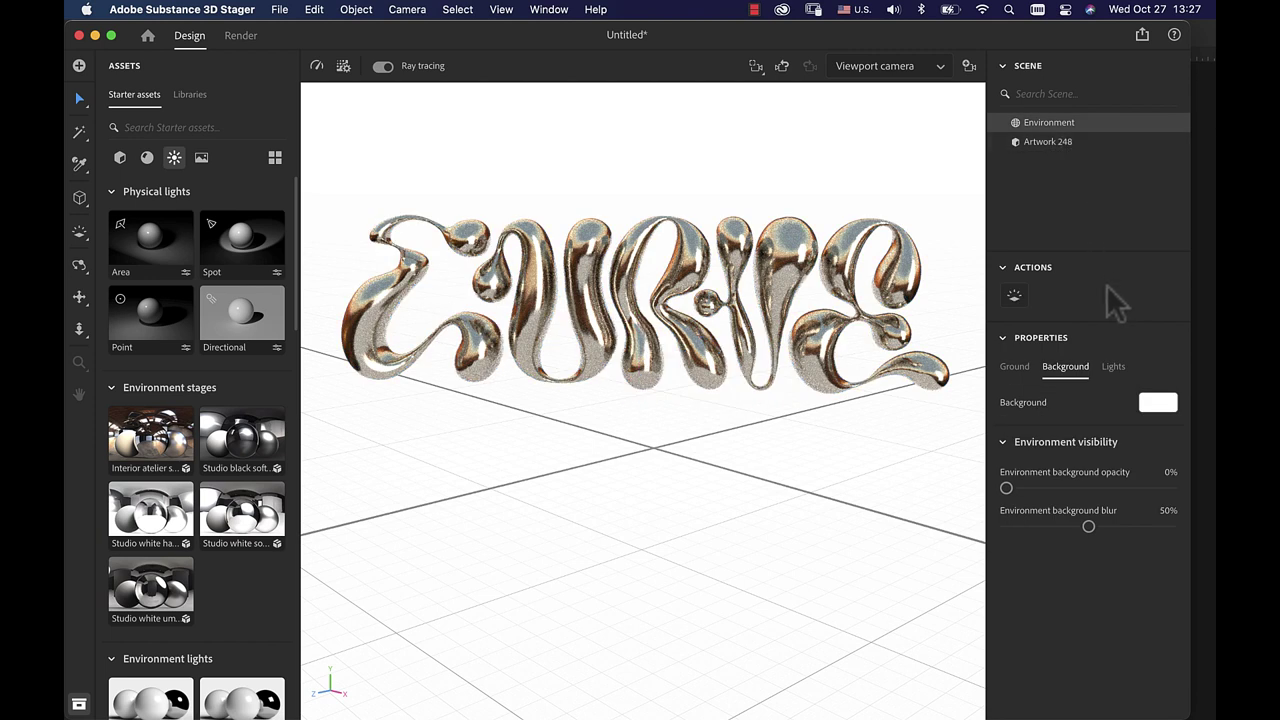
{"action": "left_click", "coordinate": [1120, 370]}
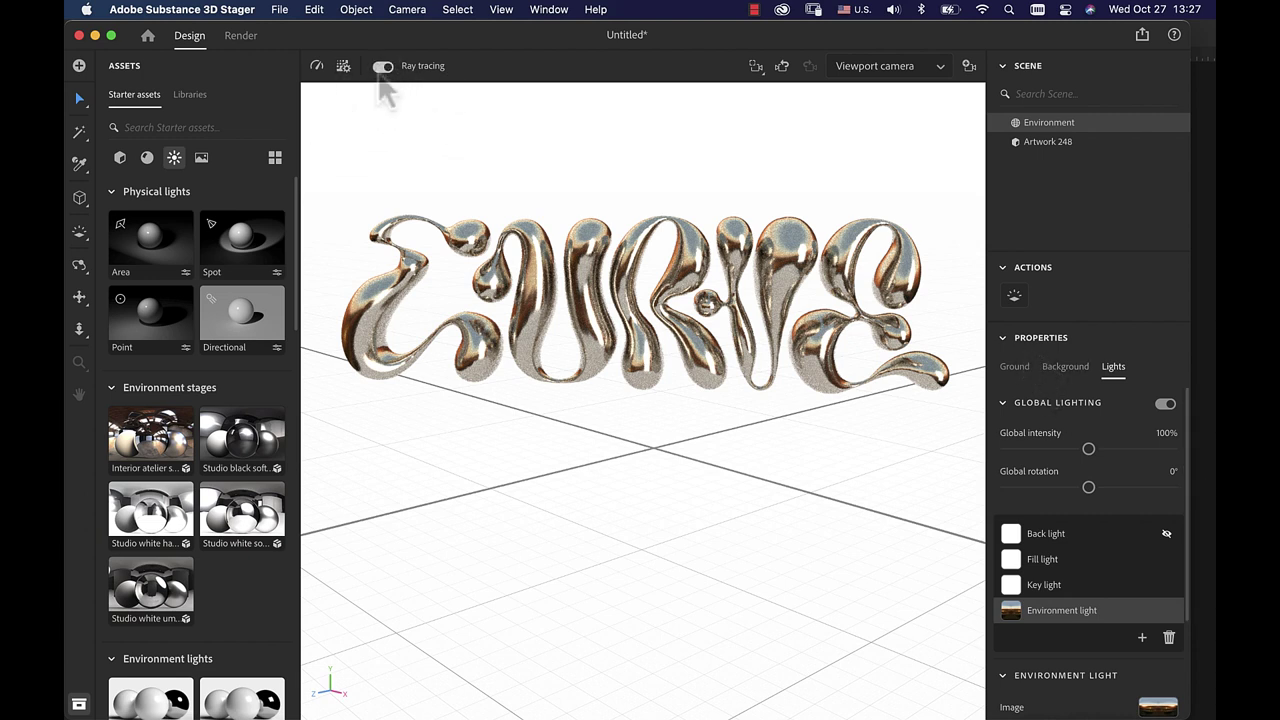
- Switch to the Render workspace and turn on Override camera size in Export Settings
{"action": "left_click", "coordinate": [240, 36]}
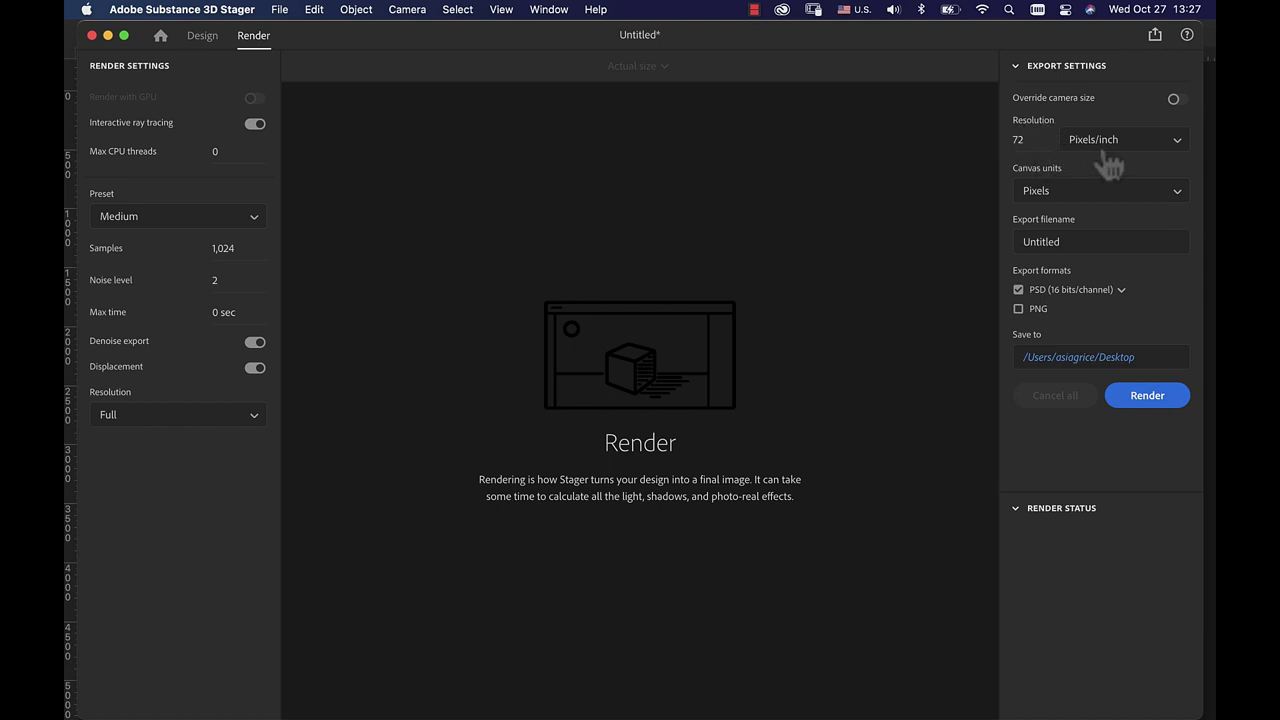
{"action": "left_click", "coordinate": [1175, 99]}
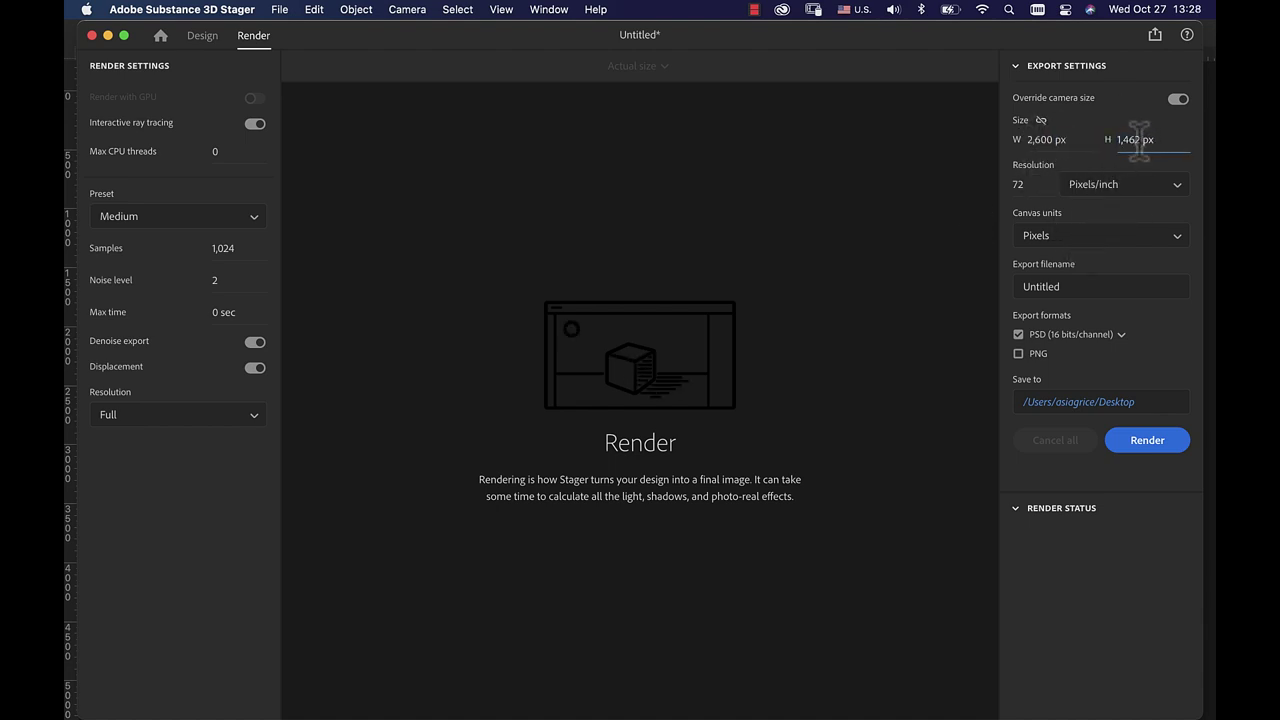
- Set the export to 3,800 px high by 2,100 px wide, keeping Full render resolution
{"action": "double_click", "coordinate": [1139, 139]}
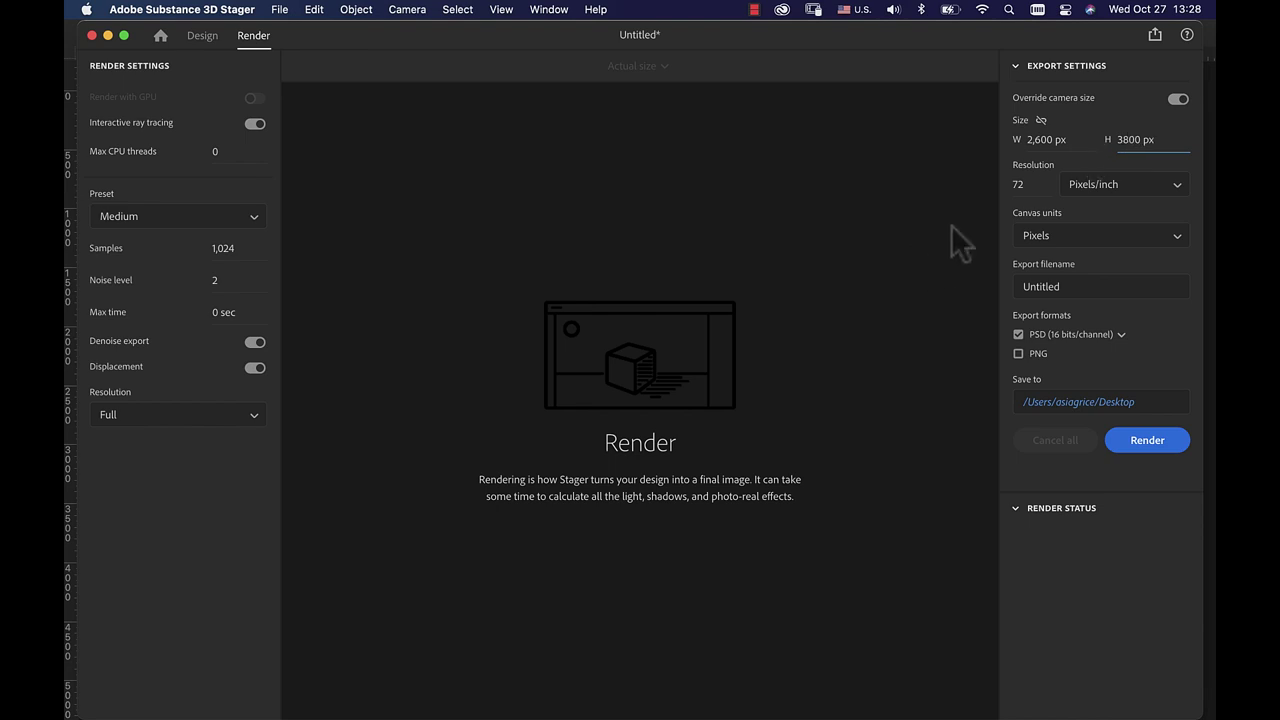
{"action": "left_click", "coordinate": [1040, 141]}
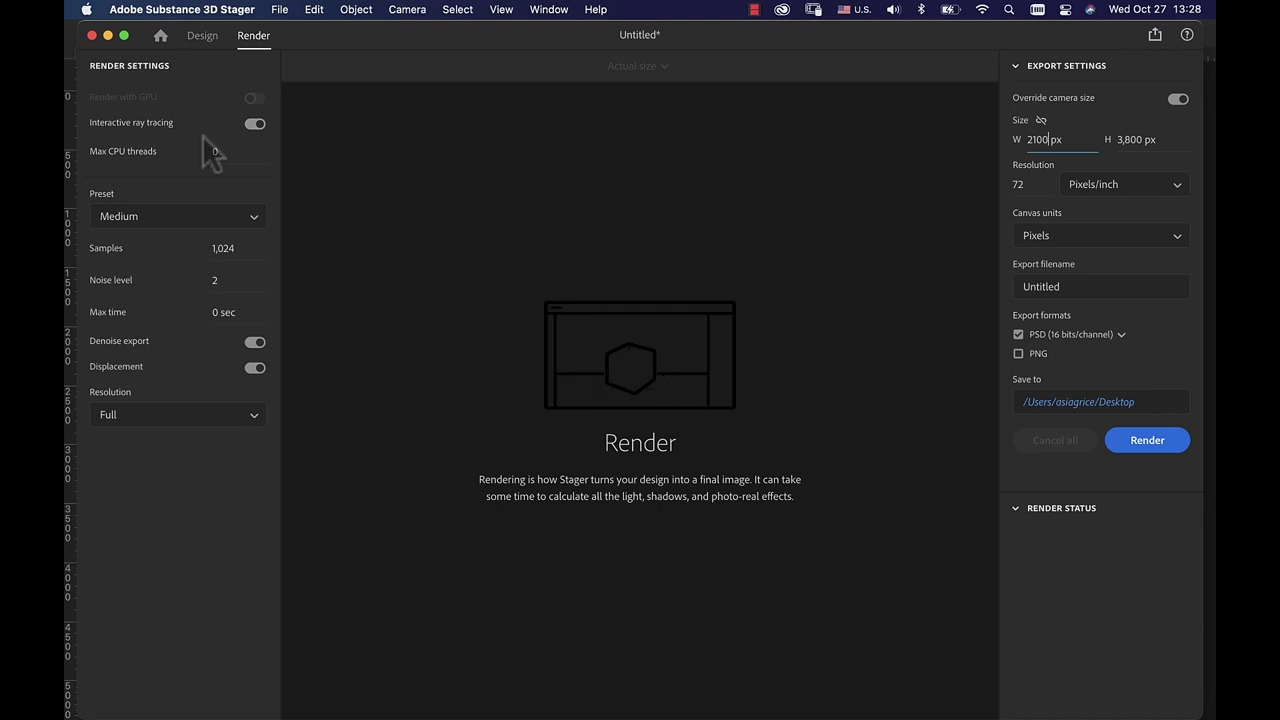
{"action": "key", "text": "Return"}
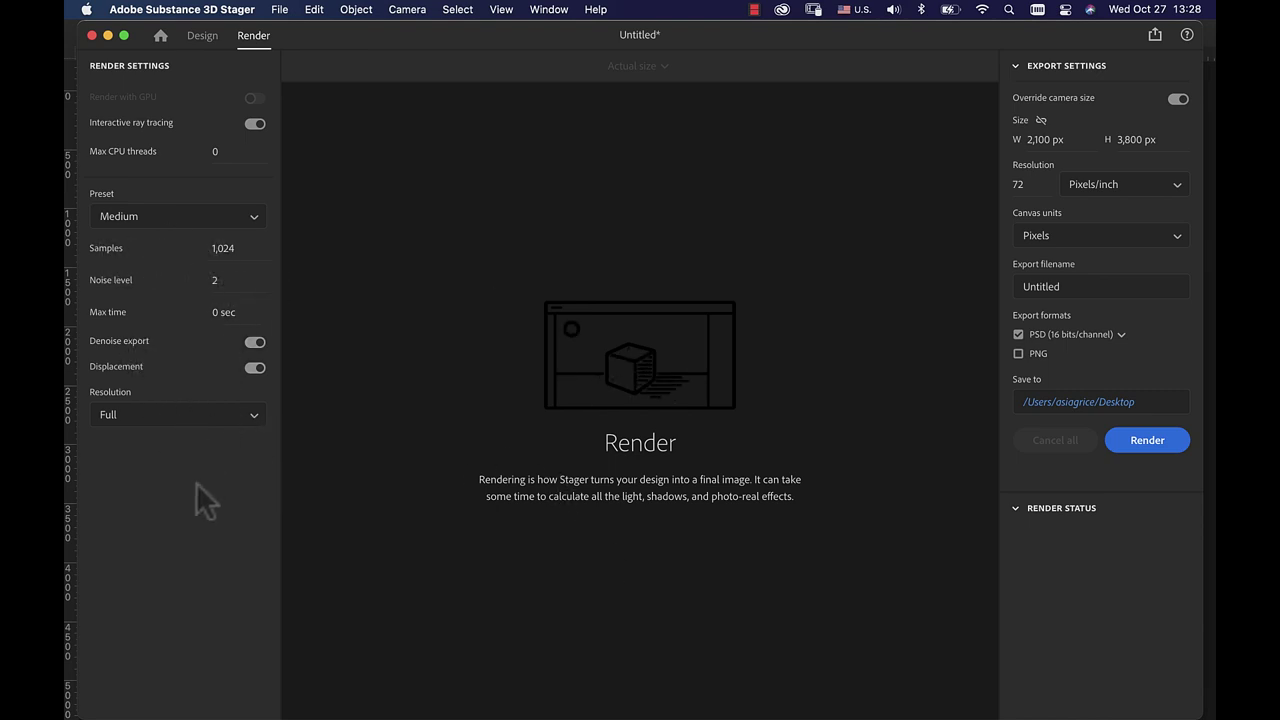
{"action": "left_click", "coordinate": [185, 427]}
{"action": "left_click", "coordinate": [165, 437]}
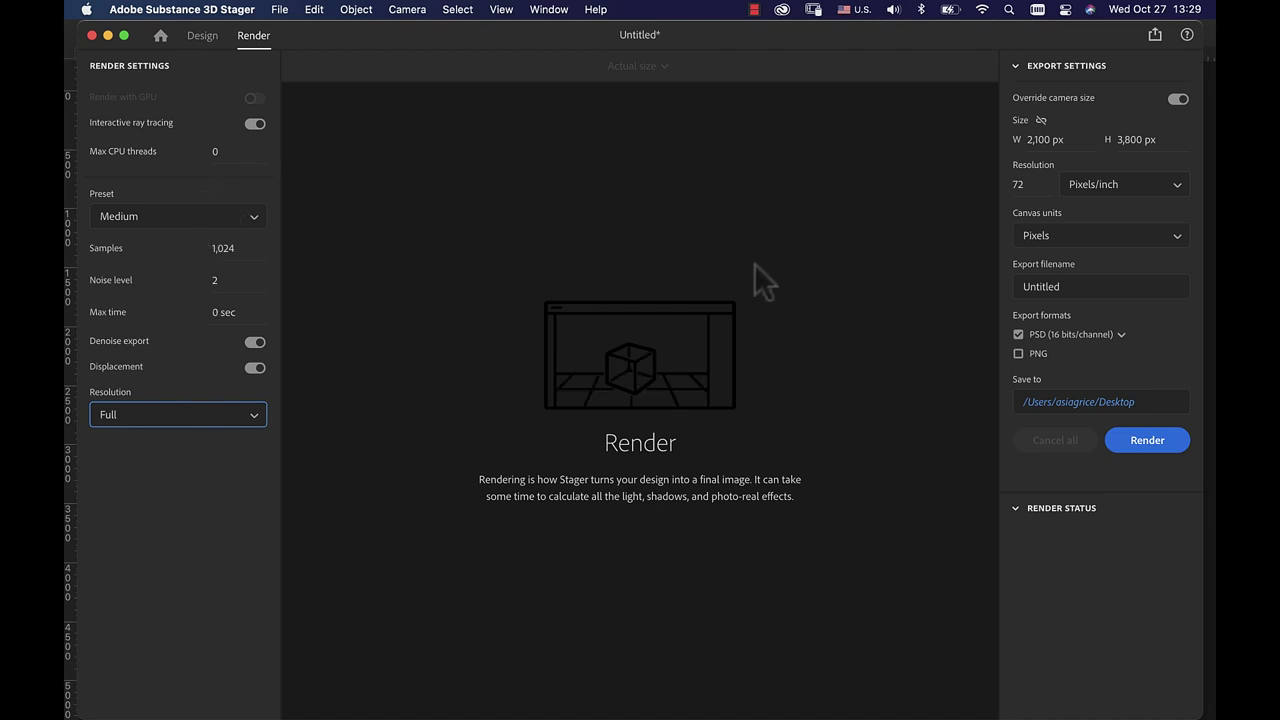
- Render the CURVE scene to a final image, then launch Photoshop from the Dock
{"action": "left_click", "coordinate": [1150, 445]}
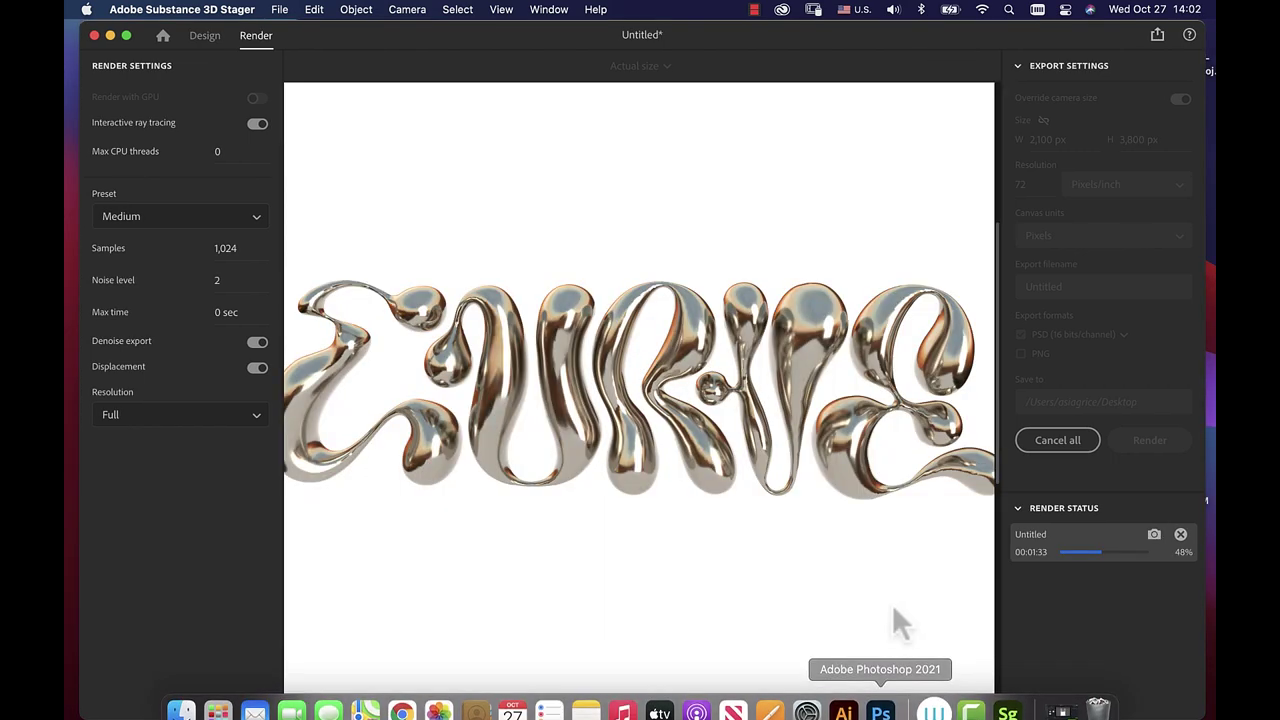
{"action": "mouse_move", "coordinate": [900, 712]}
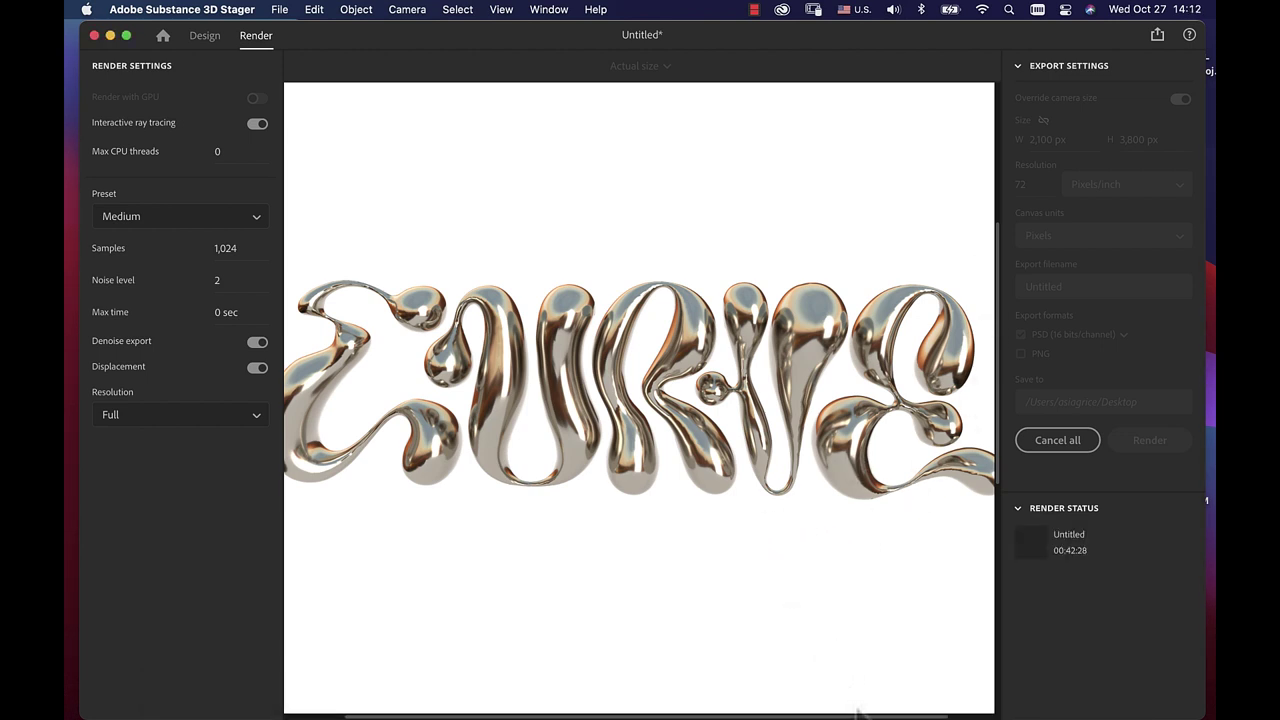
{"action": "left_click", "coordinate": [886, 706]}
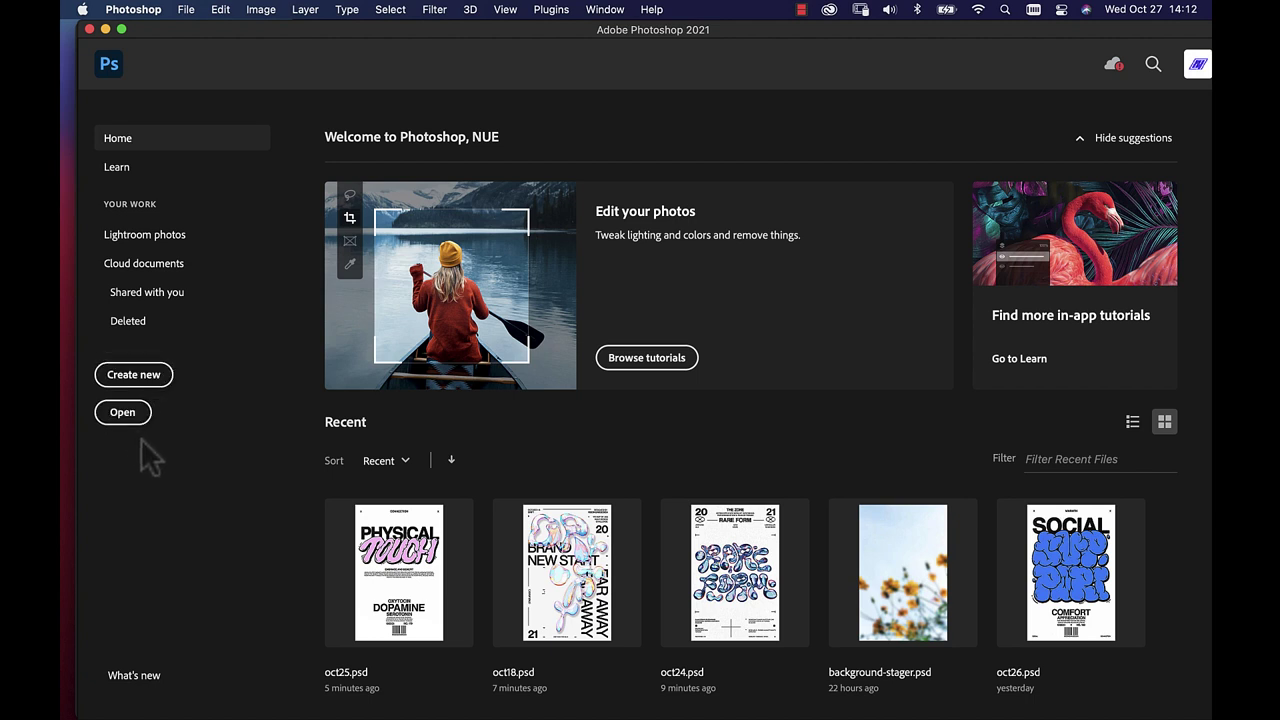
- Create a new document from the 11 x 17 in preset
{"action": "left_click", "coordinate": [153, 382]}
{"action": "left_click", "coordinate": [423, 200]}
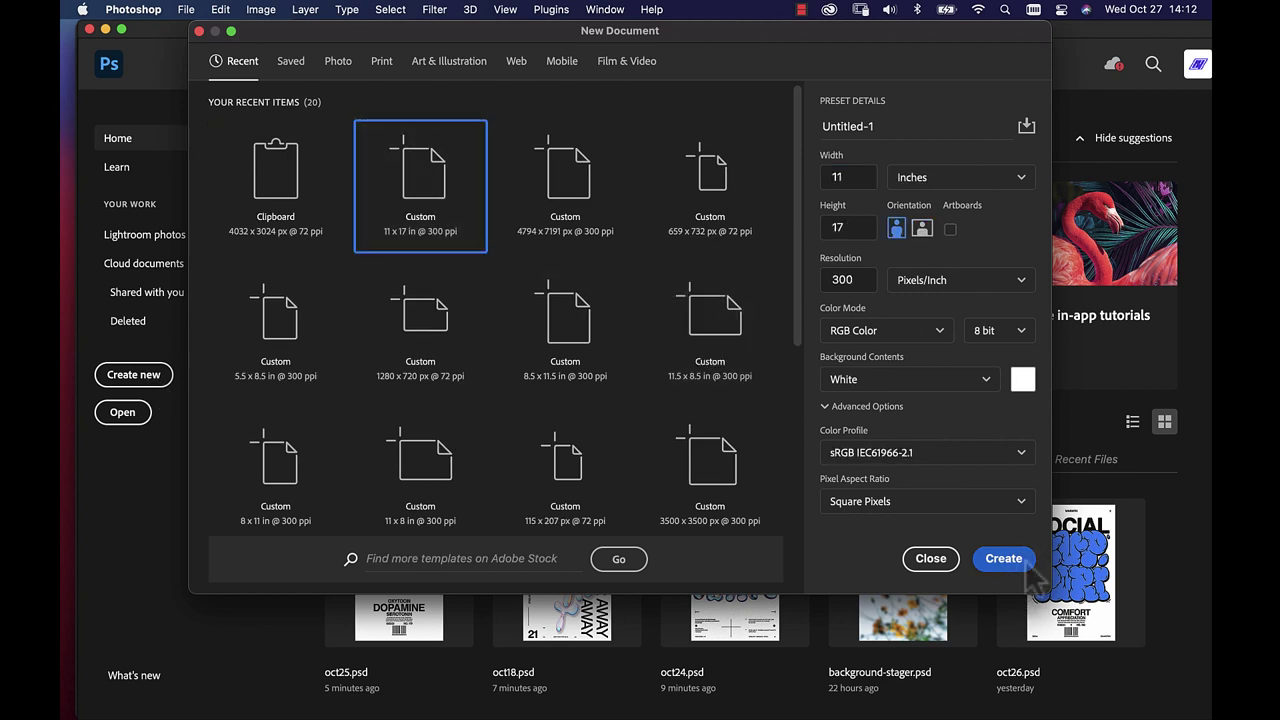
{"action": "left_click", "coordinate": [1023, 562]}
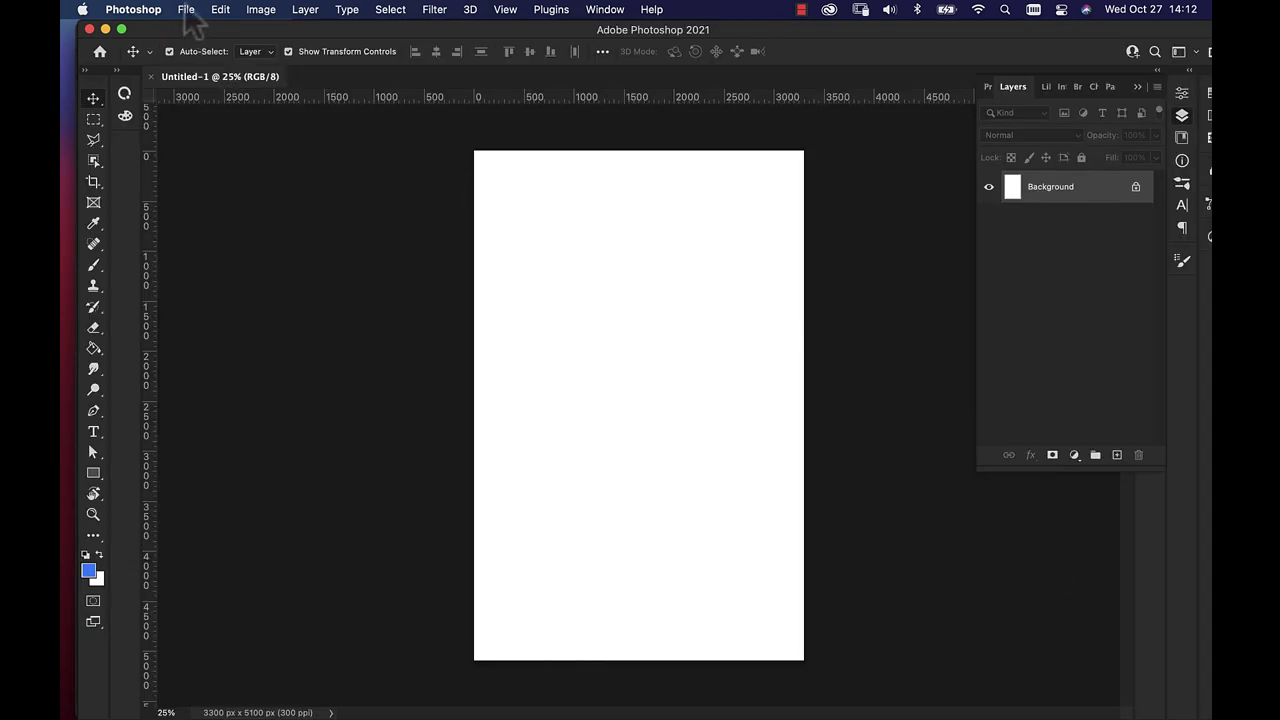
- Open Untitled 2.psd from the iCloud Desktop folder
{"action": "left_click", "coordinate": [186, 10]}
{"action": "left_click", "coordinate": [205, 45]}
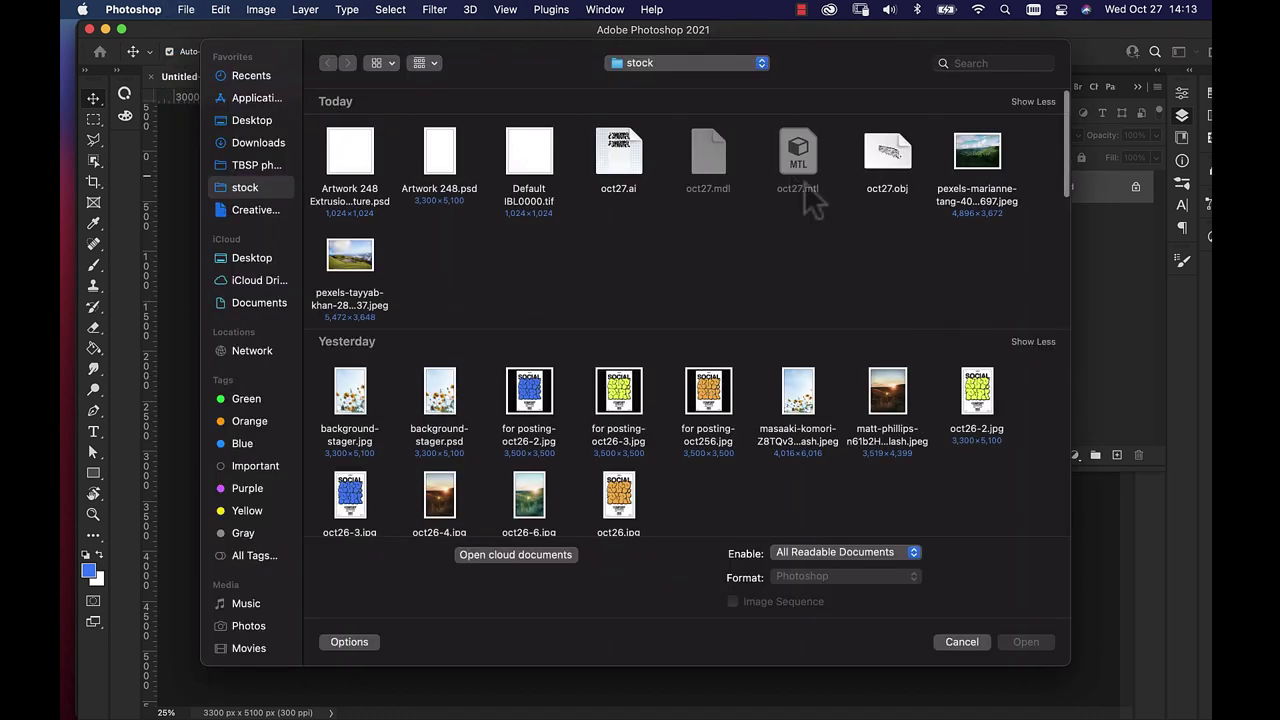
{"action": "left_click", "coordinate": [238, 282]}
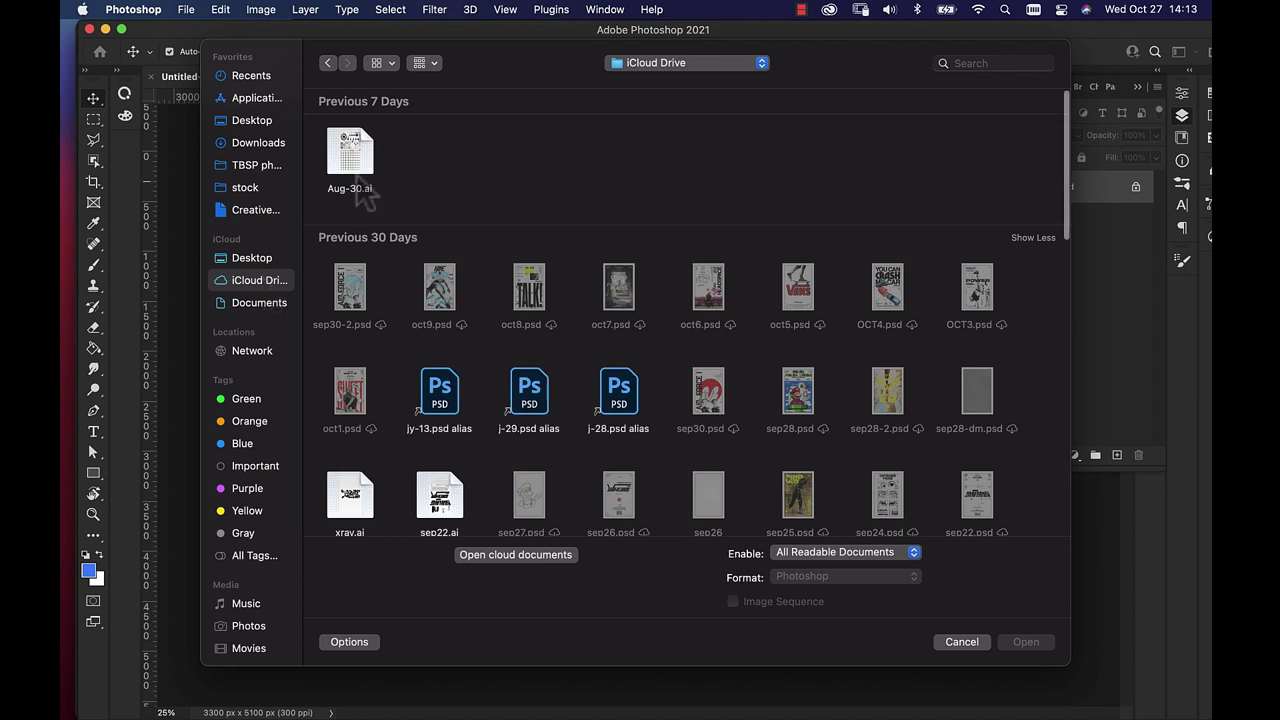
{"action": "left_click", "coordinate": [252, 258]}
{"action": "left_click", "coordinate": [340, 190]}
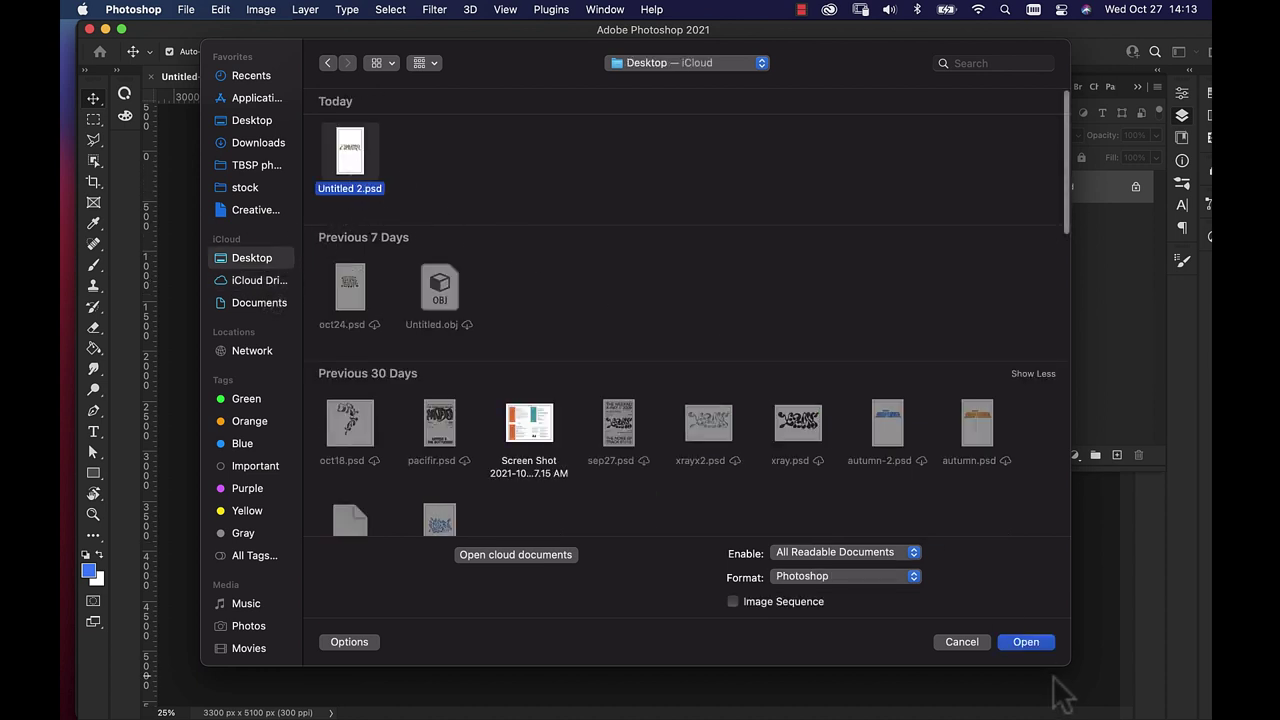
{"action": "left_click", "coordinate": [1050, 645]}
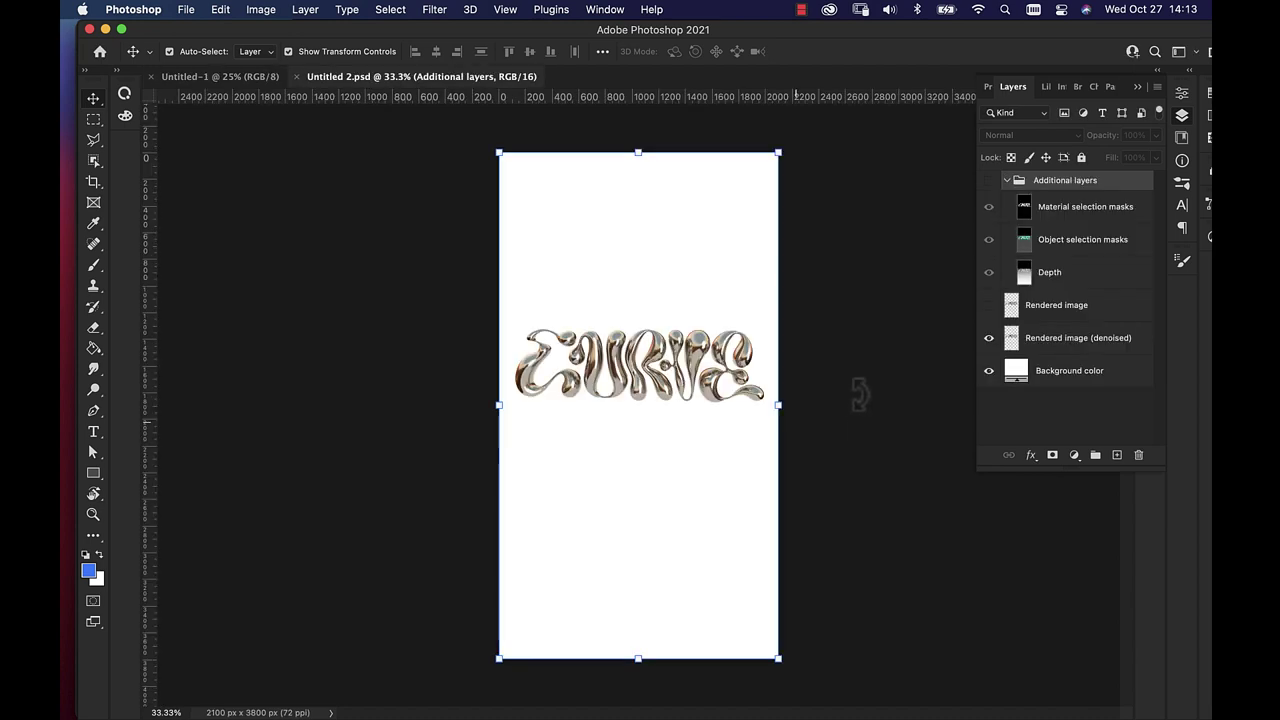
- Drag the denoised render into Untitled-1, scale it to about 165.6%, and place it at the top
{"action": "left_click_drag", "start_coordinate": [766, 391], "coordinate": [624, 361]}
{"action": "left_click_drag", "start_coordinate": [616, 318], "coordinate": [743, 378]}
{"action": "left_click", "coordinate": [712, 330]}
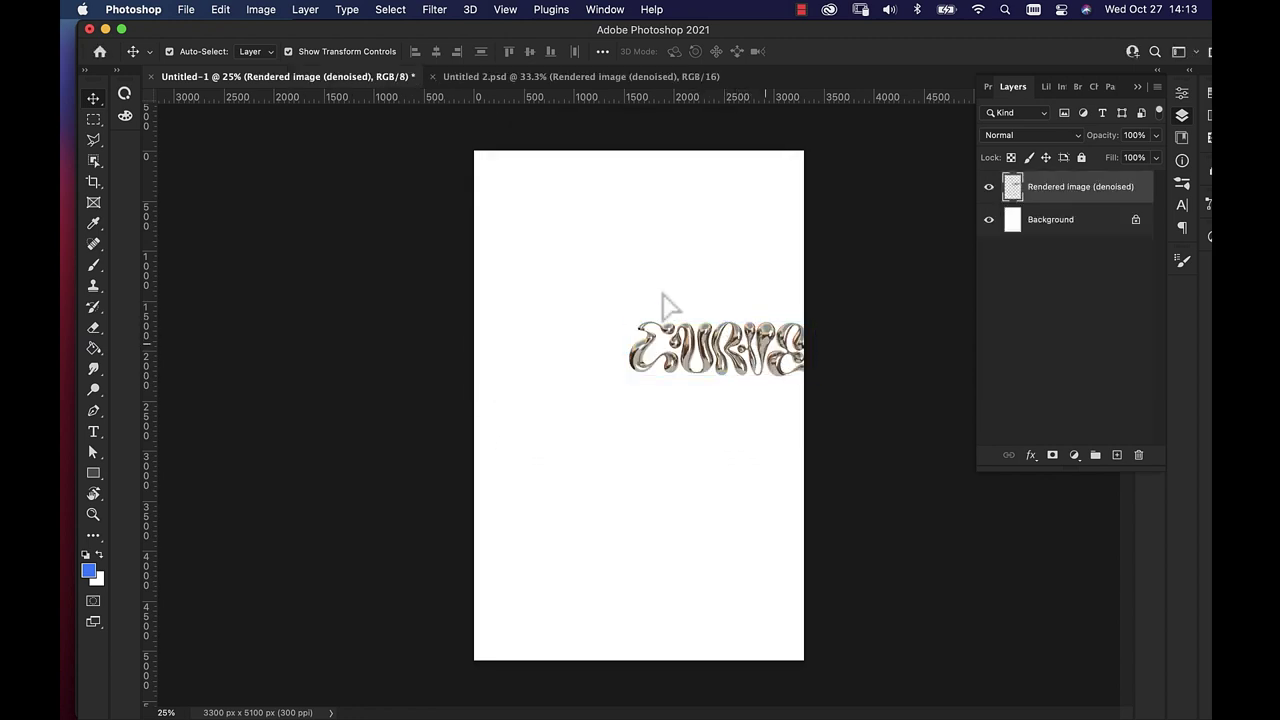
{"action": "left_click_drag", "start_coordinate": [748, 378], "coordinate": [797, 206]}
{"action": "left_click_drag", "start_coordinate": [790, 265], "coordinate": [795, 176]}
{"action": "left_click", "coordinate": [865, 167]}
{"action": "scroll", "coordinate": [870, 345], "scroll_direction": "up", "scroll_amount": 2}
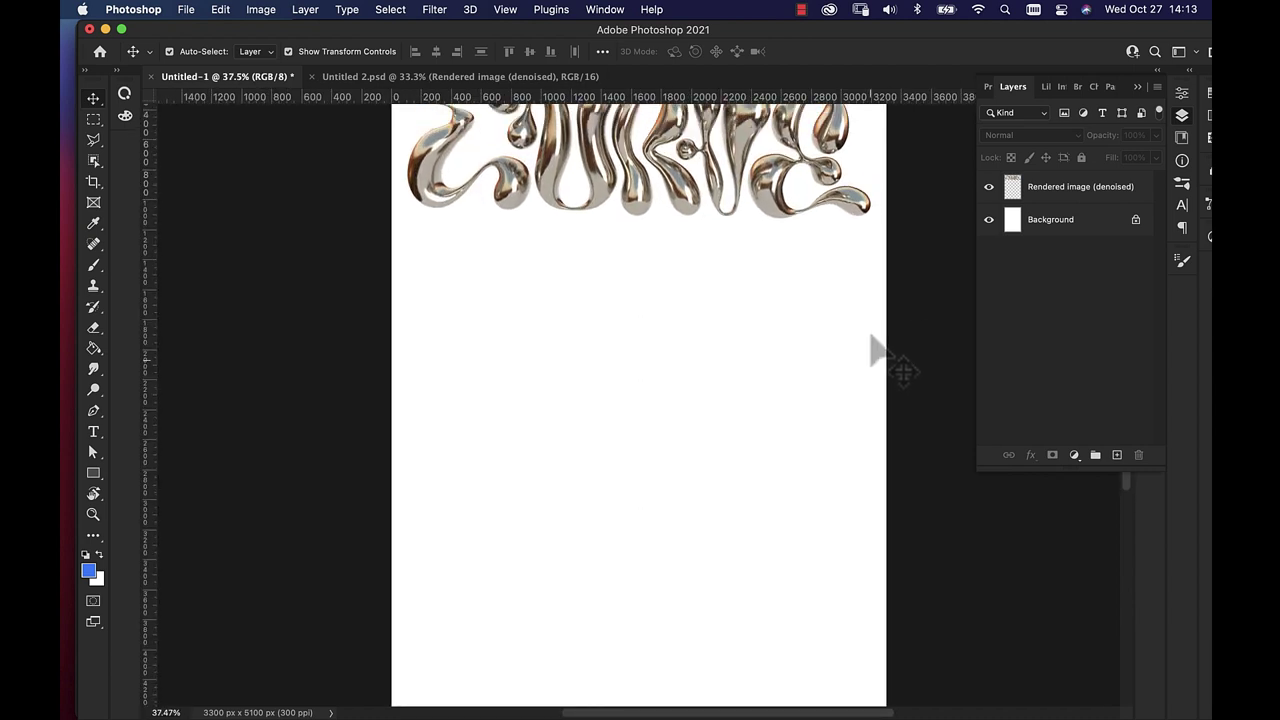
{"action": "left_click", "coordinate": [186, 9]}
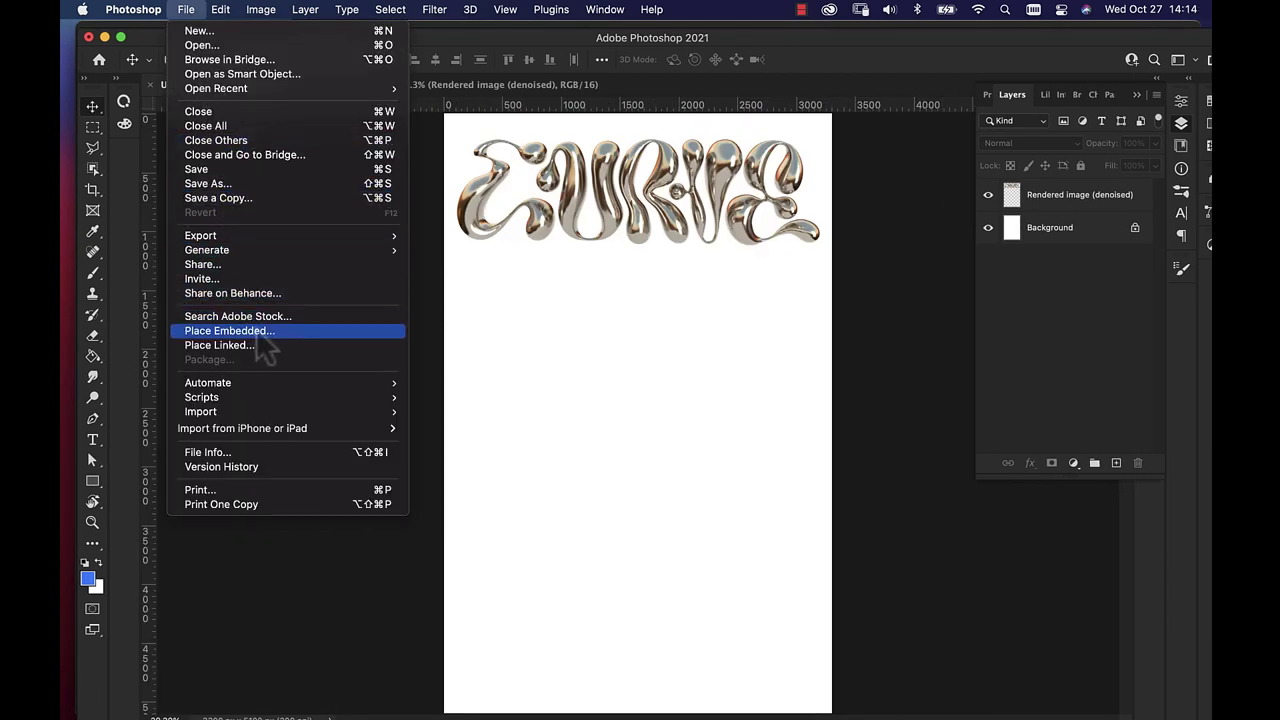
- Place oct26-4.jpg embedded from the stock folder and move it beneath the lettering layer
{"action": "left_click", "coordinate": [255, 331]}
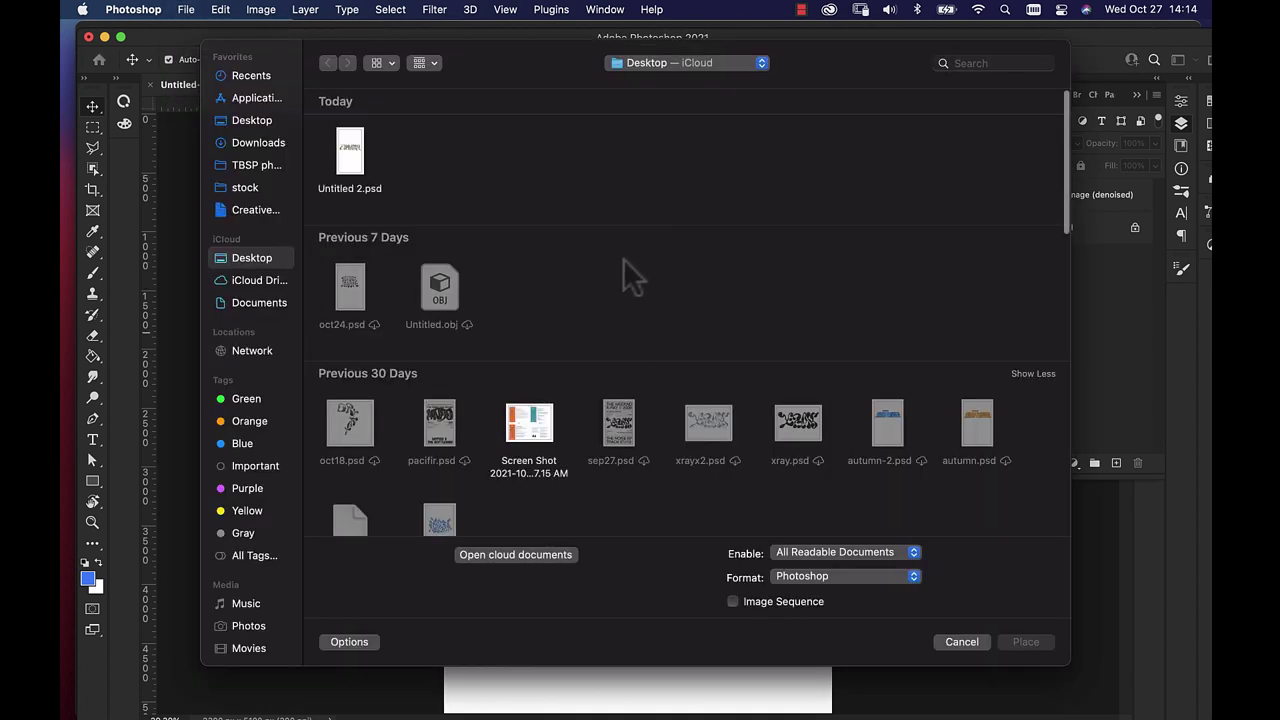
{"action": "left_click", "coordinate": [262, 190]}
{"action": "scroll", "coordinate": [600, 420], "scroll_direction": "down", "scroll_amount": 2}
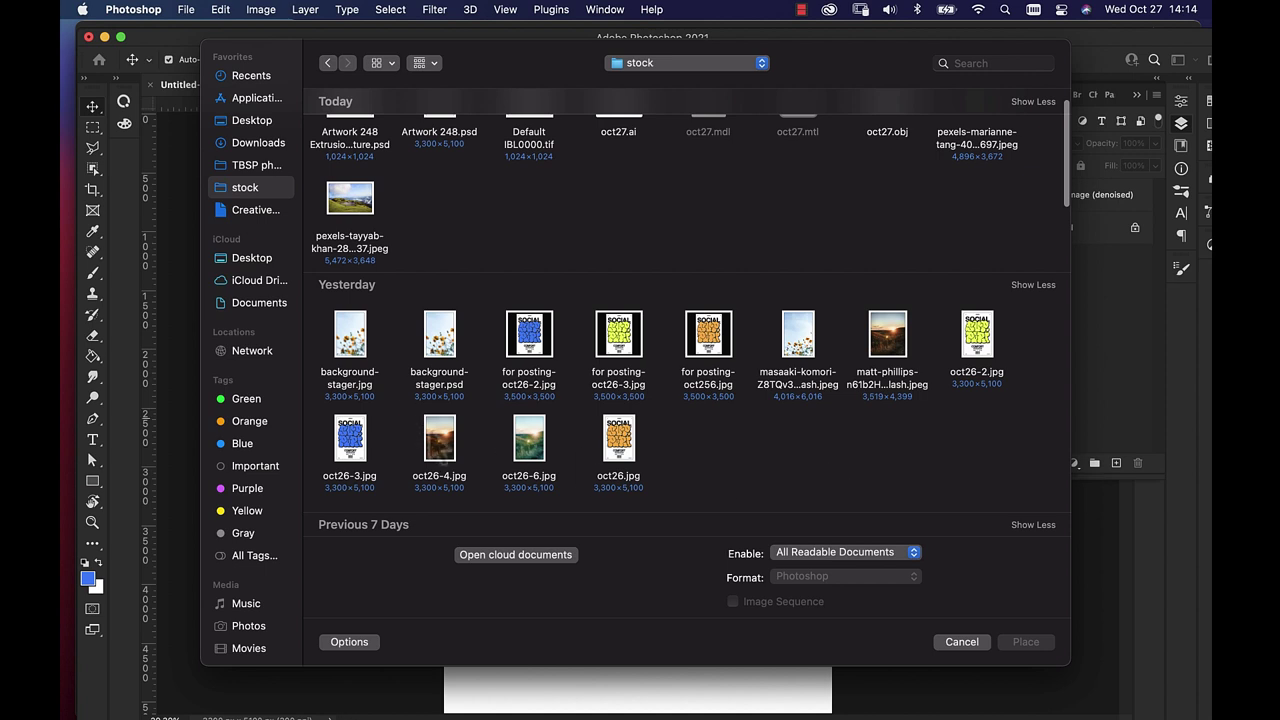
{"action": "left_click", "coordinate": [440, 440]}
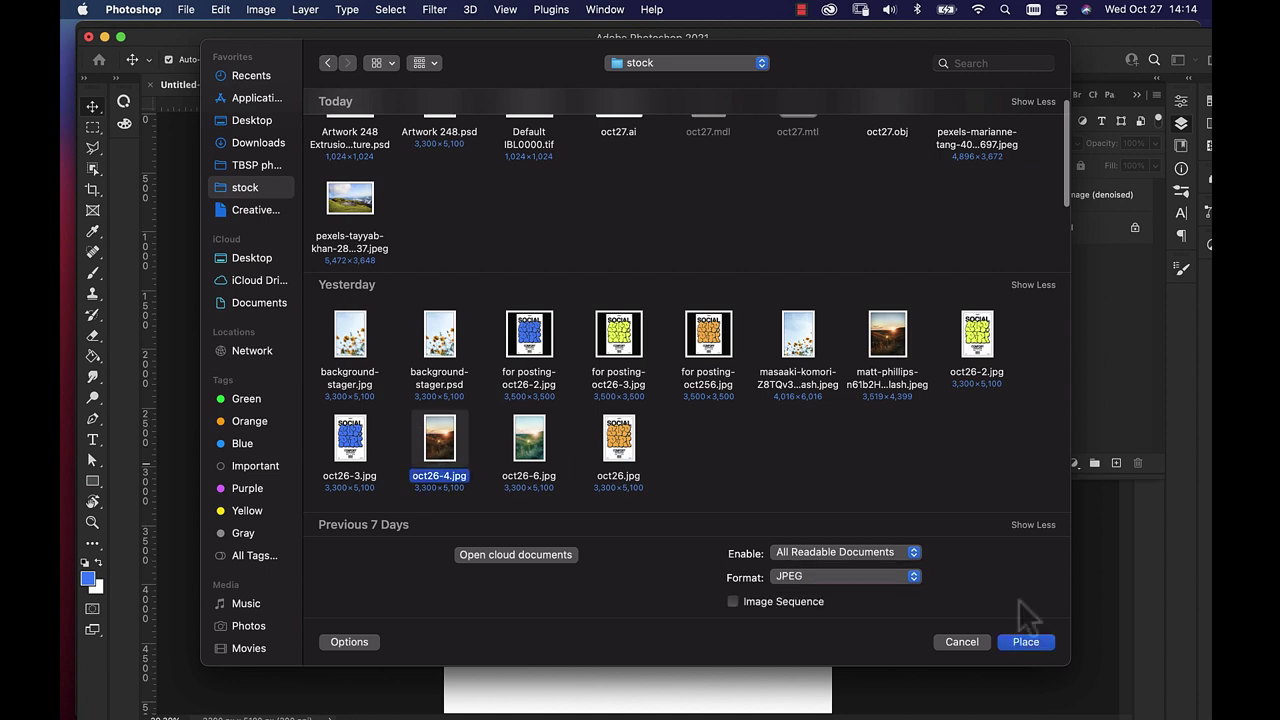
{"action": "left_click", "coordinate": [1045, 648]}
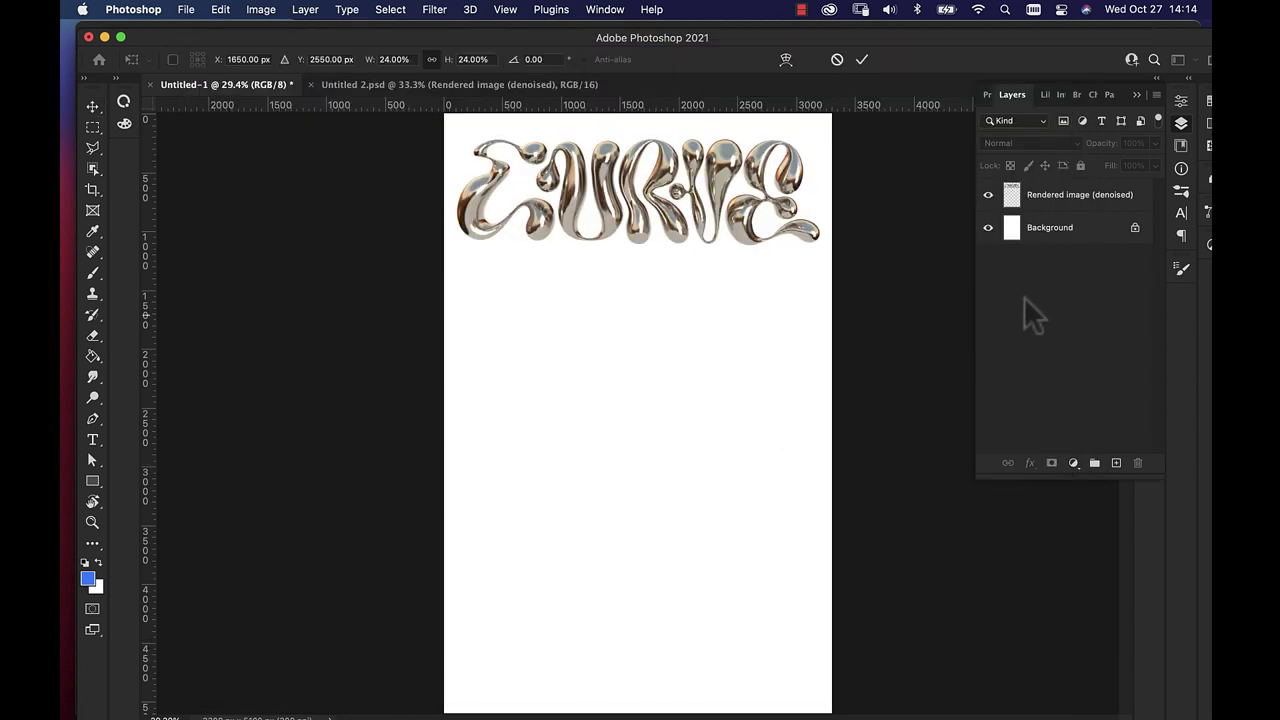
{"action": "left_click_drag", "start_coordinate": [1040, 195], "coordinate": [1076, 248]}
{"action": "left_click", "coordinate": [905, 210]}
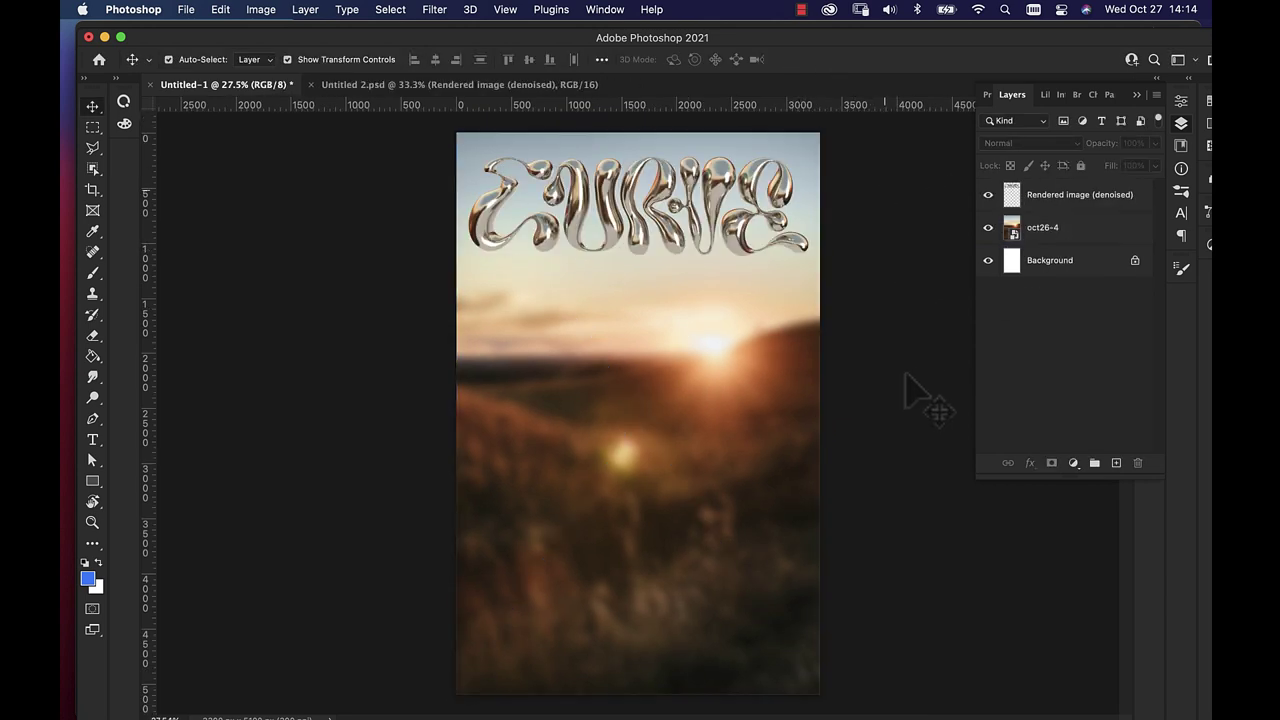
- Move the chrome CURVE lettering down to the bottom of the poster
{"action": "scroll", "coordinate": [910, 375], "scroll_direction": "down", "scroll_amount": 2}
{"action": "scroll", "coordinate": [930, 360], "scroll_direction": "up", "scroll_amount": 2}
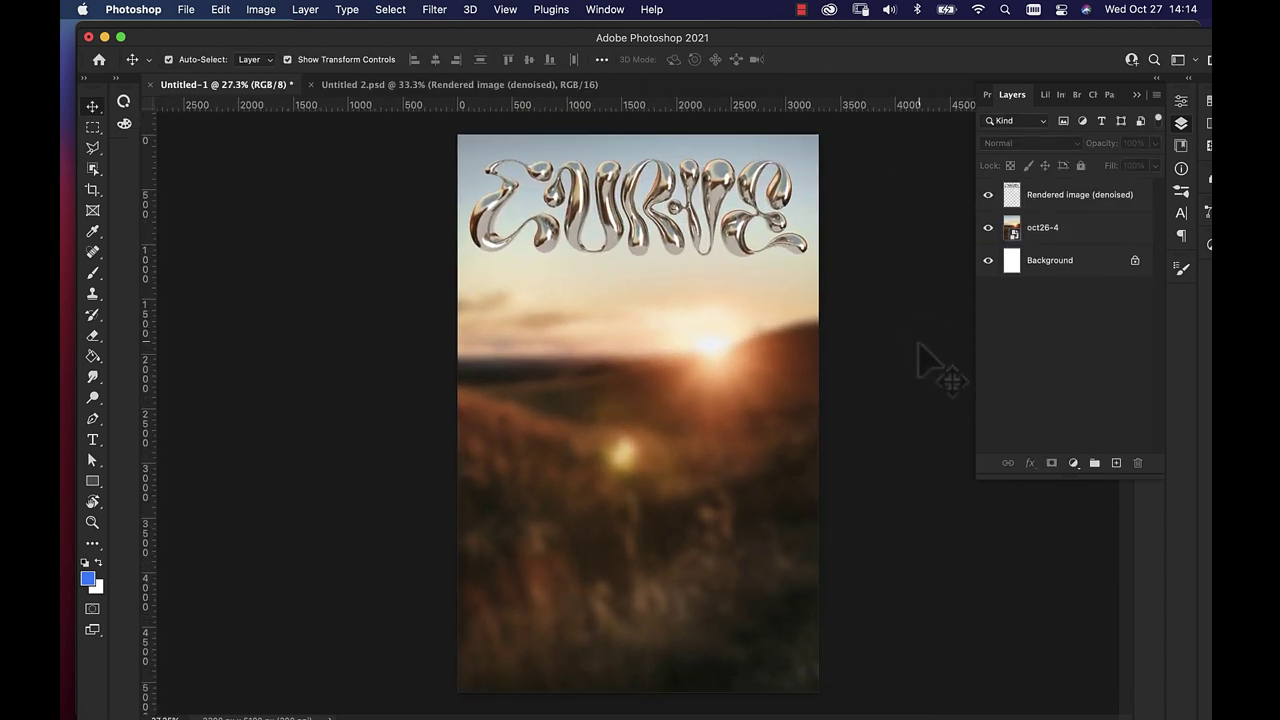
{"action": "left_click_drag", "start_coordinate": [745, 245], "coordinate": [727, 671]}
{"action": "left_click", "coordinate": [920, 515]}
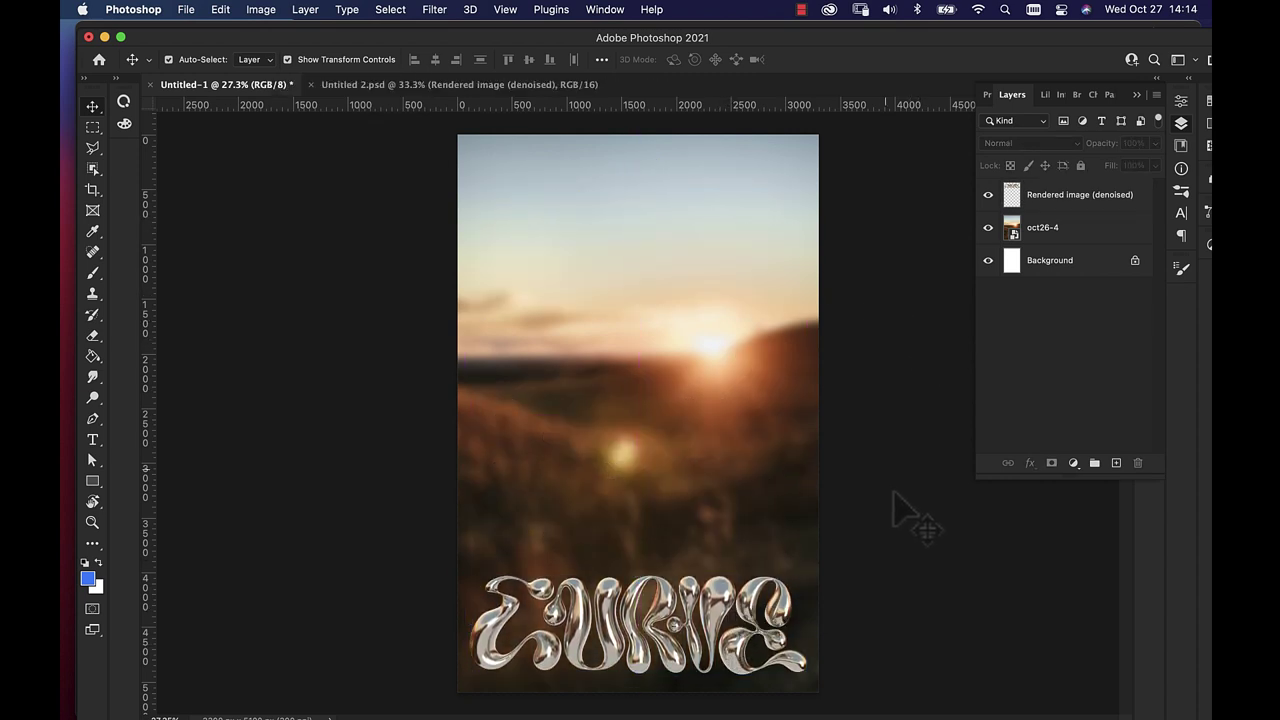
{"action": "scroll", "coordinate": [915, 515], "scroll_direction": "up", "scroll_amount": 5}
{"action": "scroll", "coordinate": [905, 515], "scroll_direction": "down", "scroll_amount": 5}
- Duplicate the CURVE lettering layer and move the copy to the top of the poster
{"action": "left_click", "coordinate": [800, 640]}
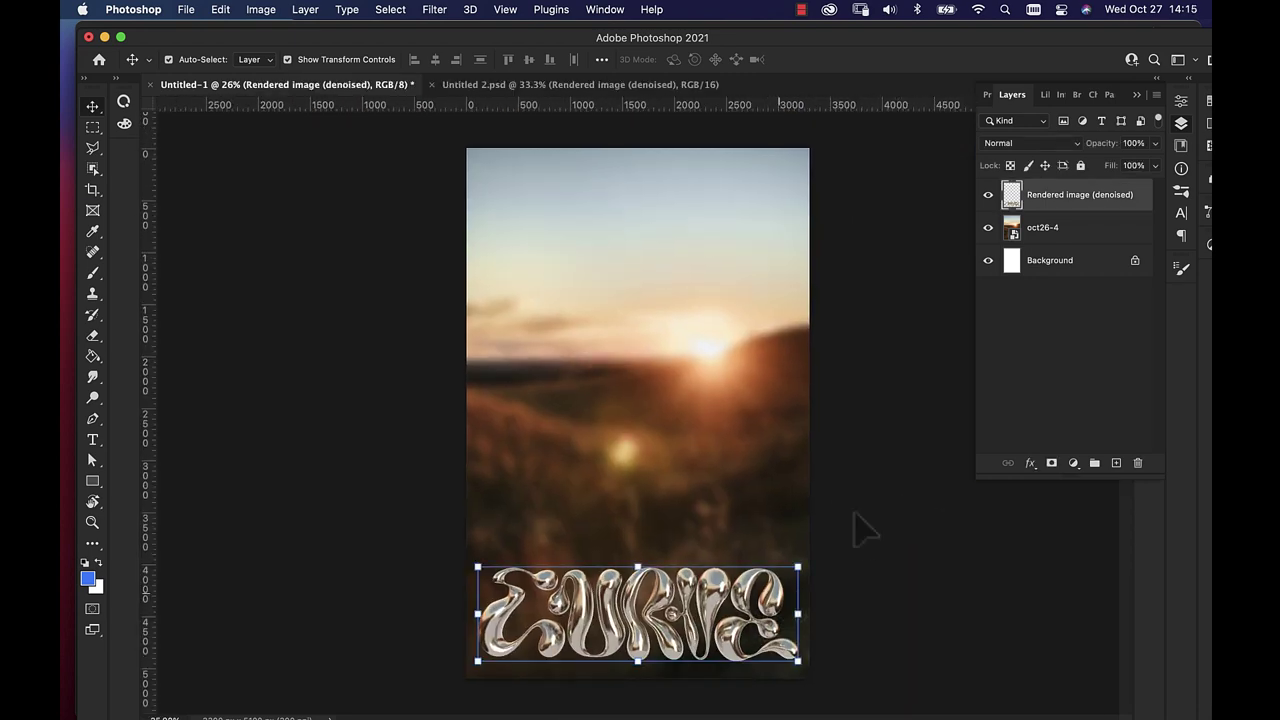
{"action": "left_click_drag", "start_coordinate": [1100, 214], "coordinate": [1116, 462]}
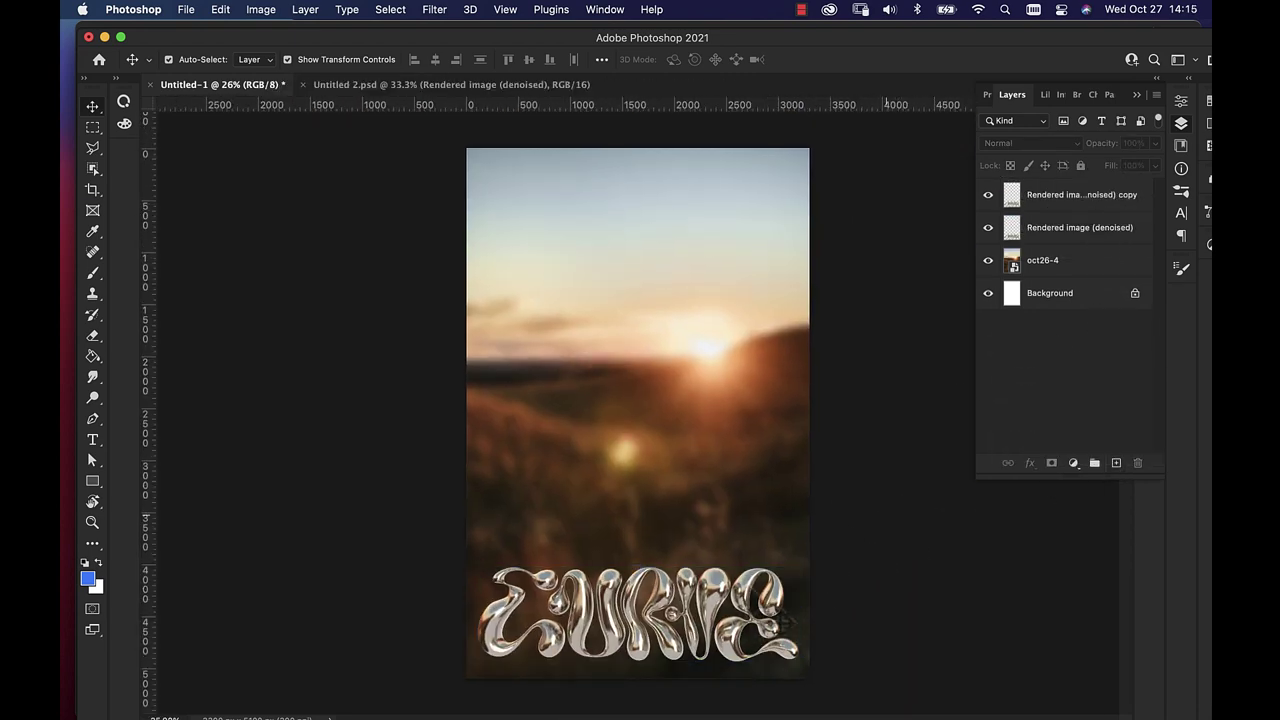
{"action": "left_click_drag", "start_coordinate": [800, 615], "coordinate": [800, 212]}
- Rotate the bottom lettering 180° upside down and hide the oct26-4 sunset layer
{"action": "left_click", "coordinate": [795, 610]}
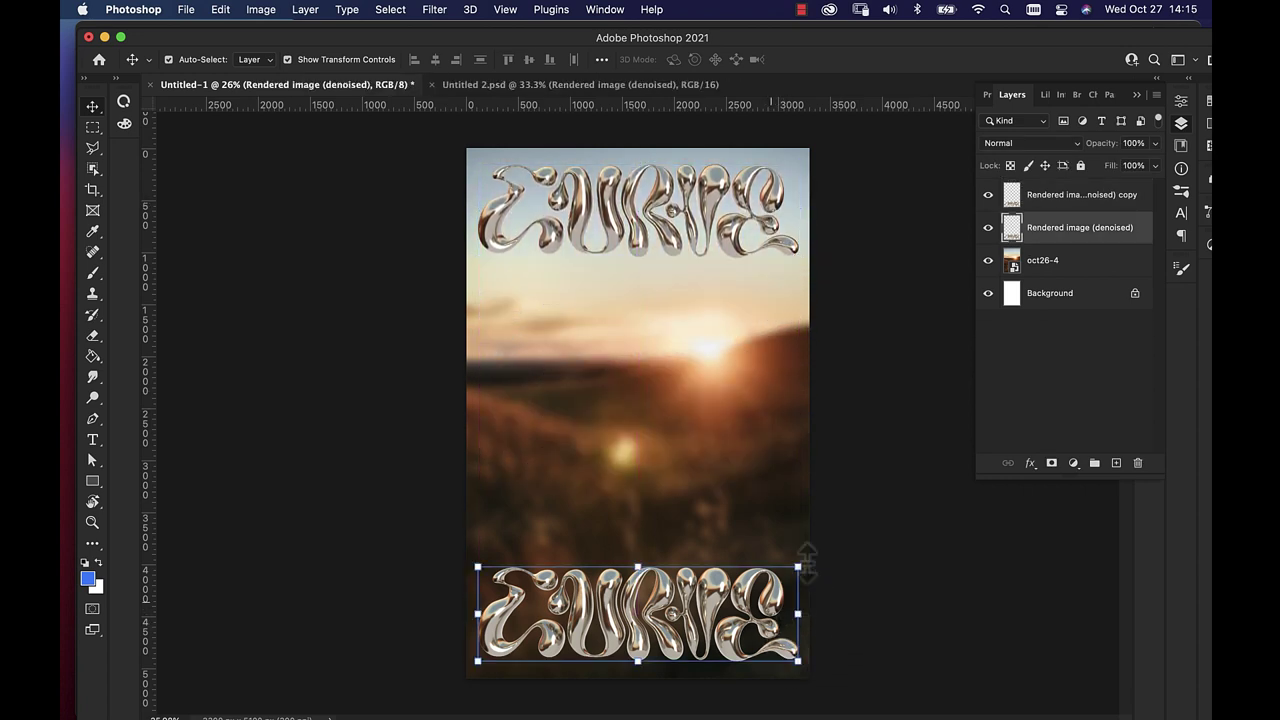
{"action": "left_click_drag", "start_coordinate": [814, 606], "coordinate": [568, 576]}
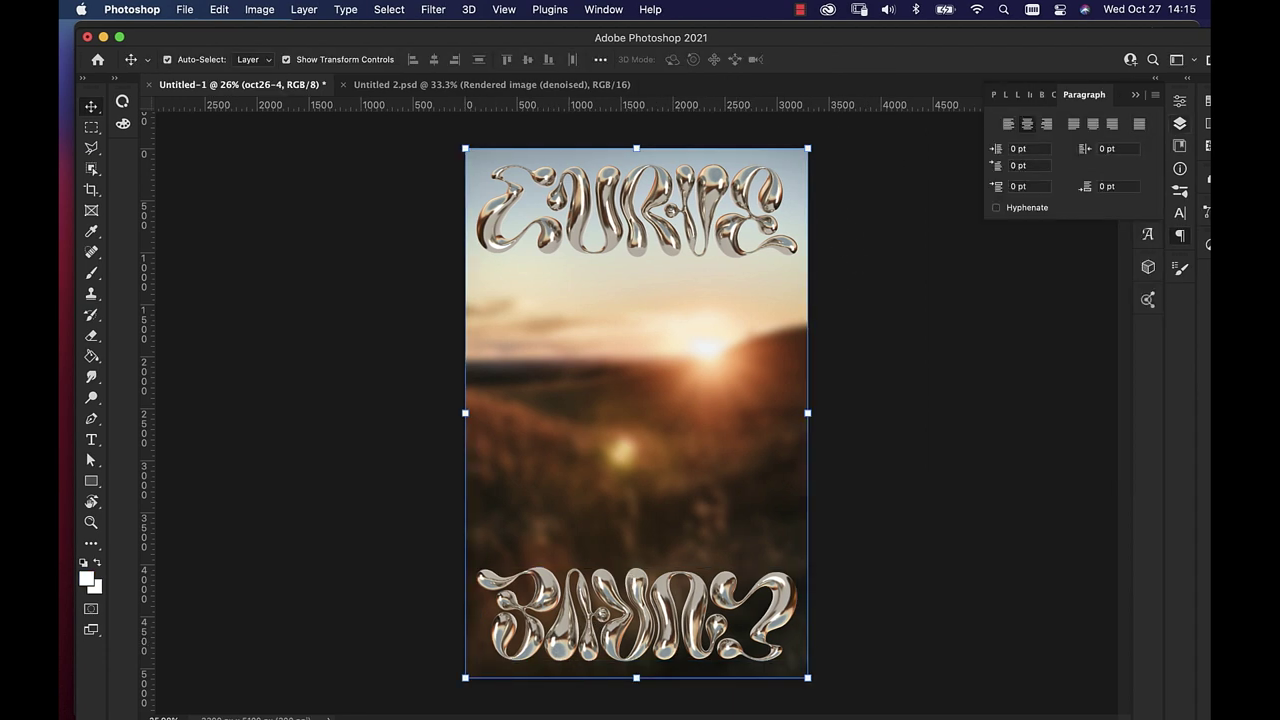
{"action": "key", "text": "F7"}
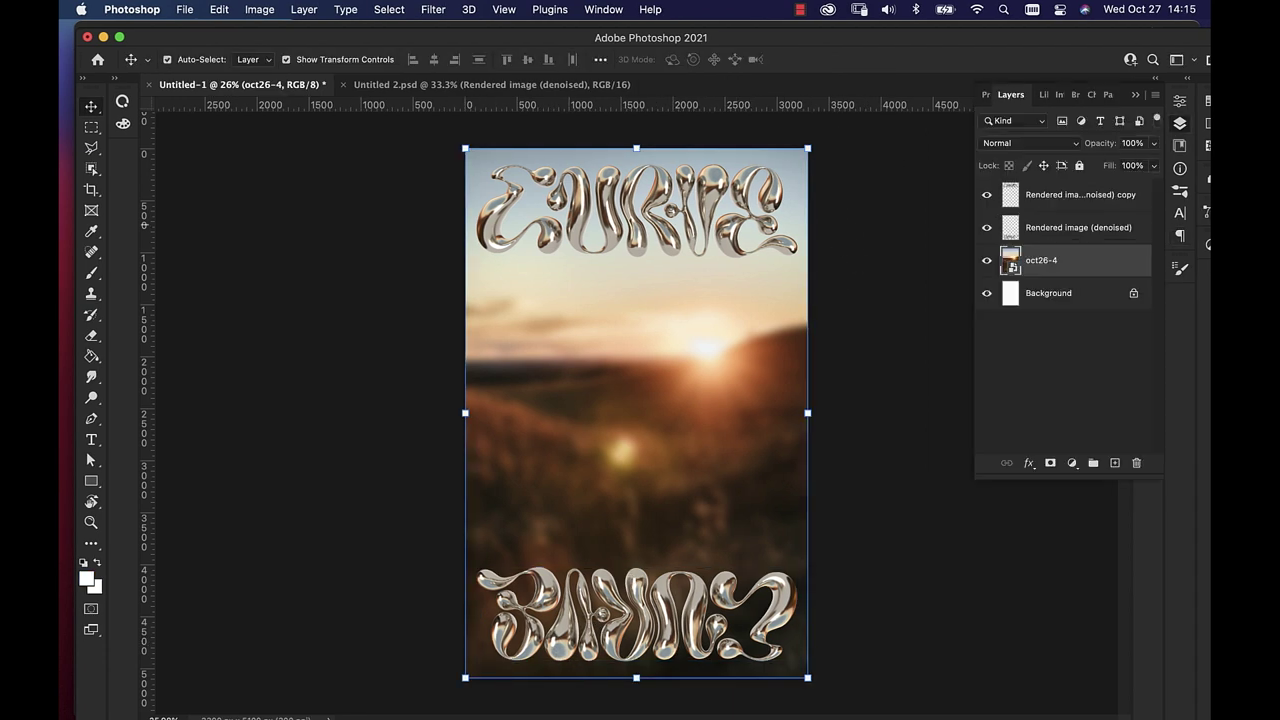
{"action": "key", "text": "alt+super+a"}
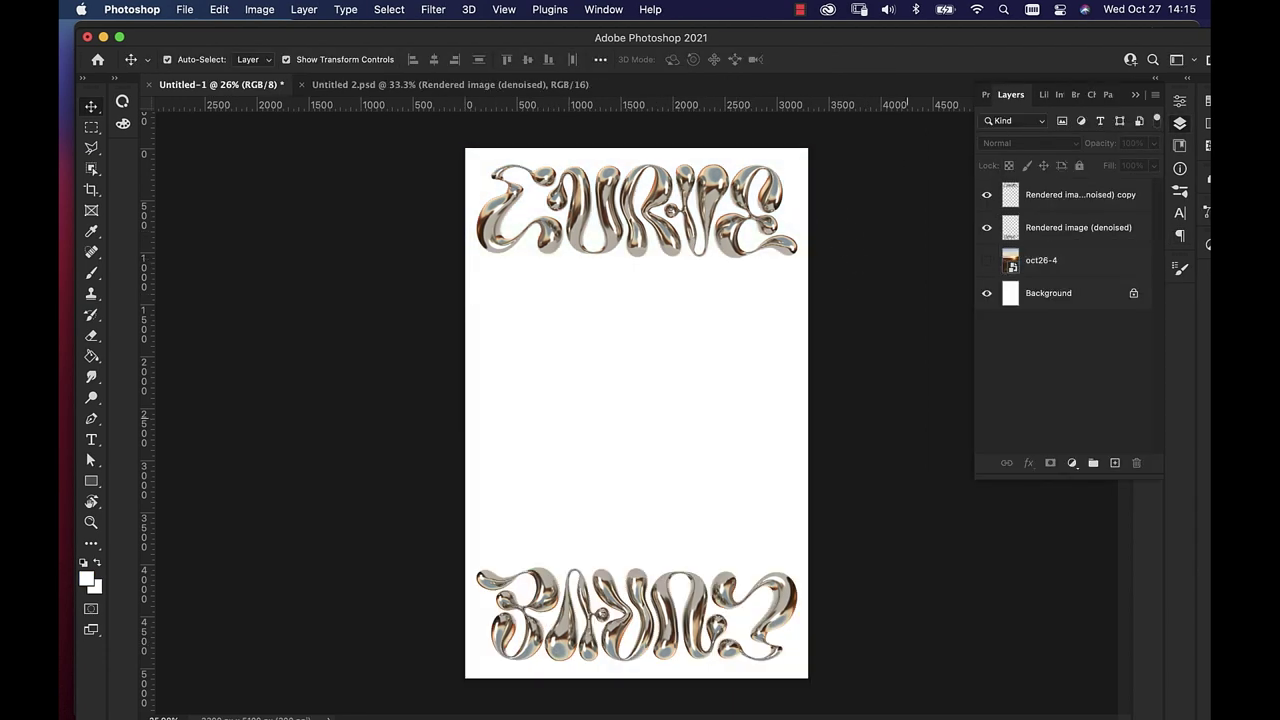
{"action": "key", "text": "alt+period"}
{"action": "scroll", "coordinate": [692, 200], "scroll_direction": "up", "scroll_amount": 5}
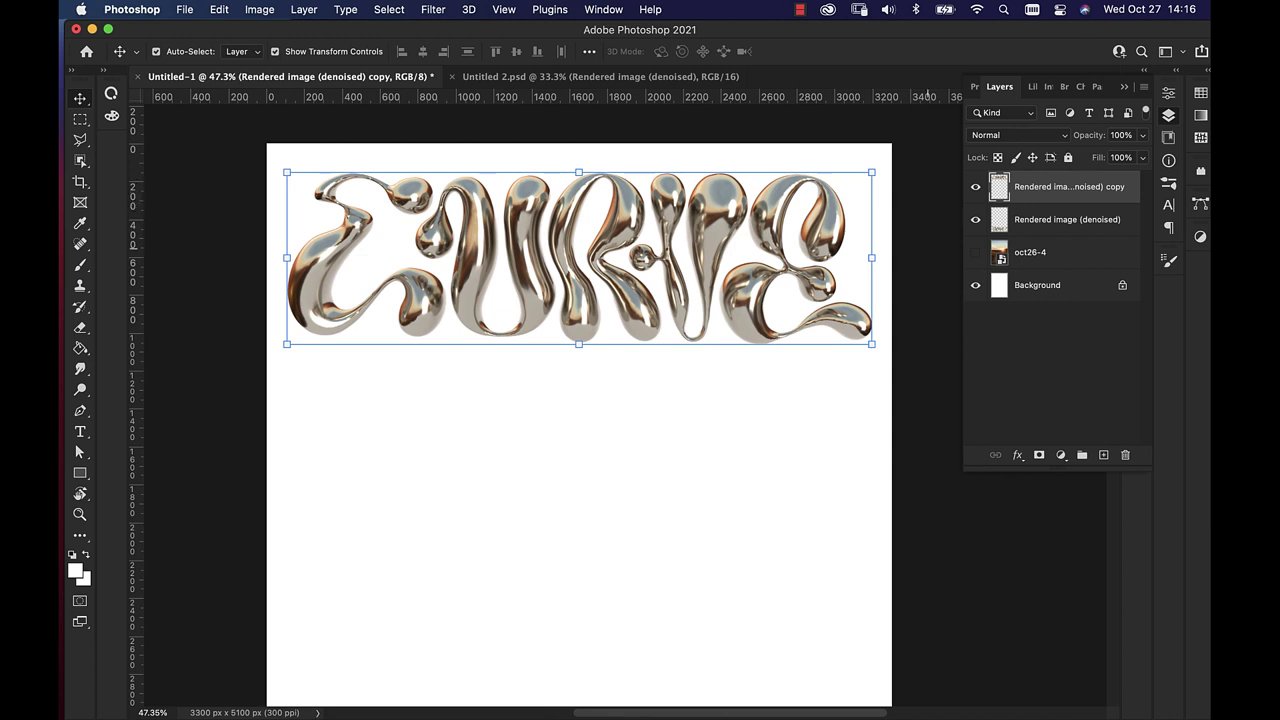
{"action": "key", "text": "alt+super+a"}
{"action": "key", "text": "alt+period"}
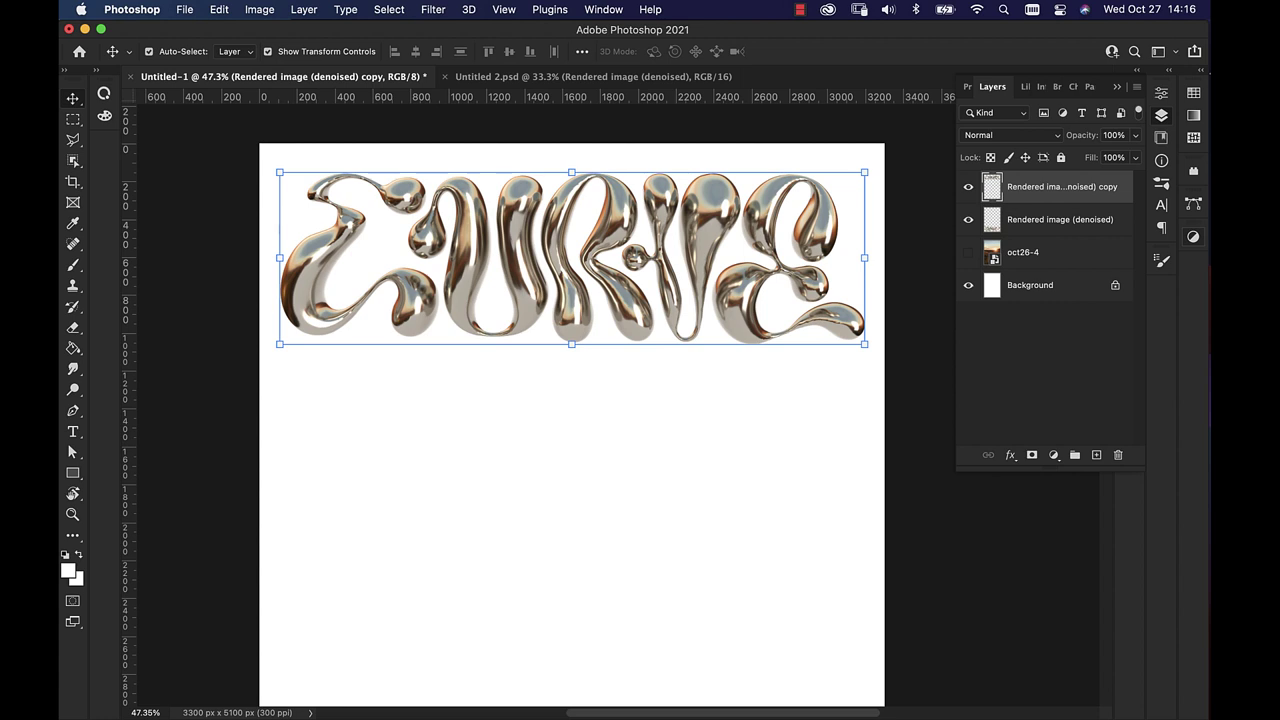
- Add a Gradient Map adjustment layer, discarding a trial Hue/Saturation adjustment
{"action": "left_click", "coordinate": [1193, 237]}
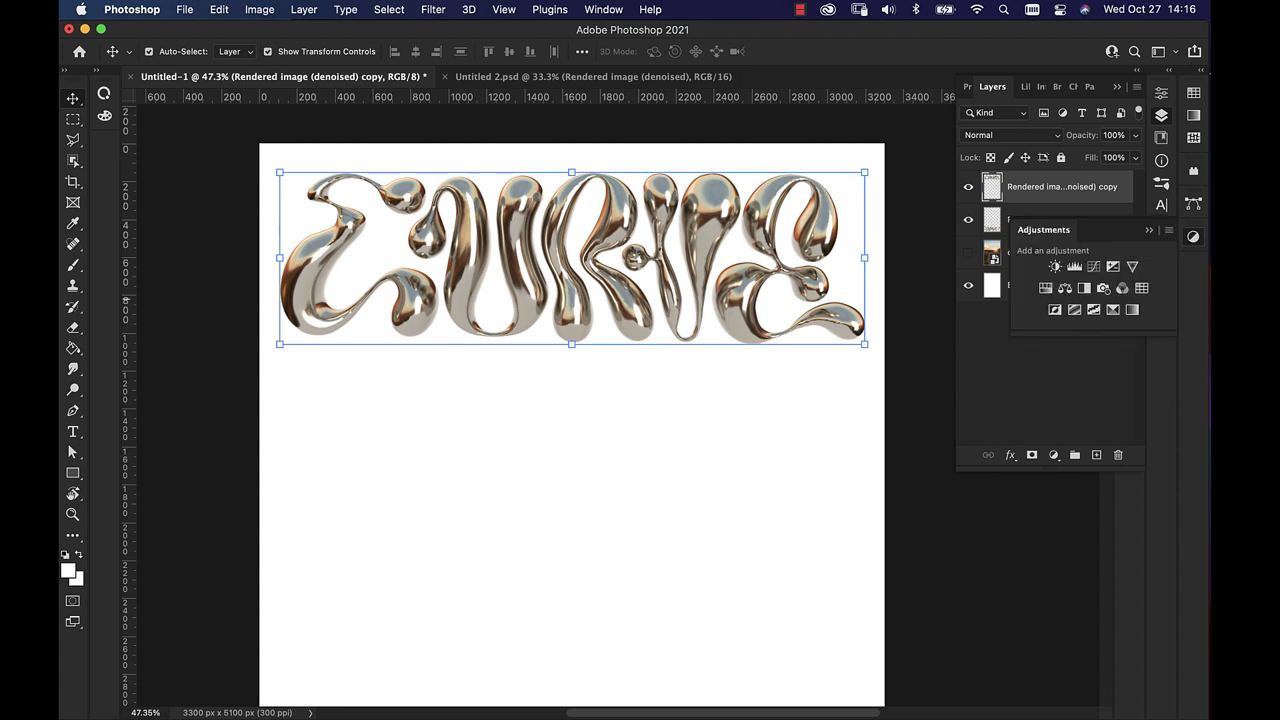
{"action": "left_click", "coordinate": [1045, 288]}
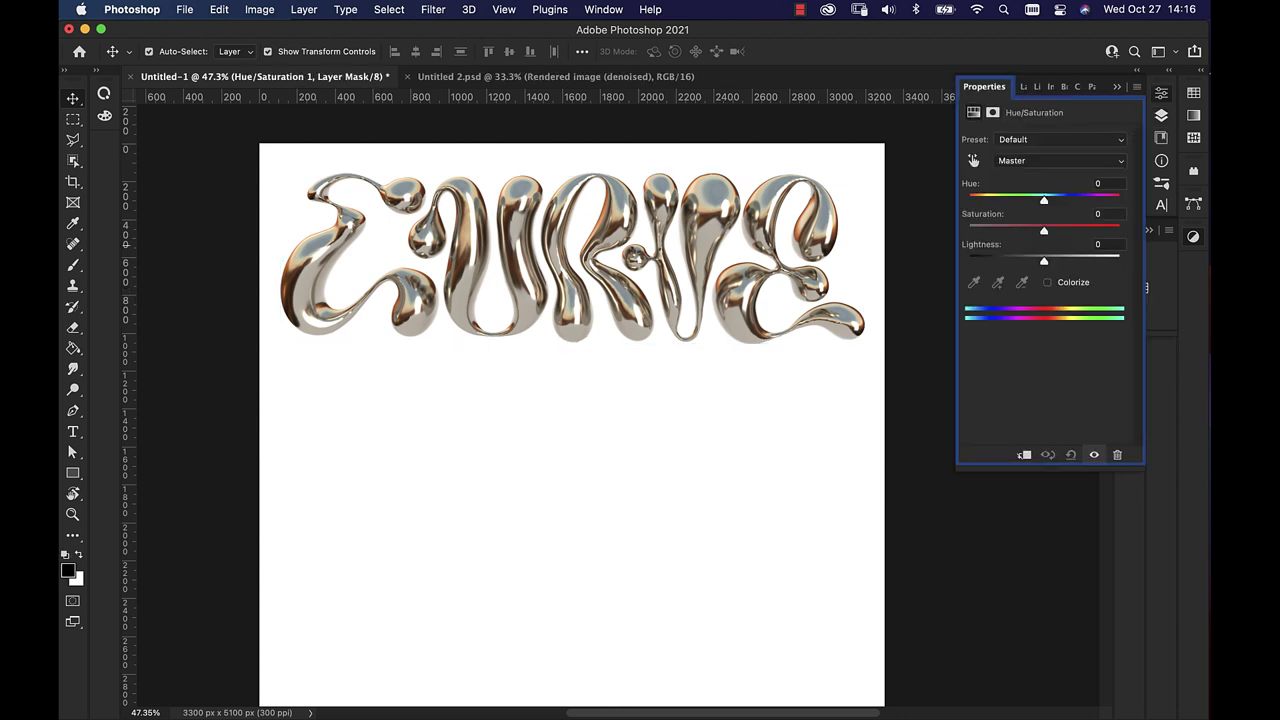
{"action": "key", "text": "F7"}
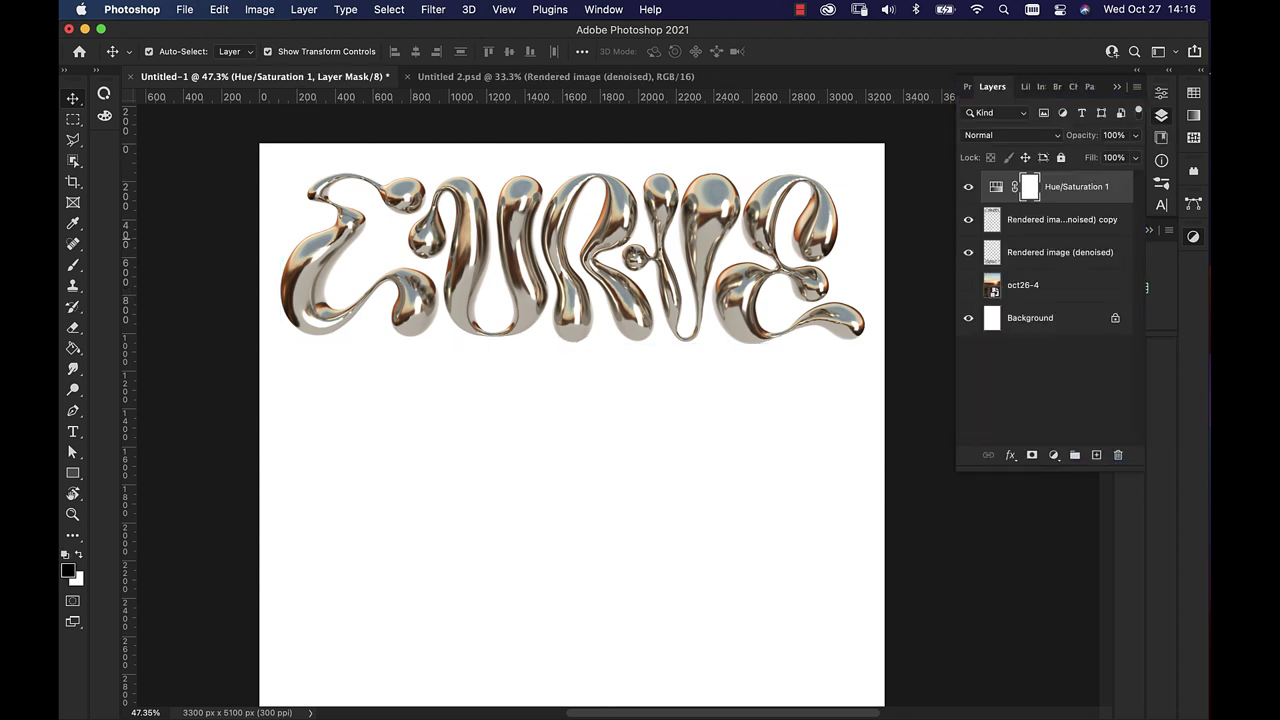
{"action": "left_click", "coordinate": [1118, 455]}
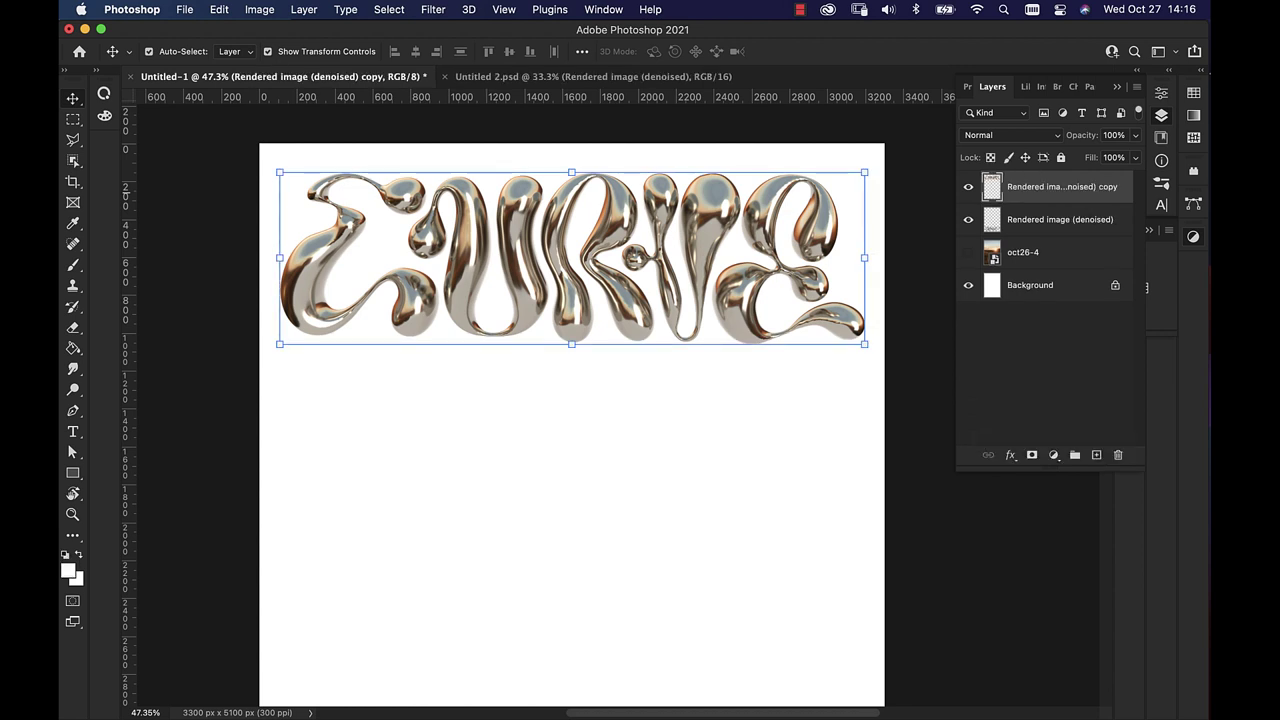
{"action": "left_click", "coordinate": [1193, 236]}
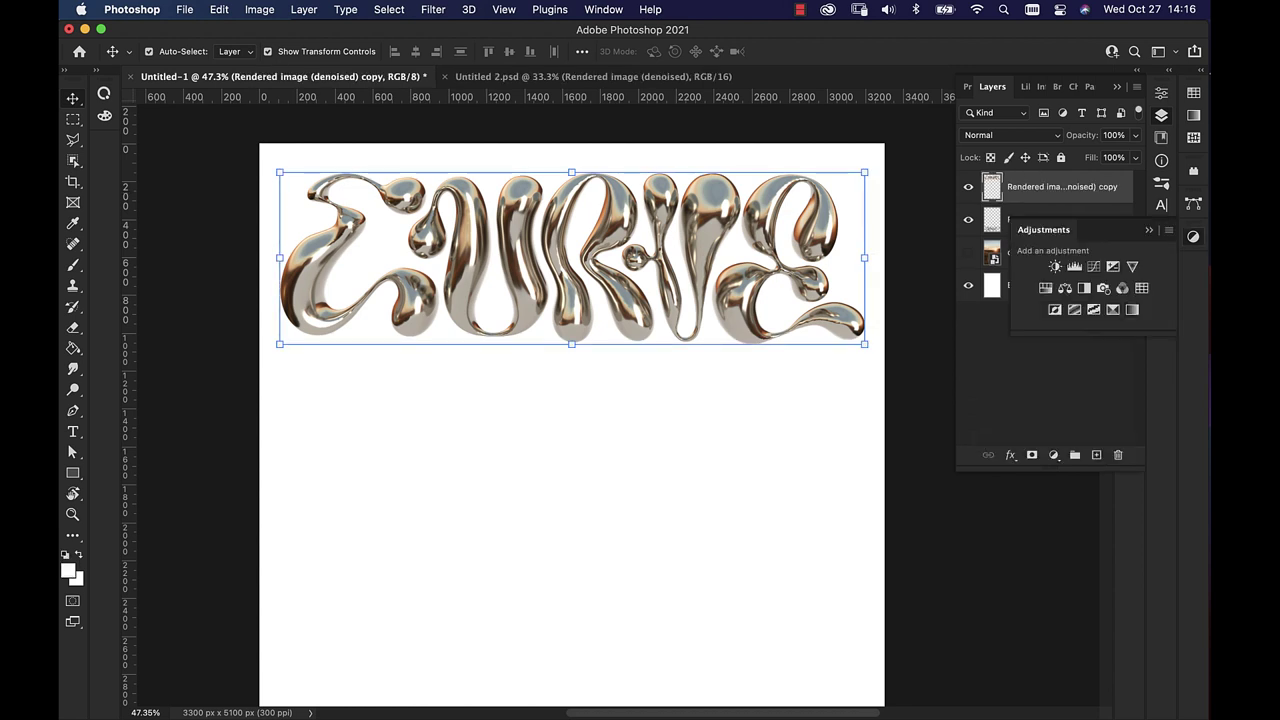
{"action": "left_click", "coordinate": [1131, 309]}
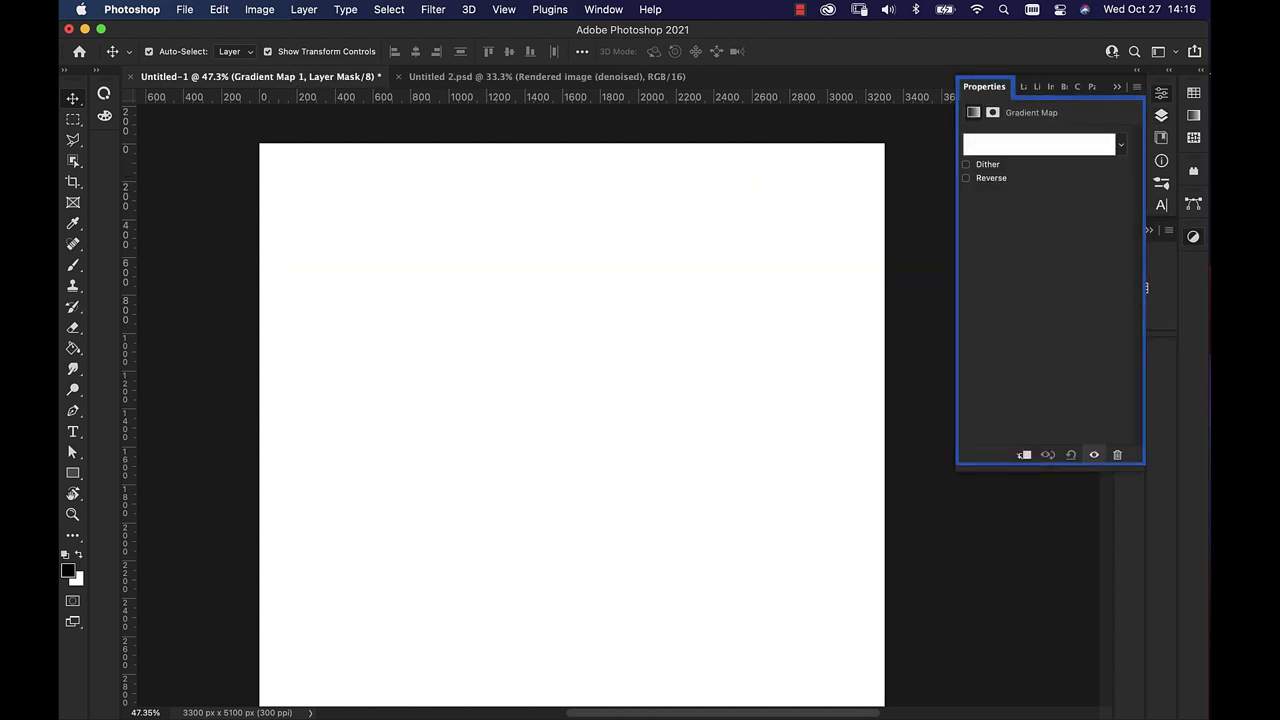
{"action": "key", "text": "F7"}
- Clip the Gradient Map to the top lettering copy and rename that layer '3d render'
{"action": "right_click", "coordinate": [1120, 188]}
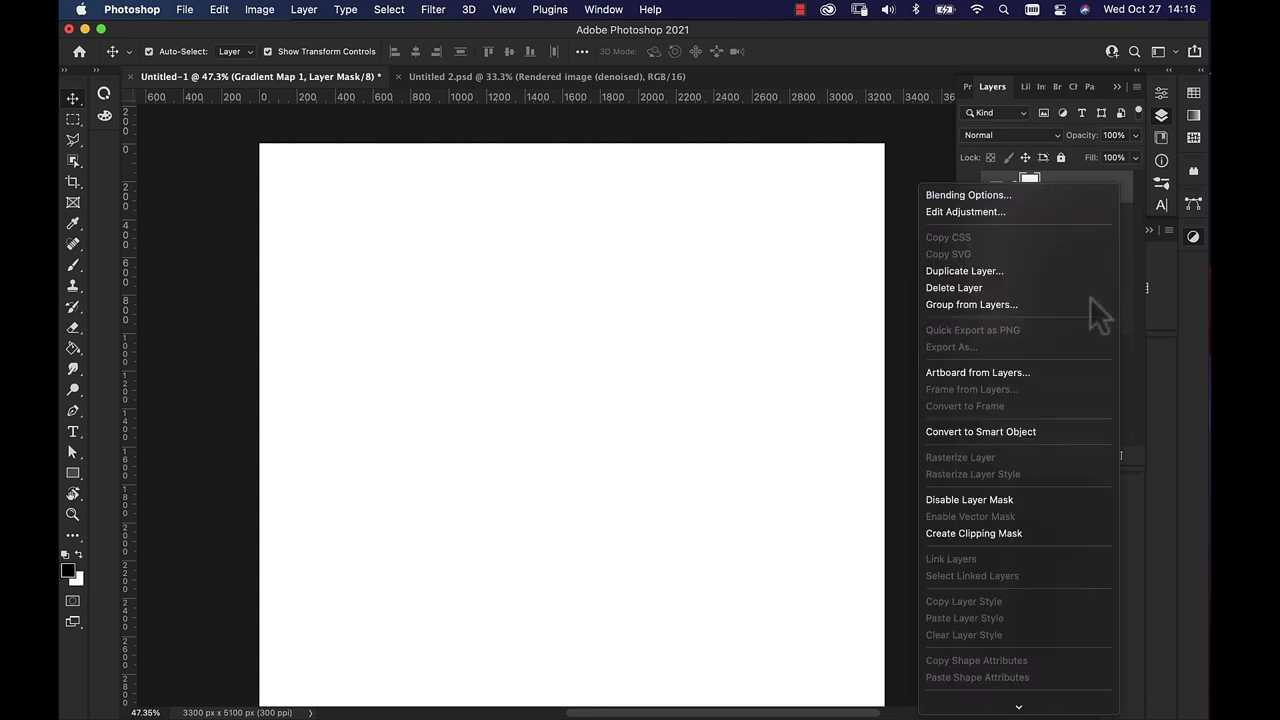
{"action": "left_click", "coordinate": [1018, 533]}
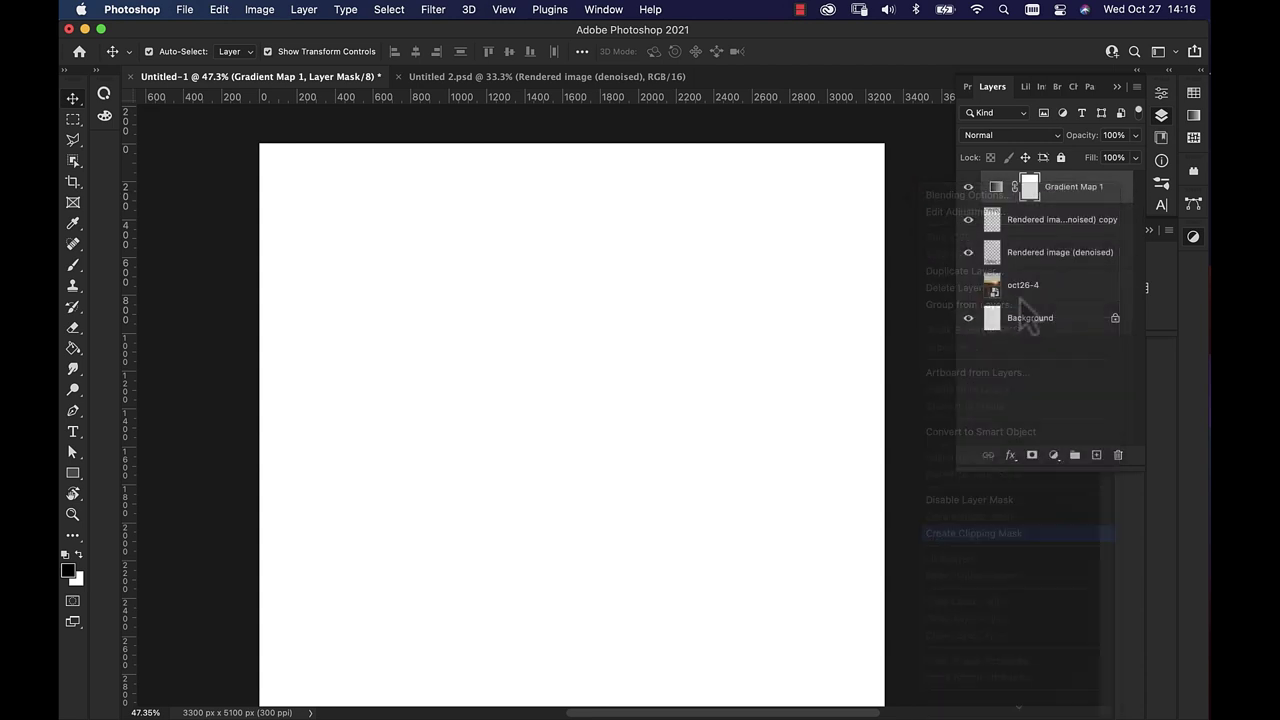
{"action": "double_click", "coordinate": [1064, 222]}
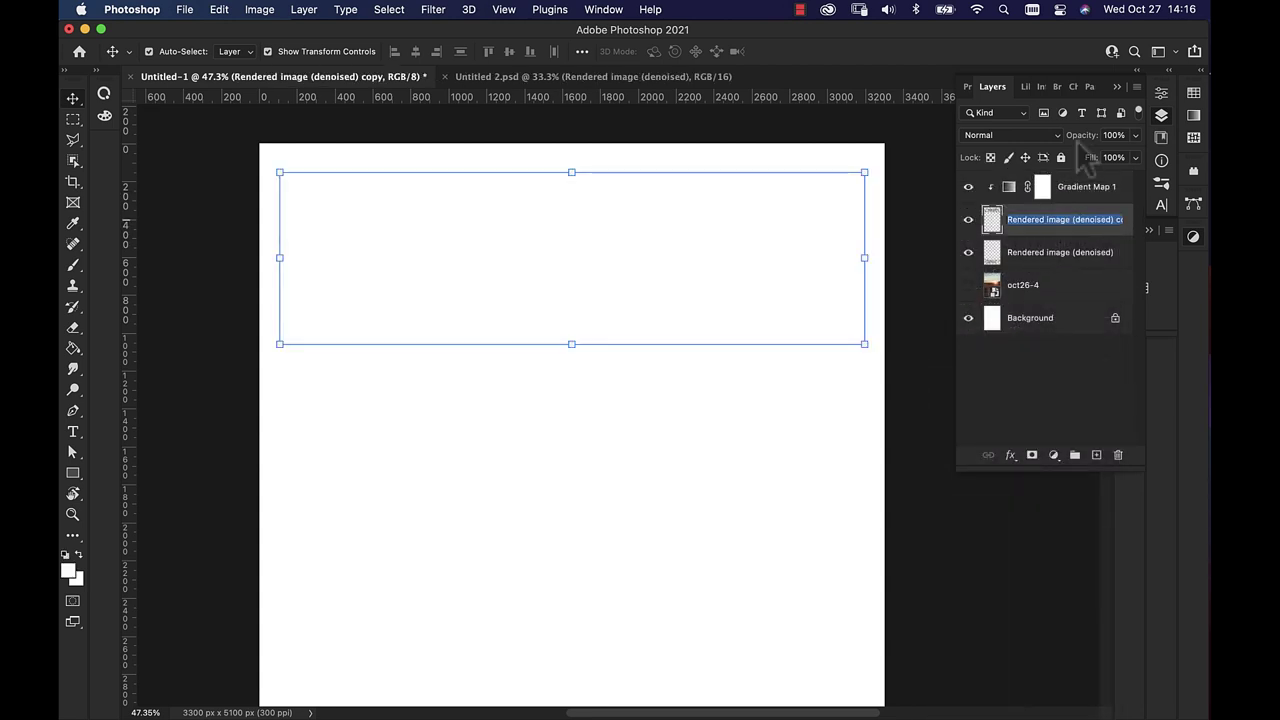
{"action": "type", "text": "3d r"}
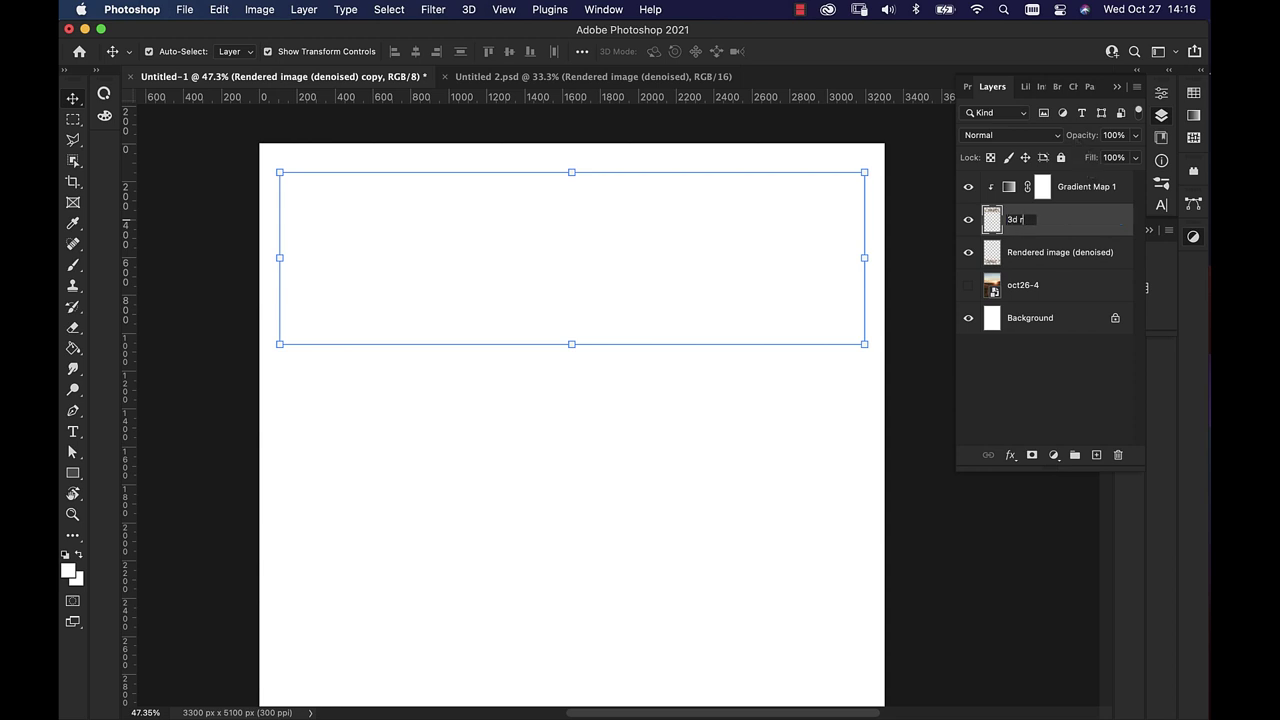
{"action": "type", "text": "ender"}
{"action": "key", "text": "Return"}
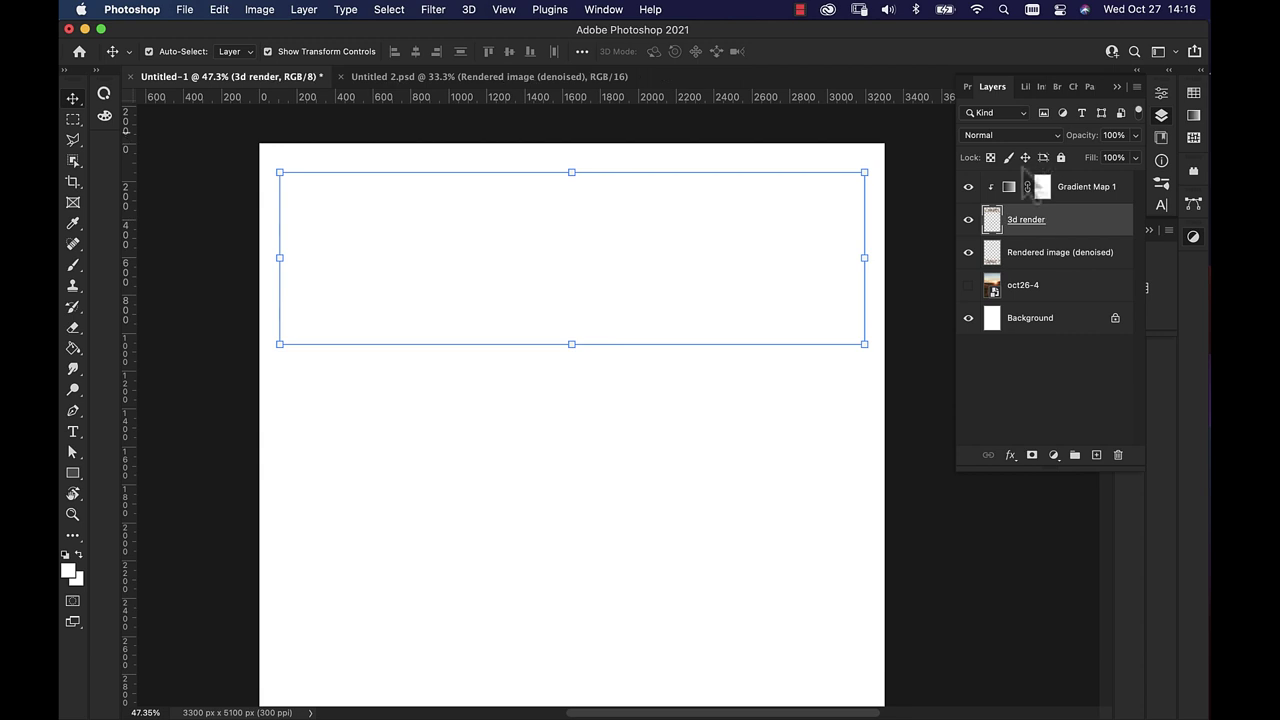
{"action": "double_click", "coordinate": [1009, 186]}
- Preview several gradient presets and settle on the light-blue gradient for Gradient Map 1
{"action": "left_click", "coordinate": [1025, 142]}
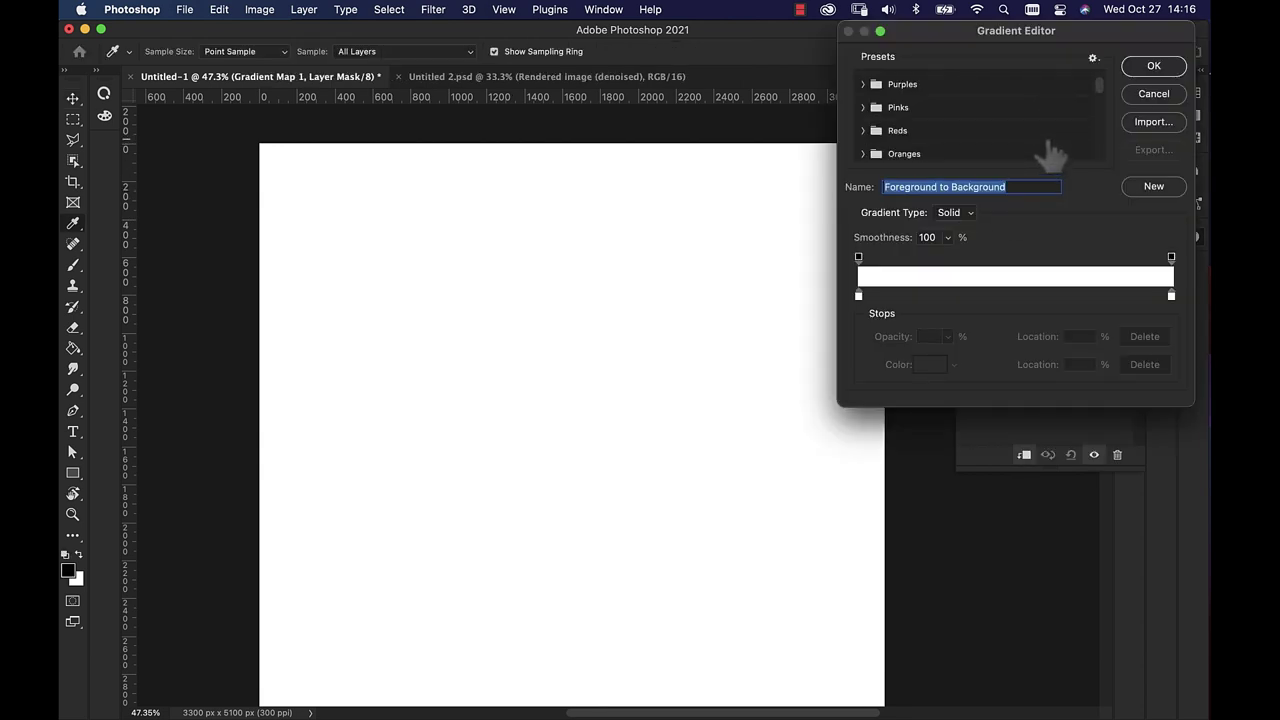
{"action": "scroll", "coordinate": [1050, 150], "scroll_direction": "down", "scroll_amount": 5}
{"action": "left_click", "coordinate": [968, 150]}
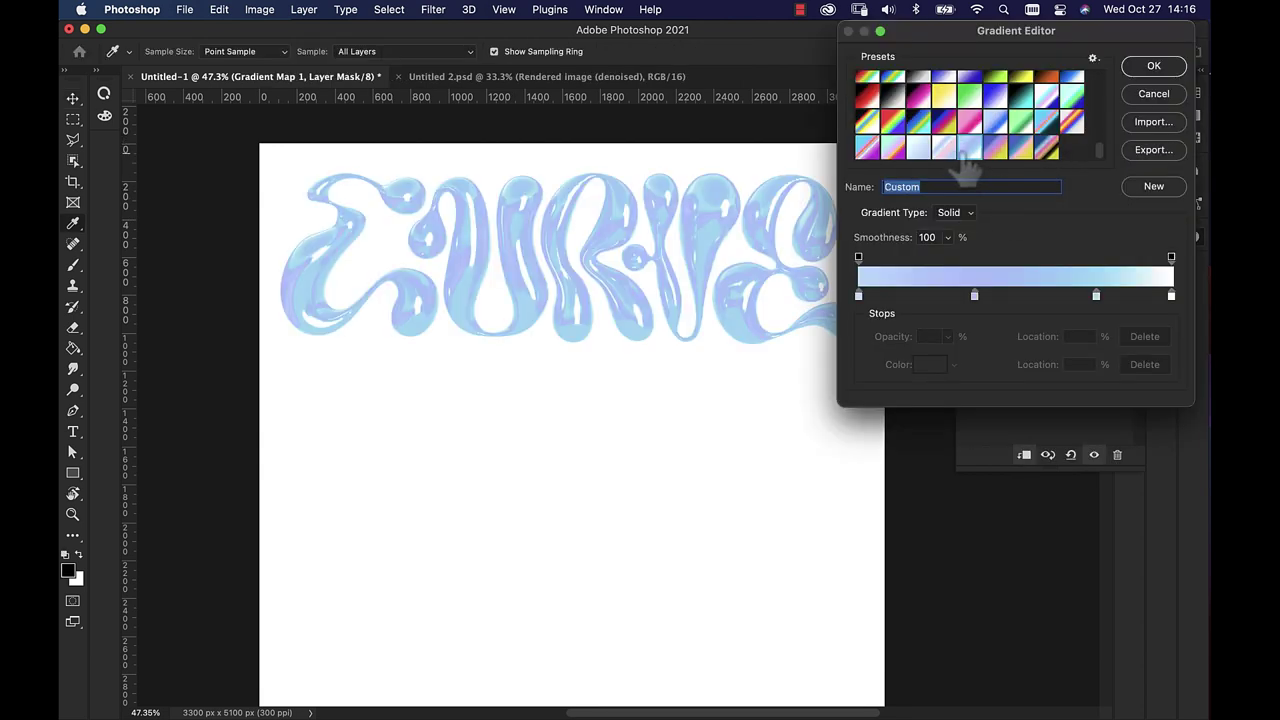
{"action": "left_click", "coordinate": [944, 150]}
{"action": "left_click", "coordinate": [920, 150]}
{"action": "left_click", "coordinate": [1018, 150]}
{"action": "left_click", "coordinate": [1042, 150]}
{"action": "left_click", "coordinate": [1030, 148]}
{"action": "left_click", "coordinate": [994, 150]}
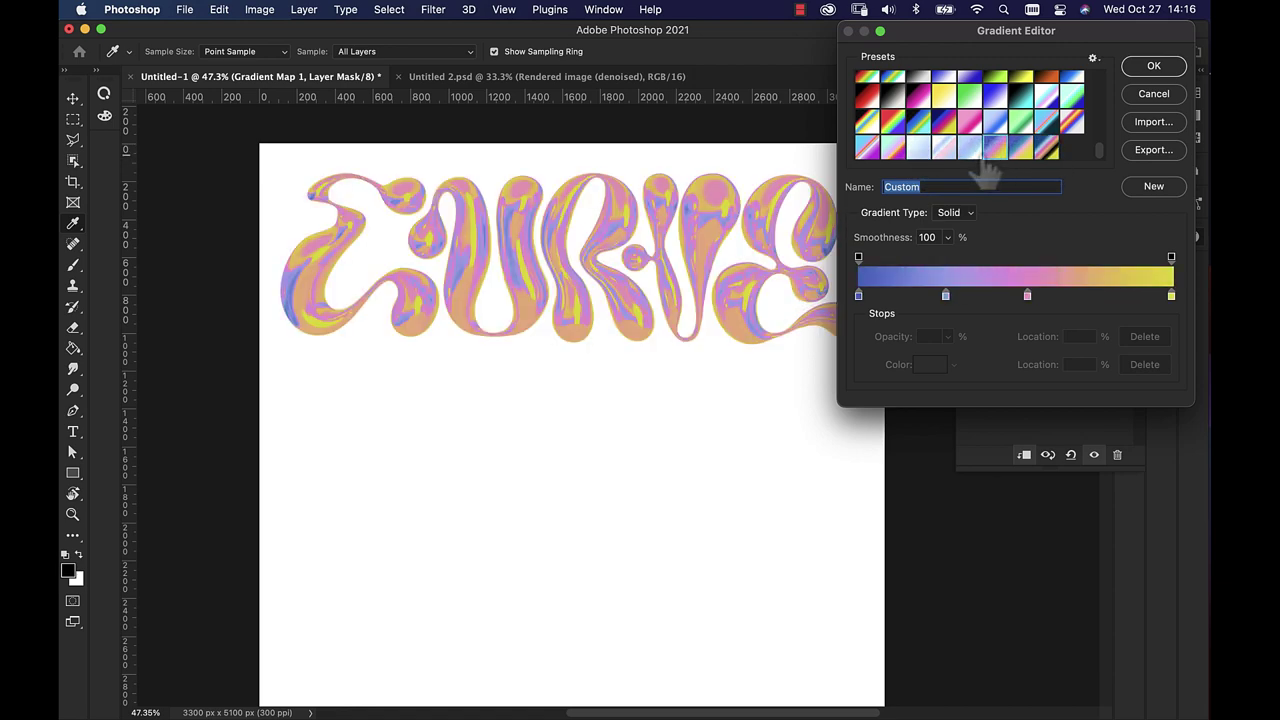
{"action": "left_click", "coordinate": [968, 148]}
{"action": "left_click", "coordinate": [994, 150]}
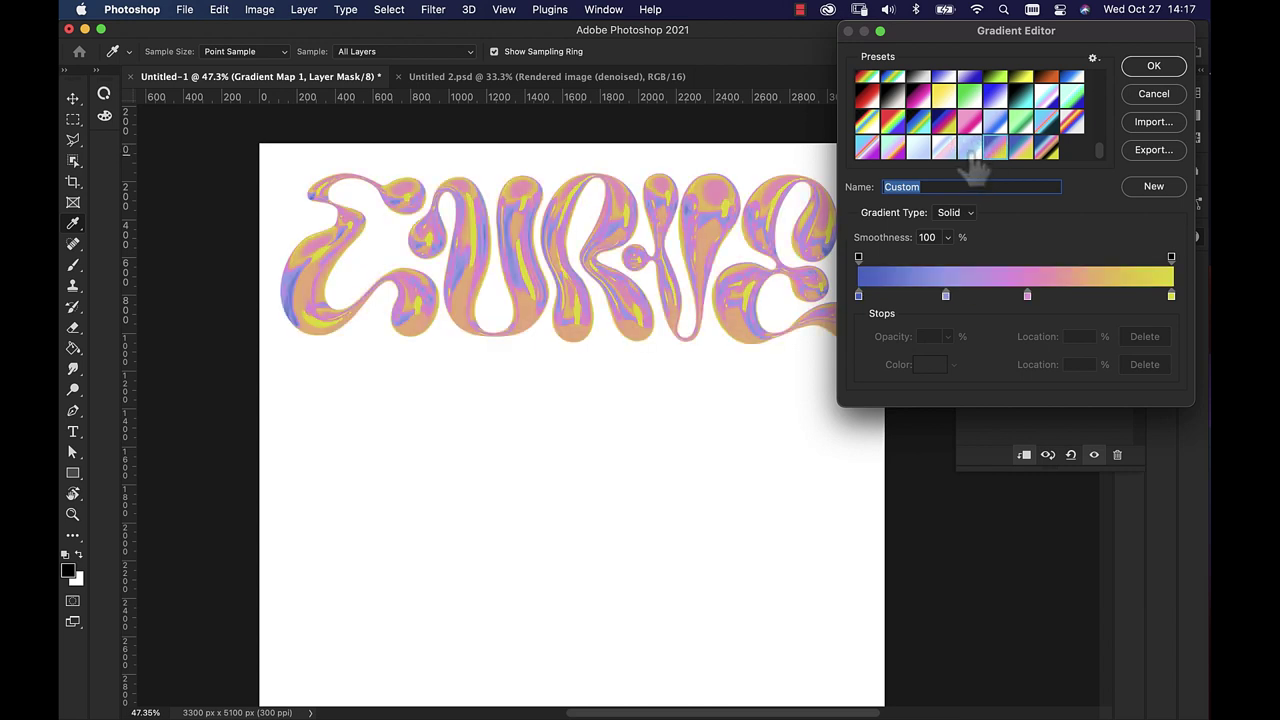
{"action": "left_click", "coordinate": [968, 148]}
{"action": "left_click", "coordinate": [1153, 66]}
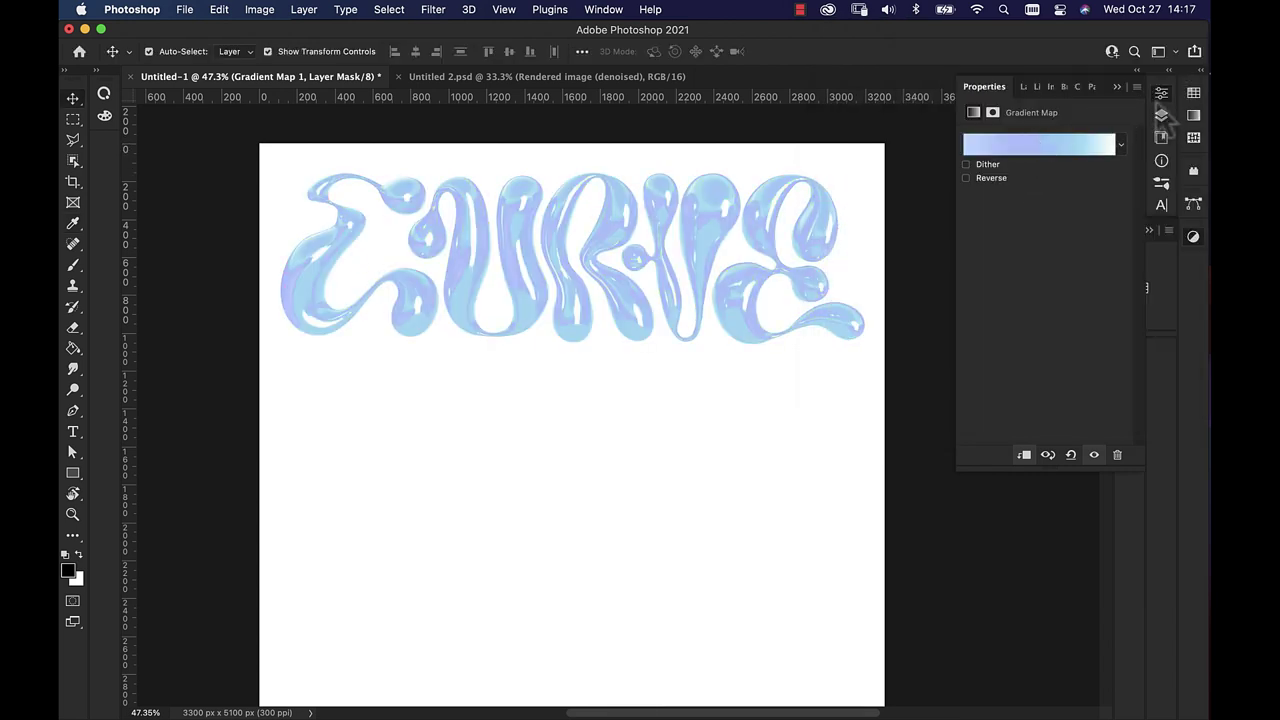
- Set Gradient Map 1's blend mode to Hue
{"action": "left_click", "coordinate": [1162, 117]}
{"action": "left_click", "coordinate": [1022, 136]}
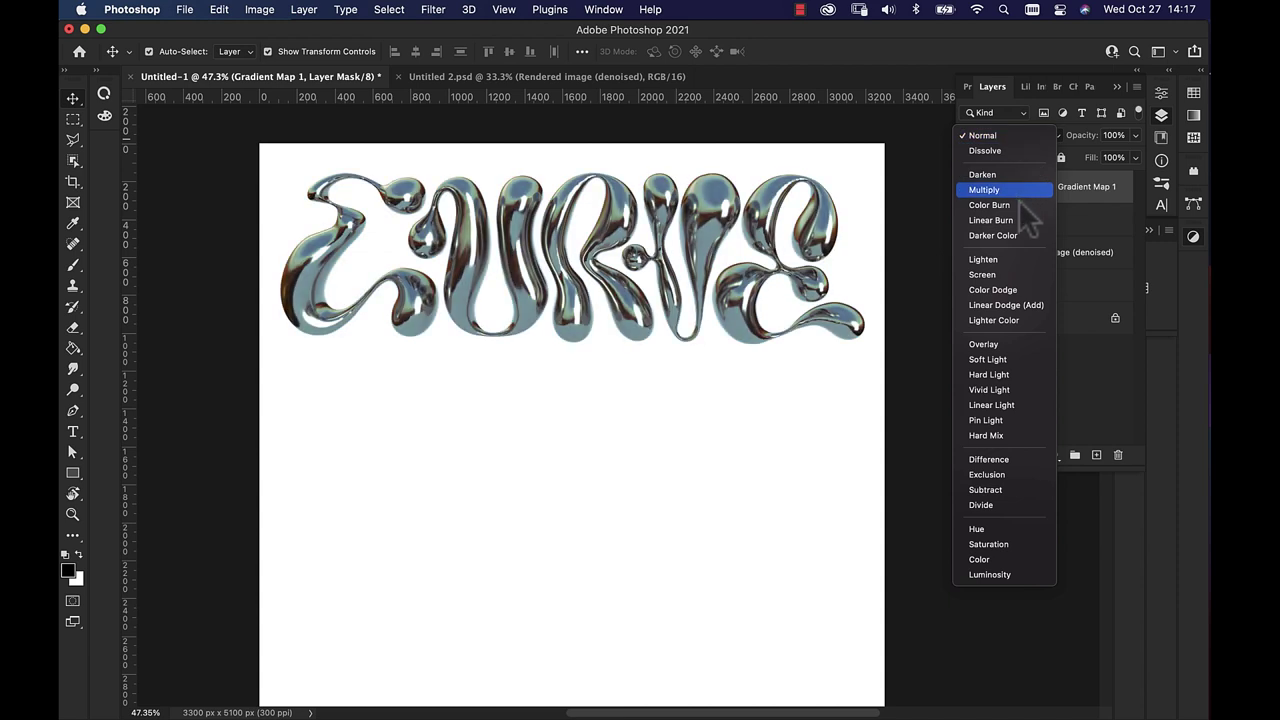
{"action": "left_click", "coordinate": [1040, 136]}
{"action": "left_click", "coordinate": [1003, 142]}
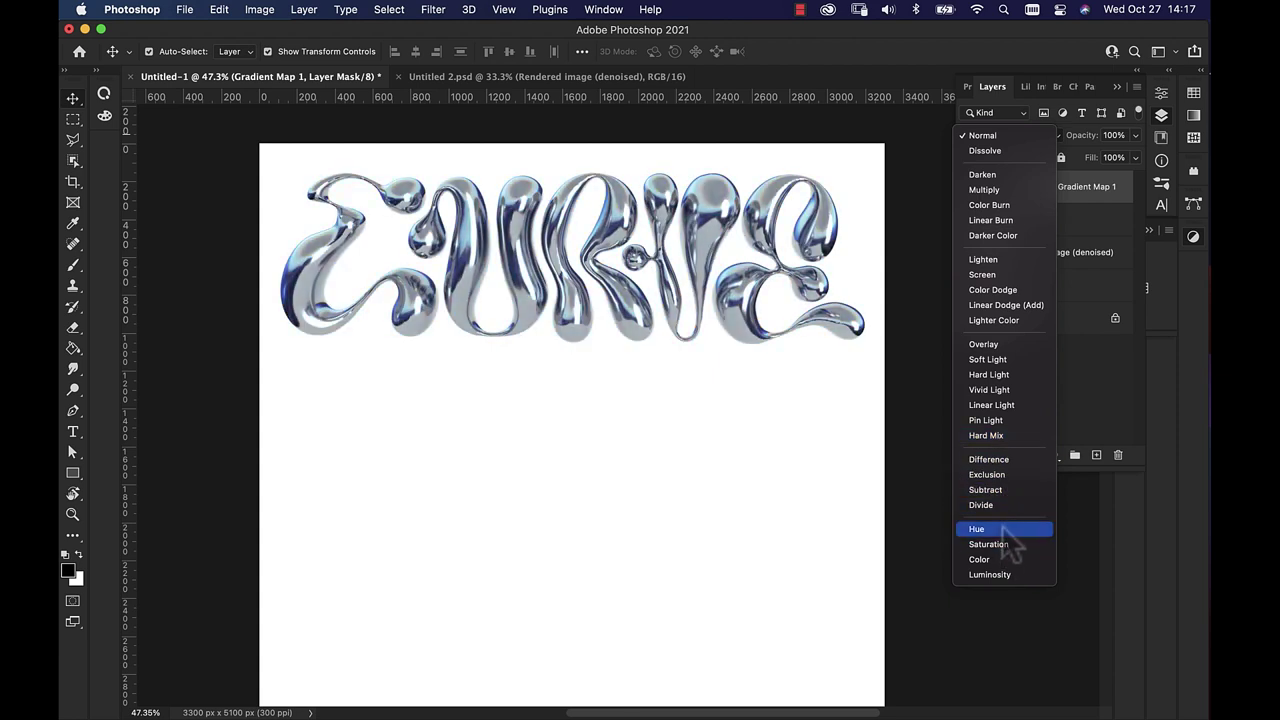
{"action": "left_click", "coordinate": [1008, 533]}
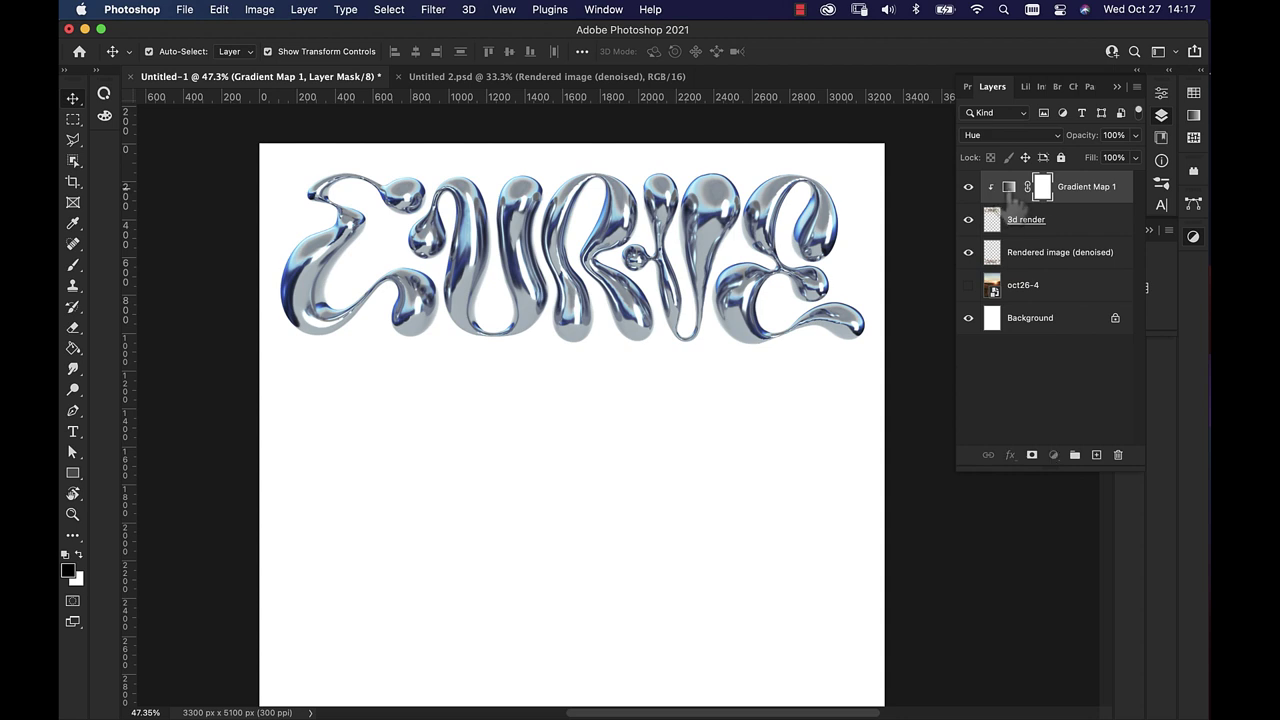
- Try various presets and apply the blue-purple-pink-yellow gradient to Gradient Map 1
{"action": "double_click", "coordinate": [1010, 190]}
{"action": "left_click", "coordinate": [1095, 148]}
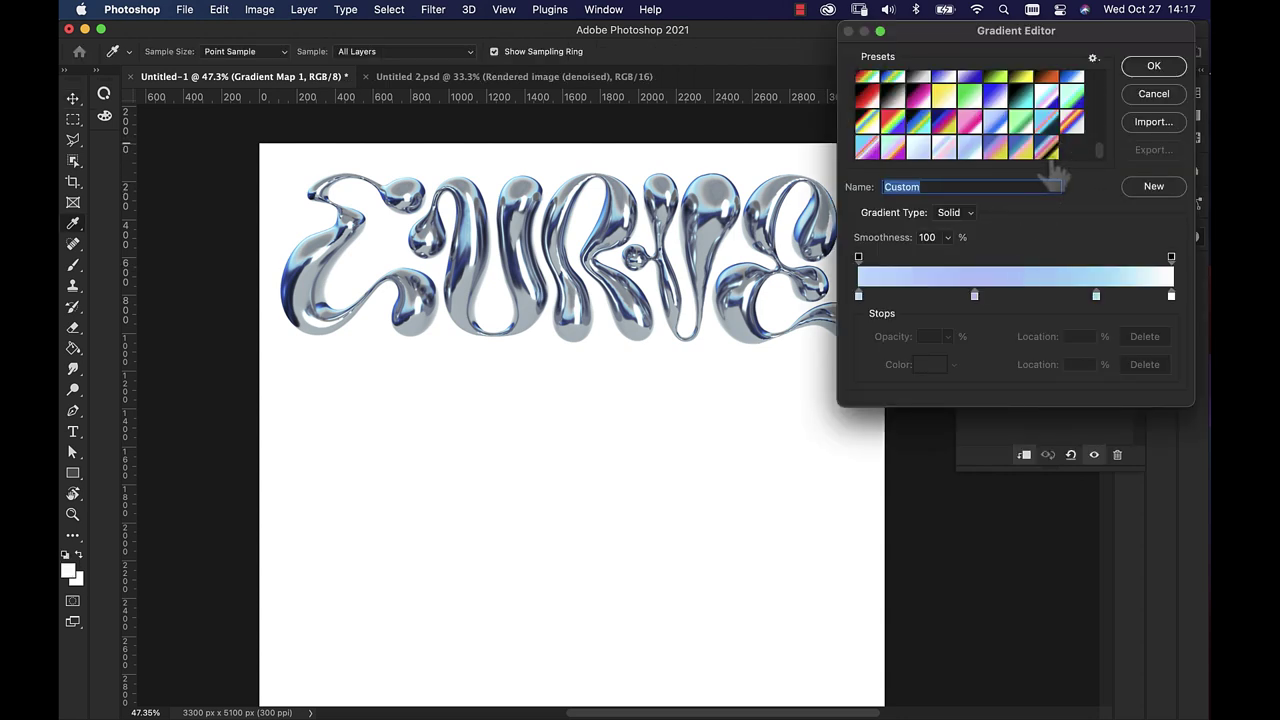
{"action": "left_click", "coordinate": [1046, 147]}
{"action": "left_click", "coordinate": [1020, 147]}
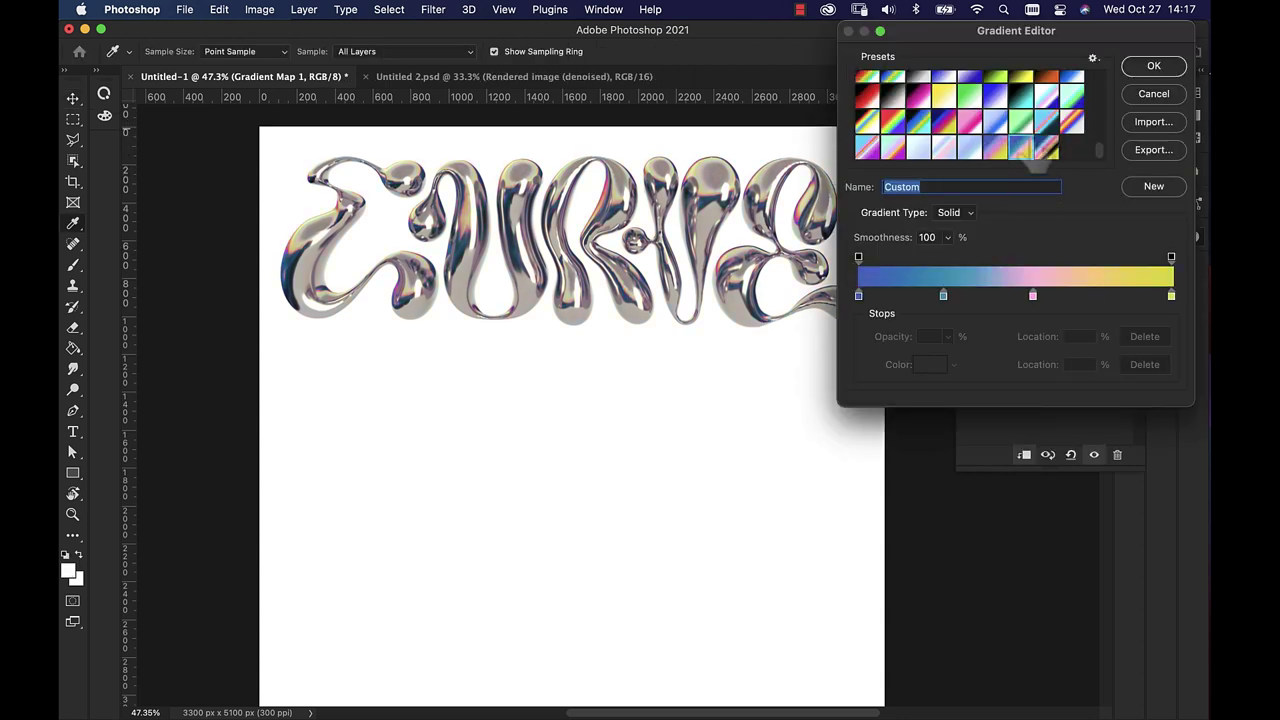
{"action": "left_click", "coordinate": [1046, 121]}
{"action": "left_click", "coordinate": [1072, 121]}
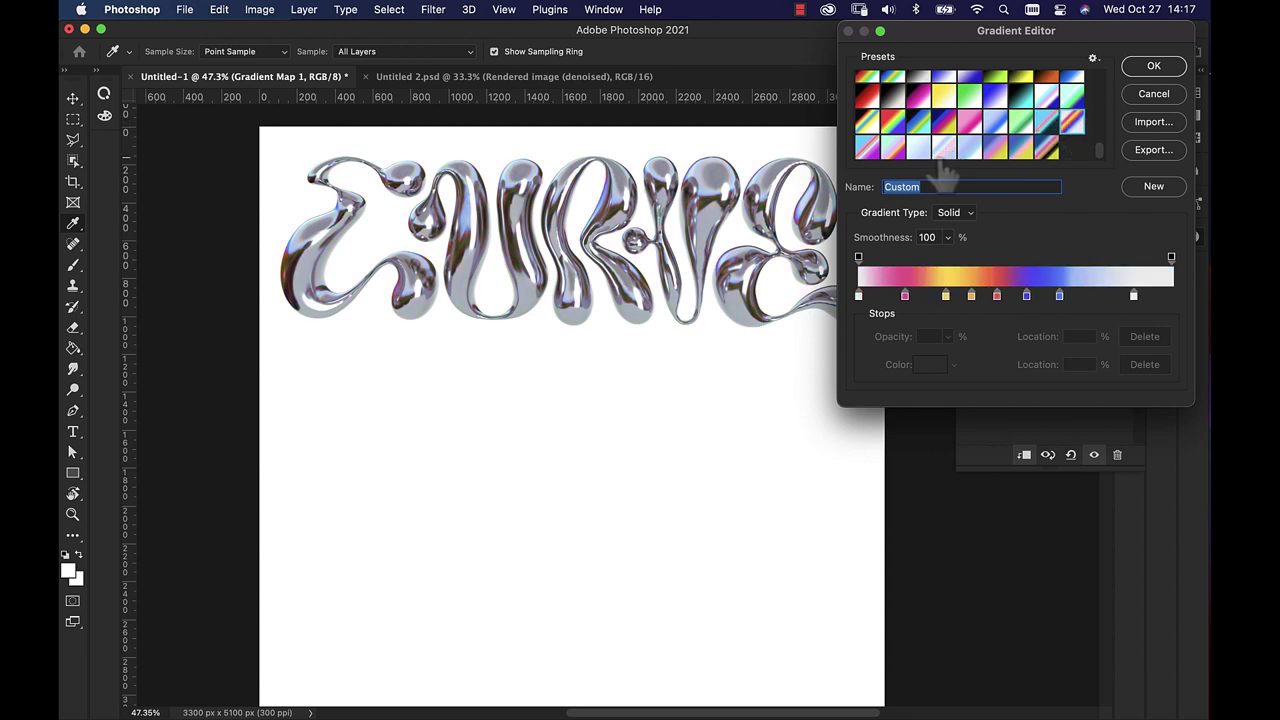
{"action": "left_click", "coordinate": [892, 148]}
{"action": "left_click", "coordinate": [866, 147]}
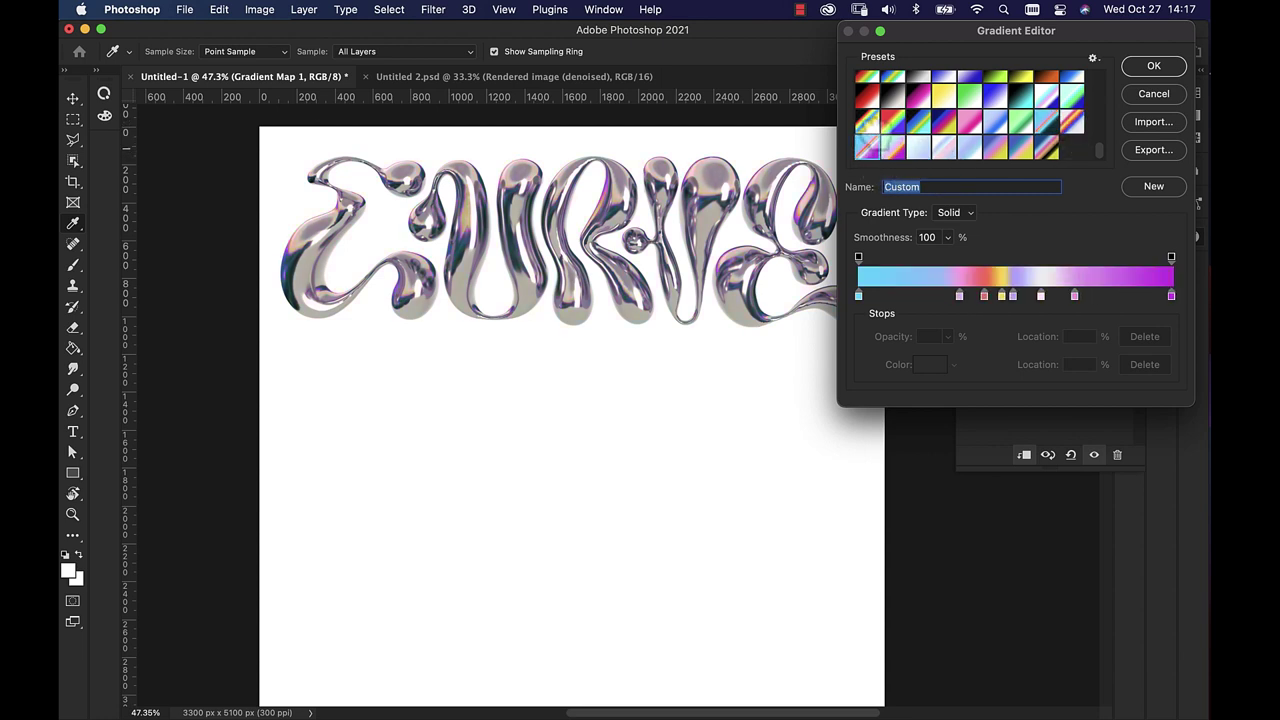
{"action": "left_click", "coordinate": [866, 121]}
{"action": "left_click", "coordinate": [918, 121]}
{"action": "left_click", "coordinate": [944, 95]}
{"action": "left_click", "coordinate": [996, 95]}
{"action": "left_click", "coordinate": [1046, 121]}
{"action": "left_click", "coordinate": [1020, 147]}
{"action": "left_click", "coordinate": [996, 148]}
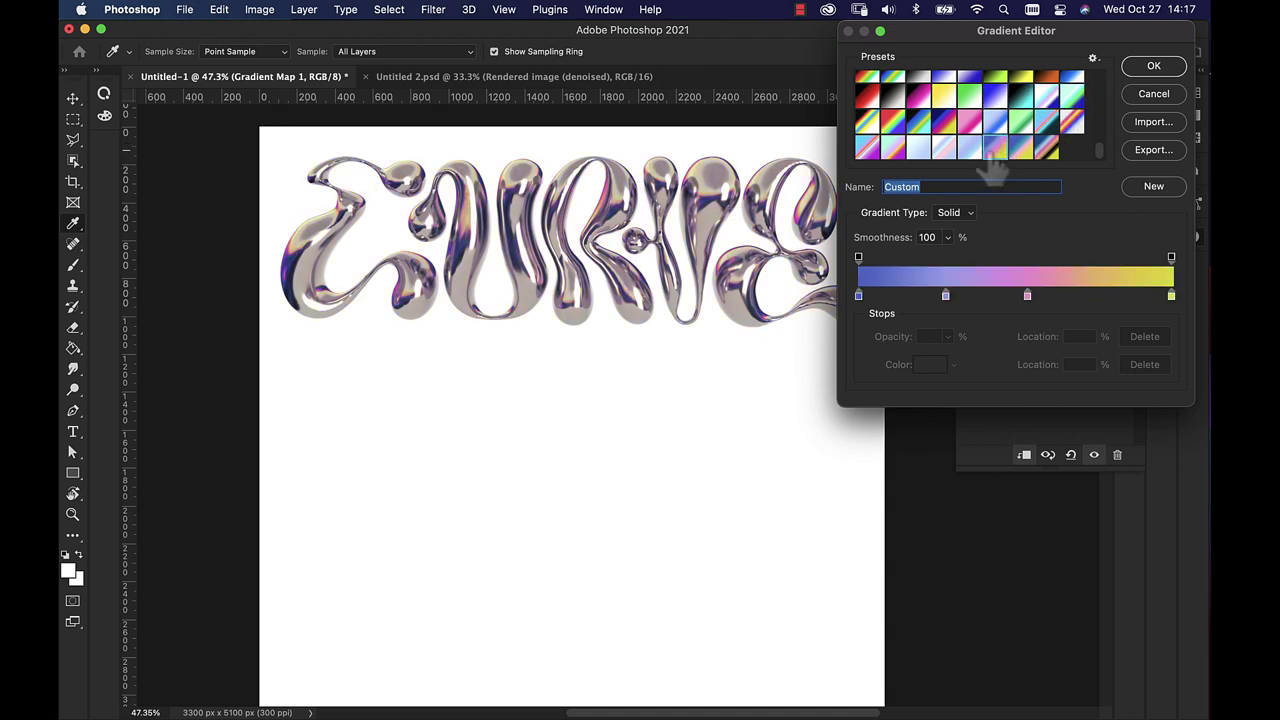
{"action": "left_click", "coordinate": [1153, 65]}
- Set Gradient Map 1's blend mode back to Normal and preview other modes
{"action": "left_click", "coordinate": [1161, 114]}
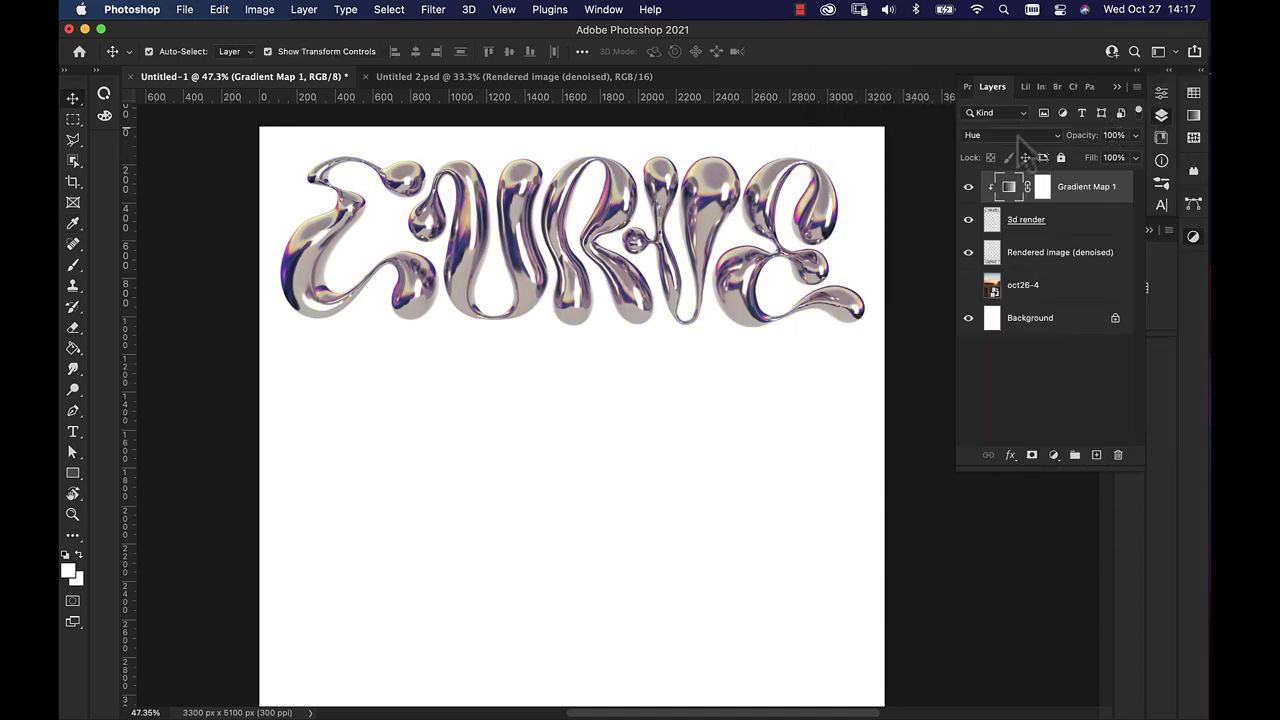
{"action": "left_click", "coordinate": [1005, 135]}
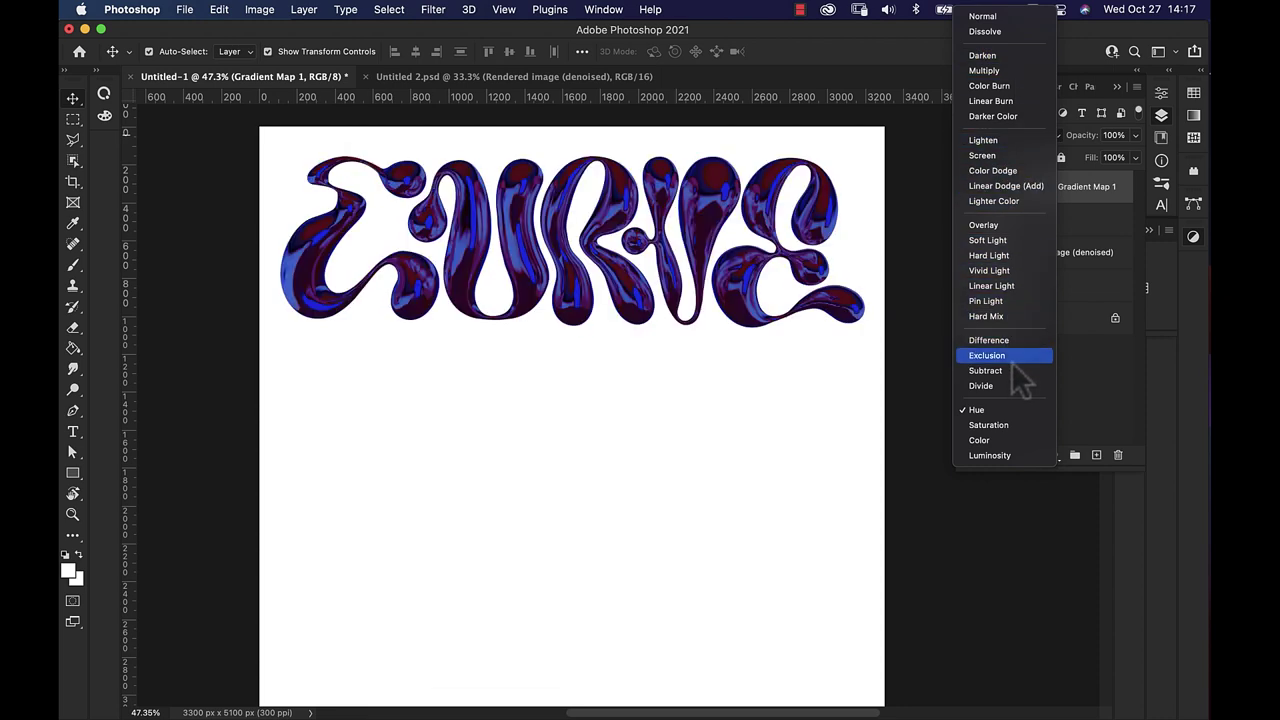
{"action": "left_click", "coordinate": [915, 210]}
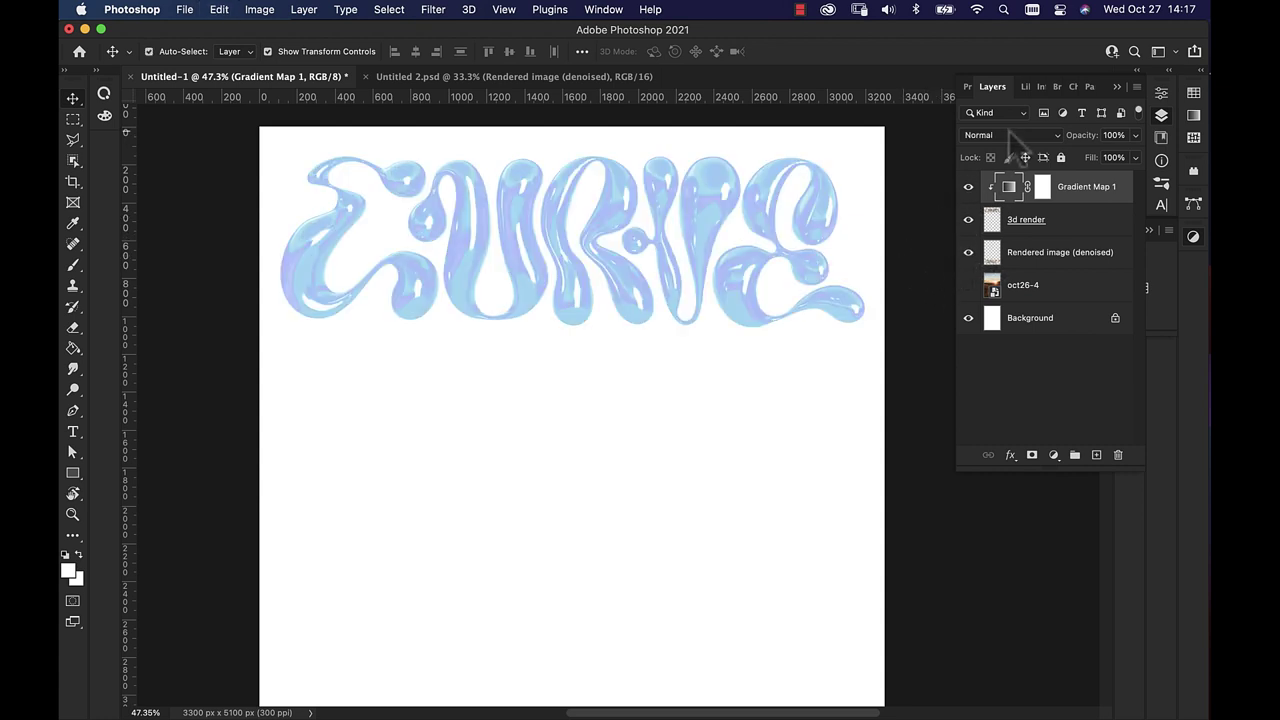
{"action": "left_click", "coordinate": [1015, 136]}
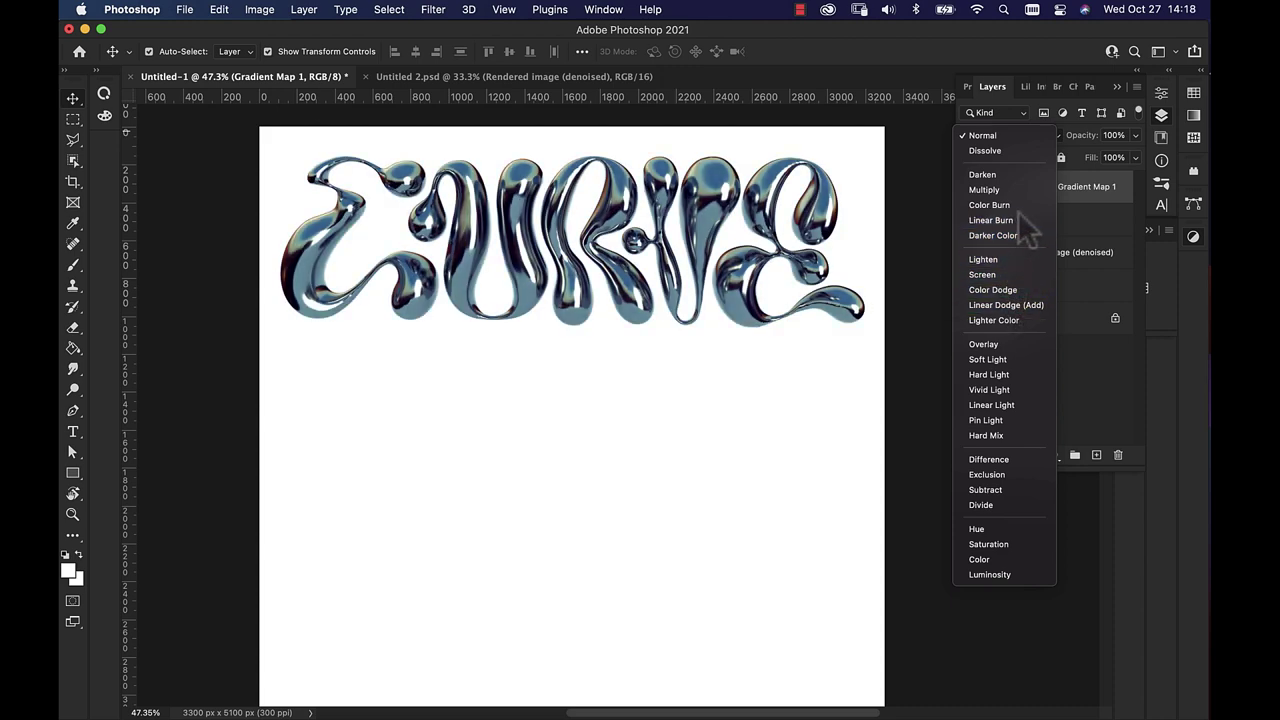
- Duplicate the 3d render layer and move the original above Gradient Map 1
{"action": "key", "text": "Escape"}
{"action": "left_click", "coordinate": [1085, 219]}
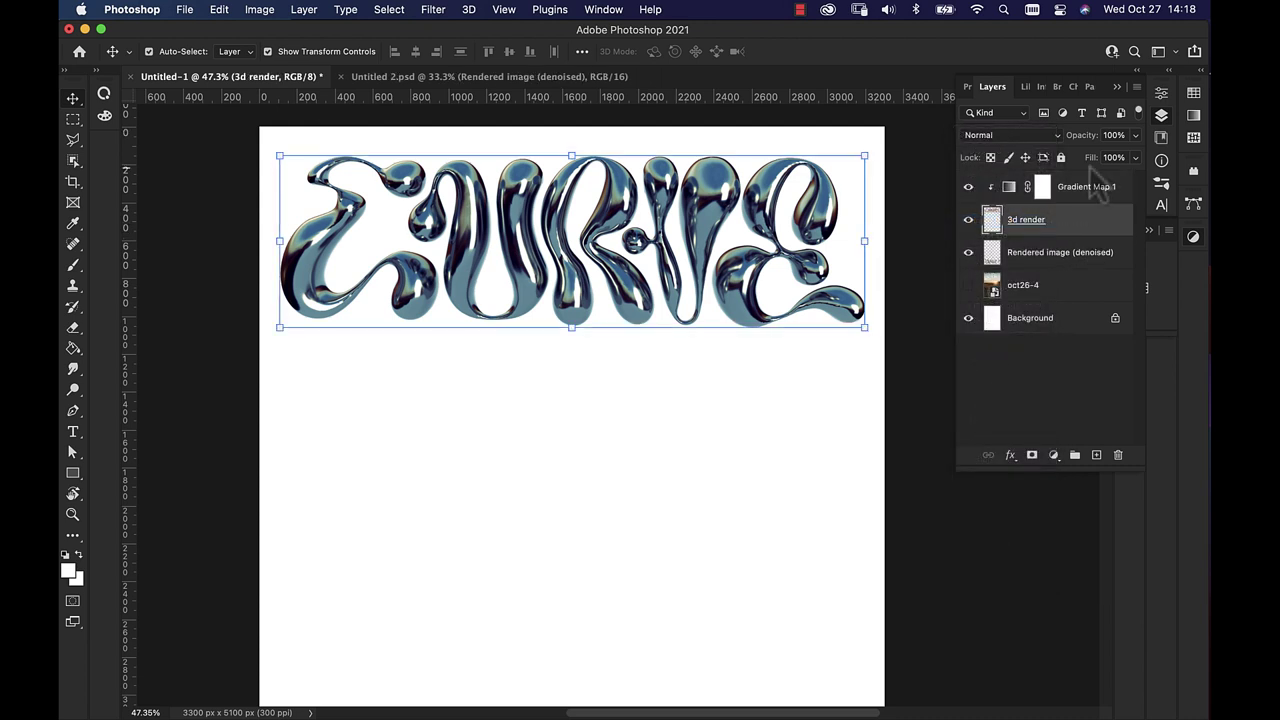
{"action": "key", "text": "super+j"}
{"action": "left_click_drag", "start_coordinate": [1048, 228], "coordinate": [1043, 185]}
{"action": "left_click", "coordinate": [1025, 252]}
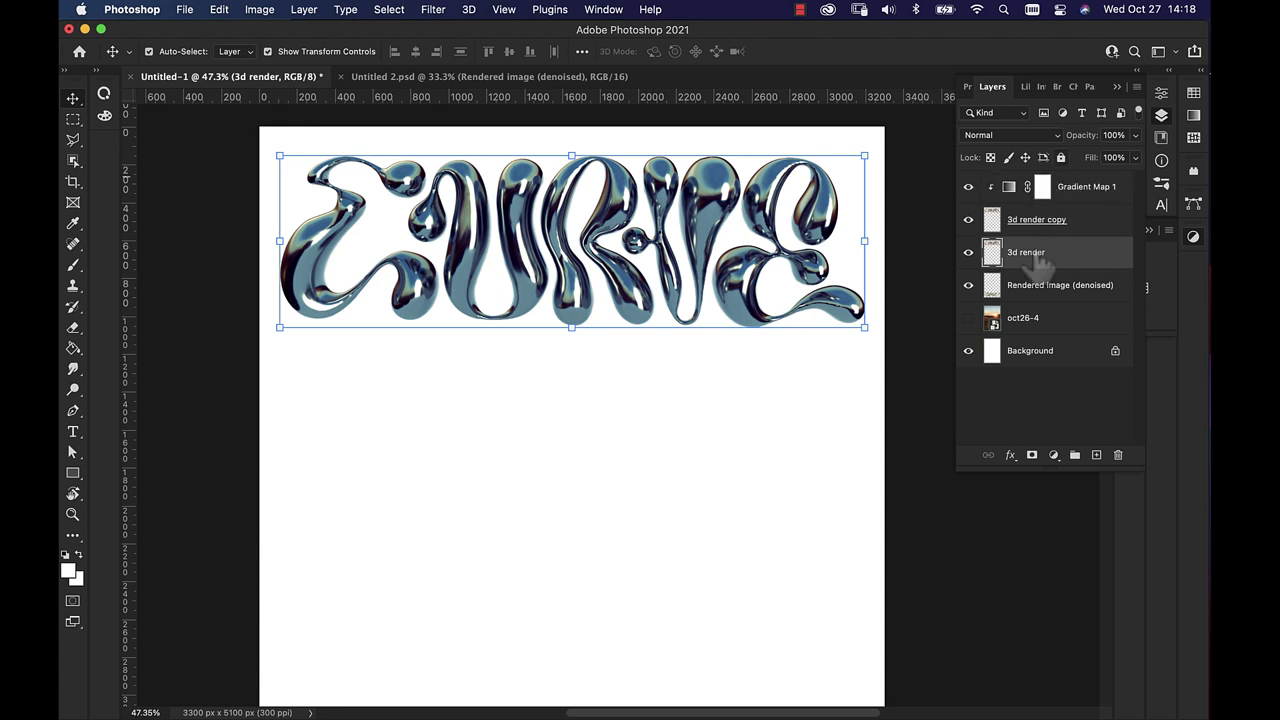
{"action": "left_click_drag", "start_coordinate": [1025, 252], "coordinate": [1045, 188]}
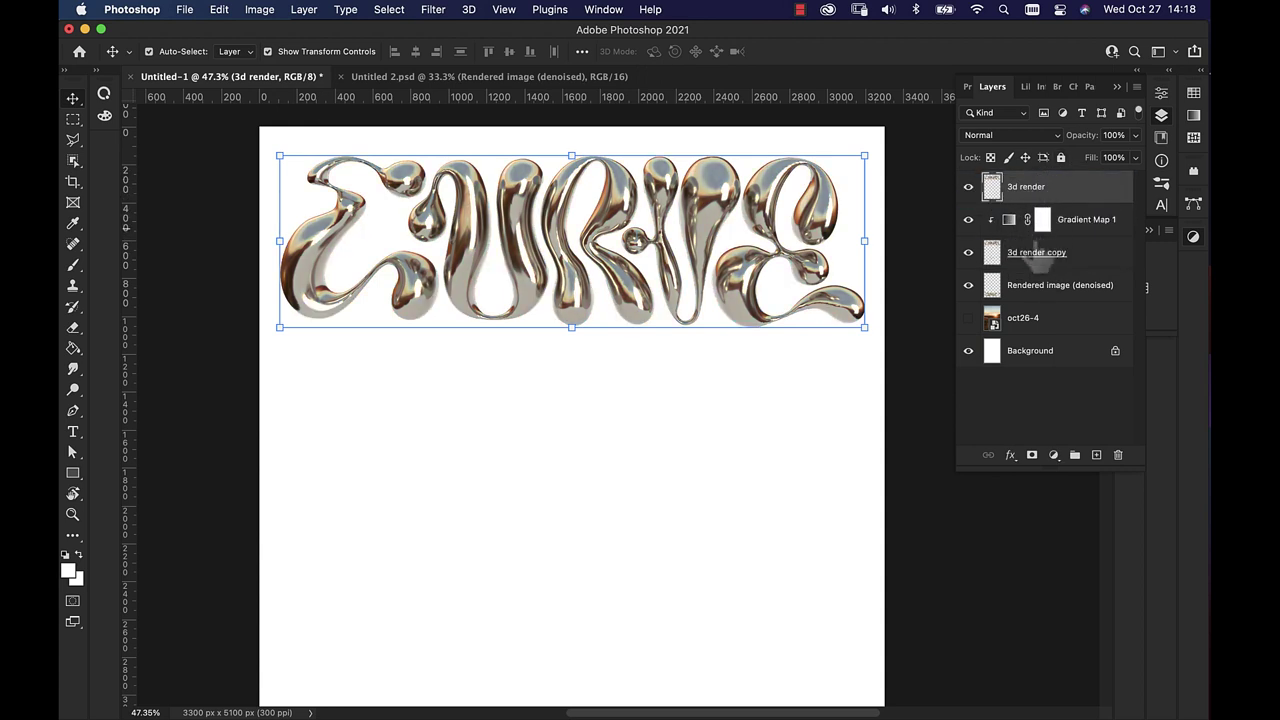
- In 3d render's Layer Style, test Inner Shadow variants and enable Inner Glow
{"action": "double_click", "coordinate": [1080, 218]}
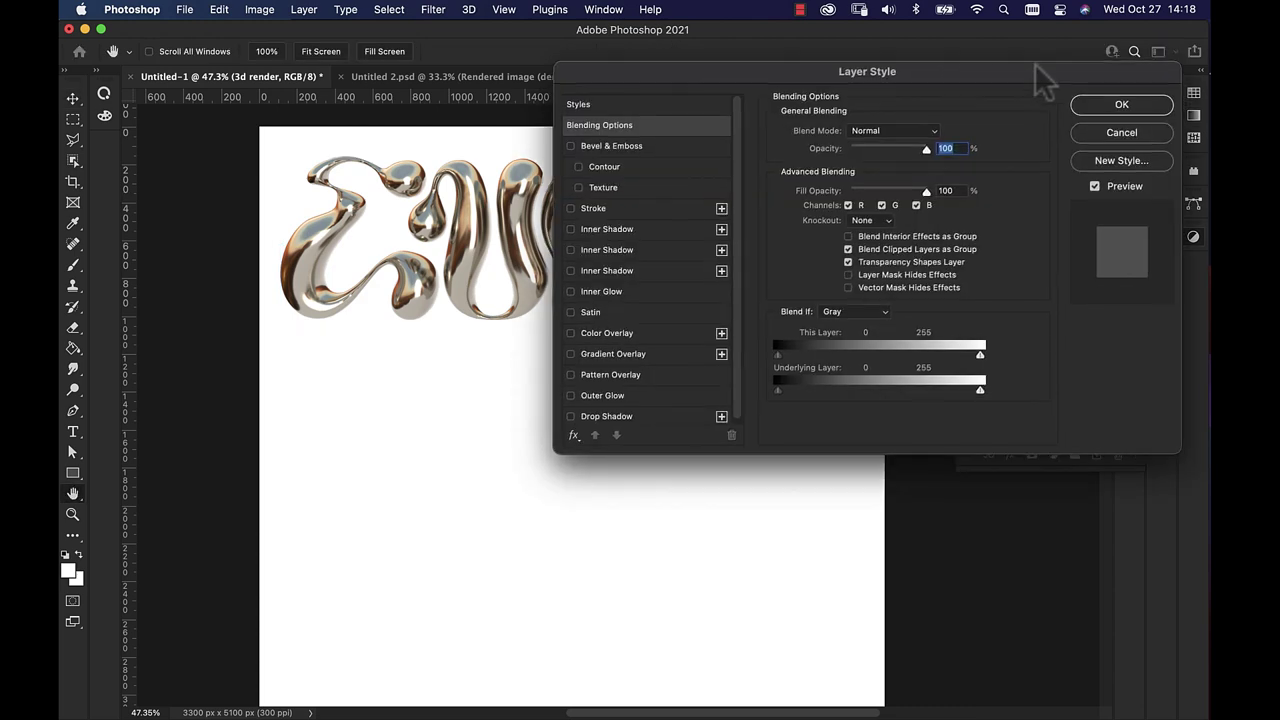
{"action": "left_click_drag", "start_coordinate": [945, 73], "coordinate": [1118, 2]}
{"action": "left_click", "coordinate": [744, 188]}
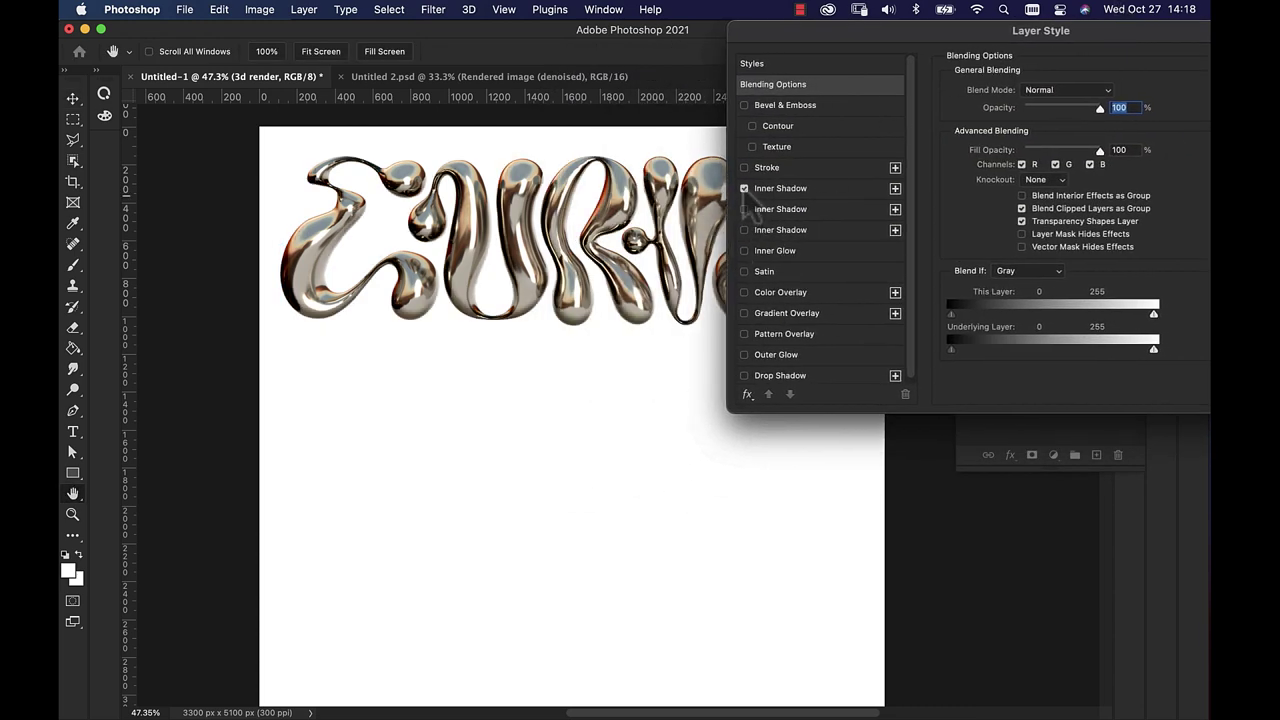
{"action": "left_click_drag", "start_coordinate": [822, 30], "coordinate": [922, 23]}
{"action": "left_click", "coordinate": [843, 190]}
{"action": "left_click", "coordinate": [844, 209]}
{"action": "left_click", "coordinate": [844, 230]}
{"action": "left_click", "coordinate": [844, 230]}
{"action": "left_click", "coordinate": [844, 209]}
{"action": "left_click", "coordinate": [844, 251]}
{"action": "left_click", "coordinate": [844, 251]}
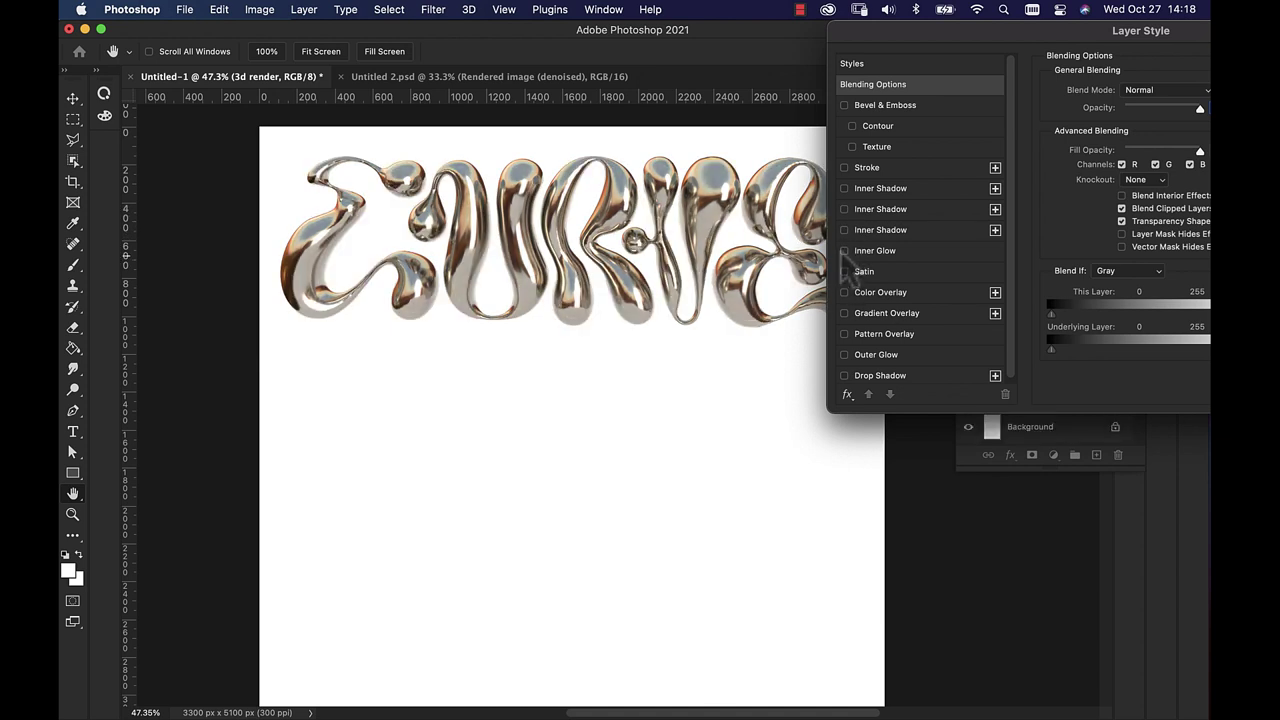
{"action": "left_click", "coordinate": [844, 251]}
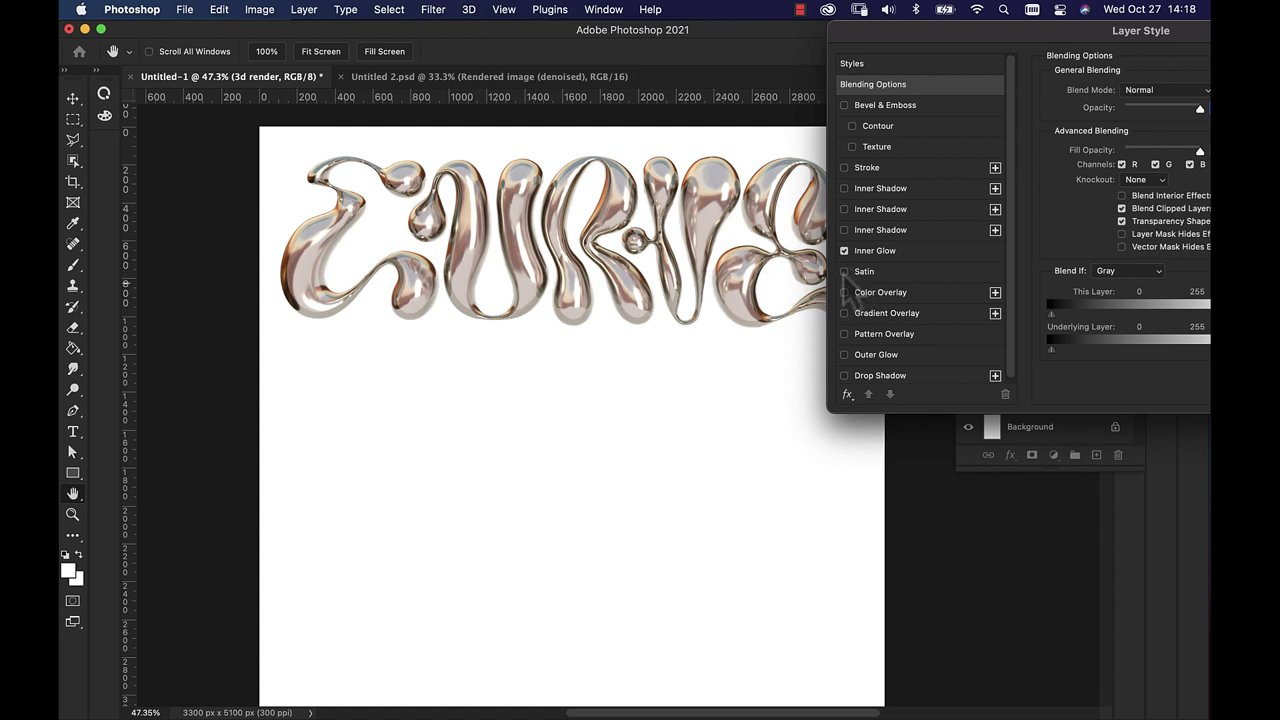
- Add a Satin effect with distance lowered to 11, a different contour and tuned opacity
{"action": "left_click", "coordinate": [844, 272]}
{"action": "left_click", "coordinate": [866, 276]}
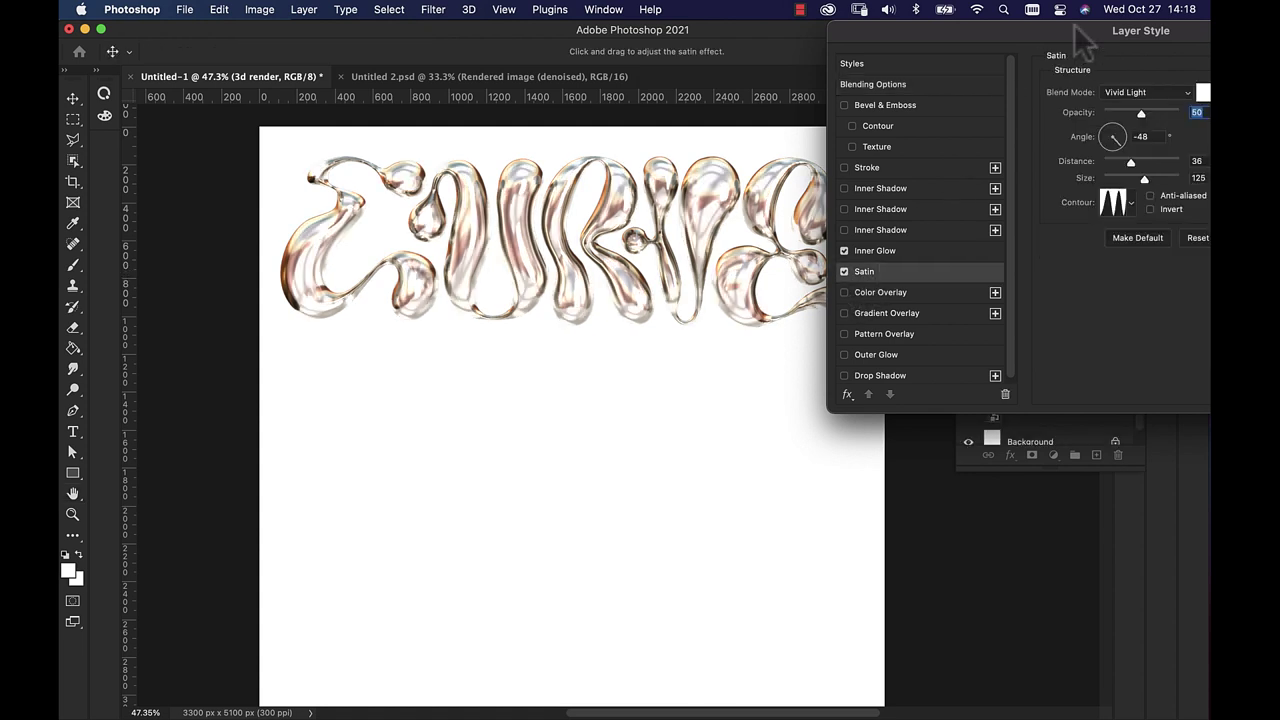
{"action": "left_click_drag", "start_coordinate": [1086, 30], "coordinate": [974, 30]}
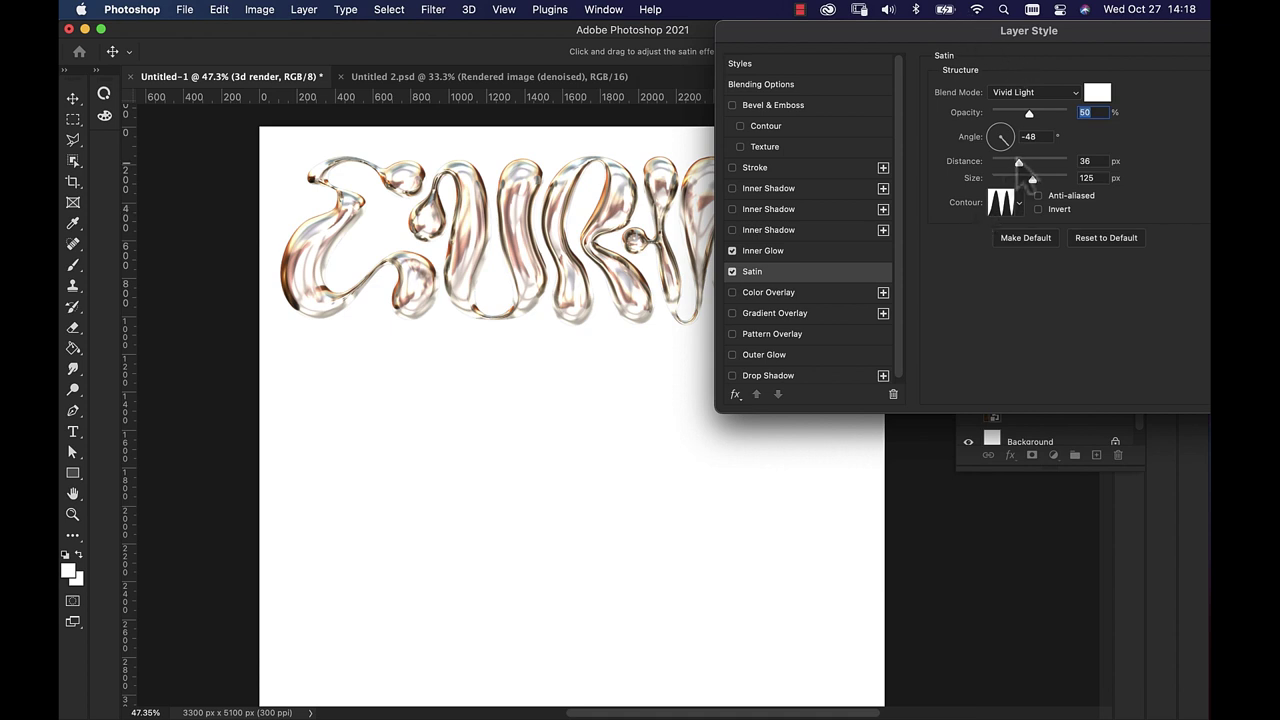
{"action": "left_click_drag", "start_coordinate": [1019, 163], "coordinate": [998, 164]}
{"action": "left_click", "coordinate": [1018, 204]}
{"action": "left_click", "coordinate": [921, 265]}
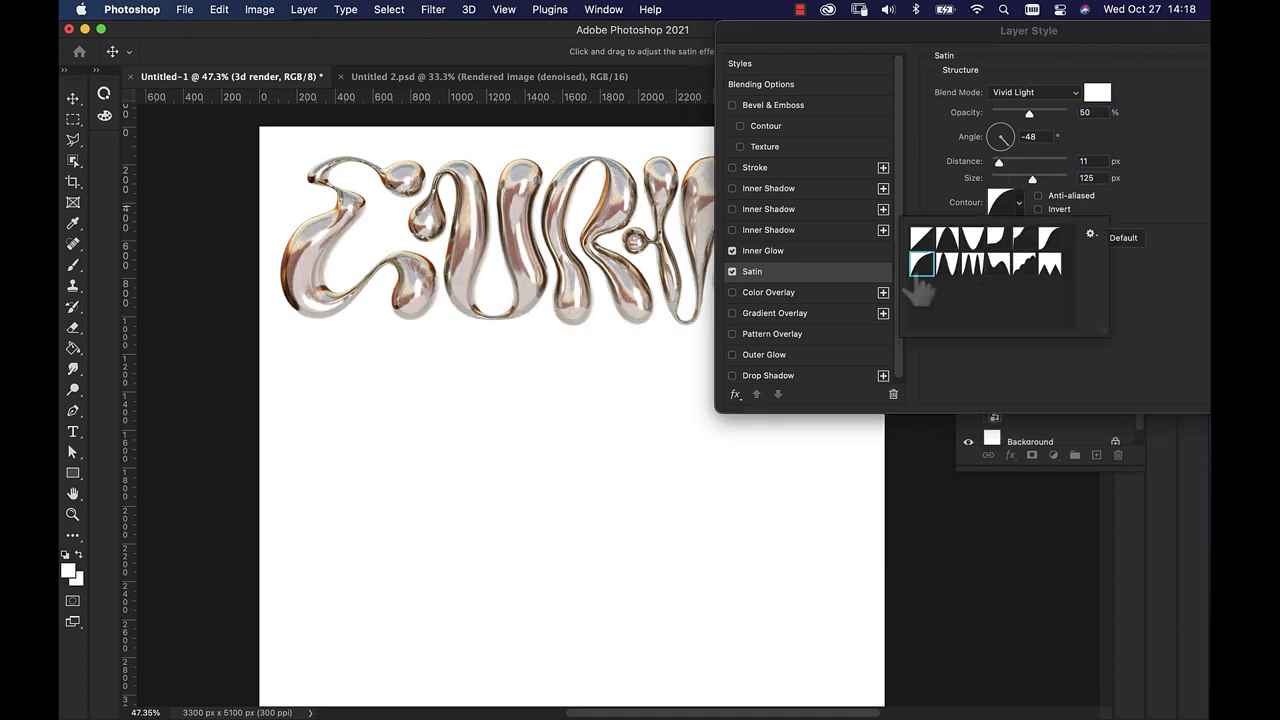
{"action": "left_click", "coordinate": [1036, 111]}
{"action": "mouse_move", "coordinate": [1036, 111]}
{"action": "left_mouse_down"}
{"action": "mouse_move", "coordinate": [1057, 115]}
{"action": "mouse_move", "coordinate": [1018, 128]}
{"action": "mouse_move", "coordinate": [1030, 140]}
{"action": "mouse_move", "coordinate": [1020, 163]}
{"action": "mouse_move", "coordinate": [1050, 165]}
{"action": "mouse_move", "coordinate": [991, 165]}
{"action": "mouse_move", "coordinate": [1040, 168]}
{"action": "mouse_move", "coordinate": [1003, 169]}
{"action": "mouse_move", "coordinate": [1013, 143]}
{"action": "mouse_move", "coordinate": [1001, 160]}
{"action": "mouse_move", "coordinate": [1021, 170]}
{"action": "mouse_move", "coordinate": [1008, 156]}
{"action": "mouse_move", "coordinate": [996, 165]}
{"action": "left_mouse_up"}
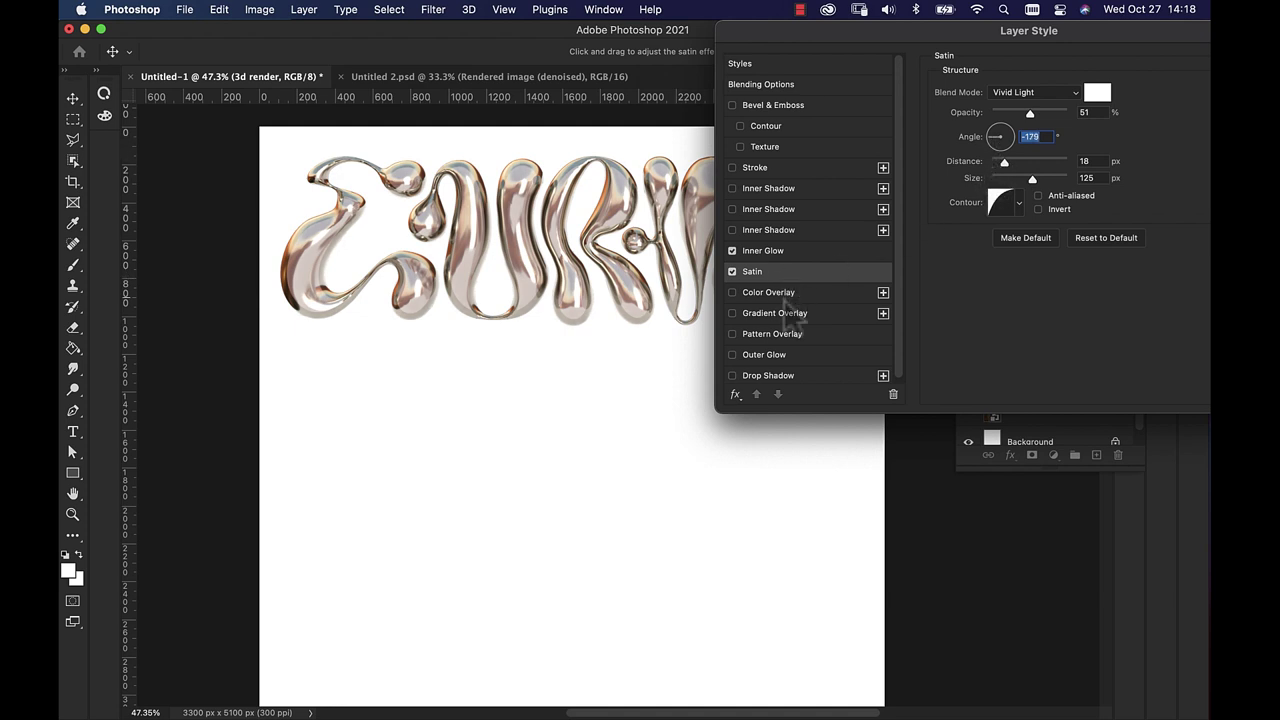
{"action": "left_click", "coordinate": [770, 292]}
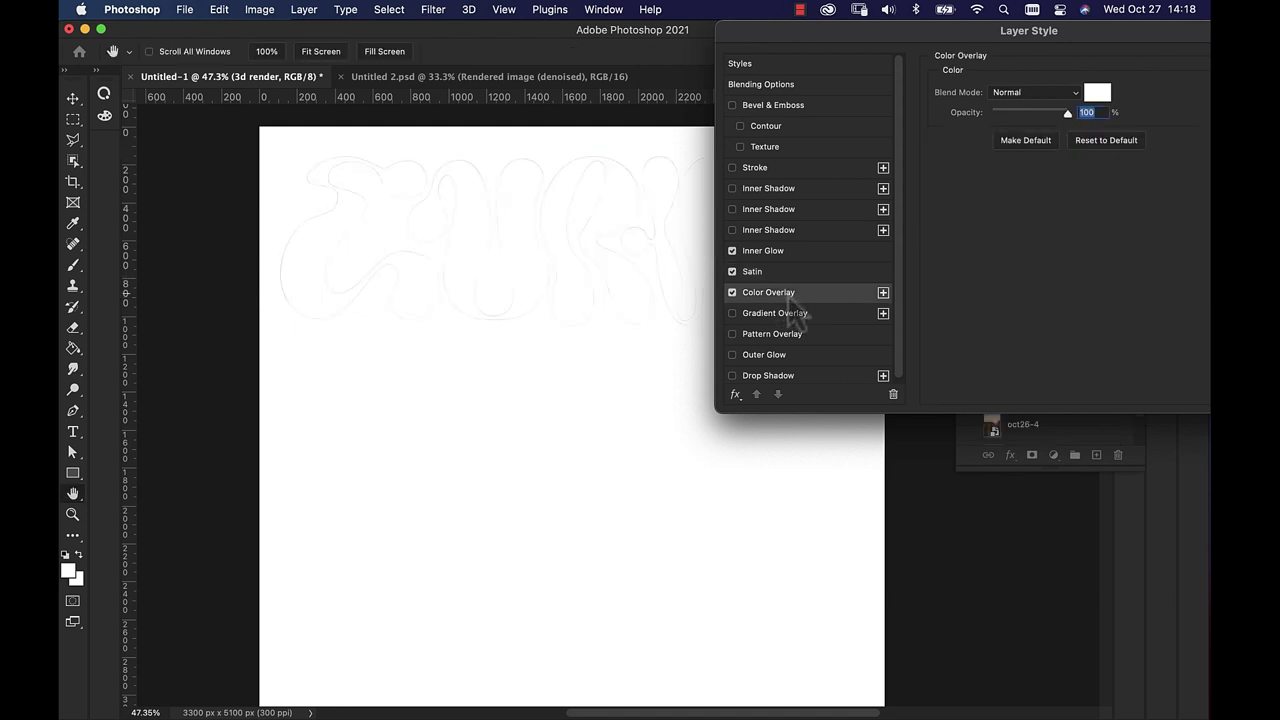
{"action": "left_click", "coordinate": [732, 292]}
{"action": "left_click_drag", "start_coordinate": [1086, 36], "coordinate": [814, 123]}
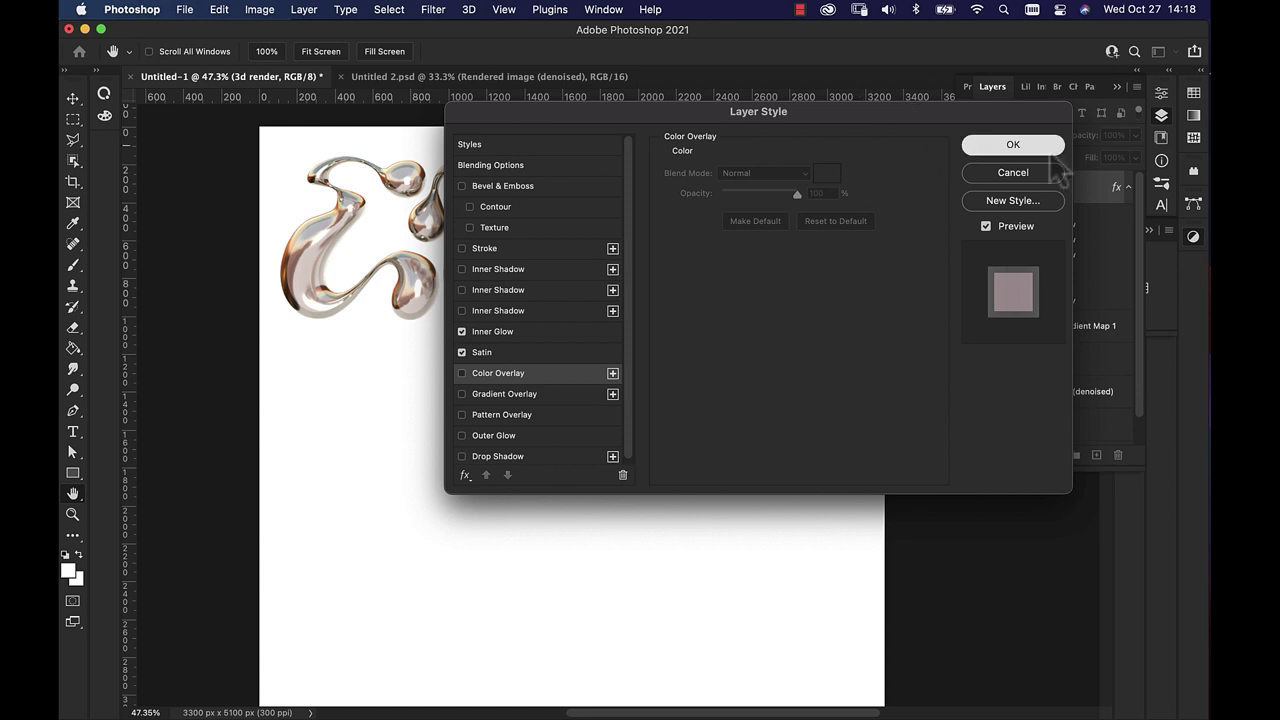
{"action": "left_click", "coordinate": [1045, 145]}
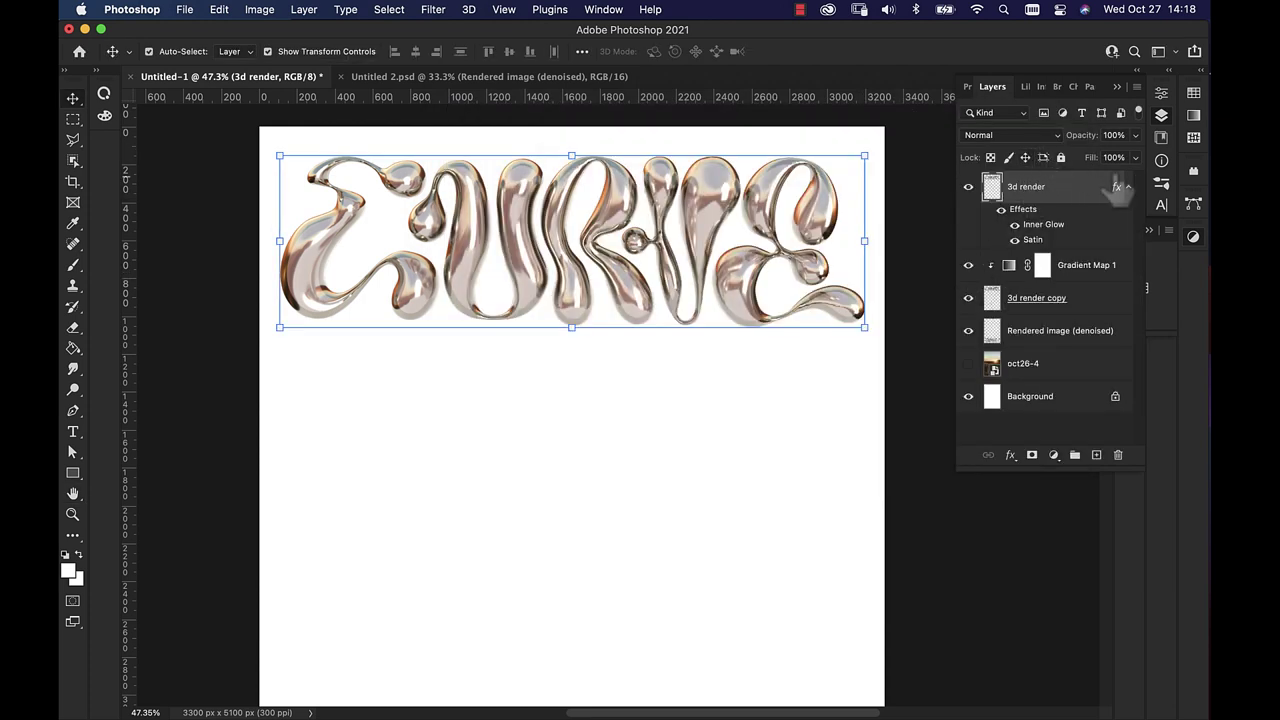
- Set the 3d render layer's fill to 0% for a glass look
{"action": "left_click_drag", "start_coordinate": [1136, 158], "coordinate": [1045, 210]}
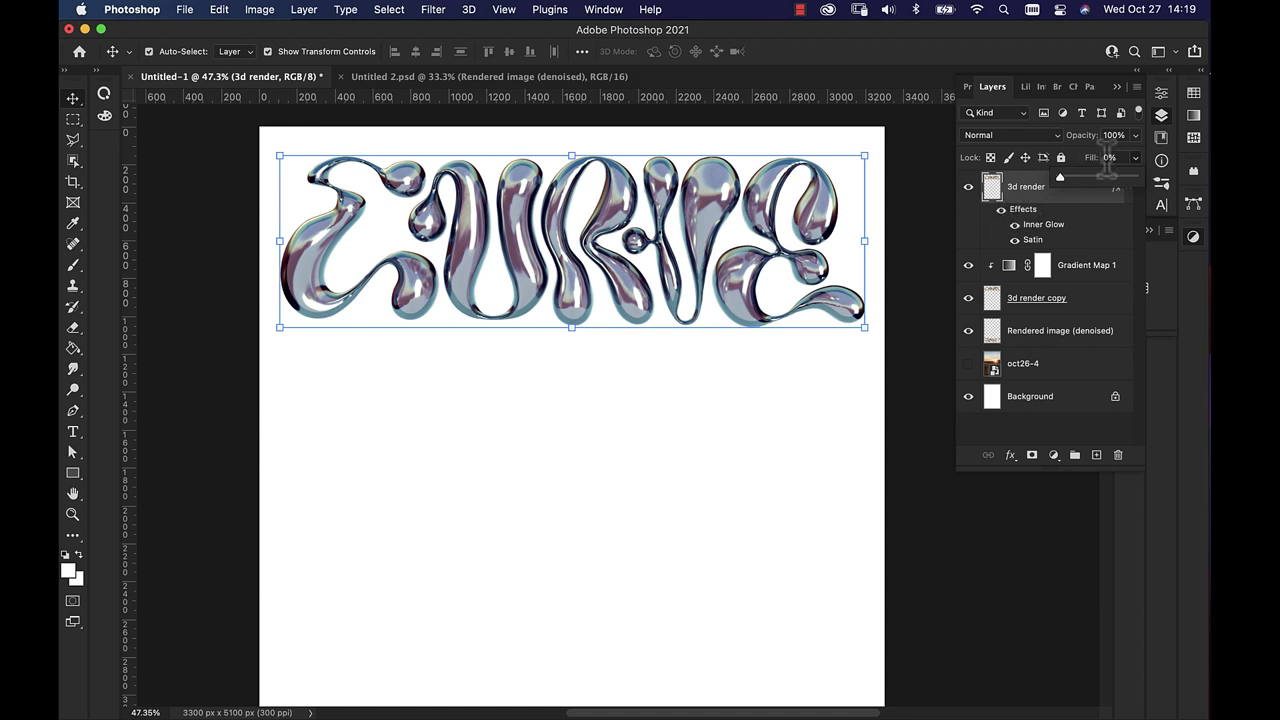
{"action": "left_click_drag", "start_coordinate": [1050, 205], "coordinate": [1155, 188]}
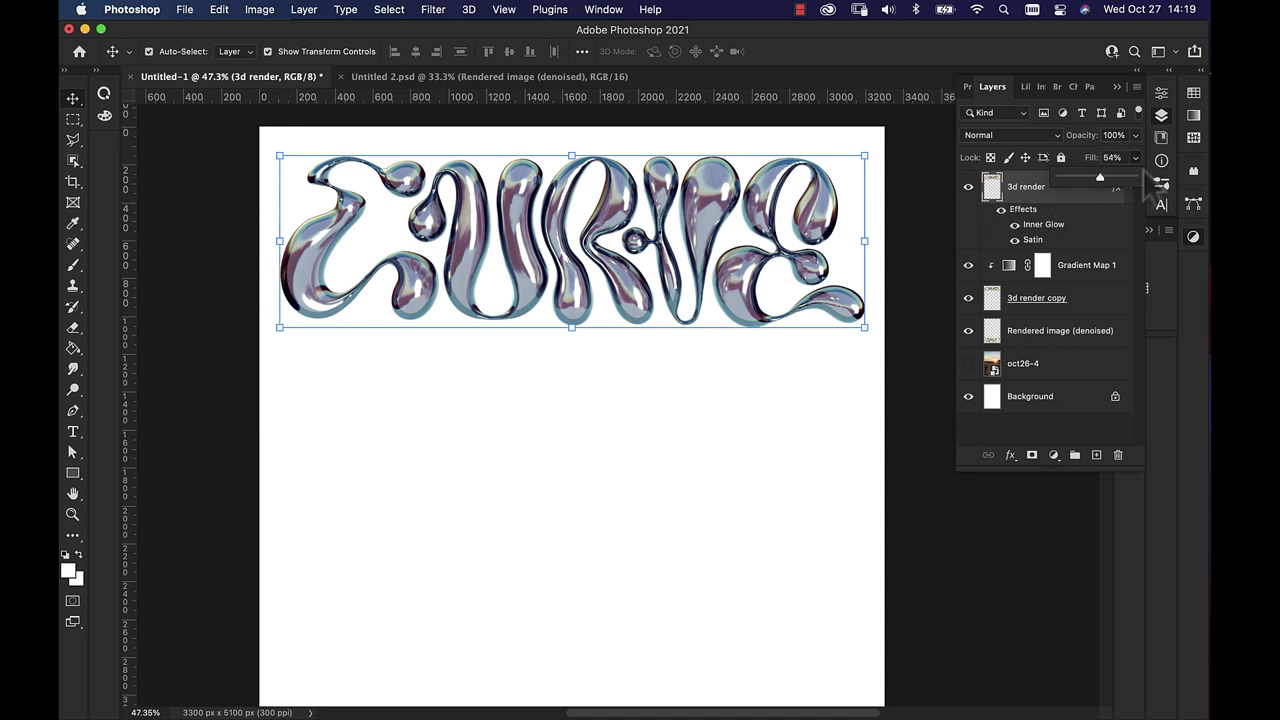
{"action": "left_click", "coordinate": [1060, 177]}
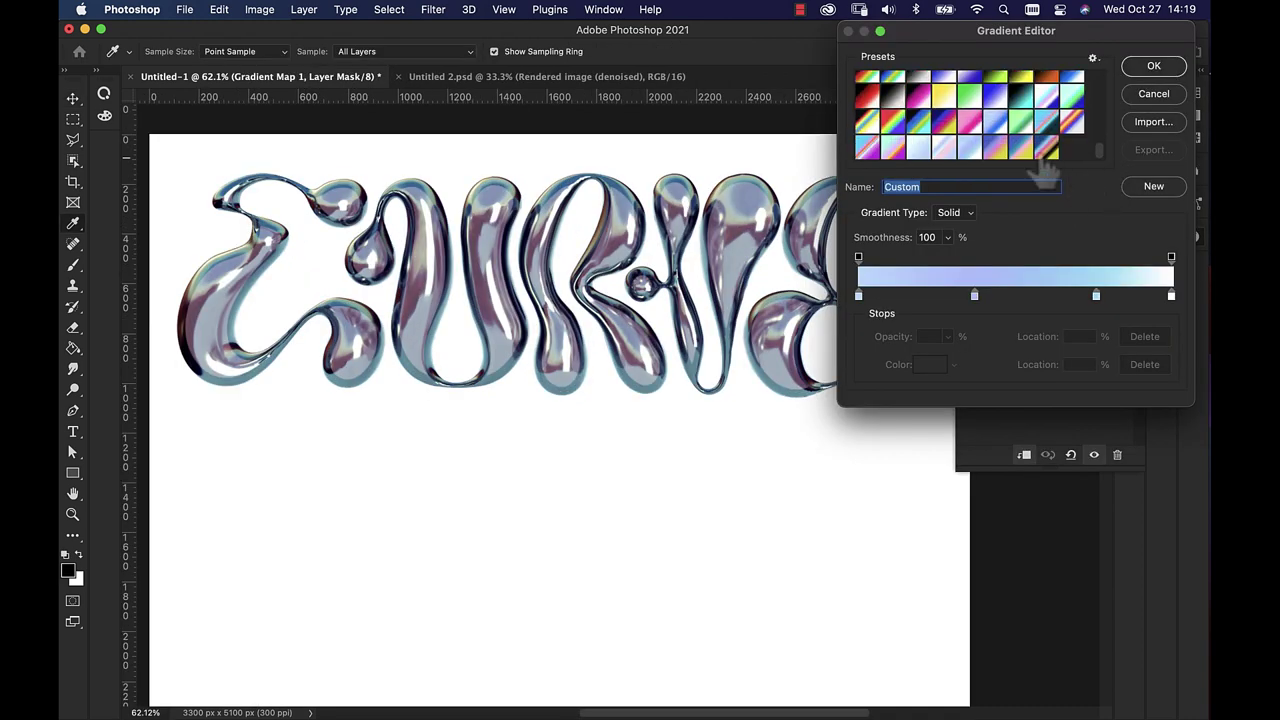
- Try several gradient presets and apply a blue-to-white gradient to the map
{"action": "left_click", "coordinate": [1021, 148]}
{"action": "left_click", "coordinate": [995, 148]}
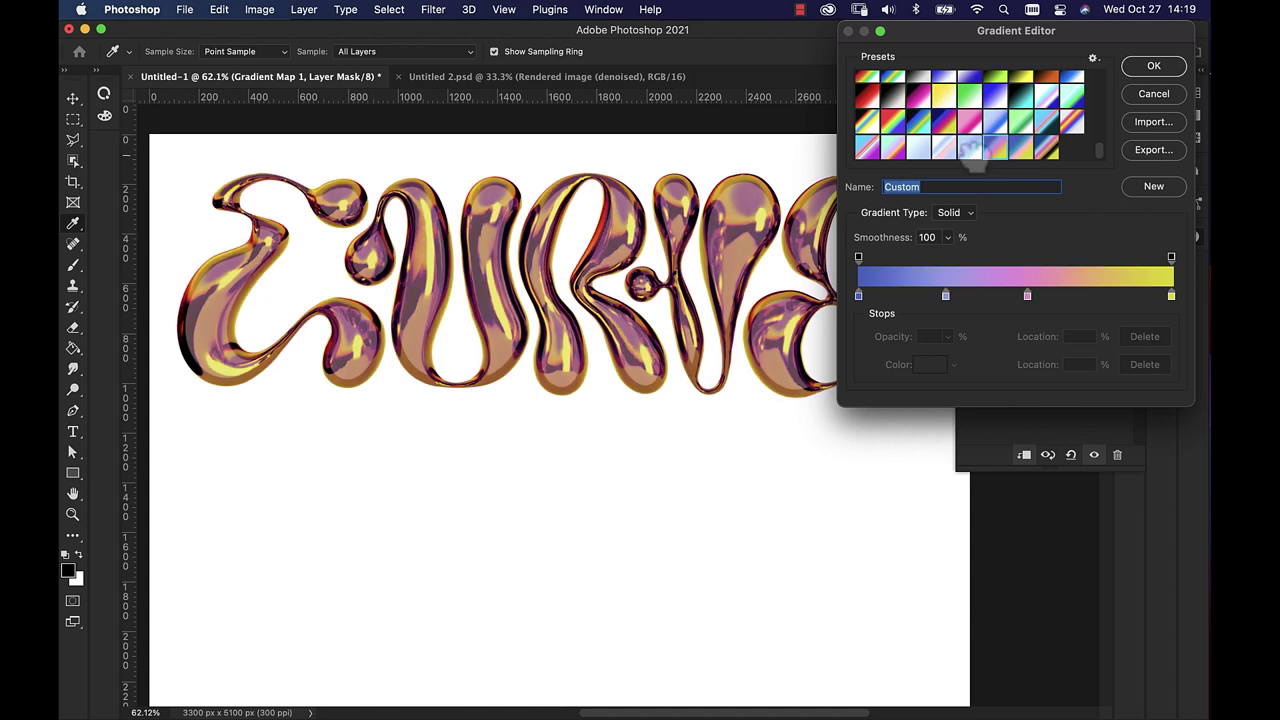
{"action": "left_click", "coordinate": [969, 148]}
{"action": "left_click", "coordinate": [944, 148]}
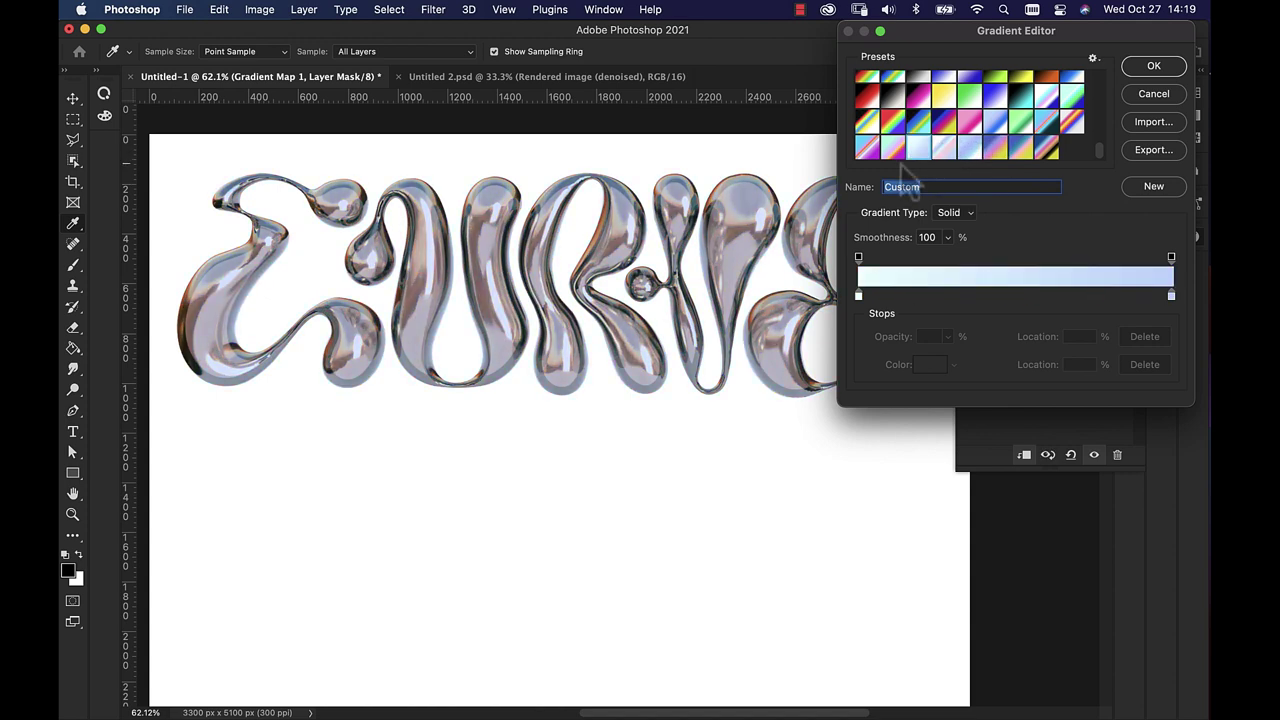
{"action": "left_click", "coordinate": [892, 147]}
{"action": "left_click", "coordinate": [866, 147]}
{"action": "left_click", "coordinate": [880, 140]}
{"action": "left_click", "coordinate": [920, 147]}
{"action": "left_click", "coordinate": [944, 147]}
{"action": "left_click", "coordinate": [969, 122]}
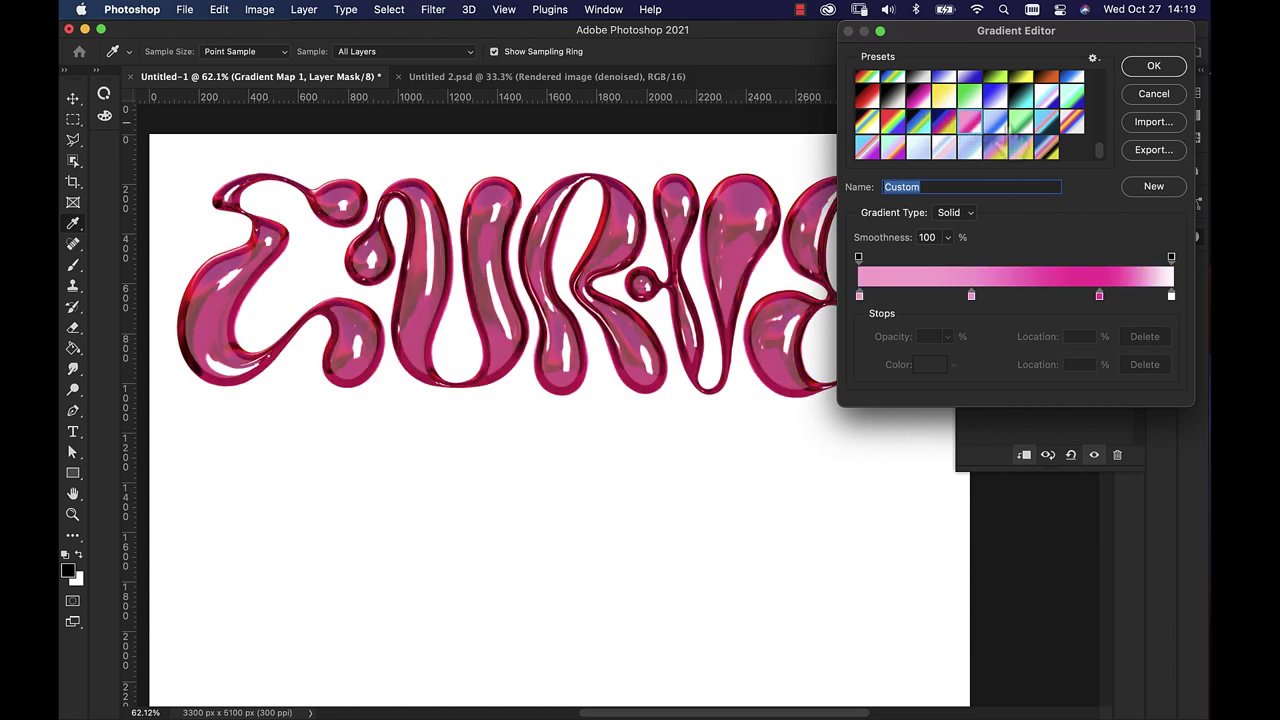
{"action": "left_click", "coordinate": [998, 146]}
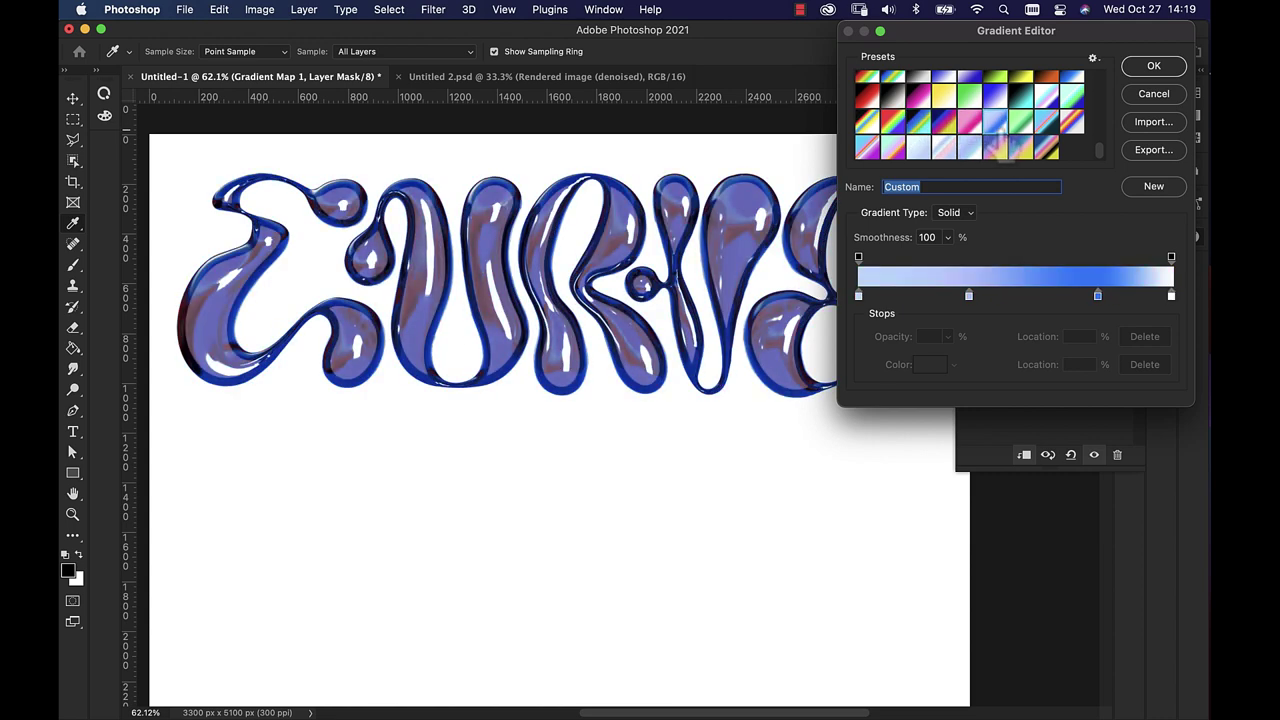
{"action": "left_click", "coordinate": [1155, 67]}
- Set Gradient Map 1's blend mode to Color
{"action": "left_click", "coordinate": [1161, 116]}
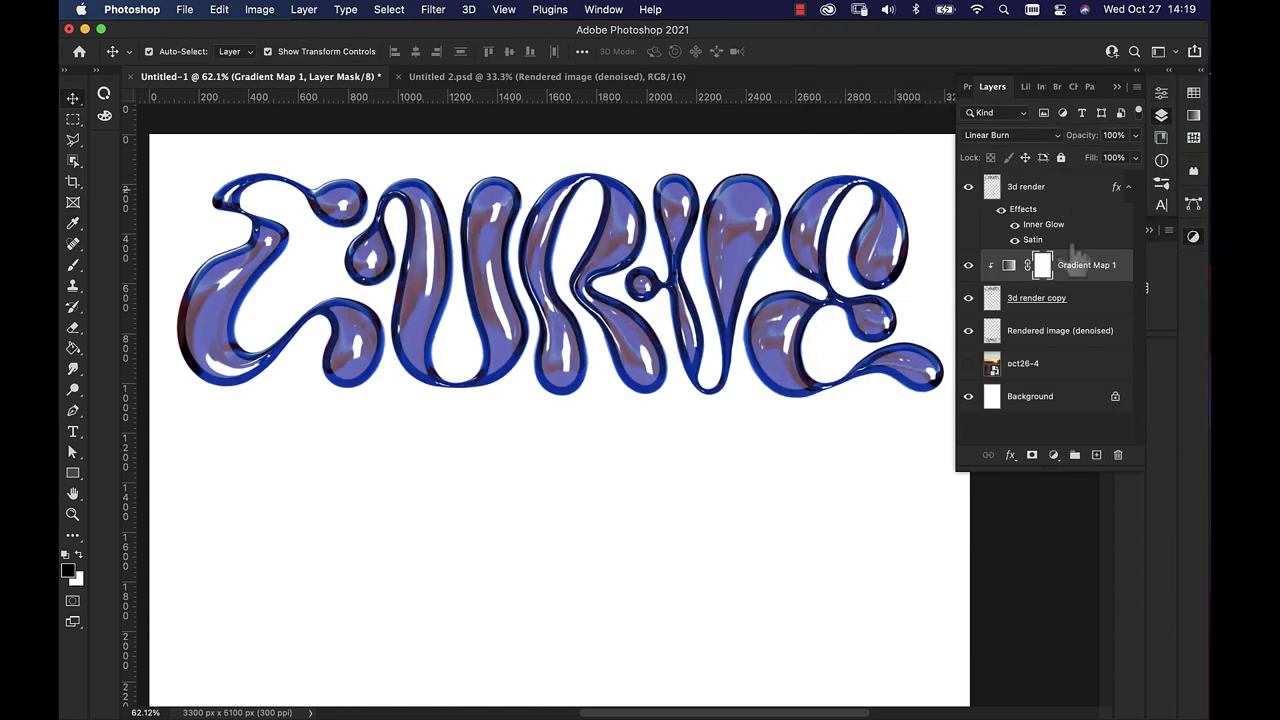
{"action": "left_click", "coordinate": [1040, 135]}
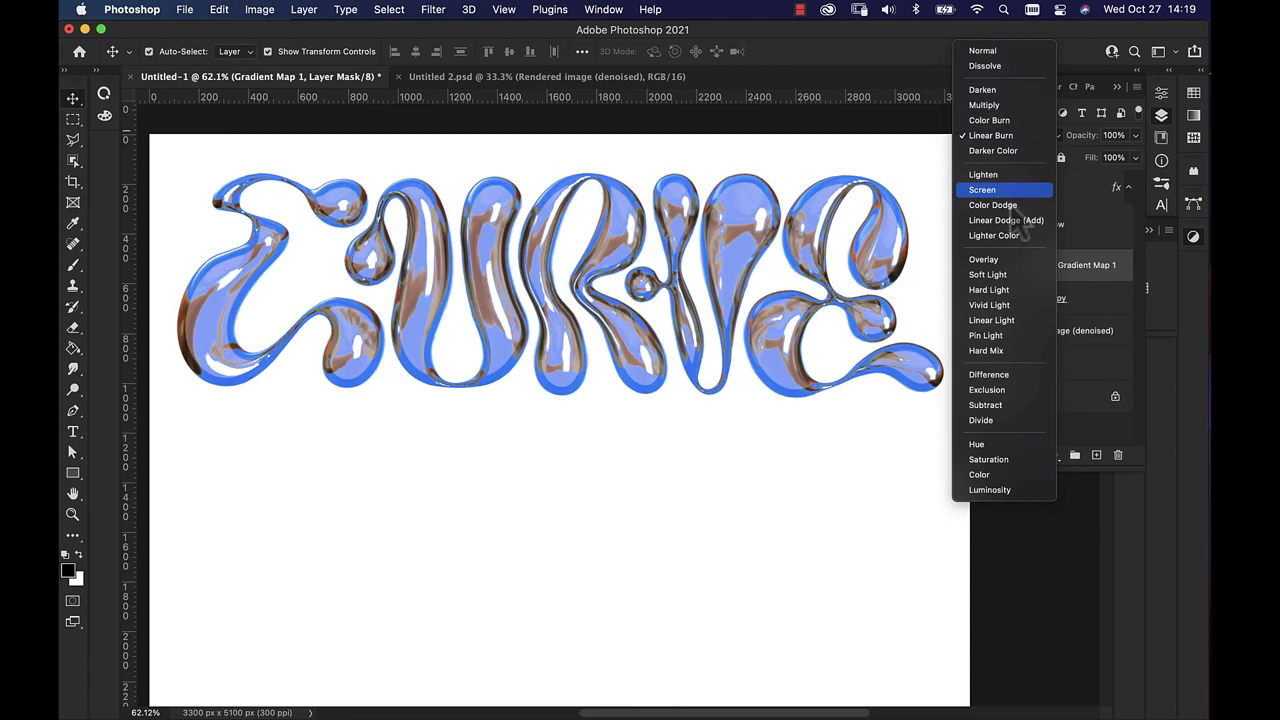
{"action": "left_click", "coordinate": [1002, 476]}
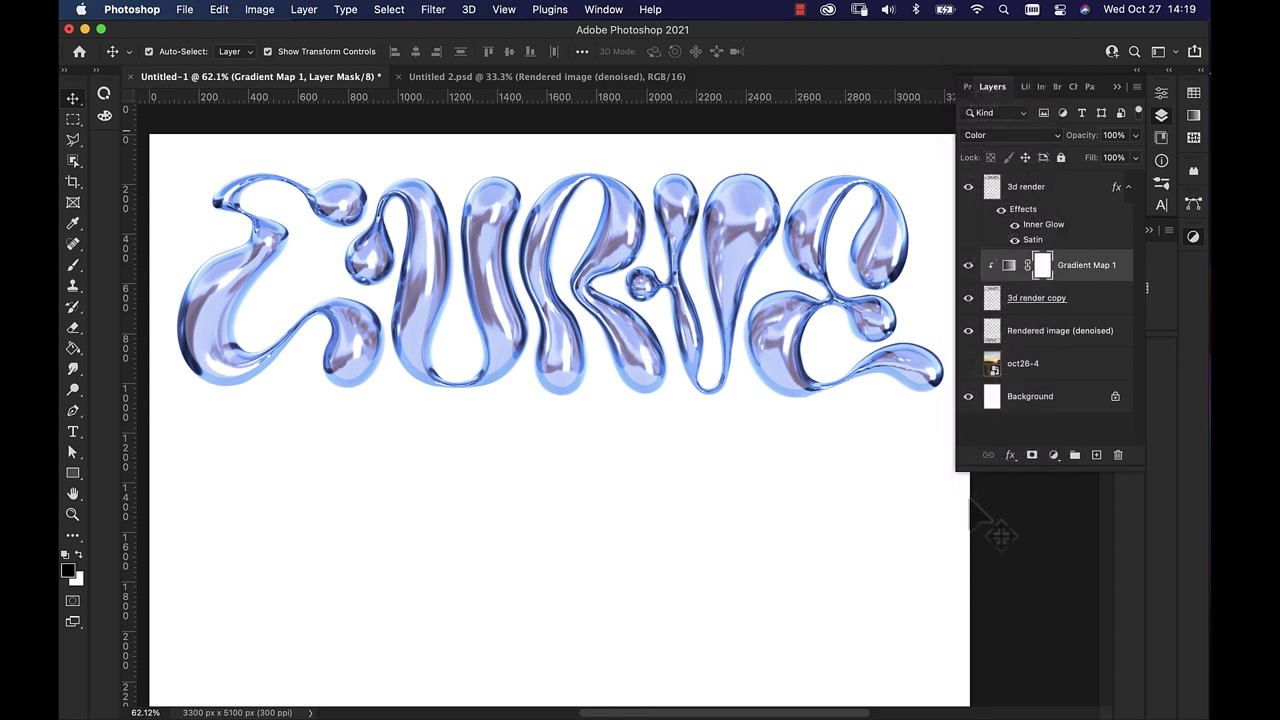
{"action": "left_click", "coordinate": [1000, 505]}
{"action": "scroll", "coordinate": [850, 500], "scroll_direction": "down", "scroll_amount": 4}
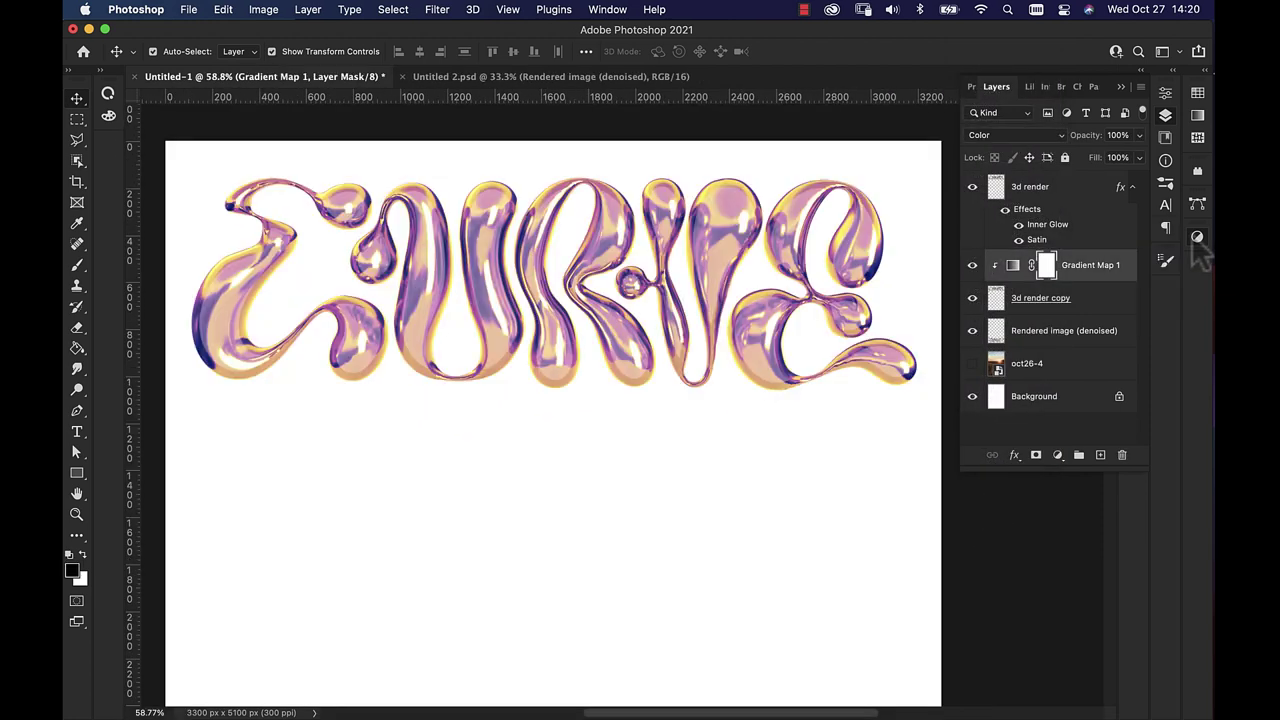
- Add a Levels adjustment clipped to the render with input levels 55, 0.89, 255
{"action": "left_click", "coordinate": [1193, 236]}
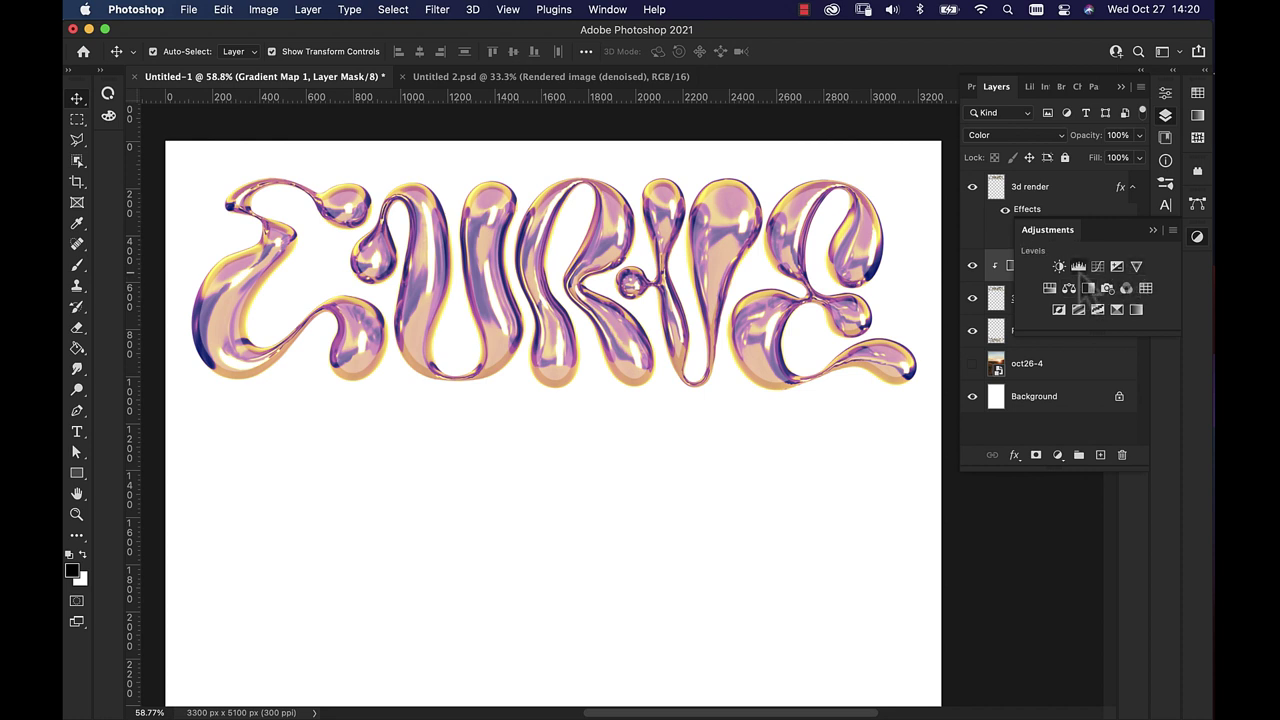
{"action": "left_click", "coordinate": [1078, 268]}
{"action": "left_click", "coordinate": [1165, 117]}
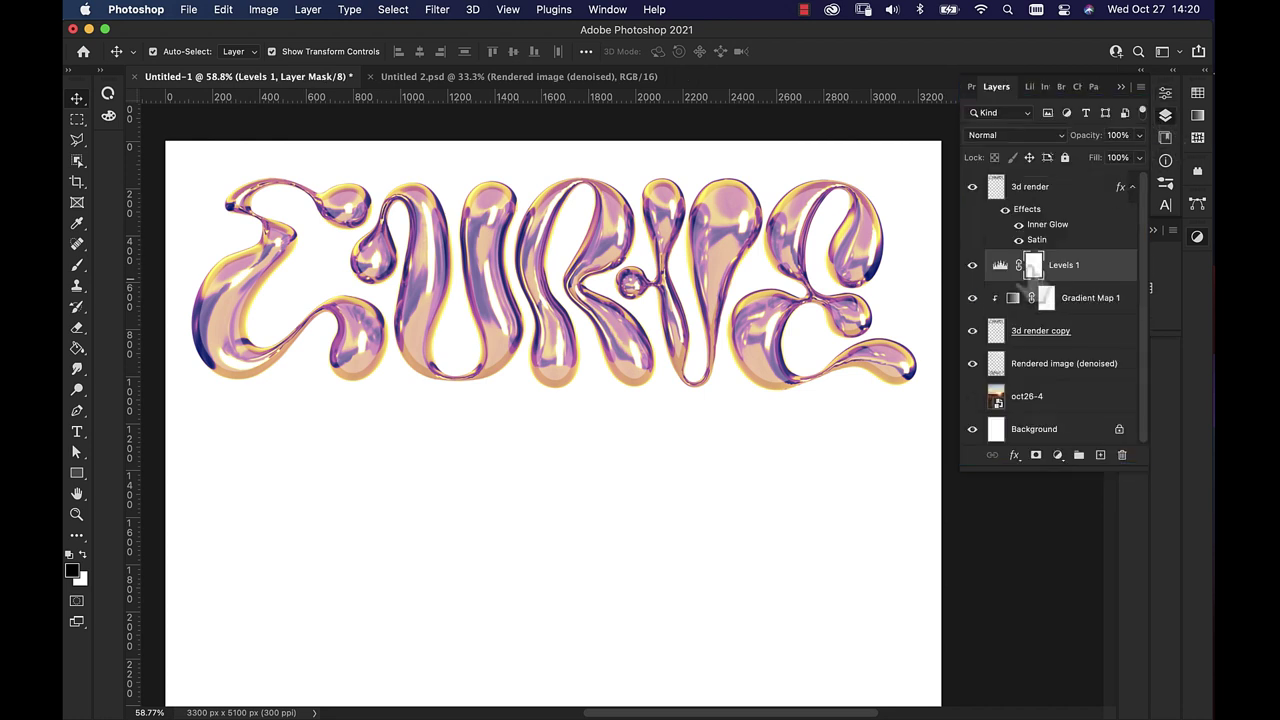
{"action": "right_click", "coordinate": [1114, 286]}
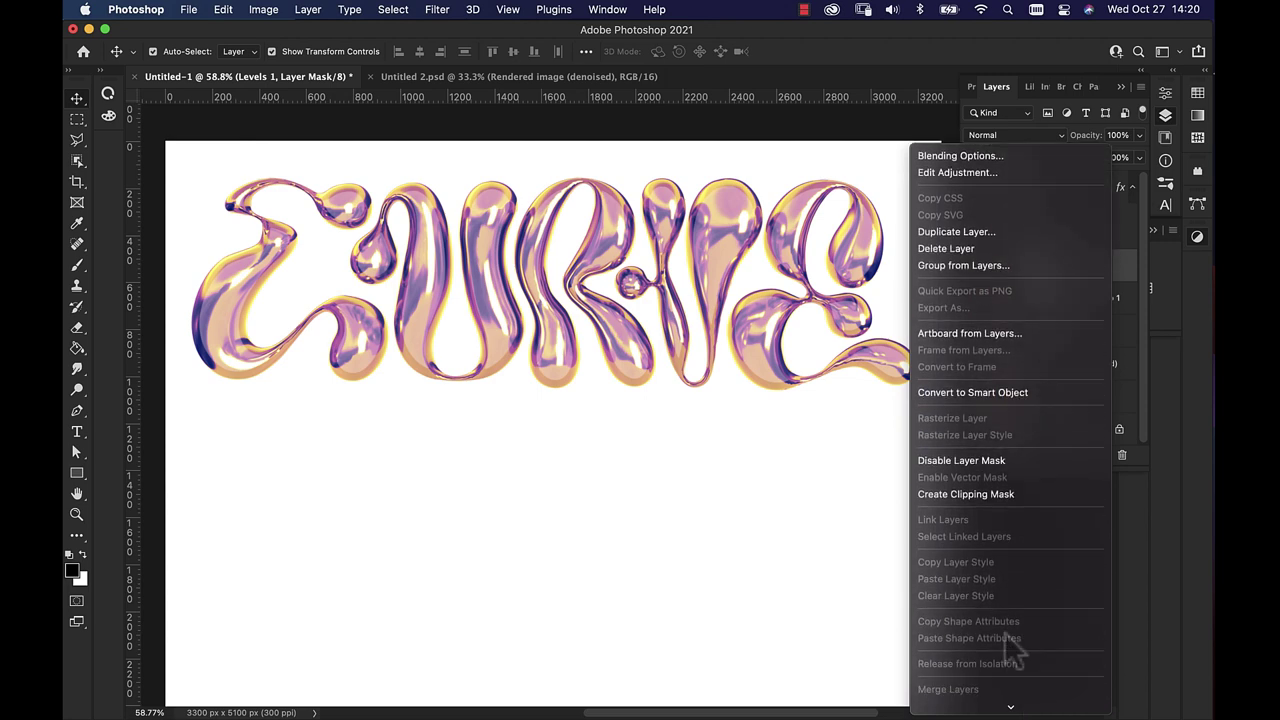
{"action": "left_click", "coordinate": [1040, 478]}
{"action": "double_click", "coordinate": [1015, 268]}
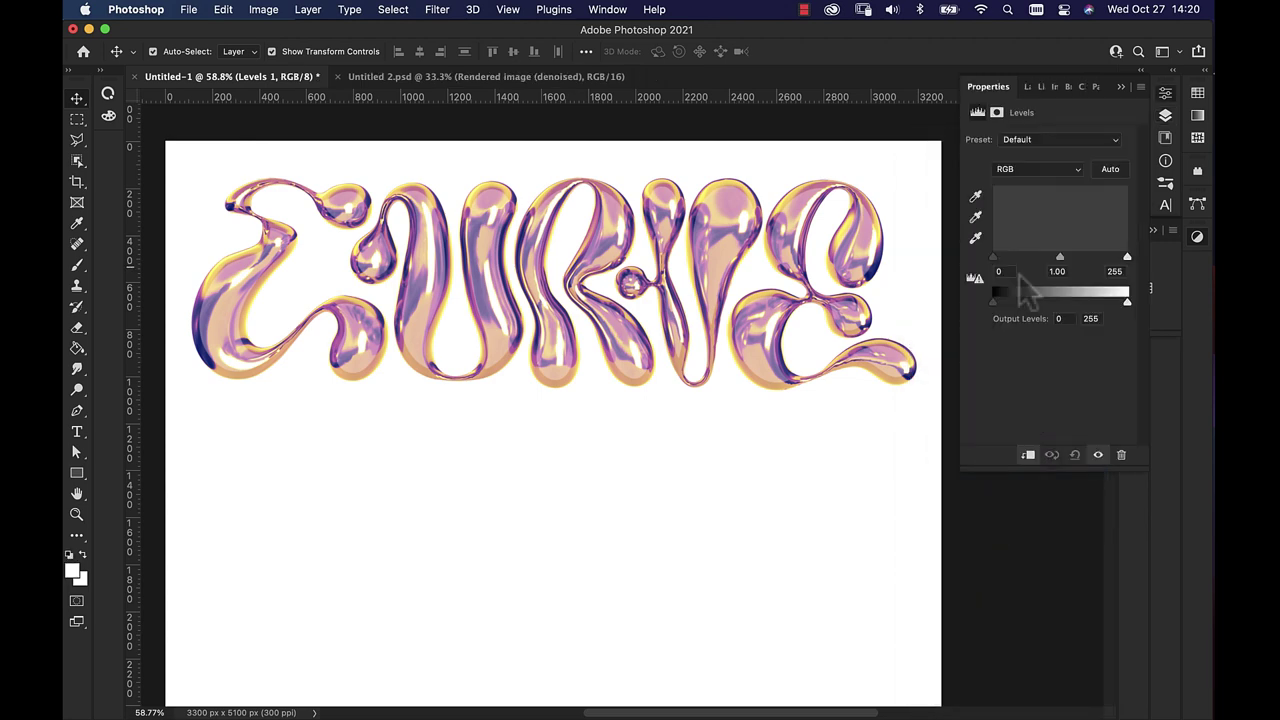
{"action": "left_click_drag", "start_coordinate": [996, 276], "coordinate": [1080, 280]}
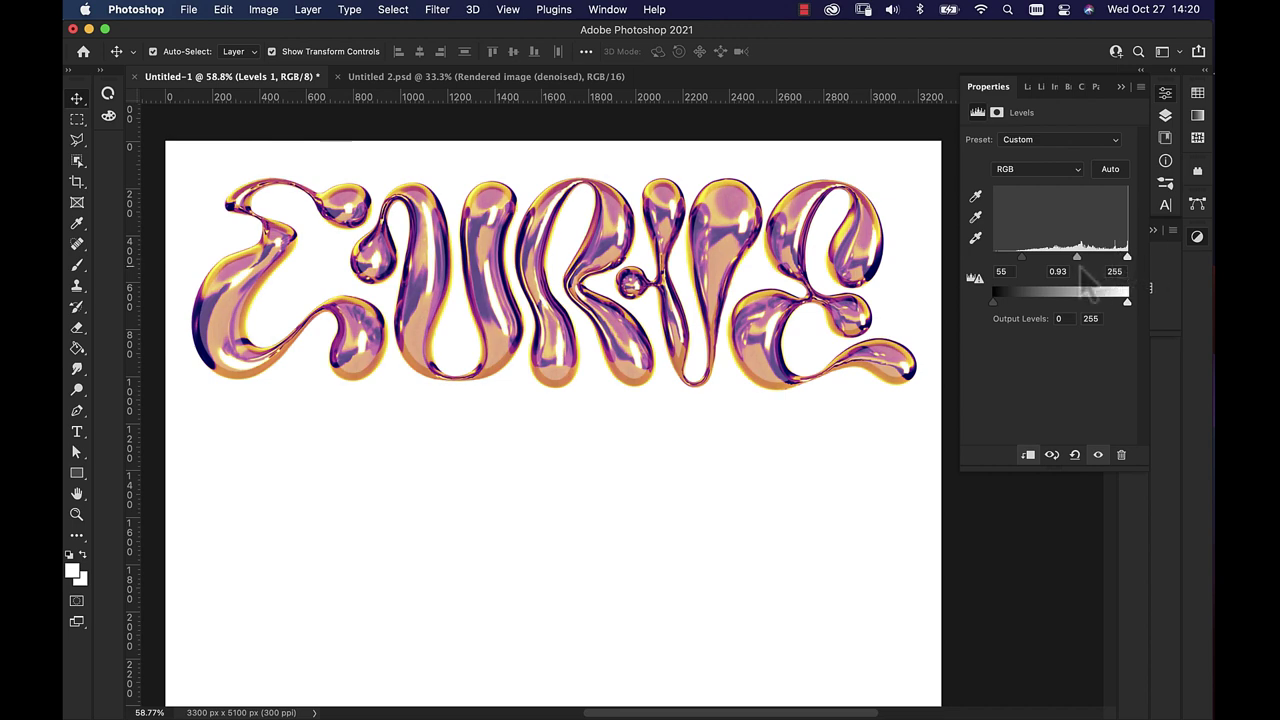
{"action": "left_click_drag", "start_coordinate": [1068, 278], "coordinate": [1080, 283]}
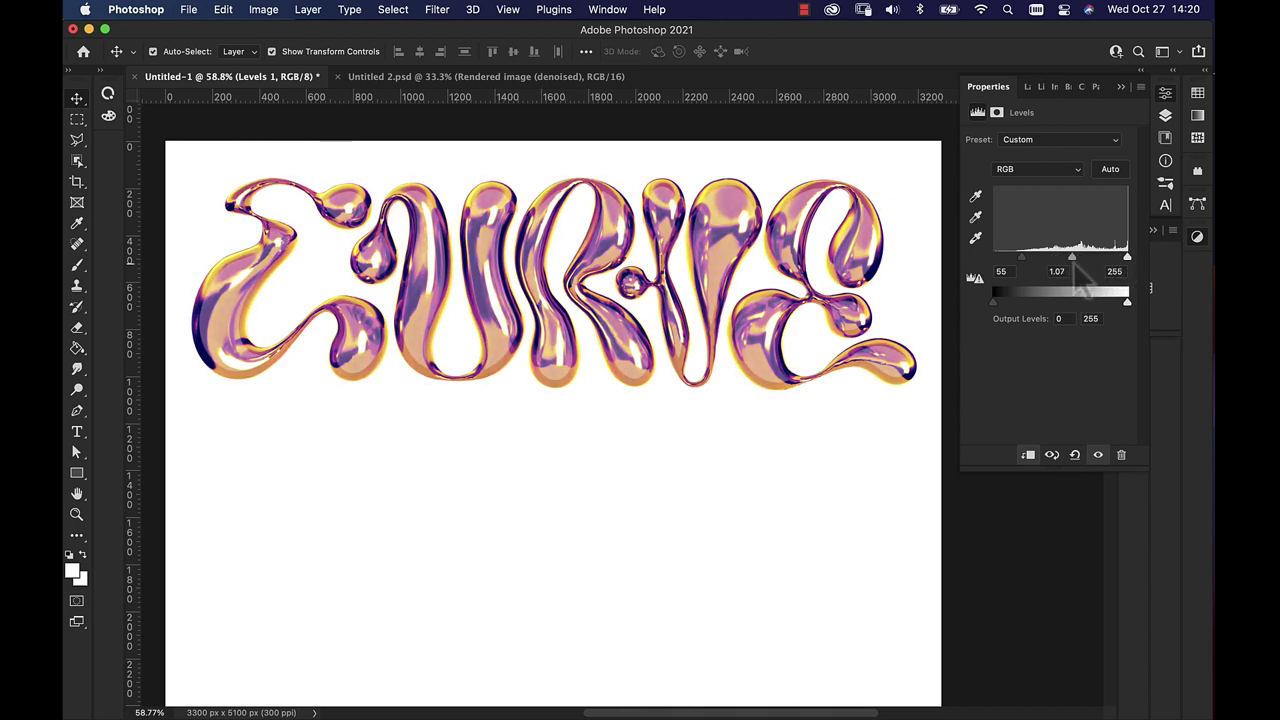
{"action": "left_click", "coordinate": [1165, 117]}
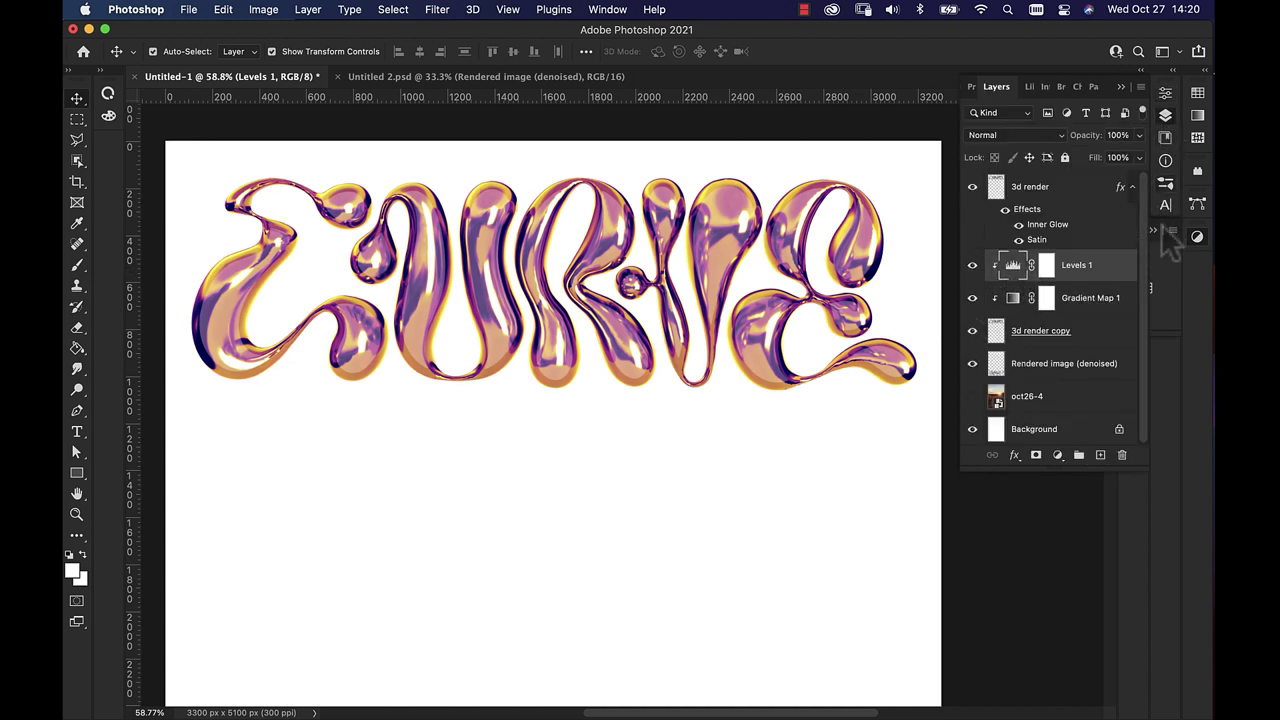
{"action": "left_click", "coordinate": [1122, 86]}
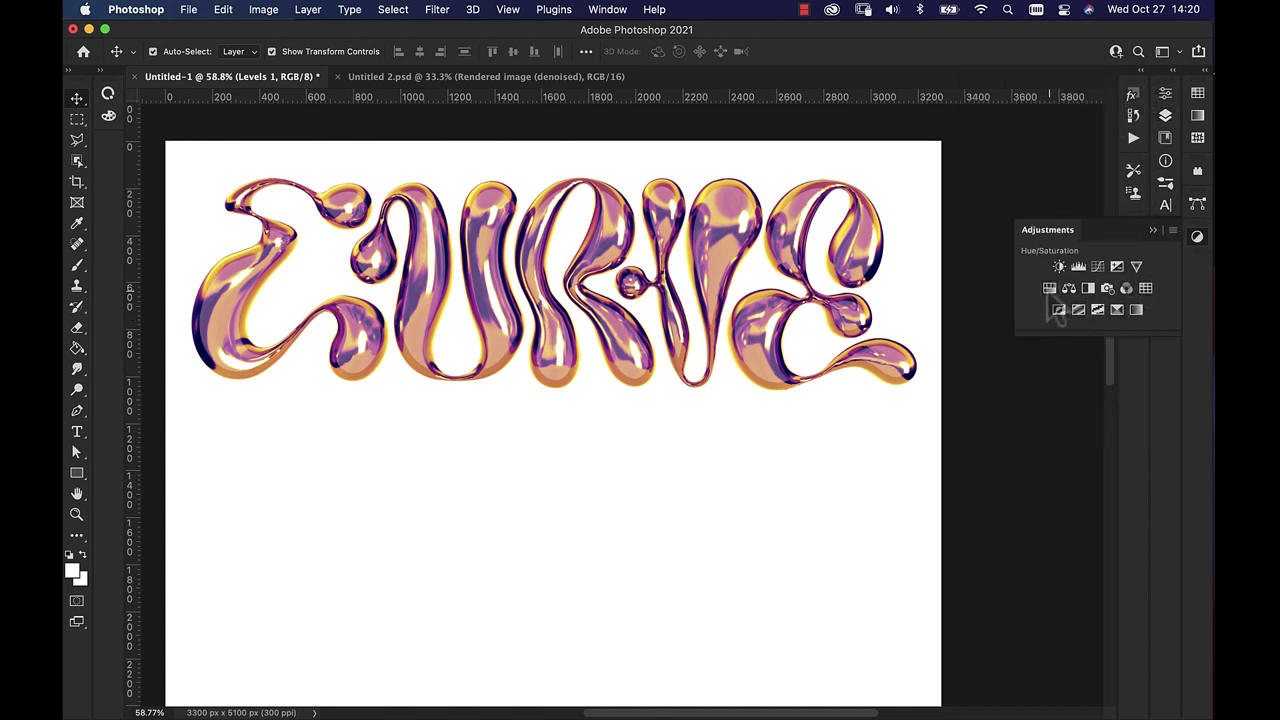
{"action": "left_click", "coordinate": [1049, 292]}
{"action": "left_click", "coordinate": [1165, 117]}
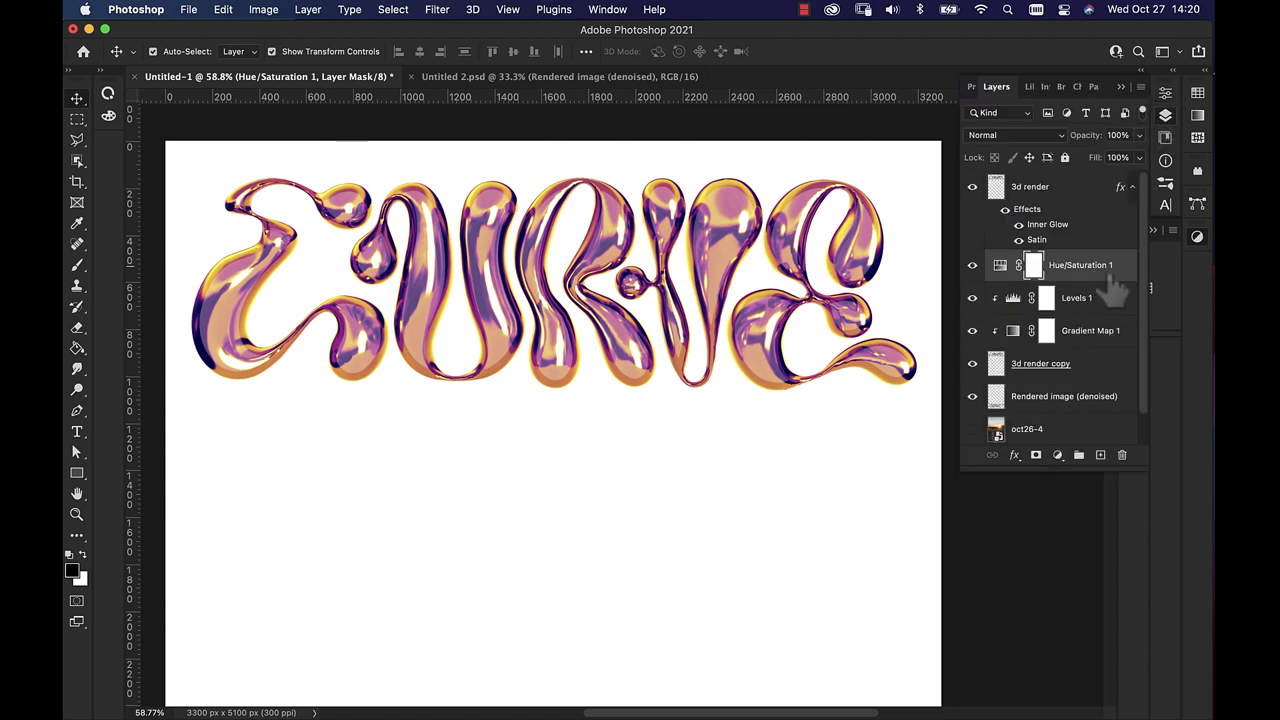
{"action": "right_click", "coordinate": [1117, 274]}
{"action": "left_click", "coordinate": [968, 614]}
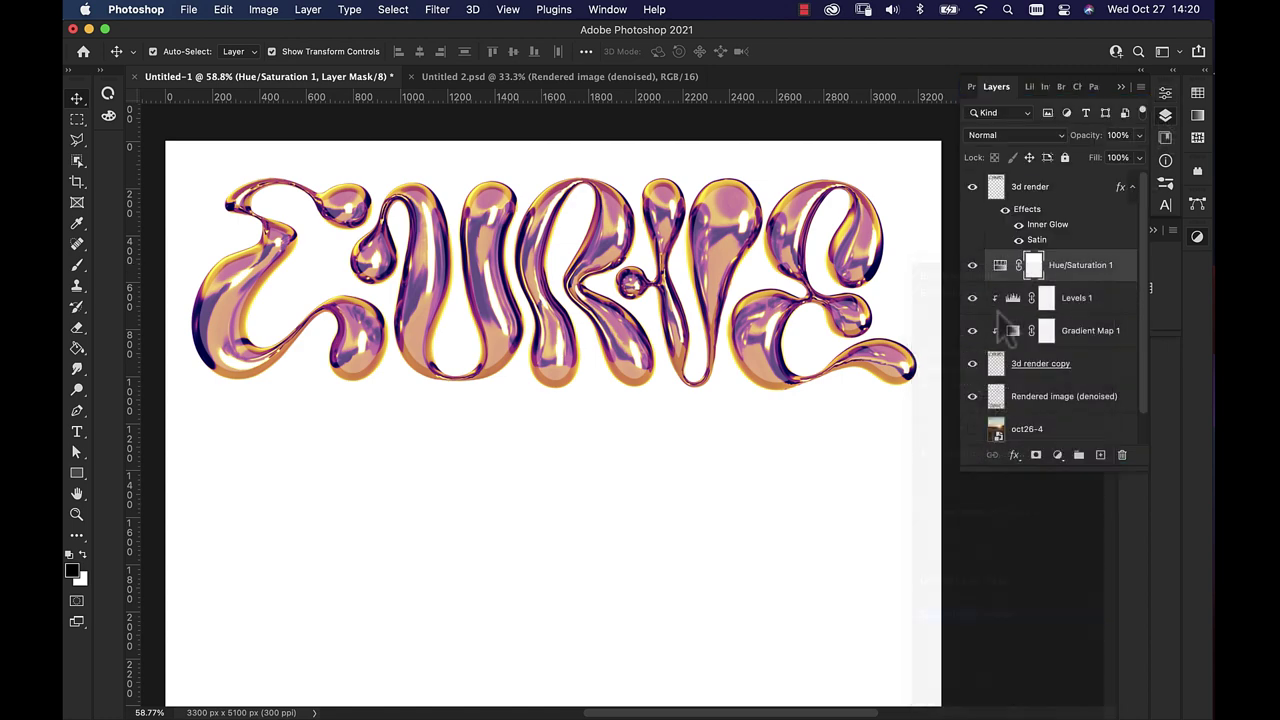
{"action": "double_click", "coordinate": [1013, 266]}
{"action": "left_click_drag", "start_coordinate": [1030, 202], "coordinate": [1140, 210]}
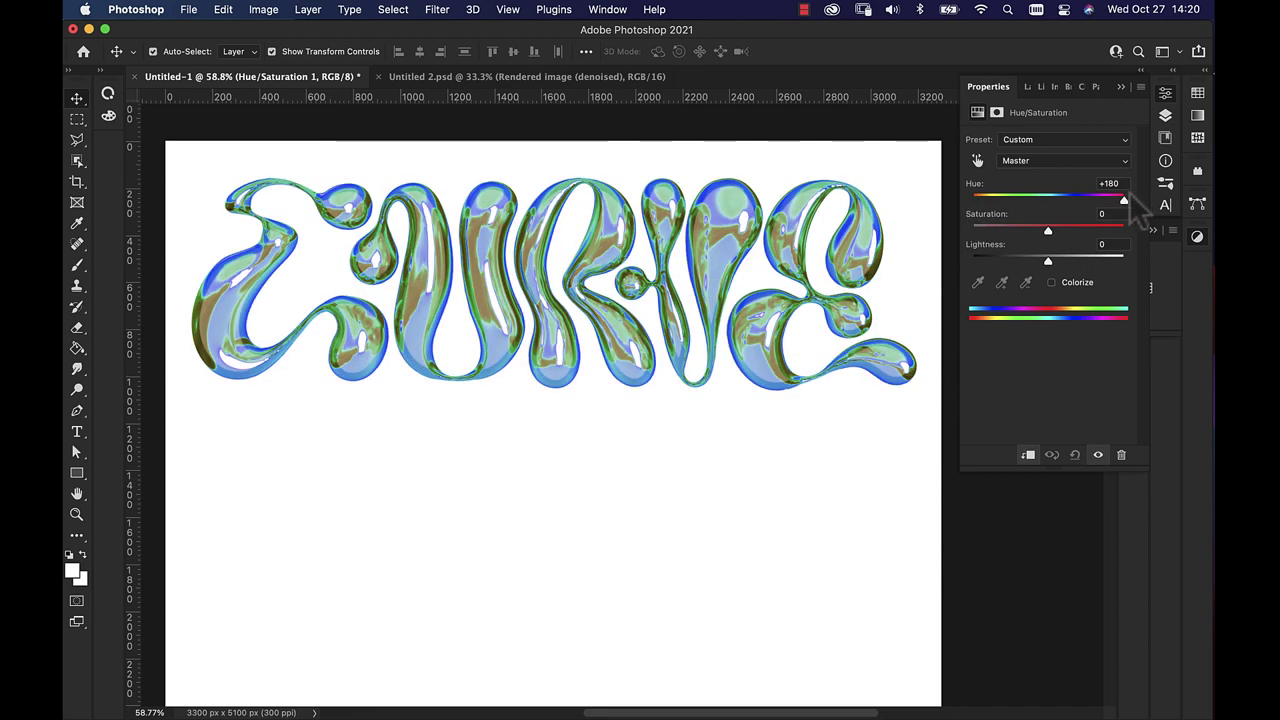
{"action": "left_click", "coordinate": [1120, 88]}
{"action": "left_click", "coordinate": [1166, 116]}
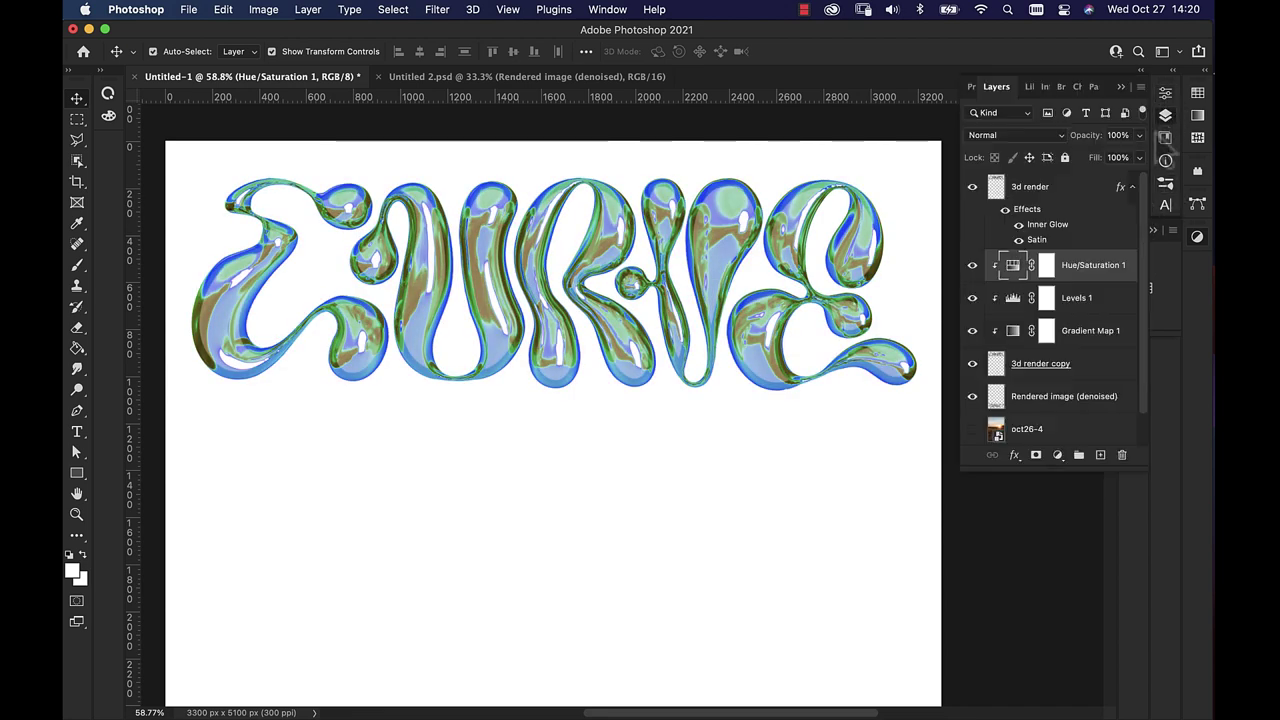
{"action": "left_click_drag", "start_coordinate": [1118, 280], "coordinate": [1122, 455]}
- Remove the gradient's two middle stops and set the left stop to black (000000)
{"action": "double_click", "coordinate": [1013, 298]}
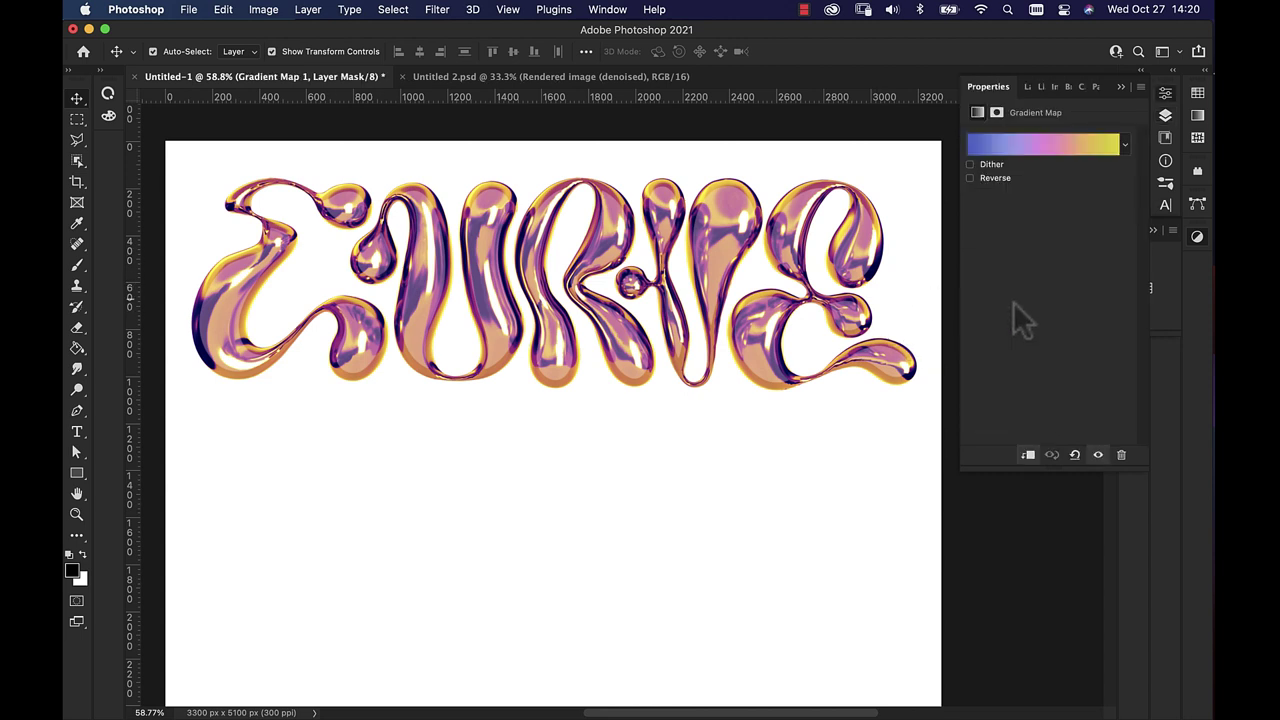
{"action": "left_click", "coordinate": [1040, 150]}
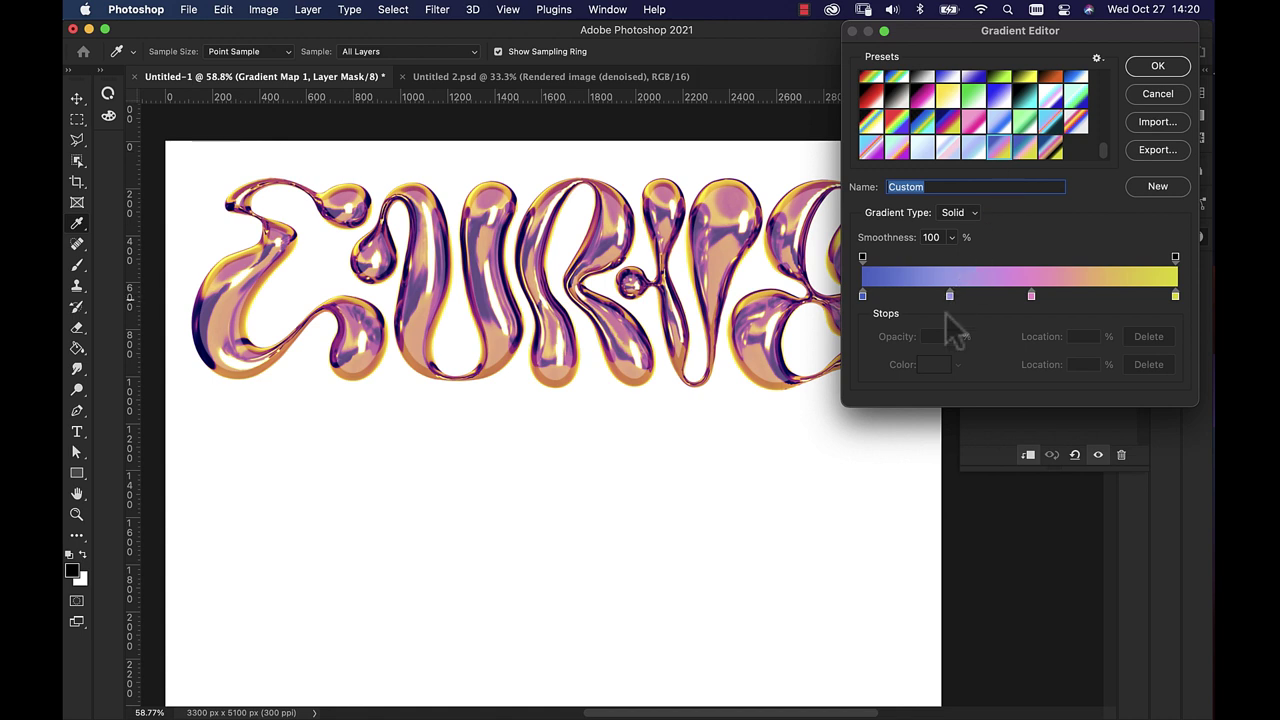
{"action": "left_click_drag", "start_coordinate": [949, 296], "coordinate": [952, 345]}
{"action": "left_click_drag", "start_coordinate": [1031, 296], "coordinate": [981, 388]}
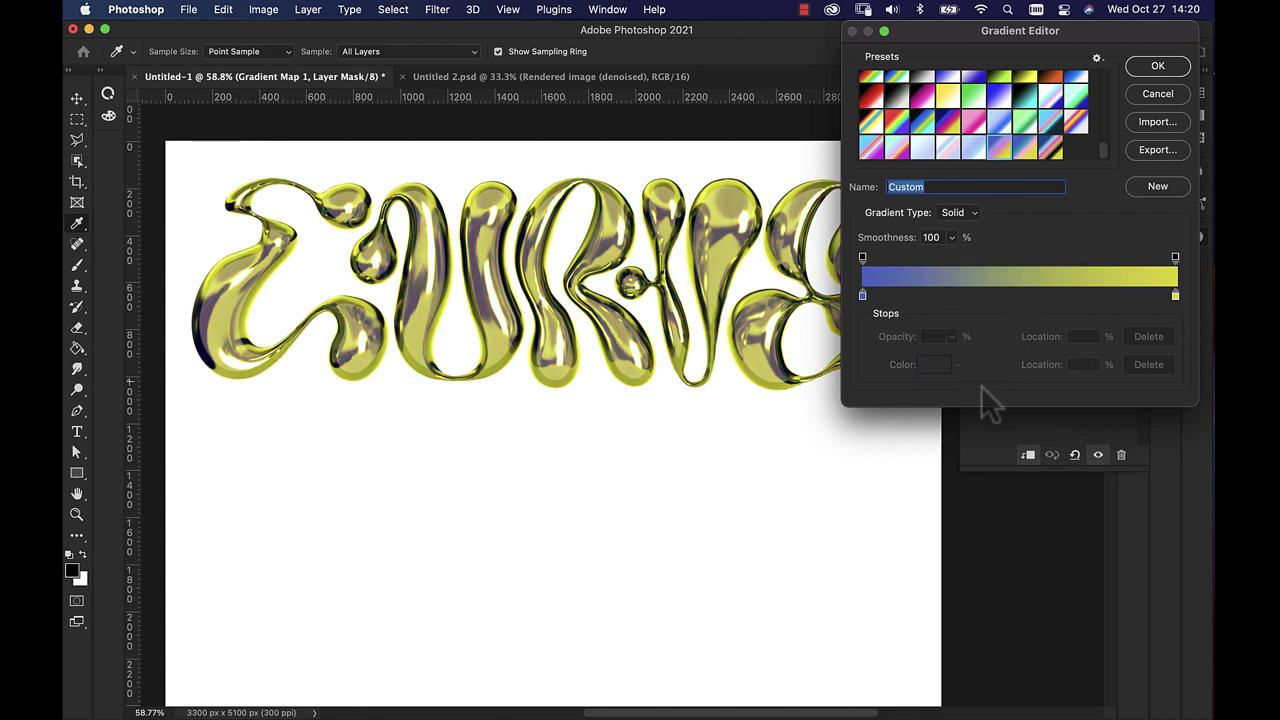
{"action": "left_click", "coordinate": [863, 298]}
{"action": "left_click", "coordinate": [920, 366]}
{"action": "left_click", "coordinate": [785, 280]}
{"action": "left_click", "coordinate": [1140, 62]}
- Set the right stop to black as well and accept the all-black gradient map
{"action": "left_click", "coordinate": [1175, 297]}
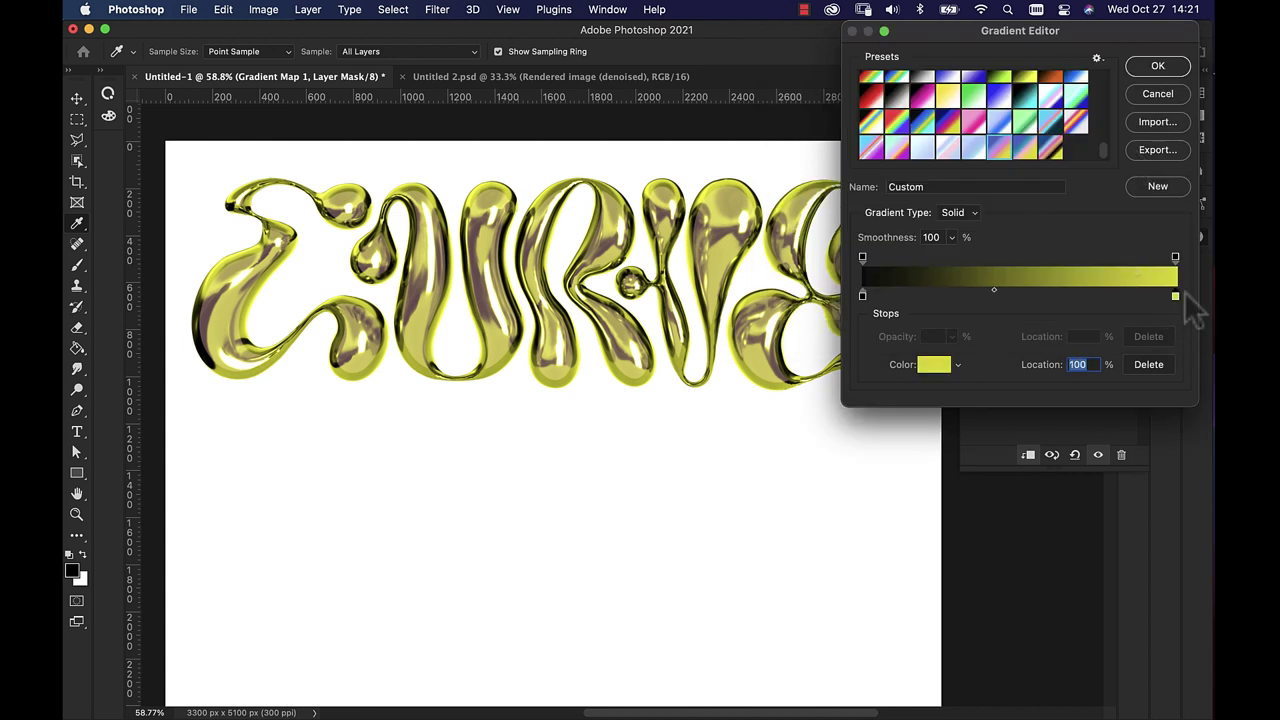
{"action": "left_click", "coordinate": [920, 367]}
{"action": "left_click", "coordinate": [798, 72]}
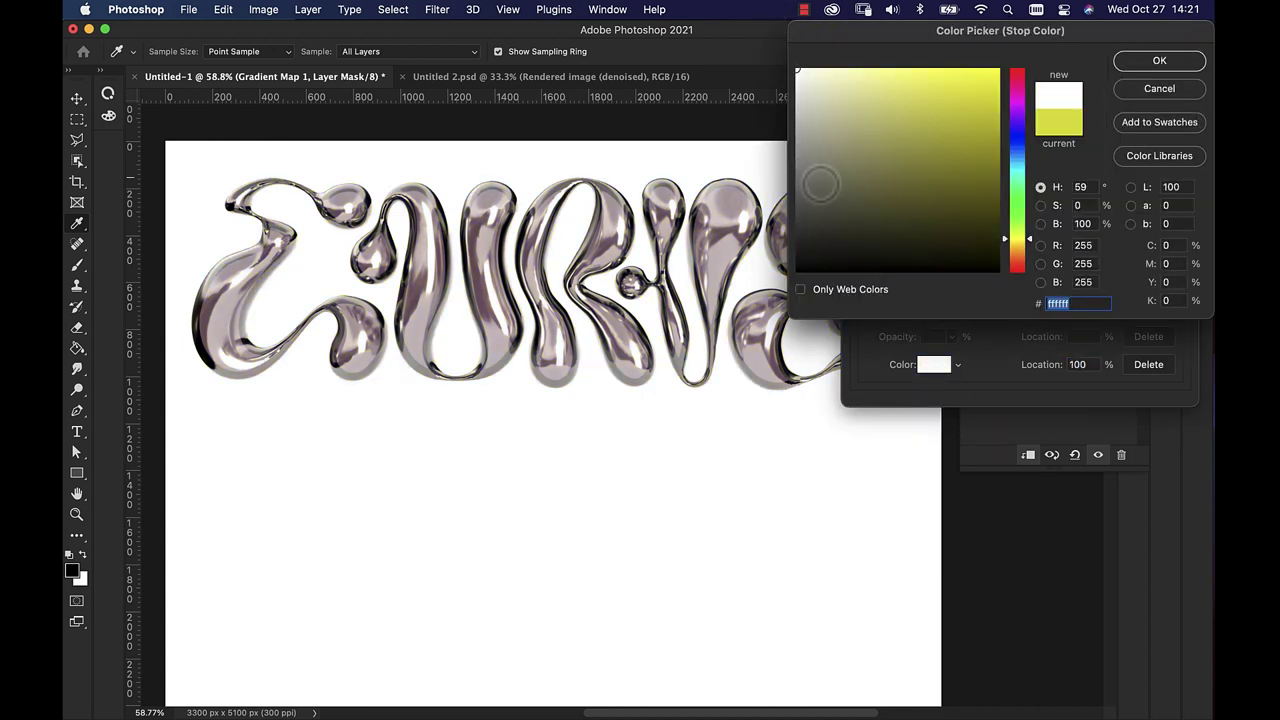
{"action": "left_click", "coordinate": [797, 241]}
{"action": "left_click_drag", "start_coordinate": [797, 241], "coordinate": [797, 270]}
{"action": "left_click", "coordinate": [1155, 62]}
{"action": "left_click", "coordinate": [1170, 74]}
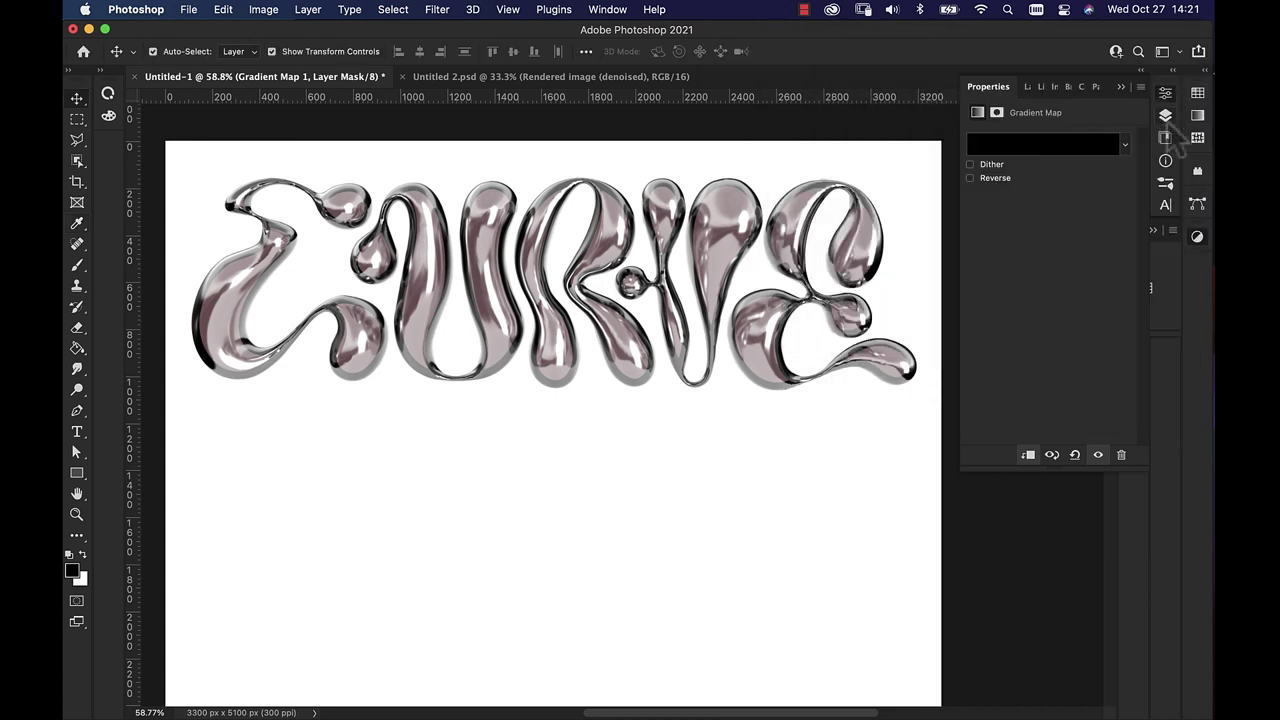
{"action": "left_click", "coordinate": [1165, 115]}
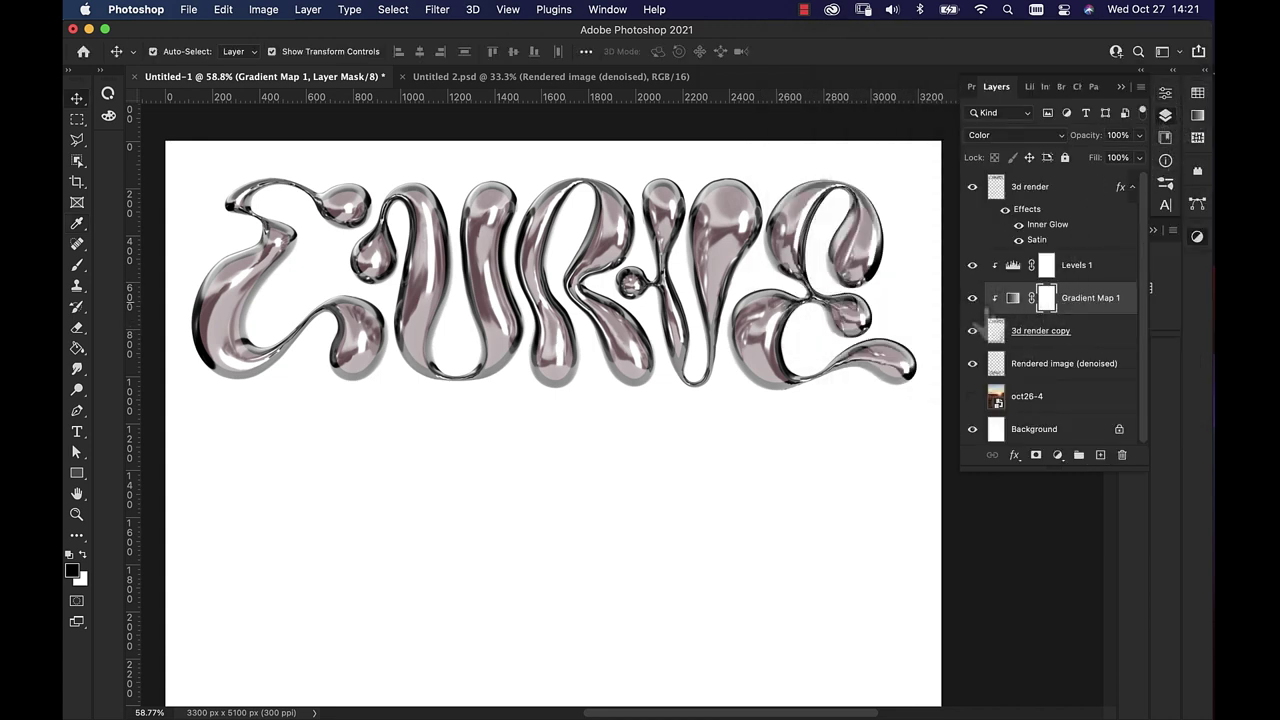
{"action": "left_click", "coordinate": [1062, 336]}
{"action": "left_click", "coordinate": [1065, 305]}
{"action": "left_click", "coordinate": [1037, 138]}
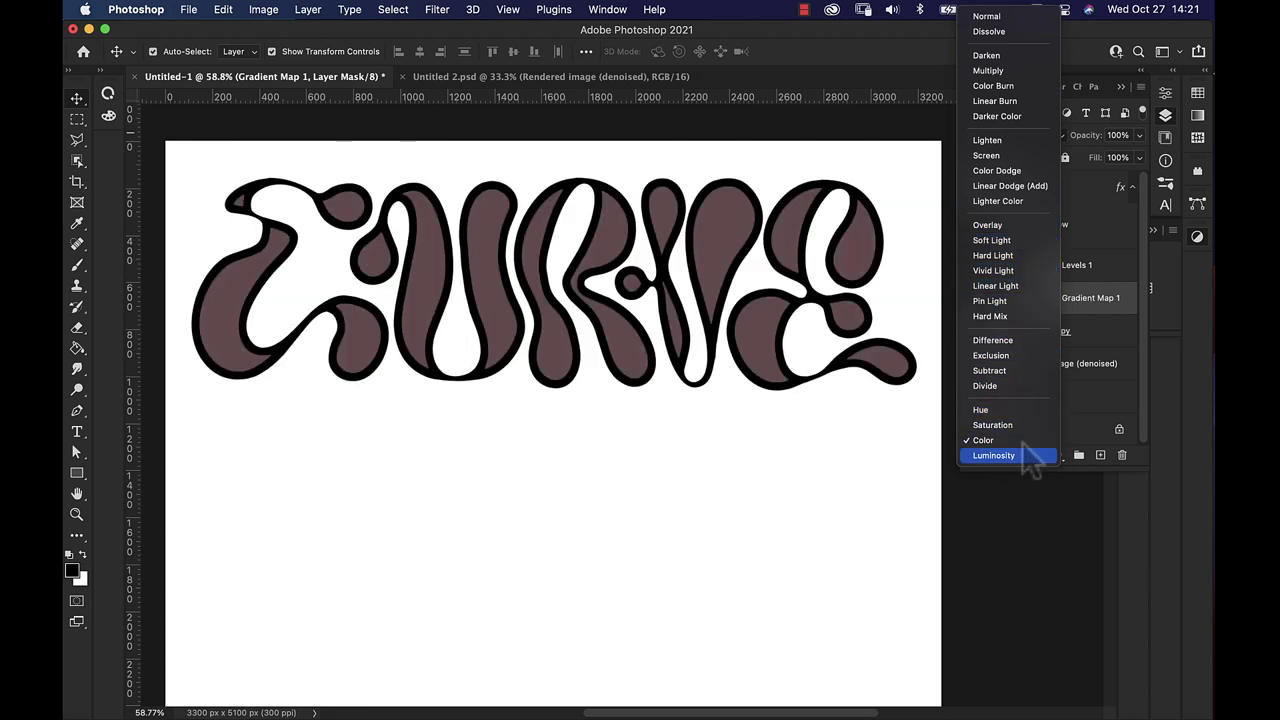
- Keep the Color blend mode, hide Levels 1, and show the oct26-4 sunset photo
{"action": "left_click", "coordinate": [1010, 440]}
{"action": "left_click", "coordinate": [972, 265]}
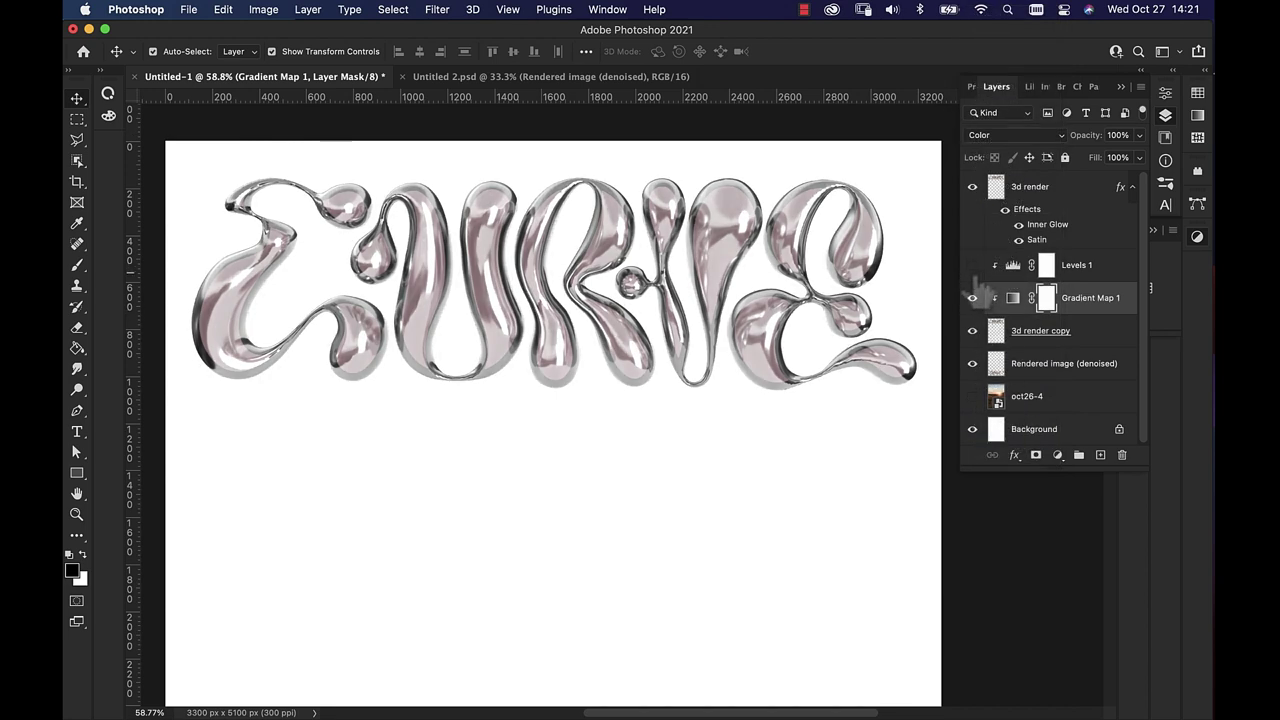
{"action": "scroll", "coordinate": [857, 400], "scroll_direction": "down", "scroll_amount": 3}
{"action": "scroll", "coordinate": [853, 385], "scroll_direction": "up", "scroll_amount": 3}
{"action": "scroll", "coordinate": [857, 392], "scroll_direction": "up", "scroll_amount": 1}
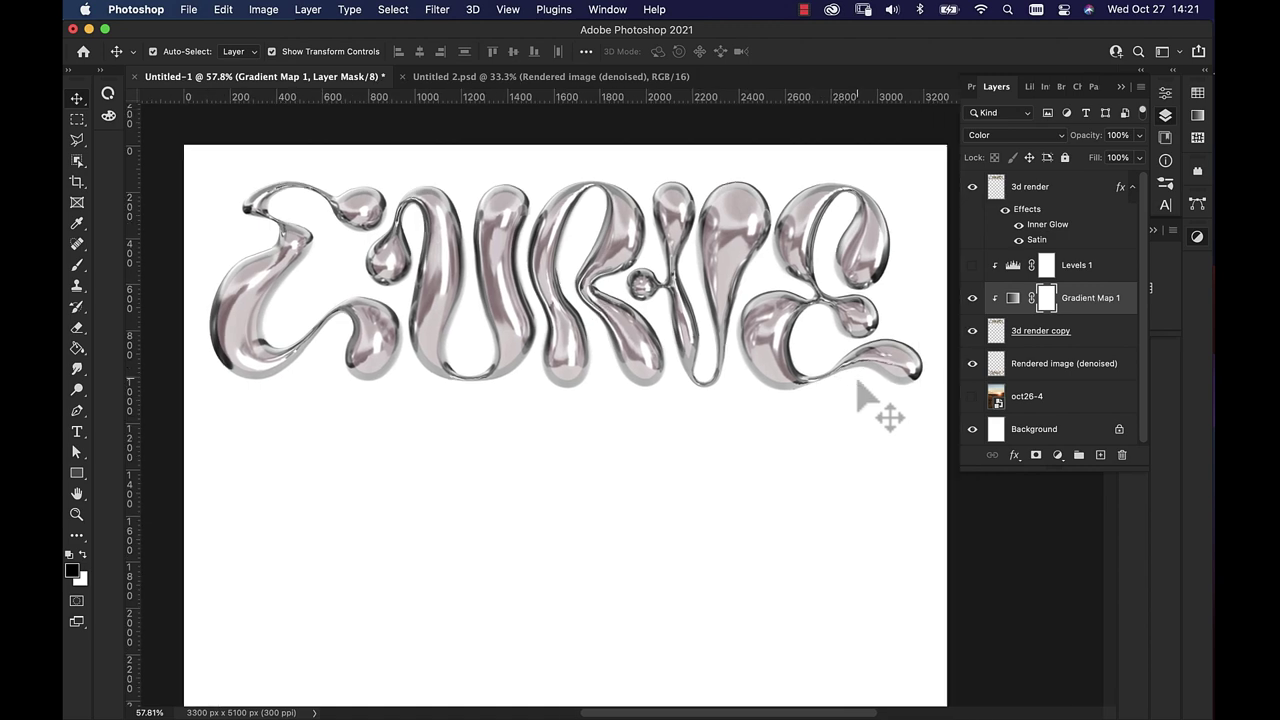
{"action": "scroll", "coordinate": [857, 395], "scroll_direction": "down", "scroll_amount": 2}
{"action": "left_click", "coordinate": [972, 396]}
{"action": "scroll", "coordinate": [908, 382], "scroll_direction": "down", "scroll_amount": 2}
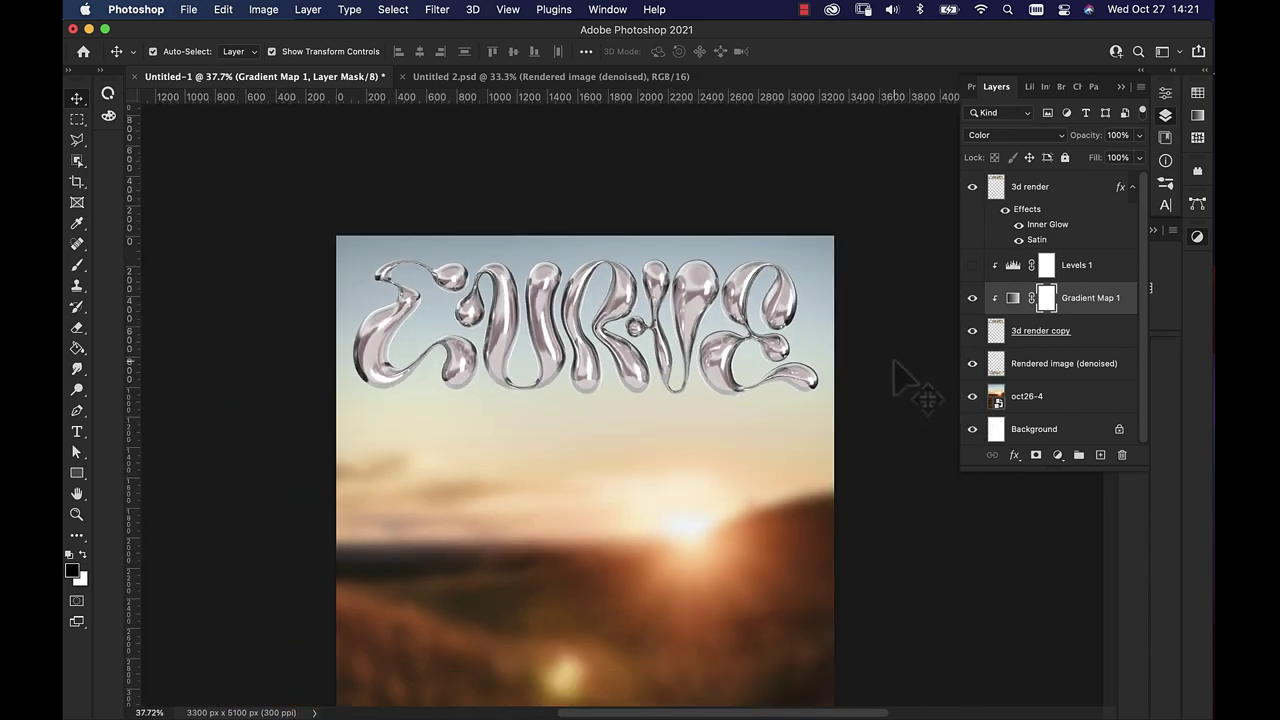
{"action": "scroll", "coordinate": [908, 385], "scroll_direction": "up", "scroll_amount": 1}
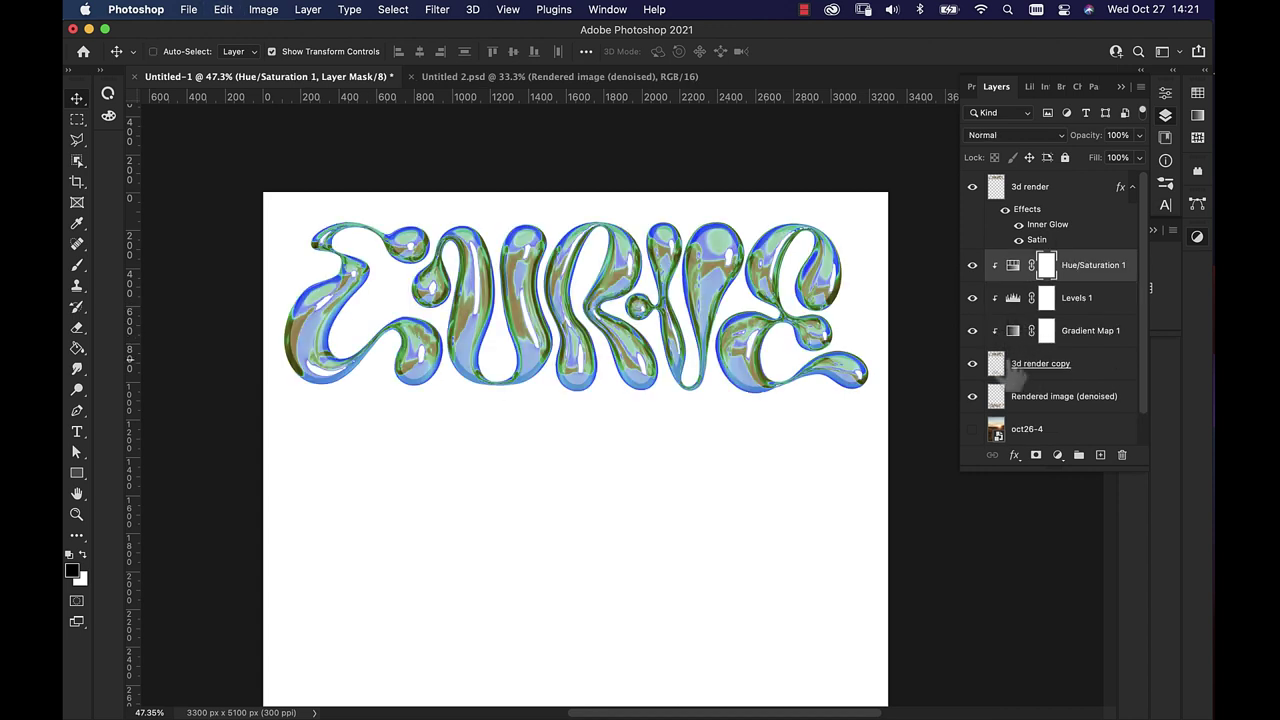
- Undo back to the purple-gold colouring and select Gradient Map 1
{"action": "key", "text": "ctrl+z"}
{"action": "left_click", "coordinate": [972, 396]}
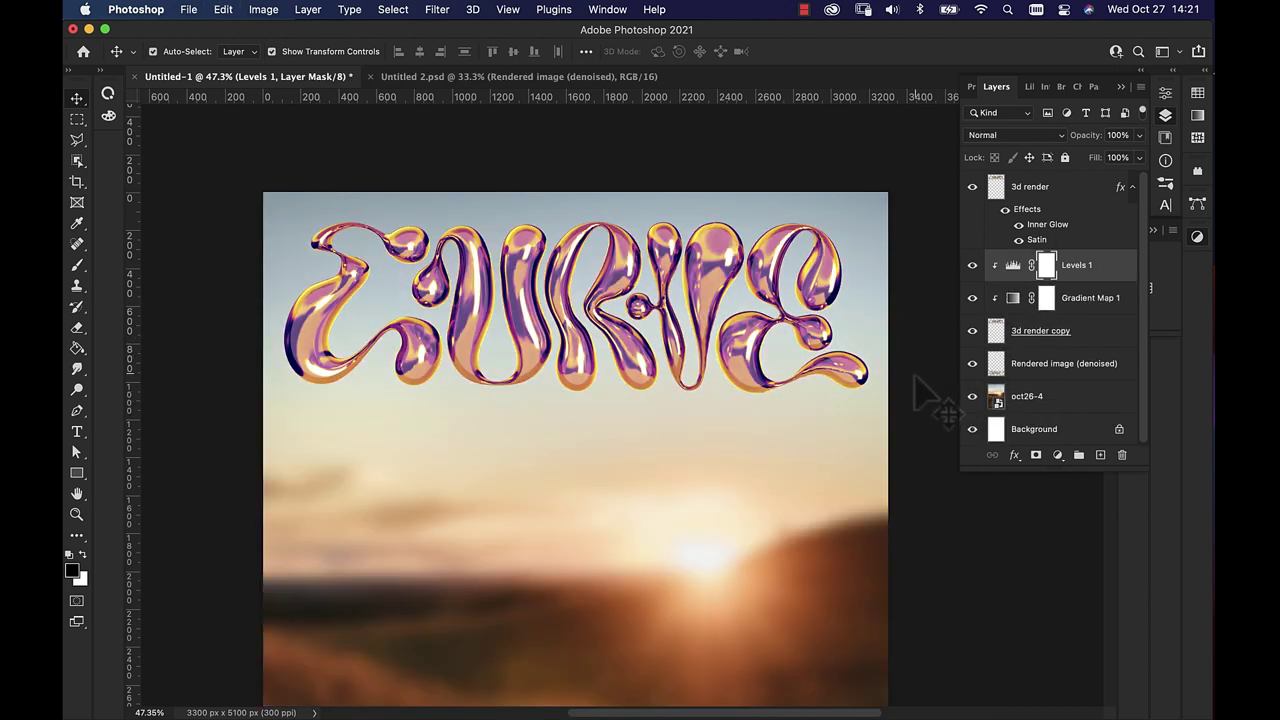
{"action": "left_click", "coordinate": [1017, 306]}
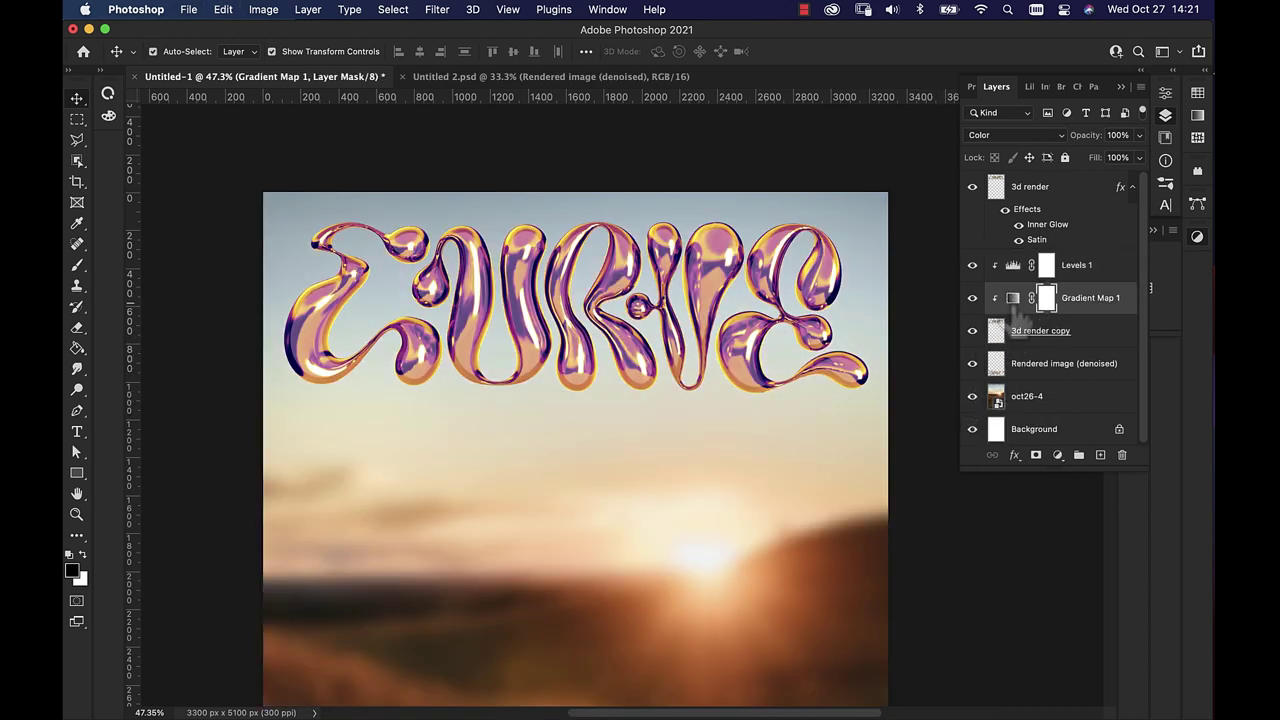
- Try several Gradient Map 1 presets and settle on the pale blue-to-white gradient
{"action": "double_click", "coordinate": [1014, 300]}
{"action": "left_click", "coordinate": [1040, 140]}
{"action": "scroll", "coordinate": [1023, 134], "scroll_direction": "down", "scroll_amount": 5}
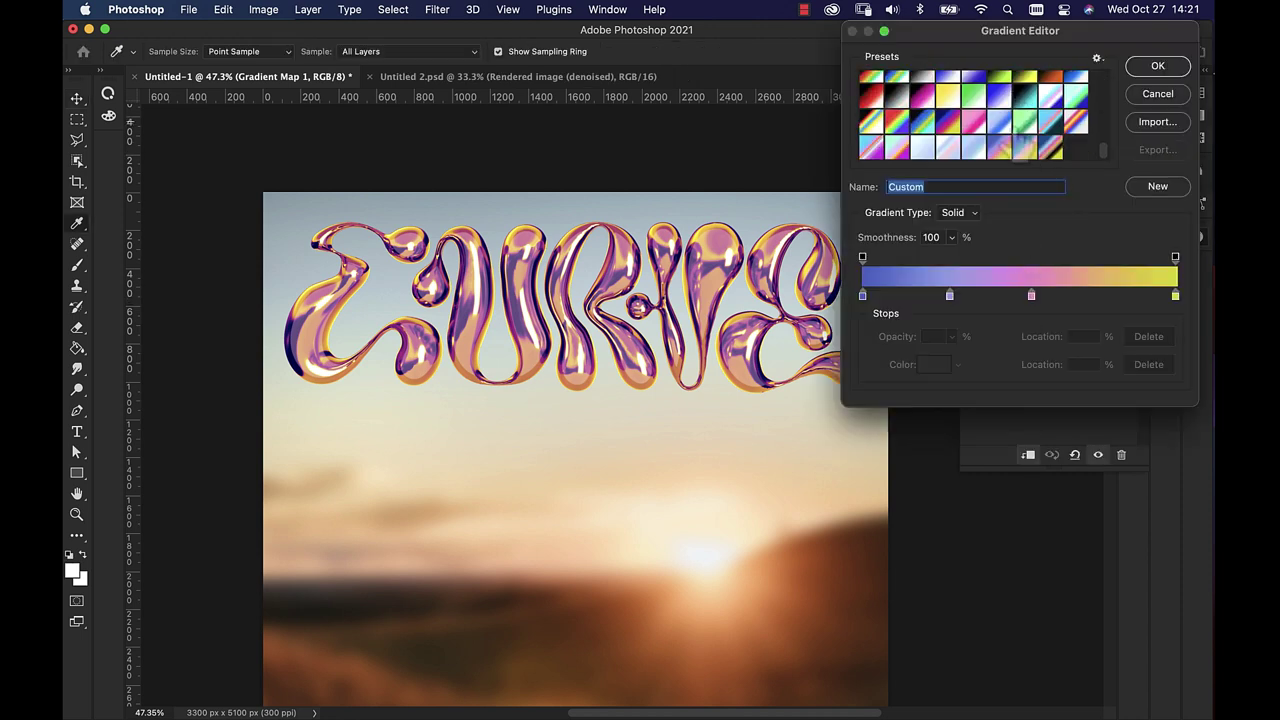
{"action": "left_click", "coordinate": [1050, 148]}
{"action": "left_click", "coordinate": [1075, 122]}
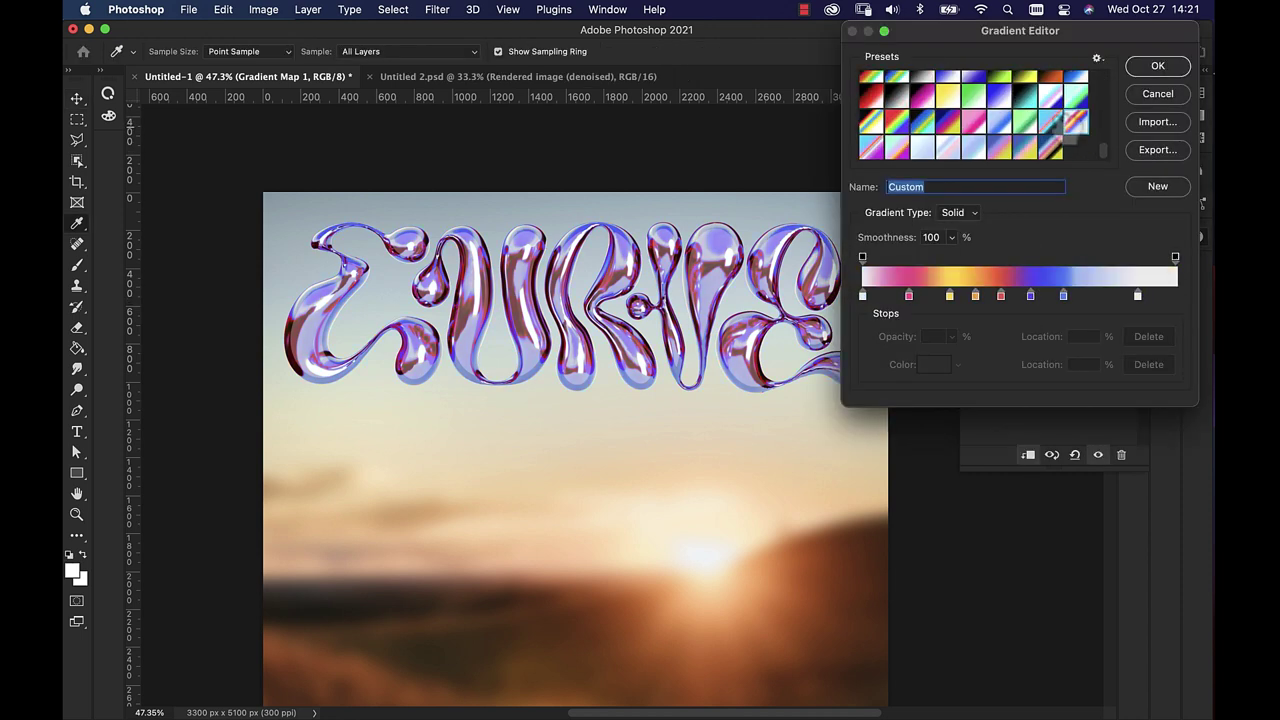
{"action": "left_click", "coordinate": [998, 150]}
{"action": "left_click", "coordinate": [968, 150]}
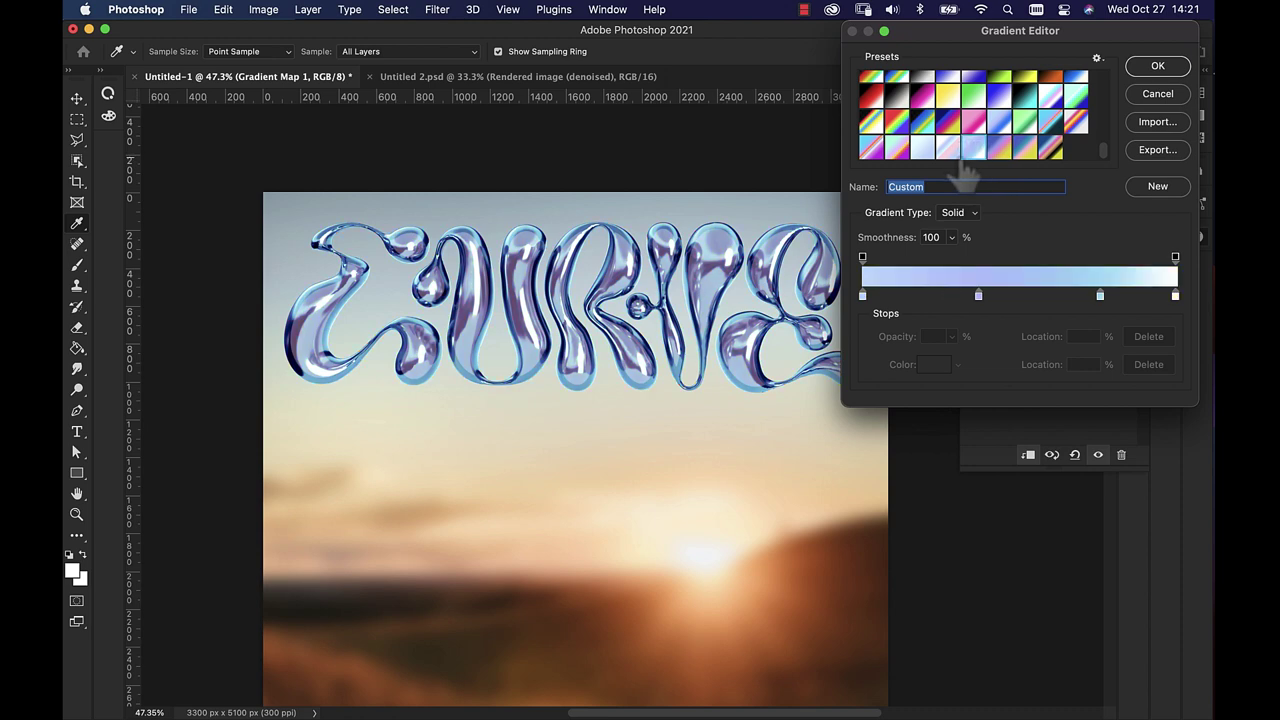
{"action": "left_click", "coordinate": [947, 148]}
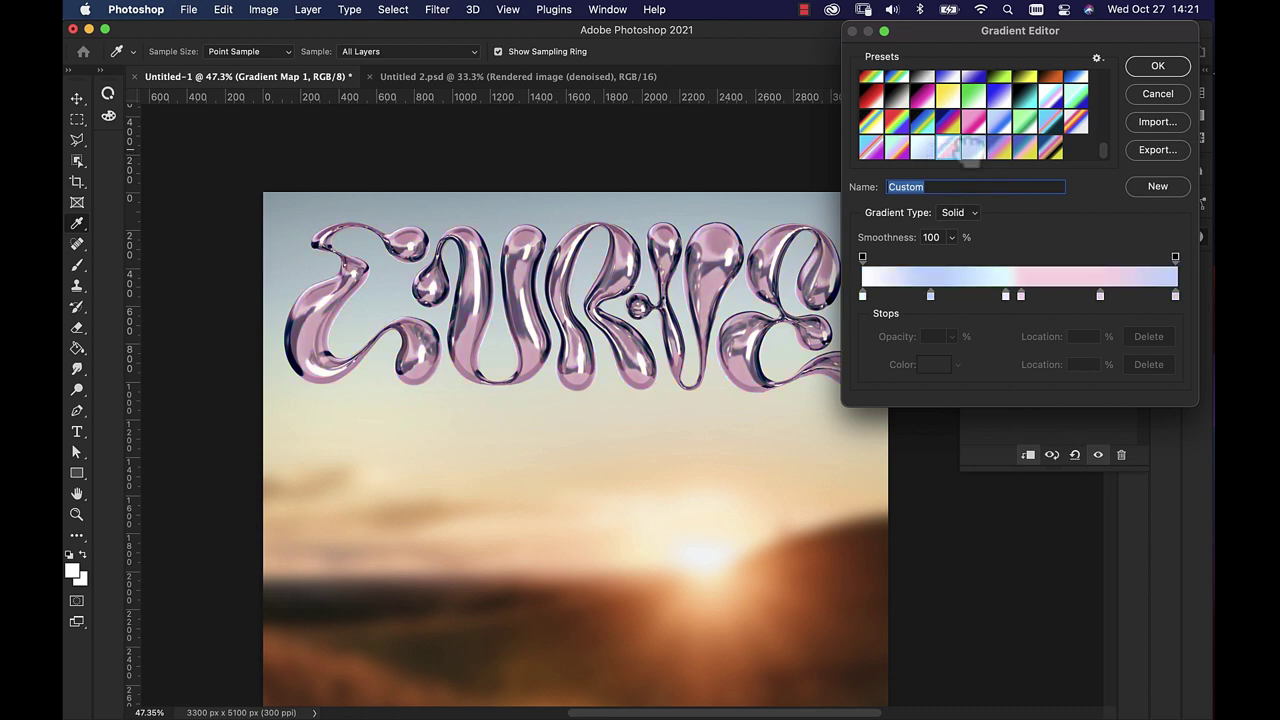
{"action": "left_click", "coordinate": [972, 148]}
{"action": "scroll", "coordinate": [815, 292], "scroll_direction": "down", "scroll_amount": 2}
{"action": "scroll", "coordinate": [820, 285], "scroll_direction": "down", "scroll_amount": 3}
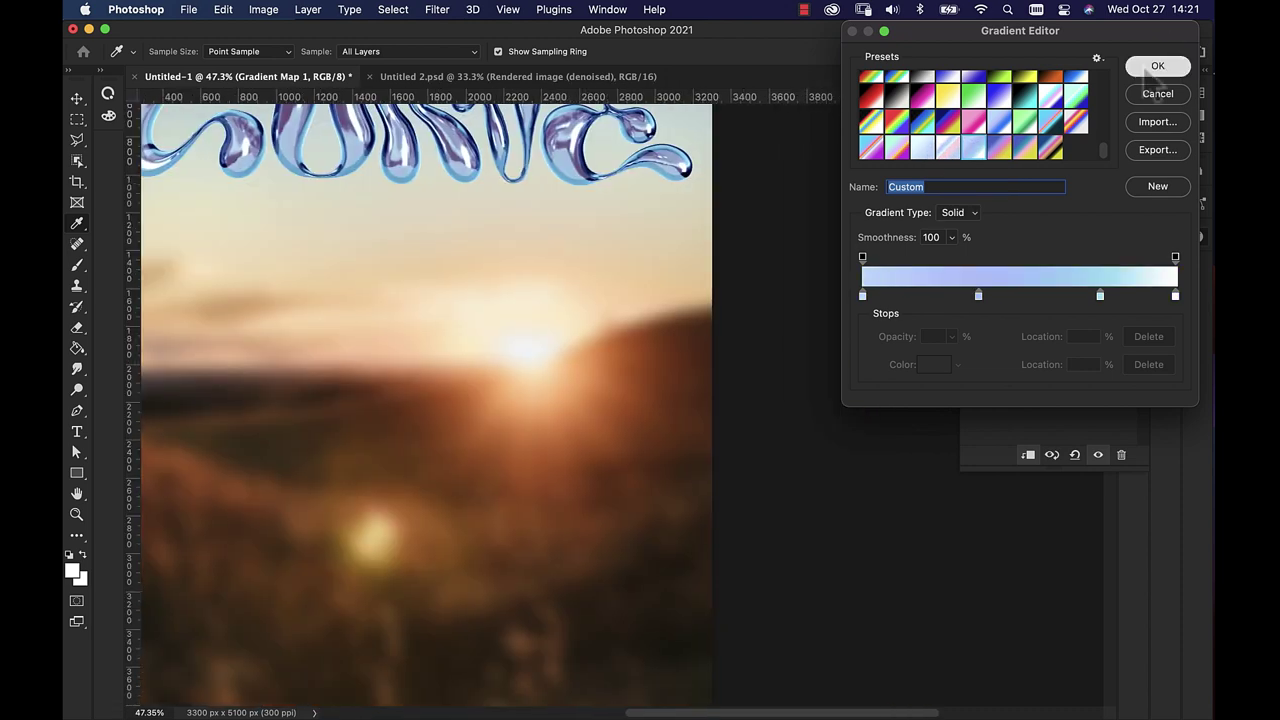
{"action": "left_click", "coordinate": [1157, 65]}
- Select the 3d render layer, hide its Satin effect and toggle Inner Glow off and on
{"action": "key", "text": "v"}
{"action": "scroll", "coordinate": [824, 288], "scroll_direction": "down", "scroll_amount": 3}
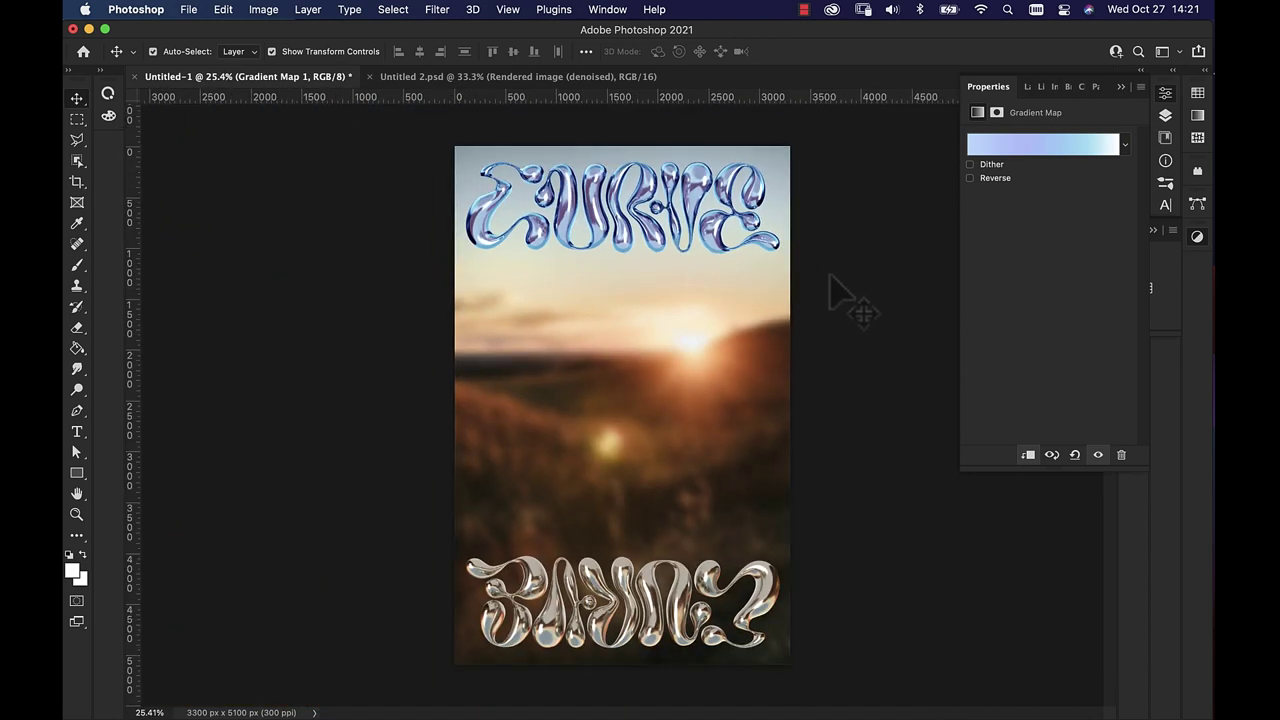
{"action": "scroll", "coordinate": [843, 268], "scroll_direction": "up", "scroll_amount": 5}
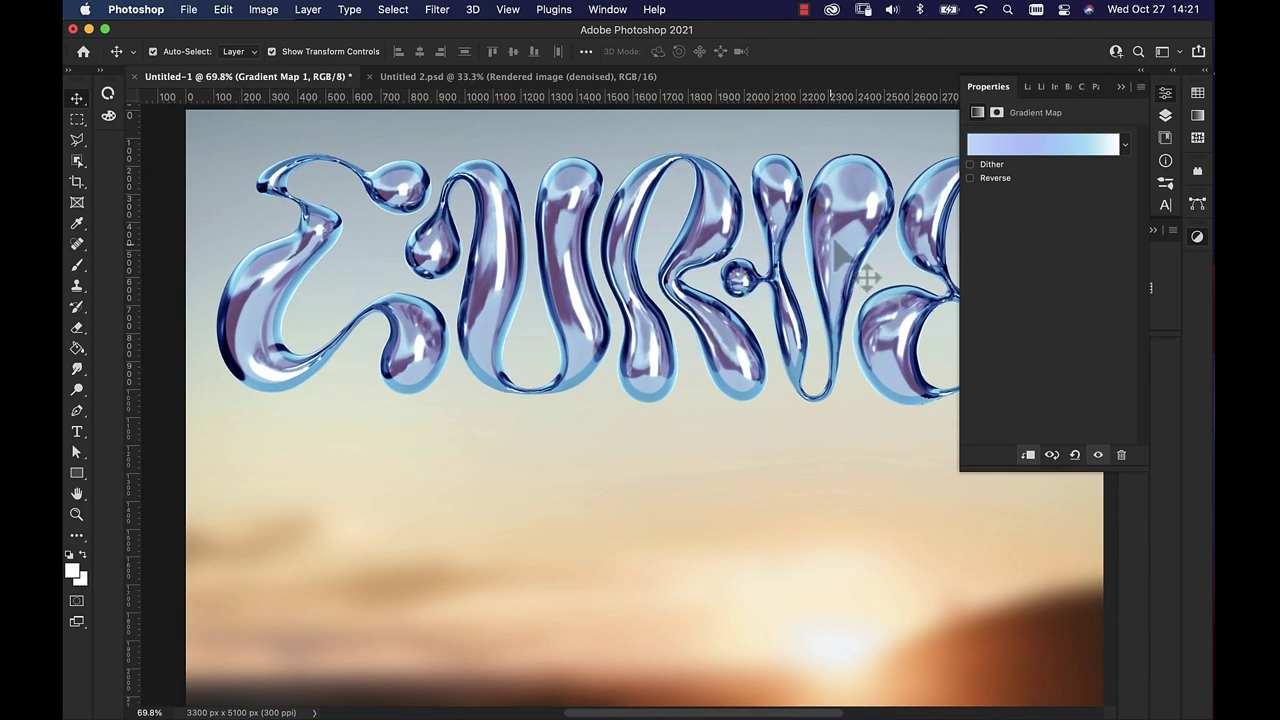
{"action": "scroll", "coordinate": [864, 276], "scroll_direction": "down", "scroll_amount": 2}
{"action": "left_click", "coordinate": [835, 272]}
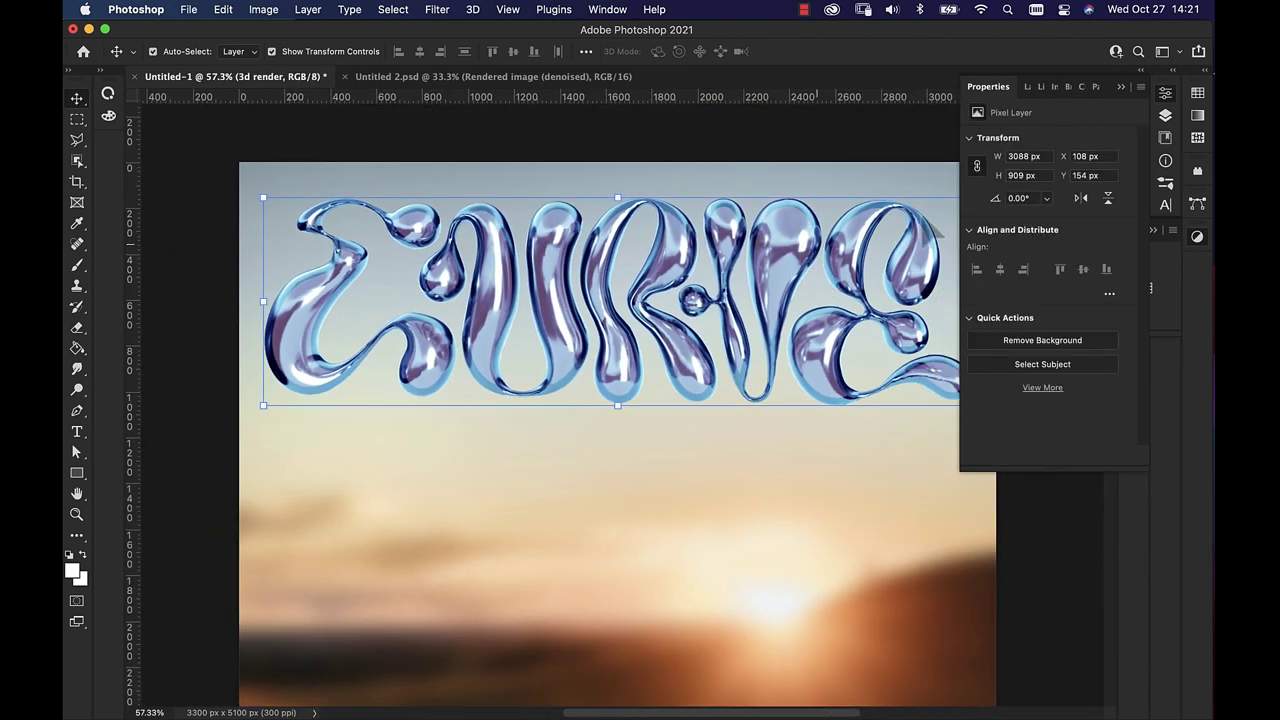
{"action": "left_click", "coordinate": [1166, 117]}
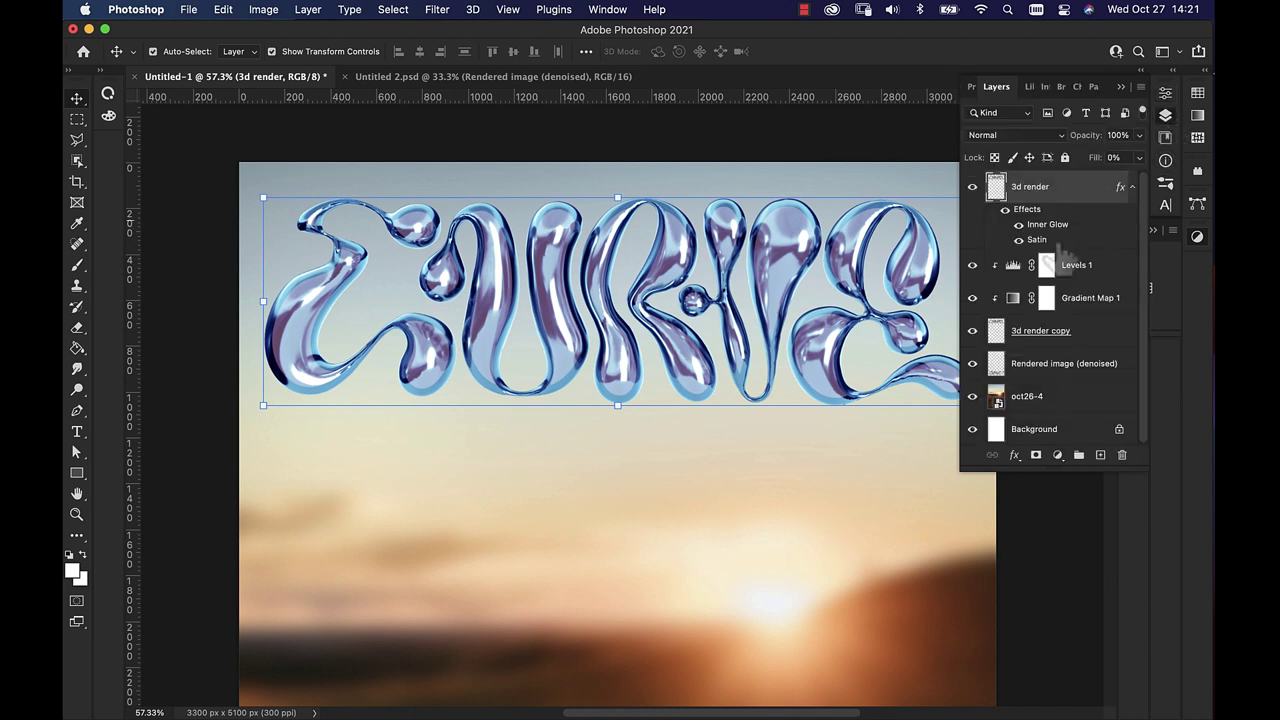
{"action": "left_click", "coordinate": [1018, 240]}
{"action": "left_click", "coordinate": [1018, 224]}
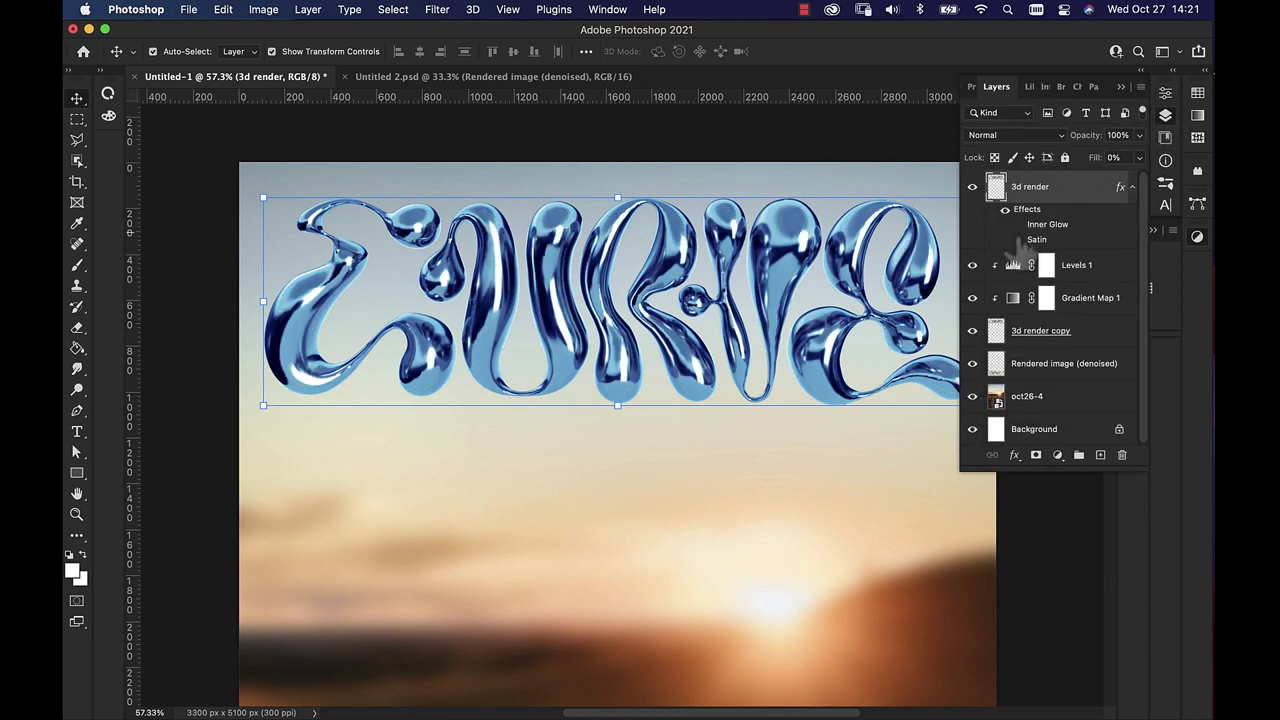
{"action": "scroll", "coordinate": [840, 342], "scroll_direction": "down", "scroll_amount": 2}
{"action": "left_click", "coordinate": [1018, 224]}
{"action": "scroll", "coordinate": [822, 348], "scroll_direction": "right", "scroll_amount": 3}
{"action": "scroll", "coordinate": [857, 343], "scroll_direction": "up", "scroll_amount": 1}
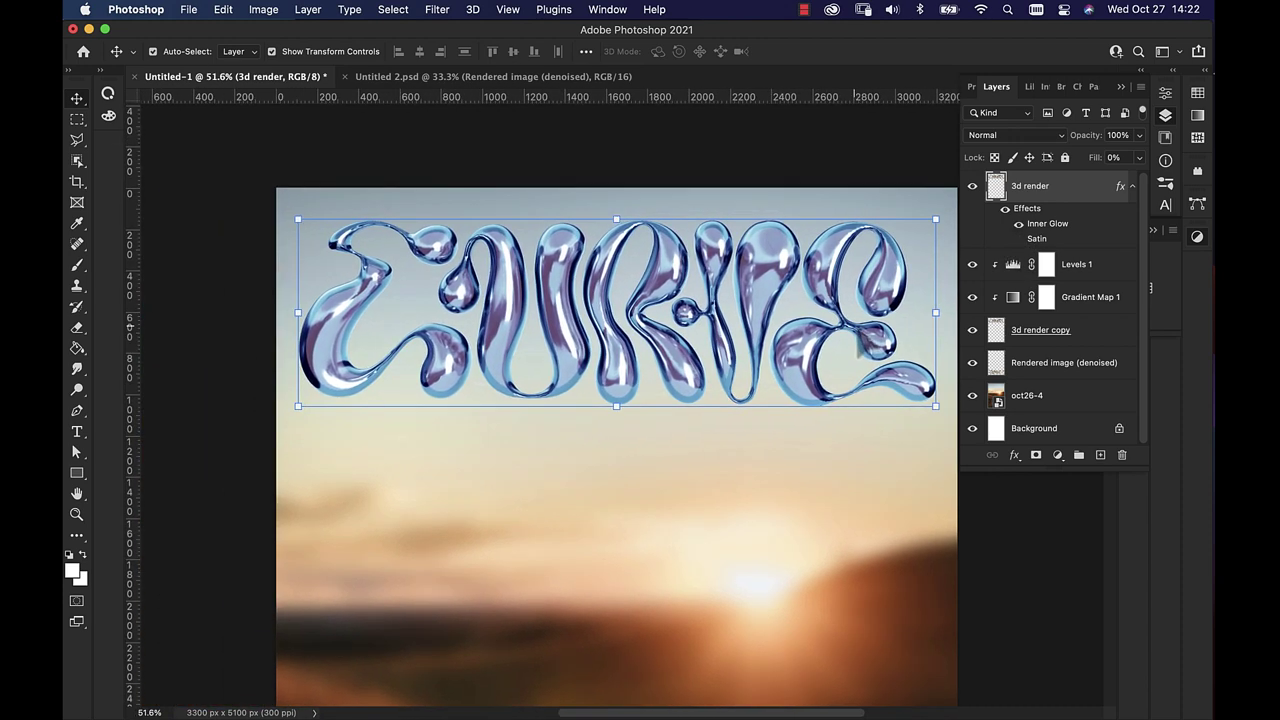
- Set the Inner Glow colour to pure white (#ffffff)
{"action": "double_click", "coordinate": [1050, 226]}
{"action": "left_click_drag", "start_coordinate": [785, 142], "coordinate": [1102, 62]}
{"action": "left_click", "coordinate": [1023, 147]}
{"action": "left_click_drag", "start_coordinate": [925, 118], "coordinate": [770, 32]}
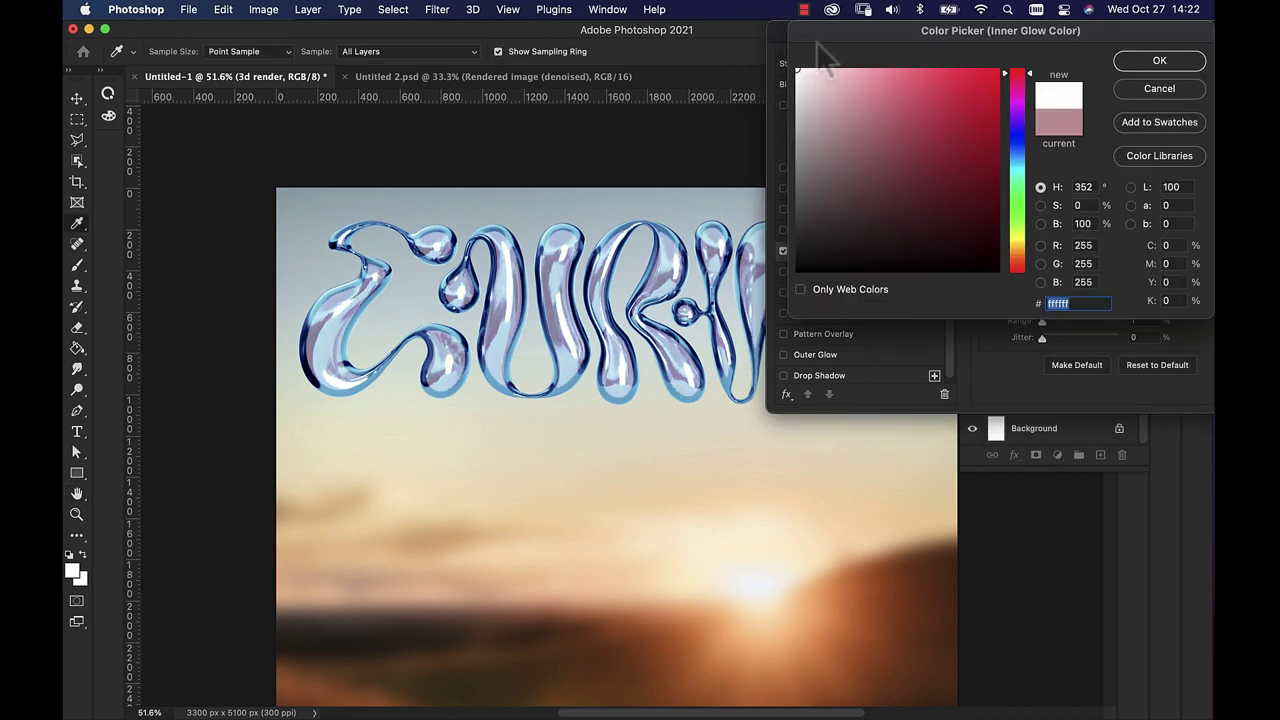
{"action": "left_click_drag", "start_coordinate": [1030, 58], "coordinate": [935, 62]}
{"action": "left_click", "coordinate": [1051, 58]}
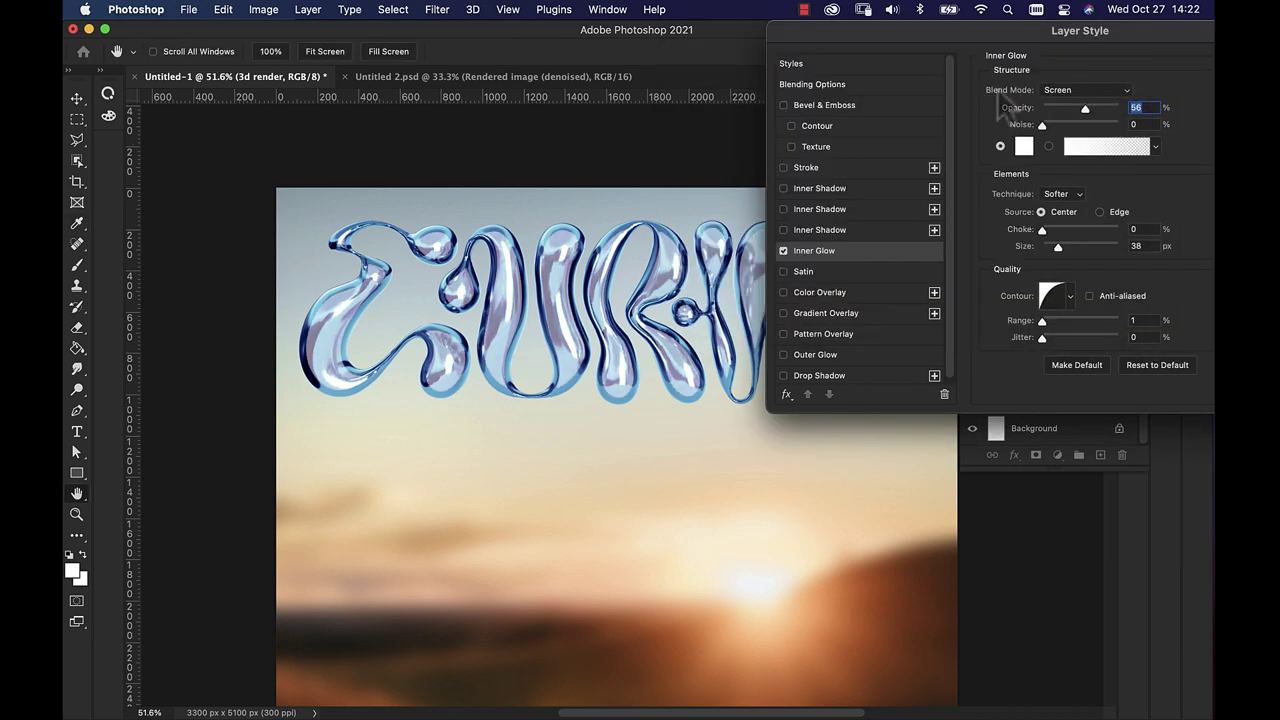
- Keep the Inner Glow at 56% opacity and 38 px size and apply it
{"action": "scroll", "coordinate": [557, 403], "scroll_direction": "right", "scroll_amount": 3}
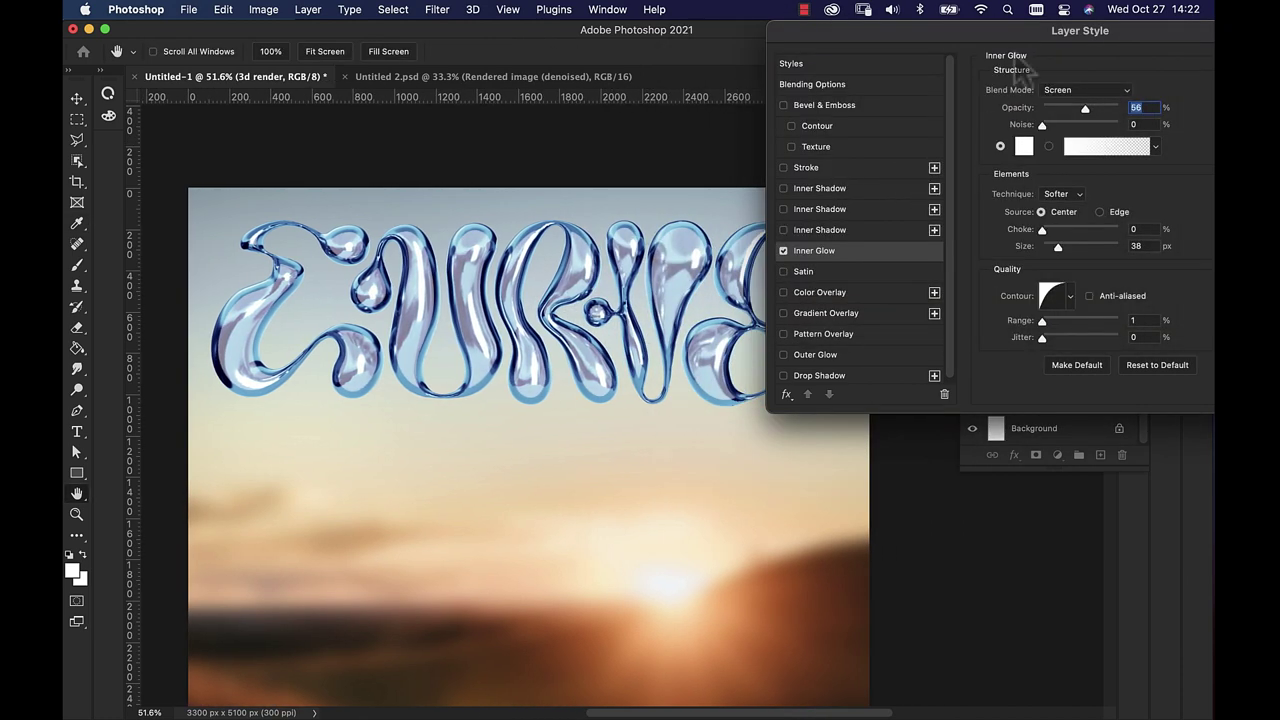
{"action": "left_click_drag", "start_coordinate": [1020, 62], "coordinate": [1183, 62]}
{"action": "left_click_drag", "start_coordinate": [760, 270], "coordinate": [812, 283]}
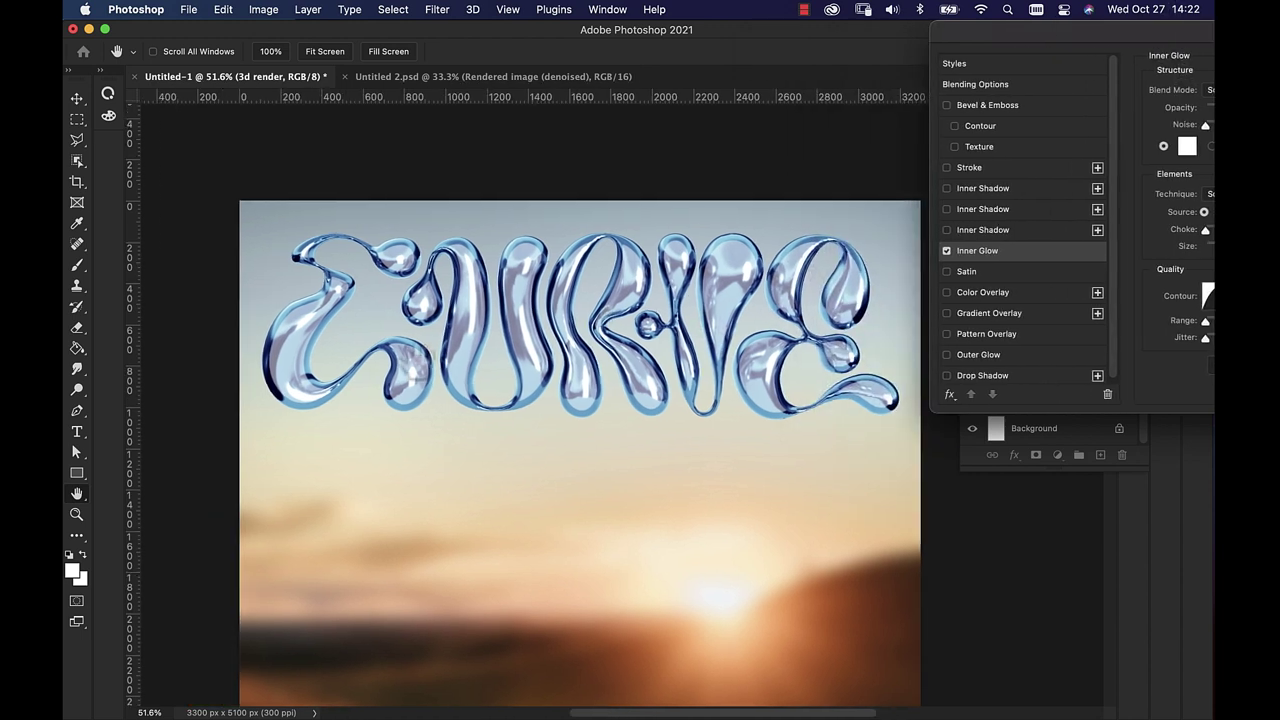
{"action": "left_click_drag", "start_coordinate": [669, 328], "coordinate": [609, 284]}
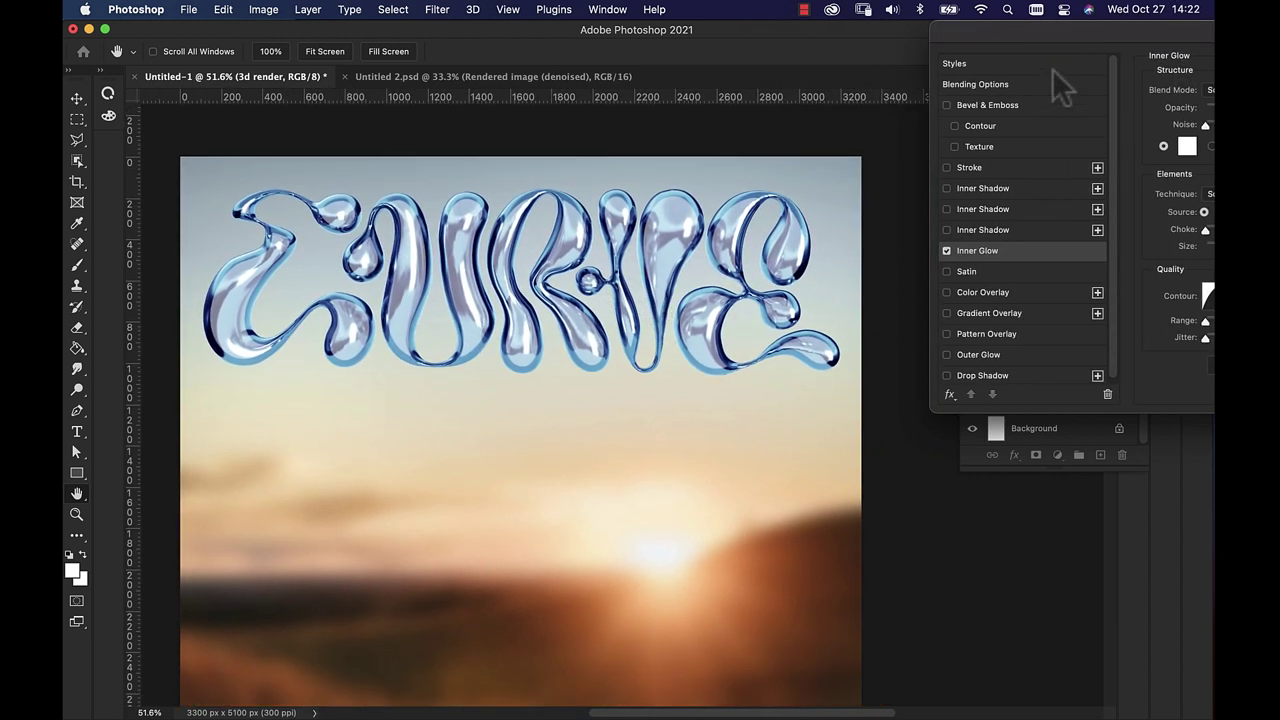
{"action": "left_click_drag", "start_coordinate": [1006, 40], "coordinate": [995, 42]}
{"action": "left_click_drag", "start_coordinate": [1128, 40], "coordinate": [903, 30]}
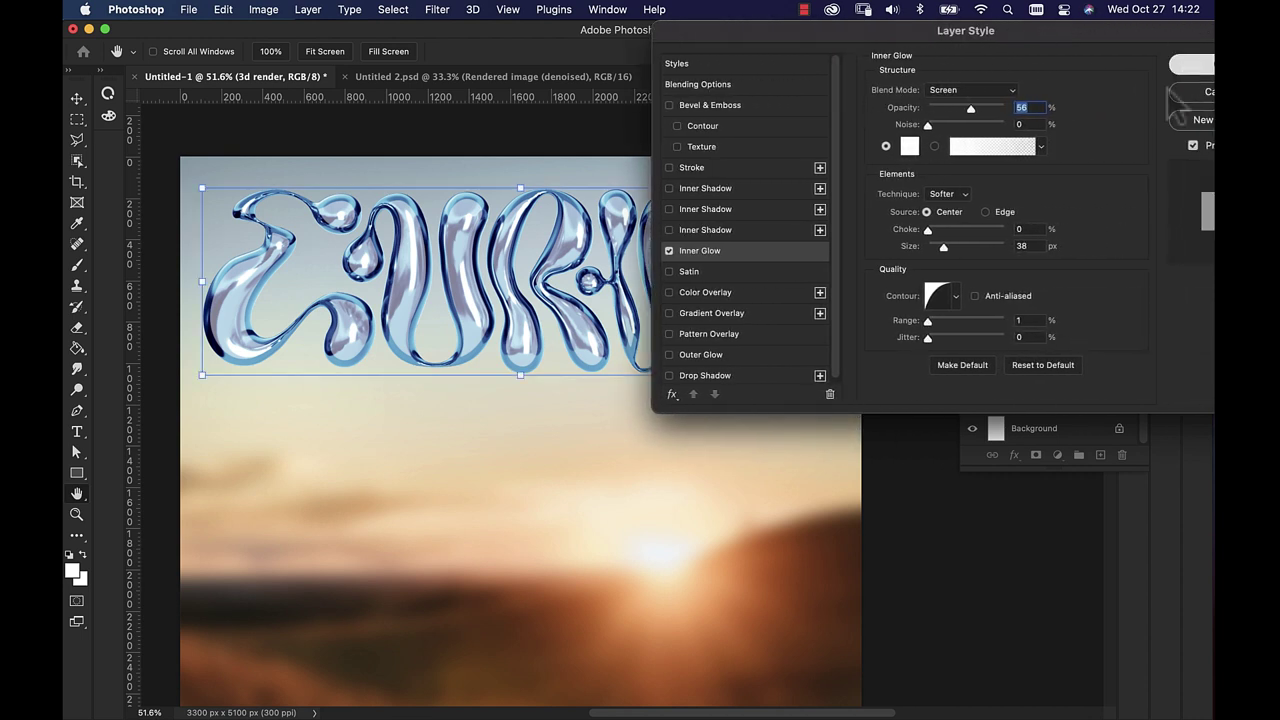
{"action": "left_click", "coordinate": [1160, 60]}
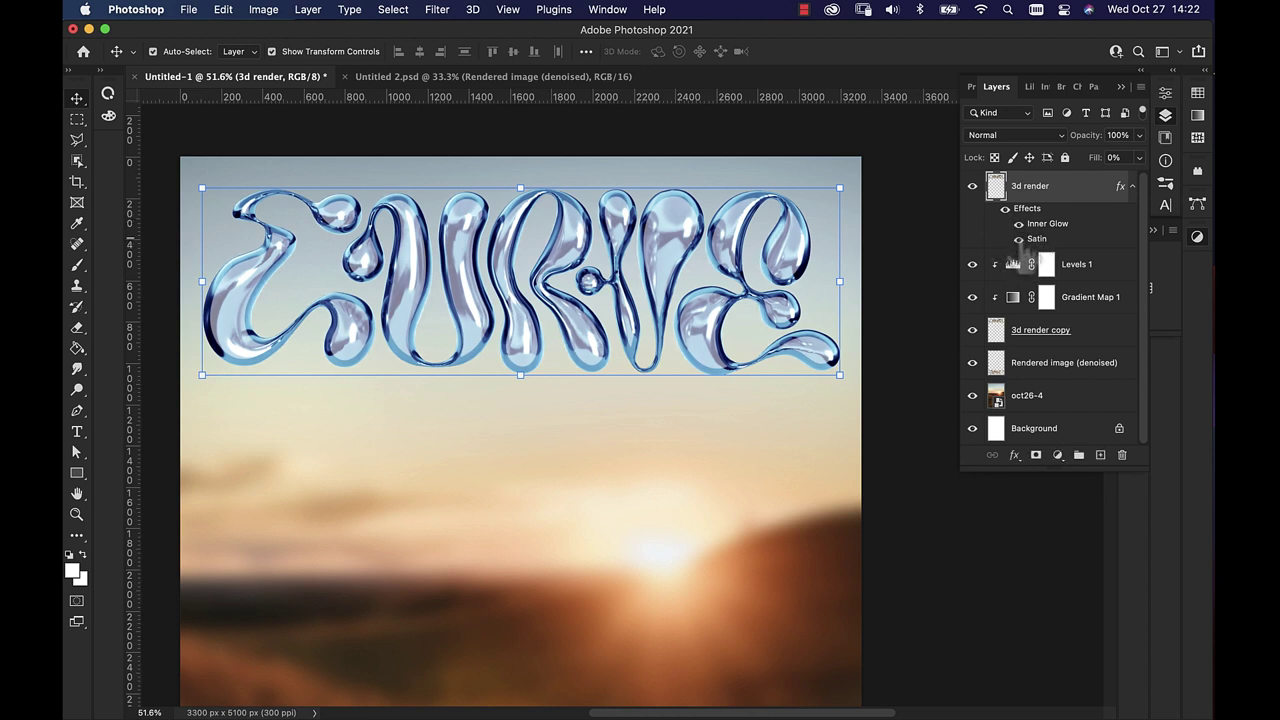
- Hide oct26-4, 3d render, Levels 1 and Gradient Map 1
{"action": "scroll", "coordinate": [880, 240], "scroll_direction": "left", "scroll_amount": 3}
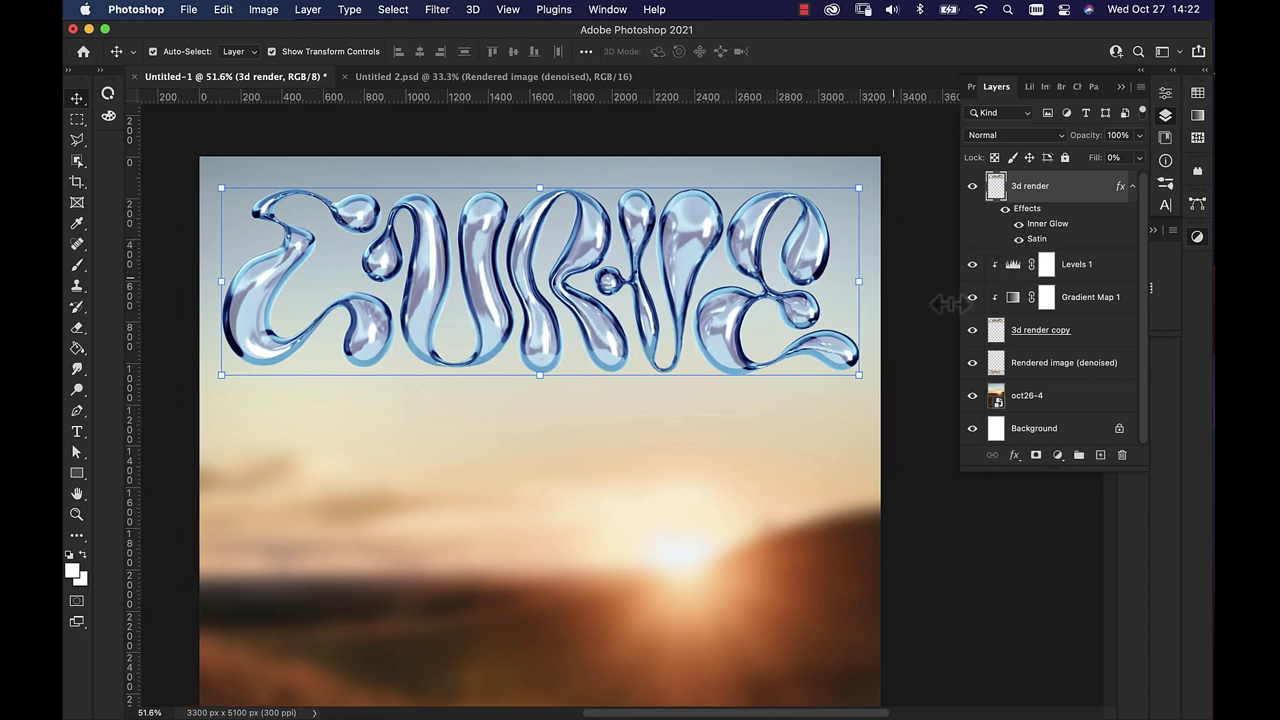
{"action": "left_click", "coordinate": [972, 396]}
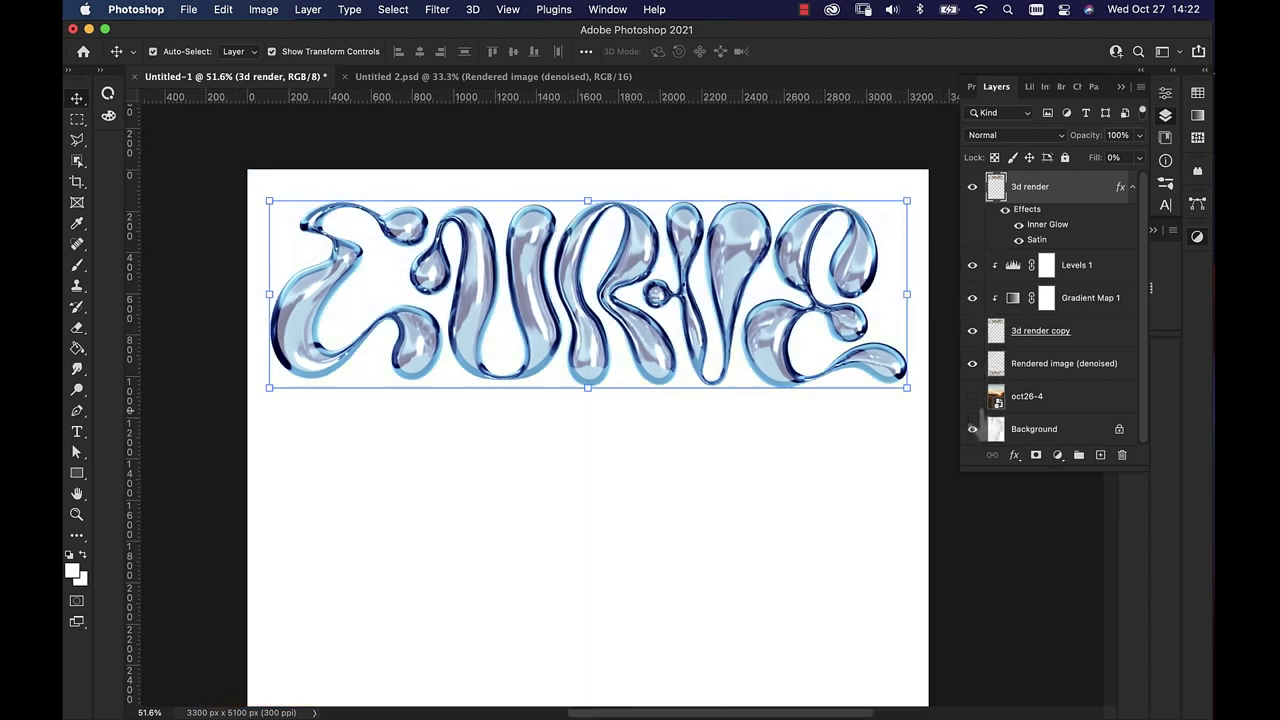
{"action": "left_click", "coordinate": [923, 452]}
{"action": "scroll", "coordinate": [940, 470], "scroll_direction": "down", "scroll_amount": 2}
{"action": "scroll", "coordinate": [935, 462], "scroll_direction": "down", "scroll_amount": 2}
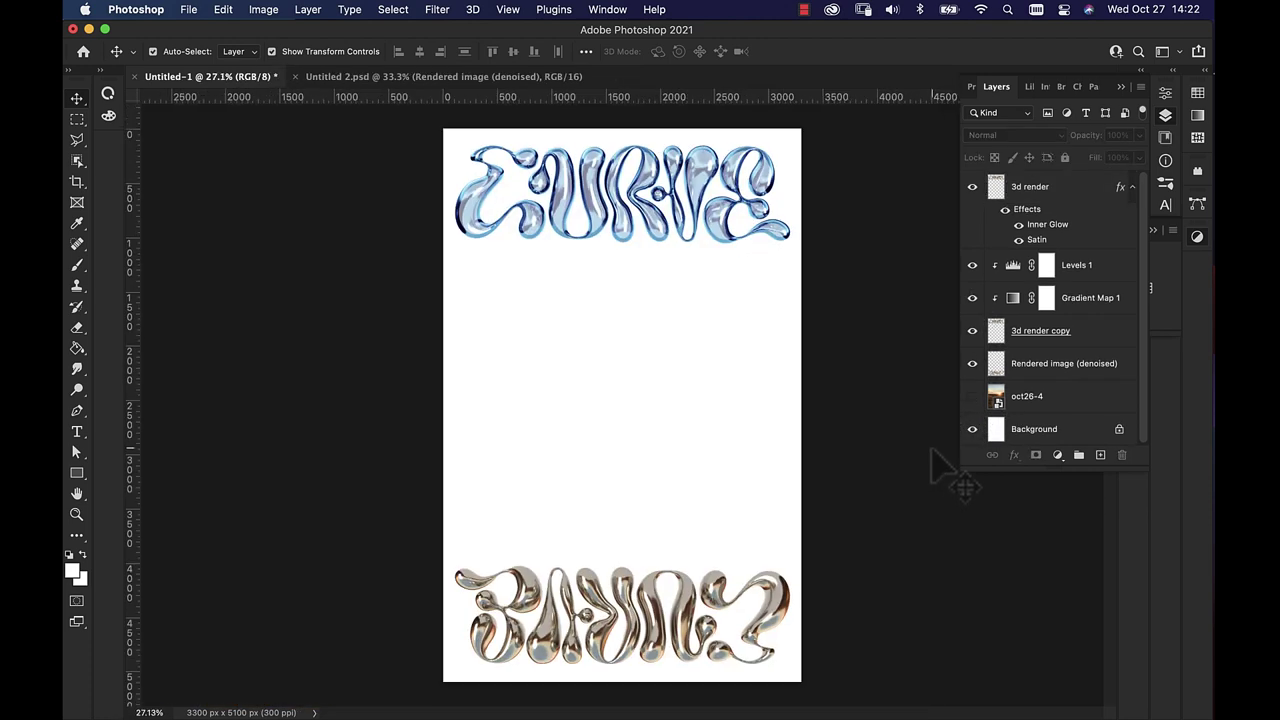
{"action": "scroll", "coordinate": [943, 457], "scroll_direction": "up", "scroll_amount": 4}
{"action": "left_click_drag", "start_coordinate": [972, 187], "coordinate": [975, 235]}
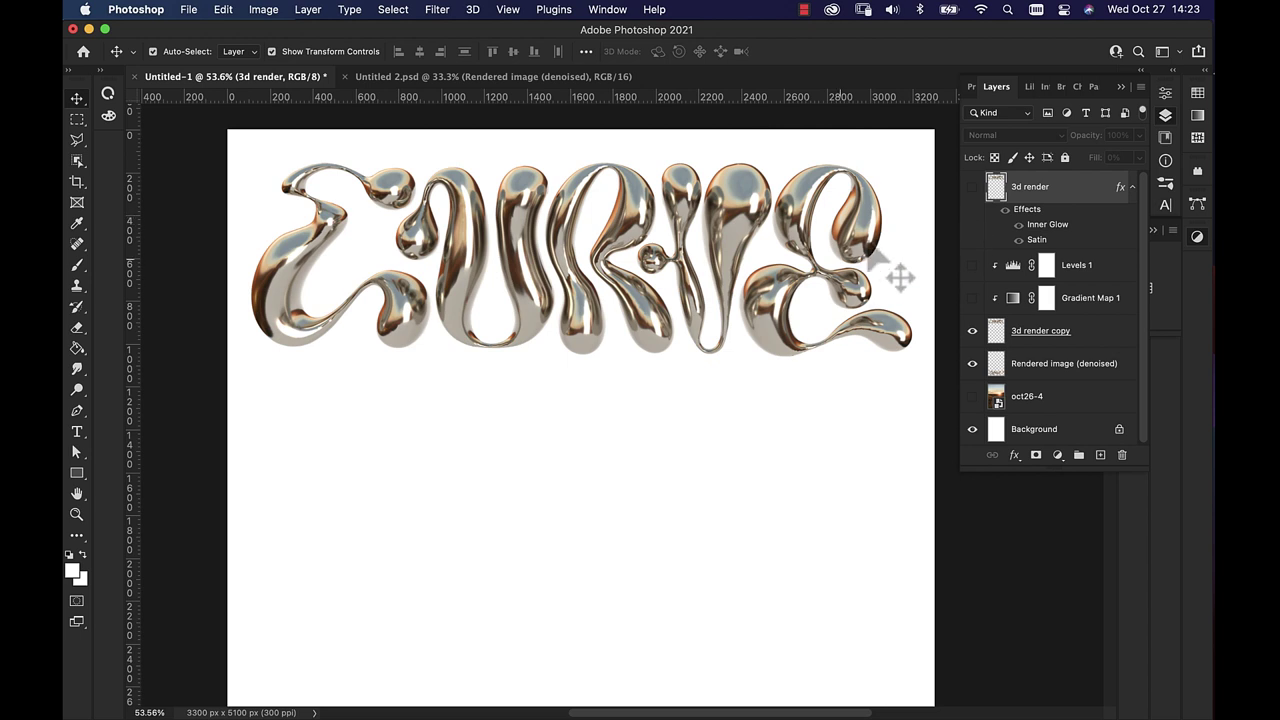
- Desaturate the 3d render copy to neutral silver and re-enable Levels 1
{"action": "left_click", "coordinate": [897, 277]}
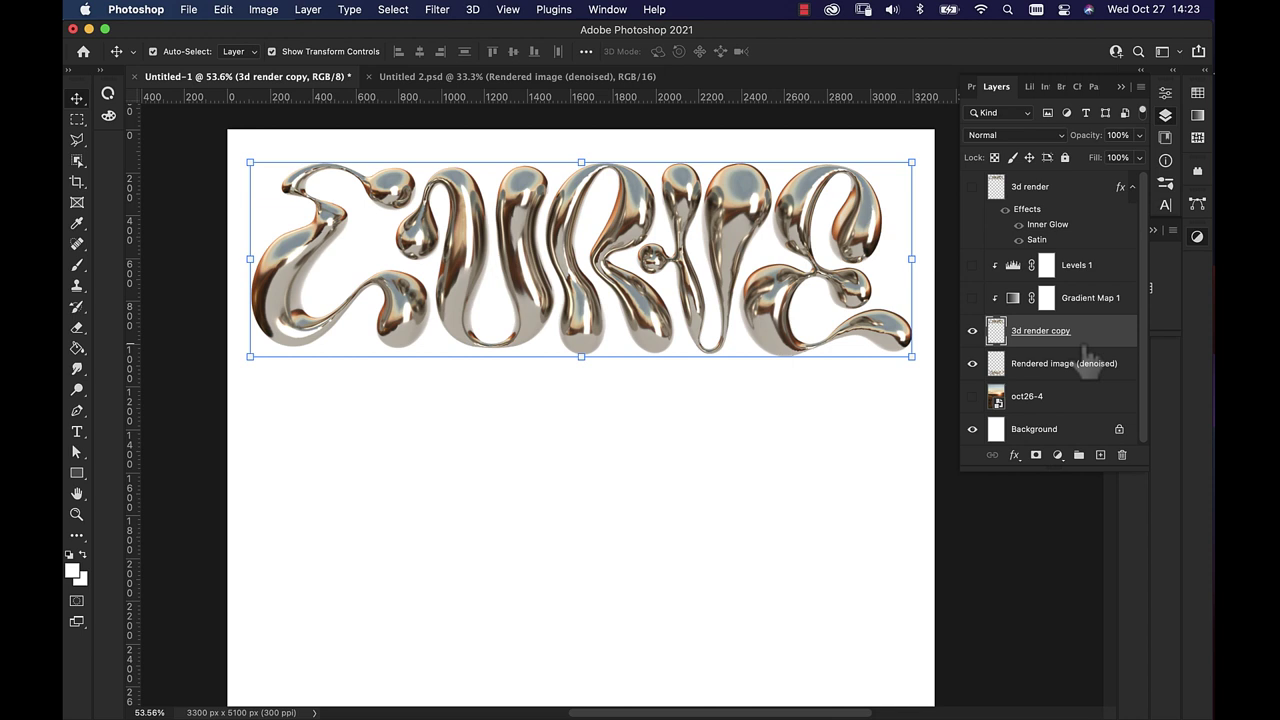
{"action": "key", "text": "super+shift+u"}
{"action": "key", "text": "super+shift+u"}
{"action": "scroll", "coordinate": [620, 400], "scroll_direction": "down", "scroll_amount": 2}
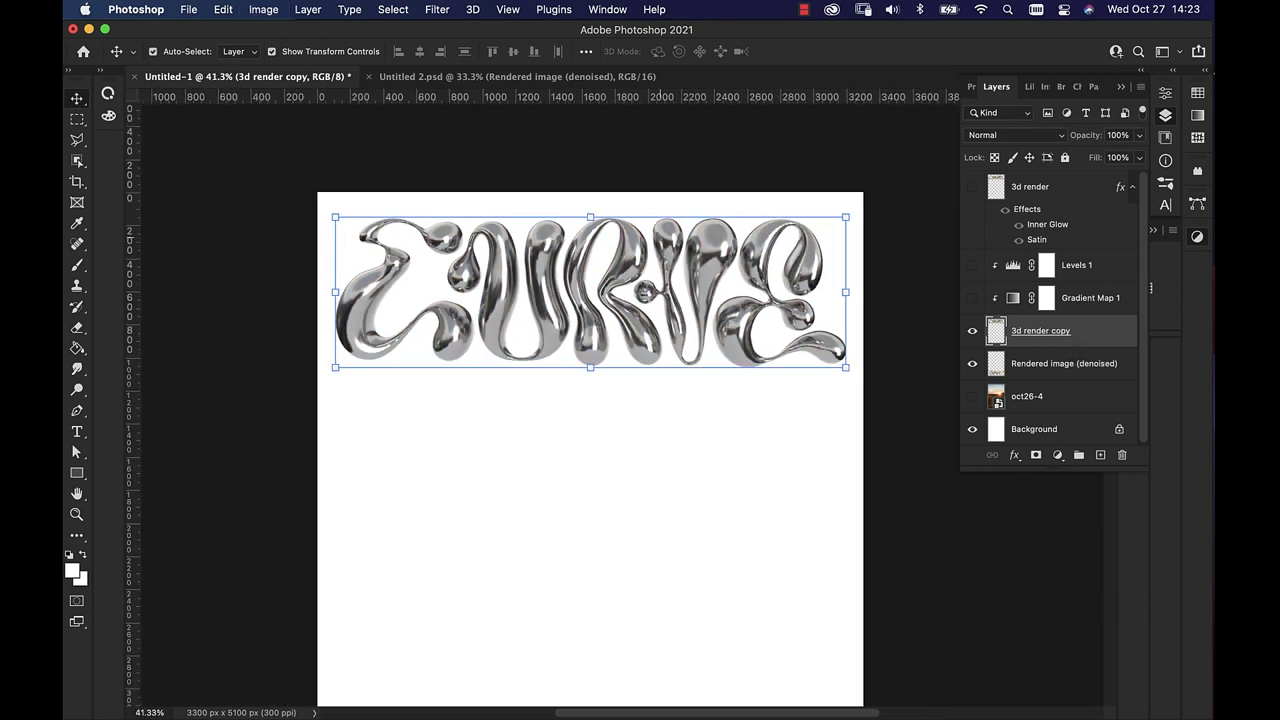
{"action": "left_click", "coordinate": [727, 190]}
{"action": "scroll", "coordinate": [619, 404], "scroll_direction": "up", "scroll_amount": 2}
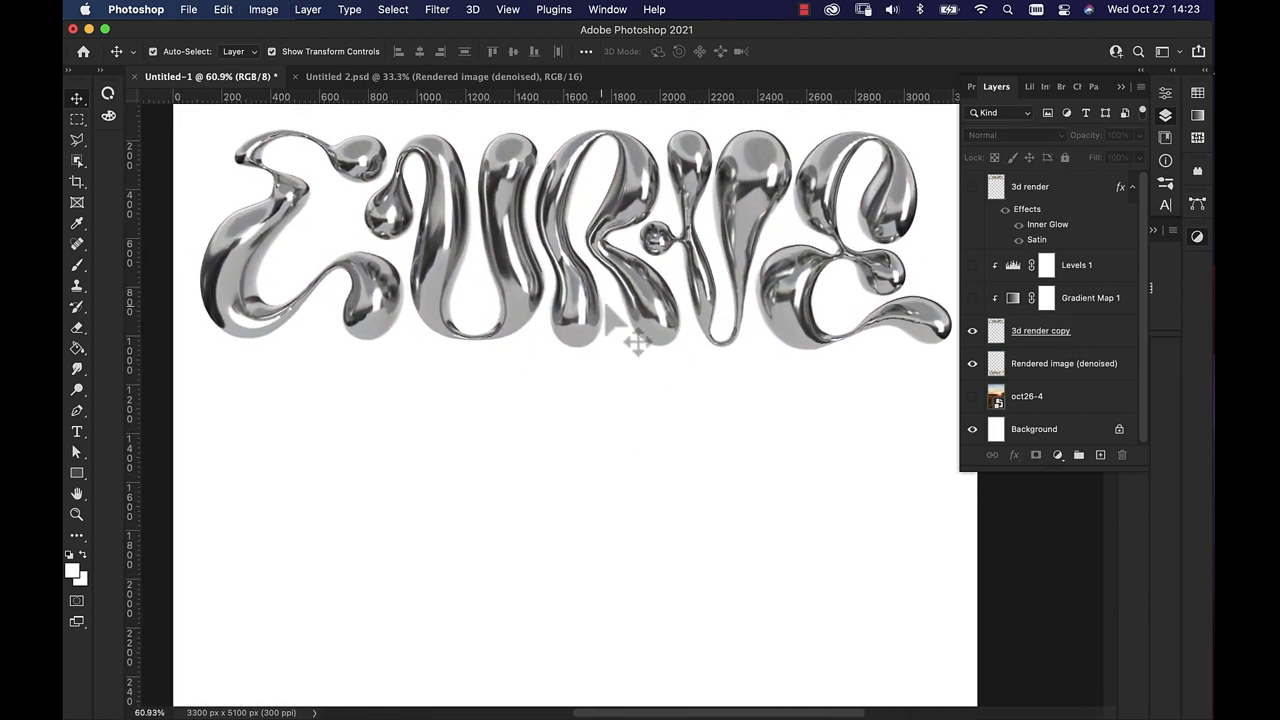
{"action": "left_click", "coordinate": [614, 357]}
{"action": "left_click", "coordinate": [972, 265]}
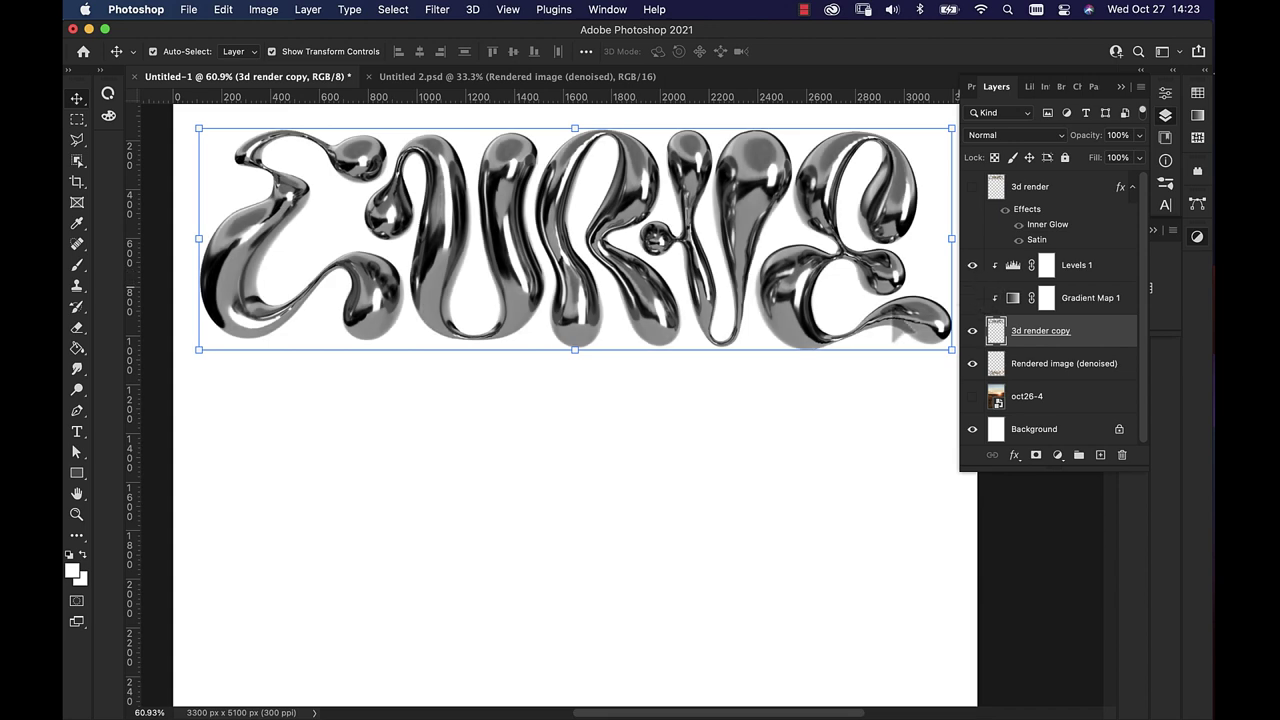
{"action": "scroll", "coordinate": [900, 320], "scroll_direction": "down", "scroll_amount": 1}
- Set the Levels 1 black input to 49 and midtones to 0.31 for black chrome
{"action": "left_click", "coordinate": [1014, 272]}
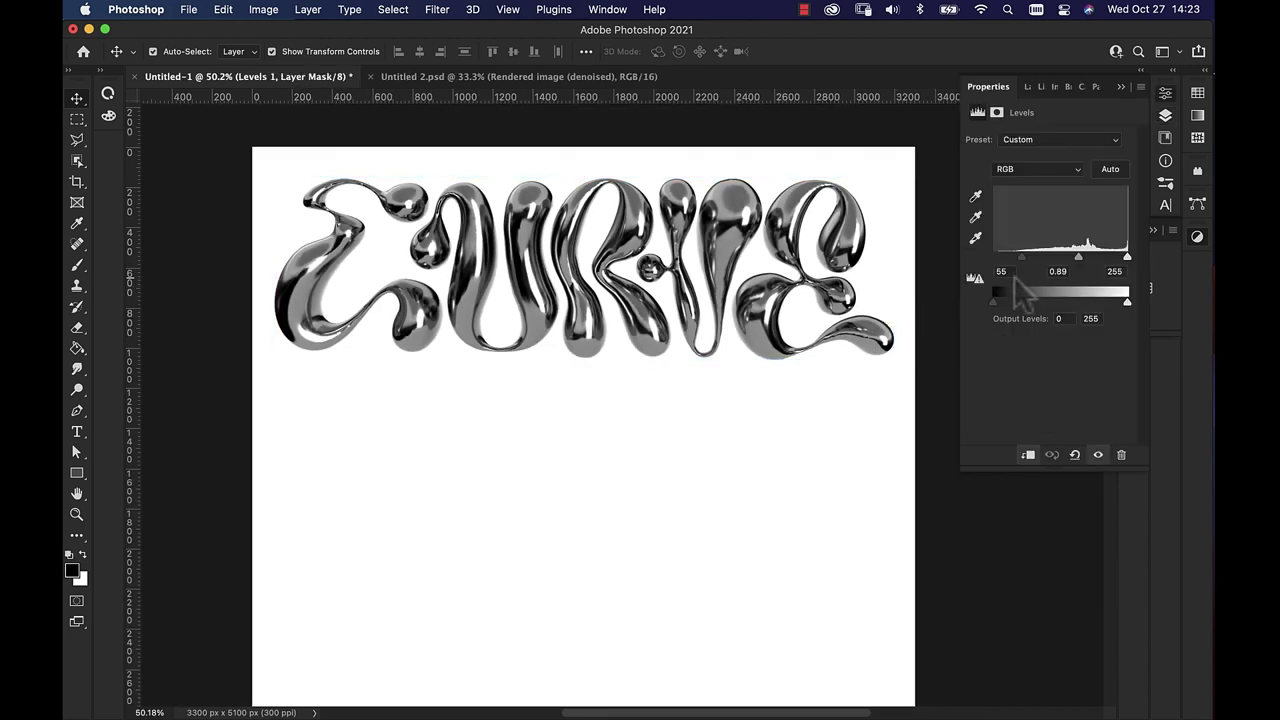
{"action": "left_click_drag", "start_coordinate": [1019, 257], "coordinate": [1084, 268]}
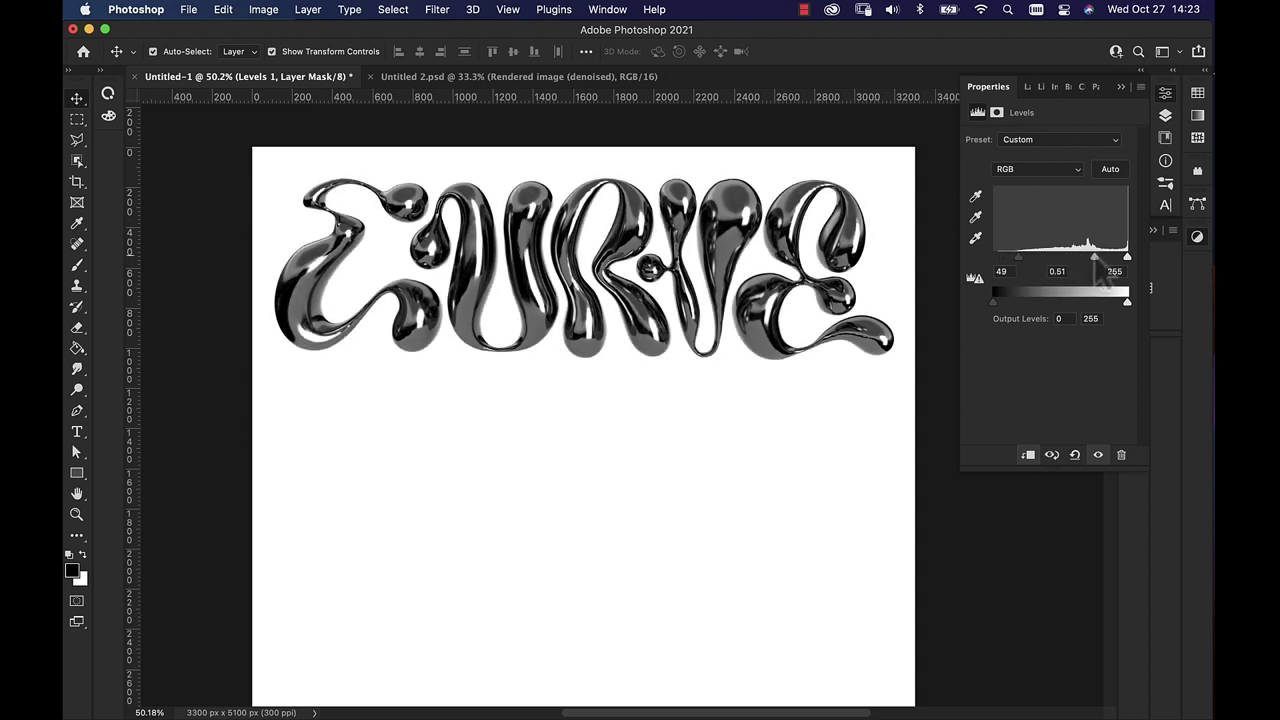
{"action": "mouse_move", "coordinate": [1095, 260]}
{"action": "left_mouse_down"}
{"action": "mouse_move", "coordinate": [1126, 272]}
{"action": "mouse_move", "coordinate": [1112, 280]}
{"action": "mouse_move", "coordinate": [1135, 276]}
{"action": "mouse_move", "coordinate": [1116, 276]}
{"action": "left_mouse_up"}
{"action": "left_click", "coordinate": [871, 457]}
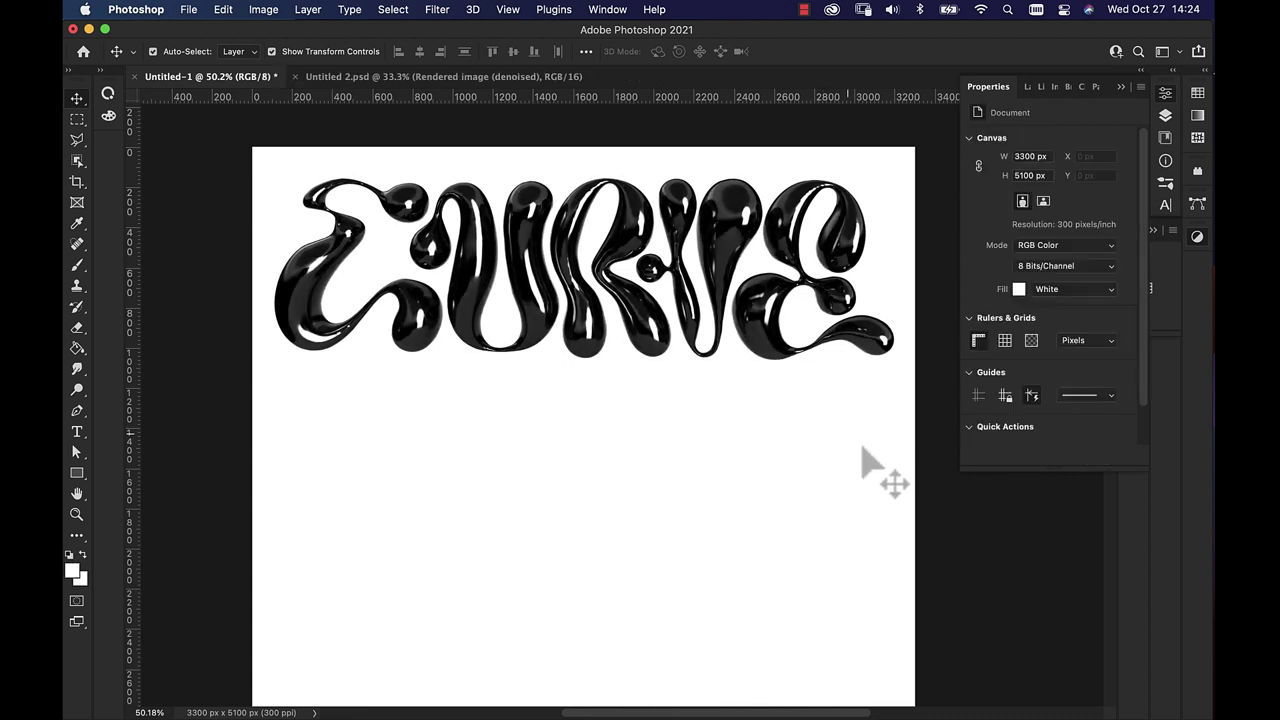
- Inspect the black chrome lettering and collapse the adjustments panel
{"action": "scroll", "coordinate": [875, 457], "scroll_direction": "down", "scroll_amount": 4}
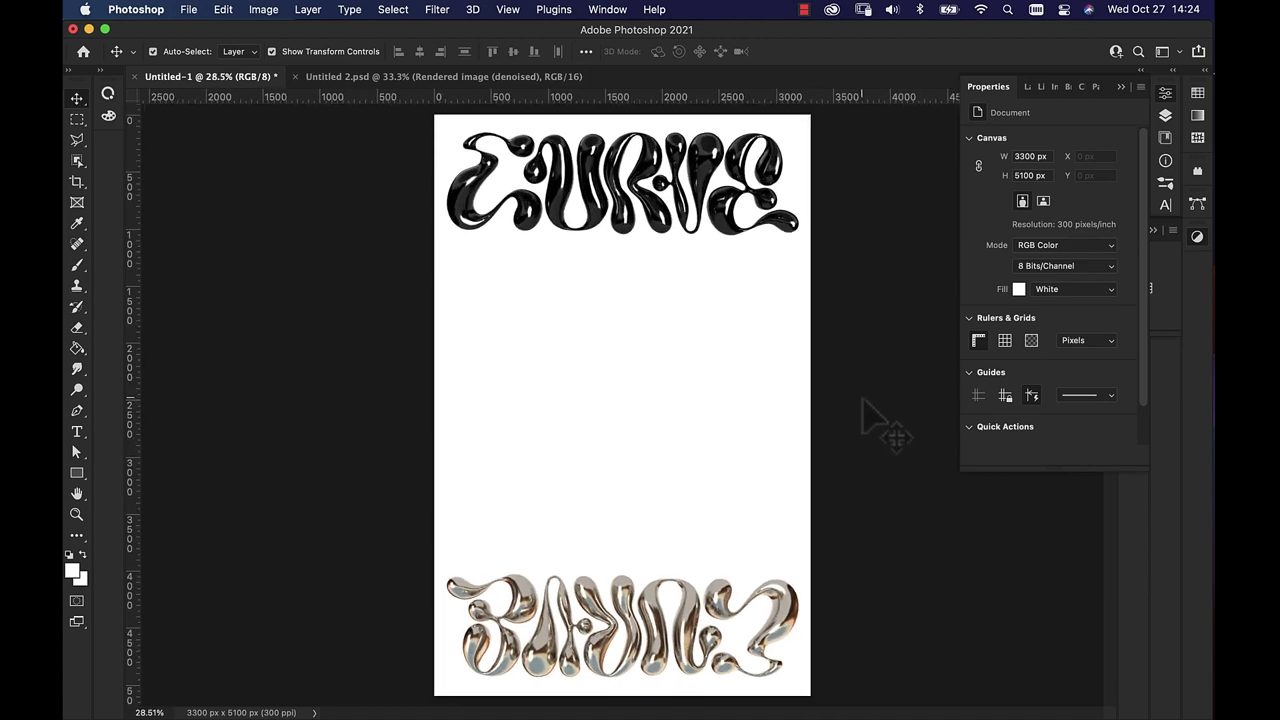
{"action": "scroll", "coordinate": [870, 419], "scroll_direction": "up", "scroll_amount": 3}
{"action": "scroll", "coordinate": [867, 396], "scroll_direction": "up", "scroll_amount": 2}
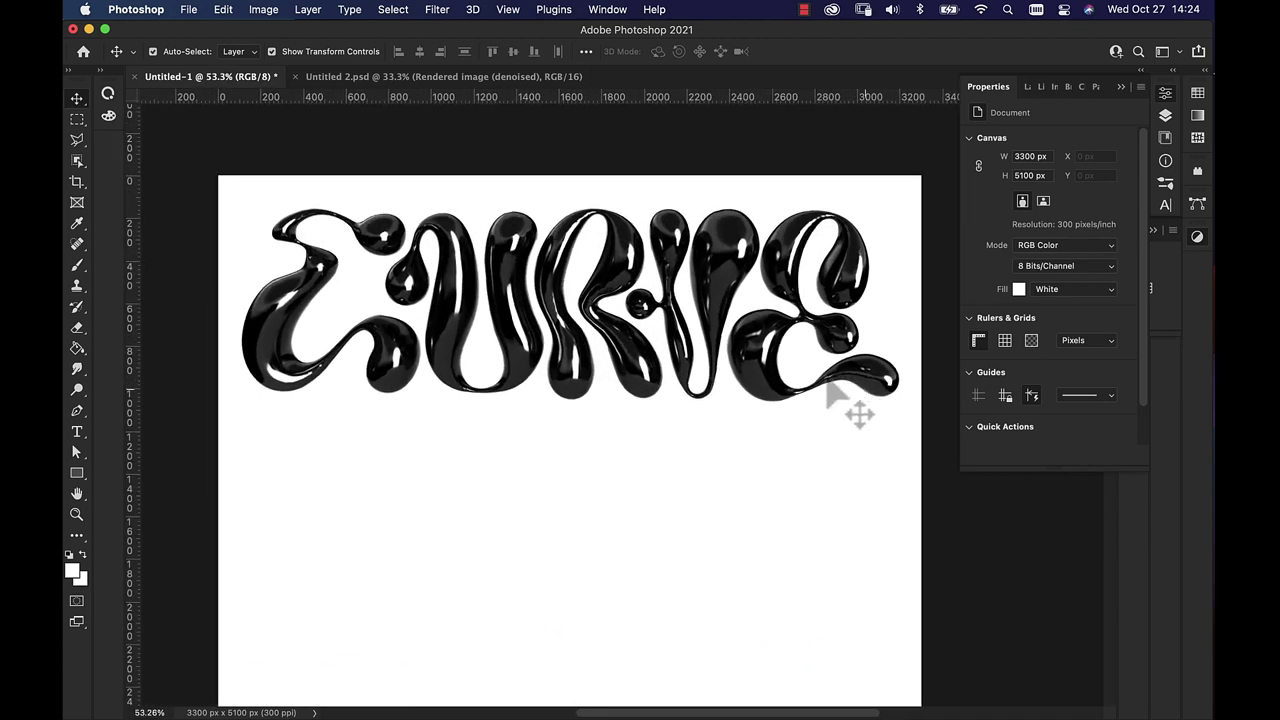
{"action": "left_click", "coordinate": [740, 389]}
{"action": "left_click", "coordinate": [918, 478]}
{"action": "scroll", "coordinate": [918, 478], "scroll_direction": "up", "scroll_amount": 3}
{"action": "scroll", "coordinate": [886, 251], "scroll_direction": "down", "scroll_amount": 1}
{"action": "scroll", "coordinate": [886, 251], "scroll_direction": "right", "scroll_amount": 6}
{"action": "scroll", "coordinate": [968, 255], "scroll_direction": "right", "scroll_amount": 2}
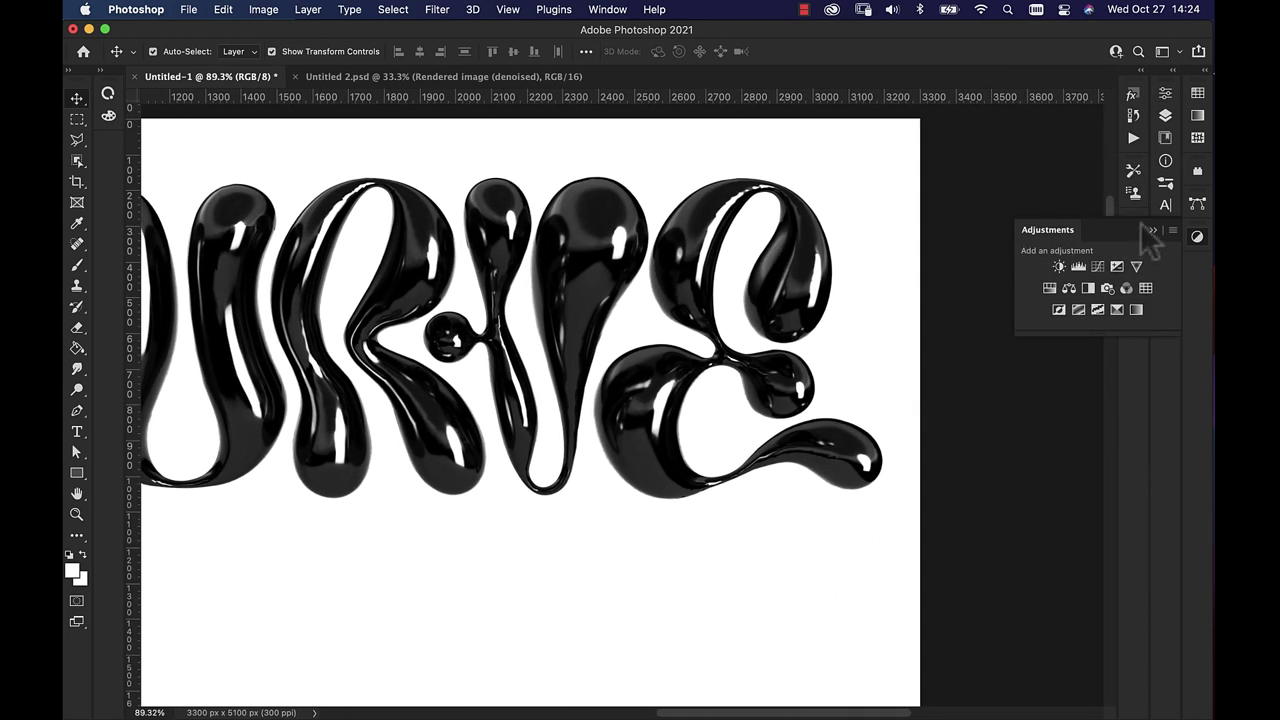
{"action": "left_click", "coordinate": [1152, 230]}
{"action": "scroll", "coordinate": [914, 285], "scroll_direction": "left", "scroll_amount": 5}
{"action": "scroll", "coordinate": [930, 292], "scroll_direction": "left", "scroll_amount": 4}
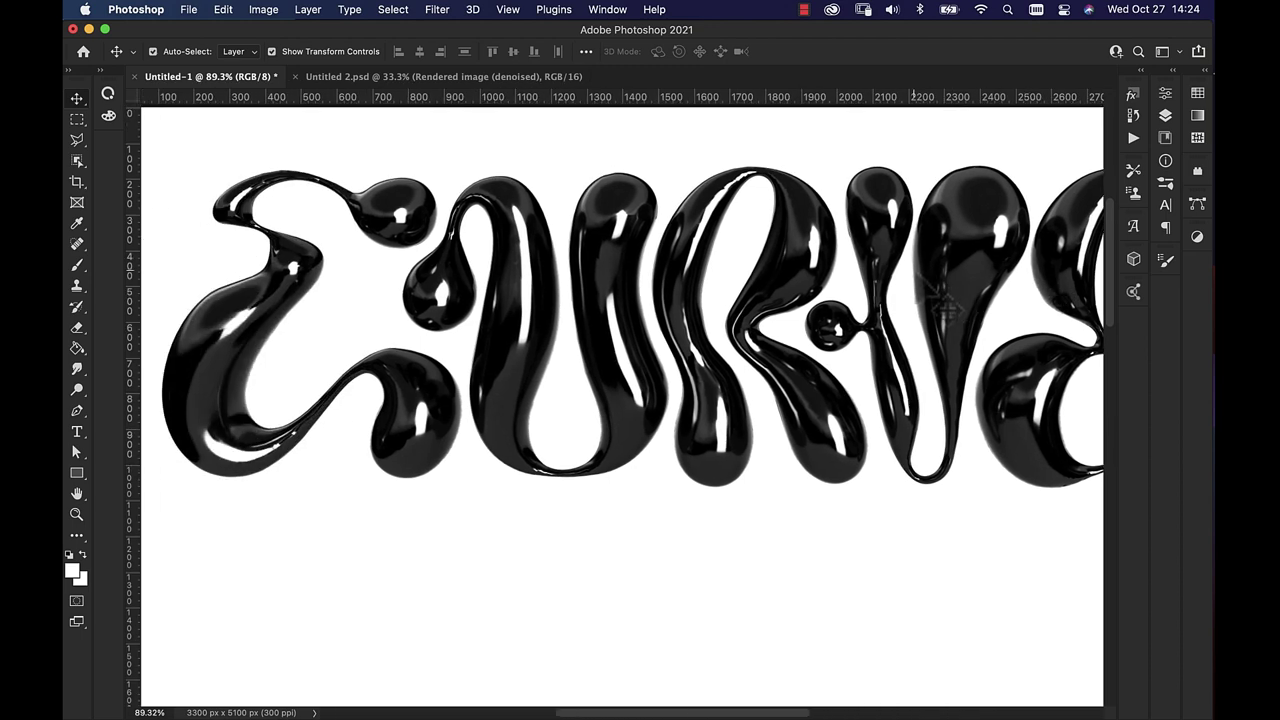
{"action": "scroll", "coordinate": [940, 300], "scroll_direction": "down", "scroll_amount": 3}
{"action": "scroll", "coordinate": [946, 306], "scroll_direction": "down", "scroll_amount": 1}
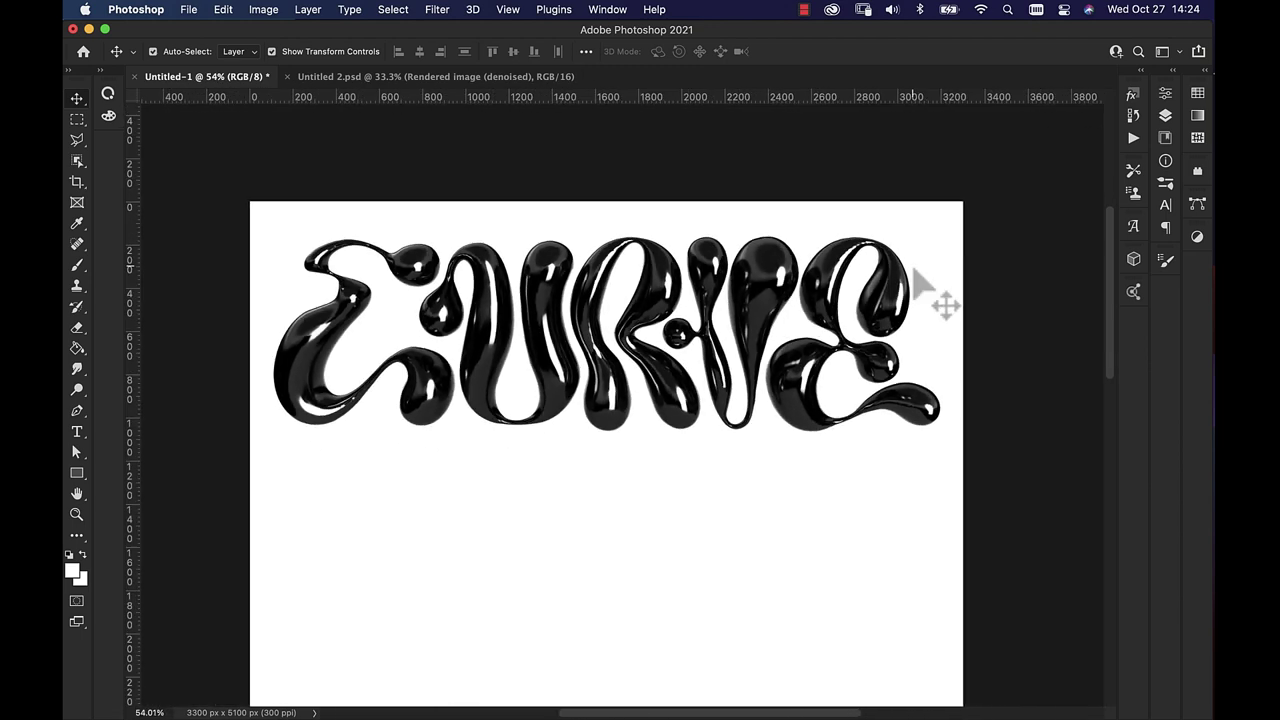
{"action": "scroll", "coordinate": [971, 286], "scroll_direction": "down", "scroll_amount": 1}
{"action": "scroll", "coordinate": [957, 286], "scroll_direction": "down", "scroll_amount": 2}
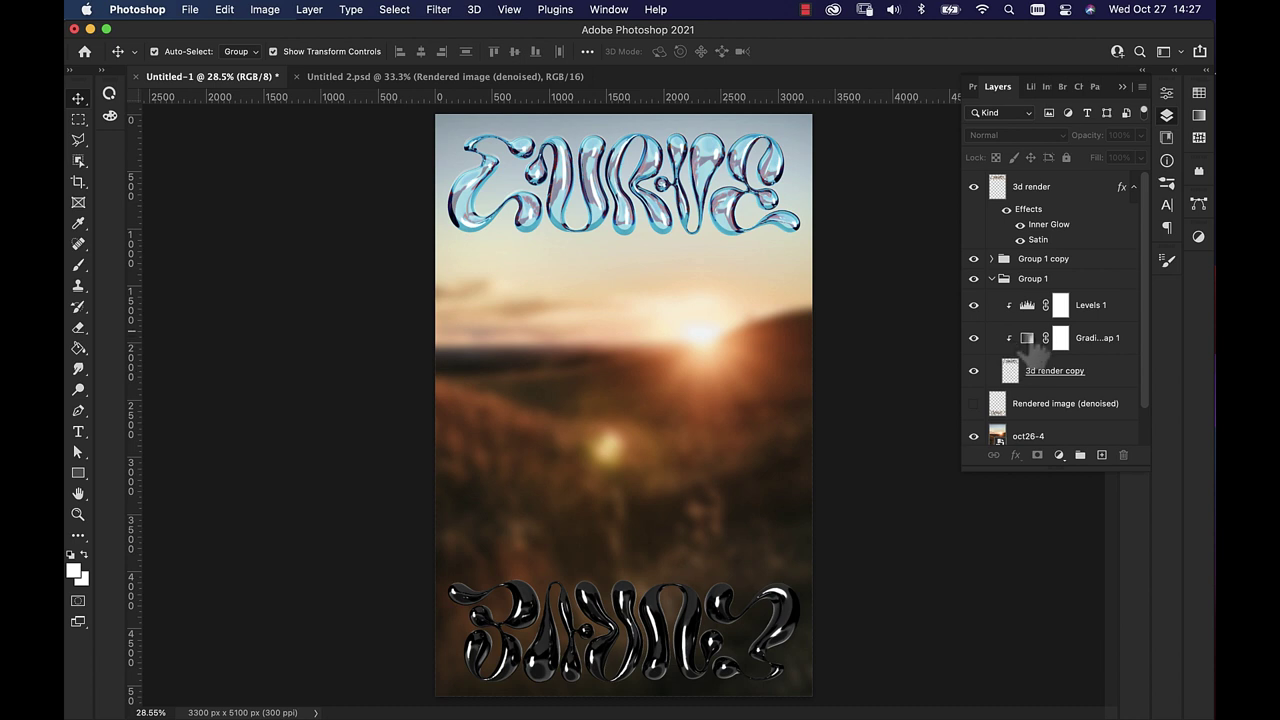
- Apply the blue-purple-pink-yellow preset to Gradient Map 1, making the glass letters pink-gold
{"action": "double_click", "coordinate": [1027, 339]}
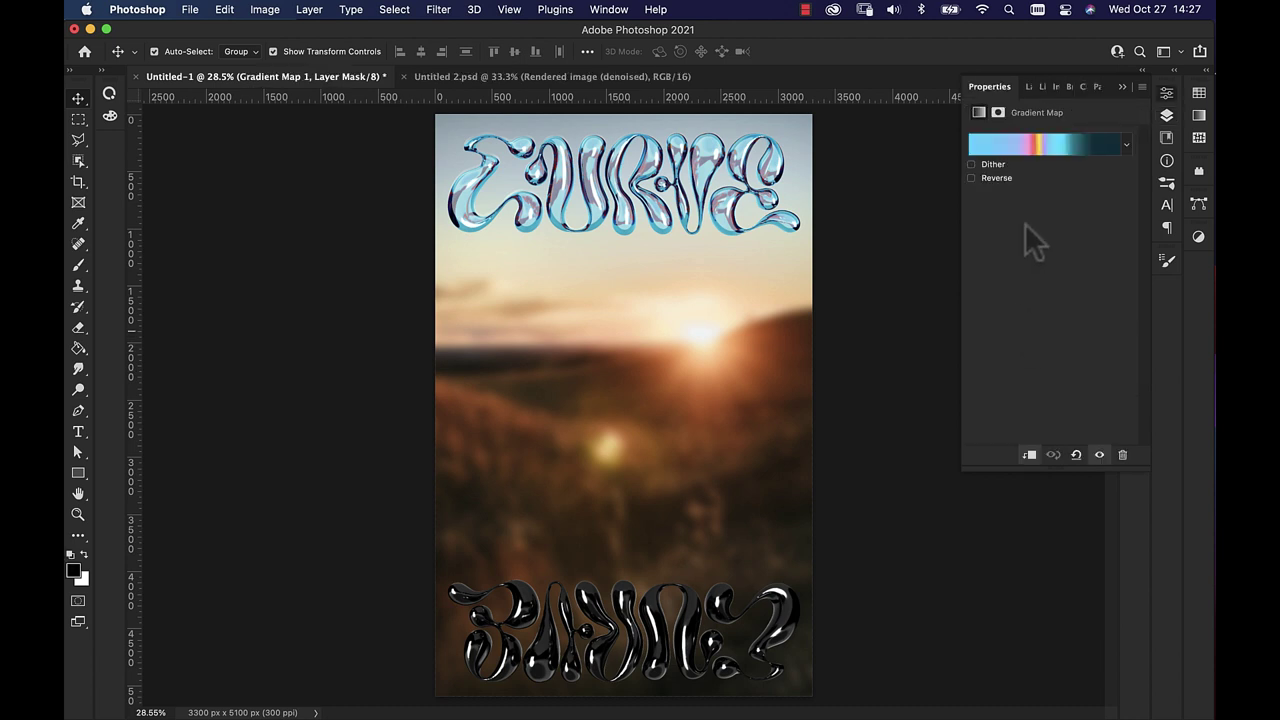
{"action": "left_click", "coordinate": [1050, 165]}
{"action": "left_click_drag", "start_coordinate": [1077, 105], "coordinate": [1080, 168]}
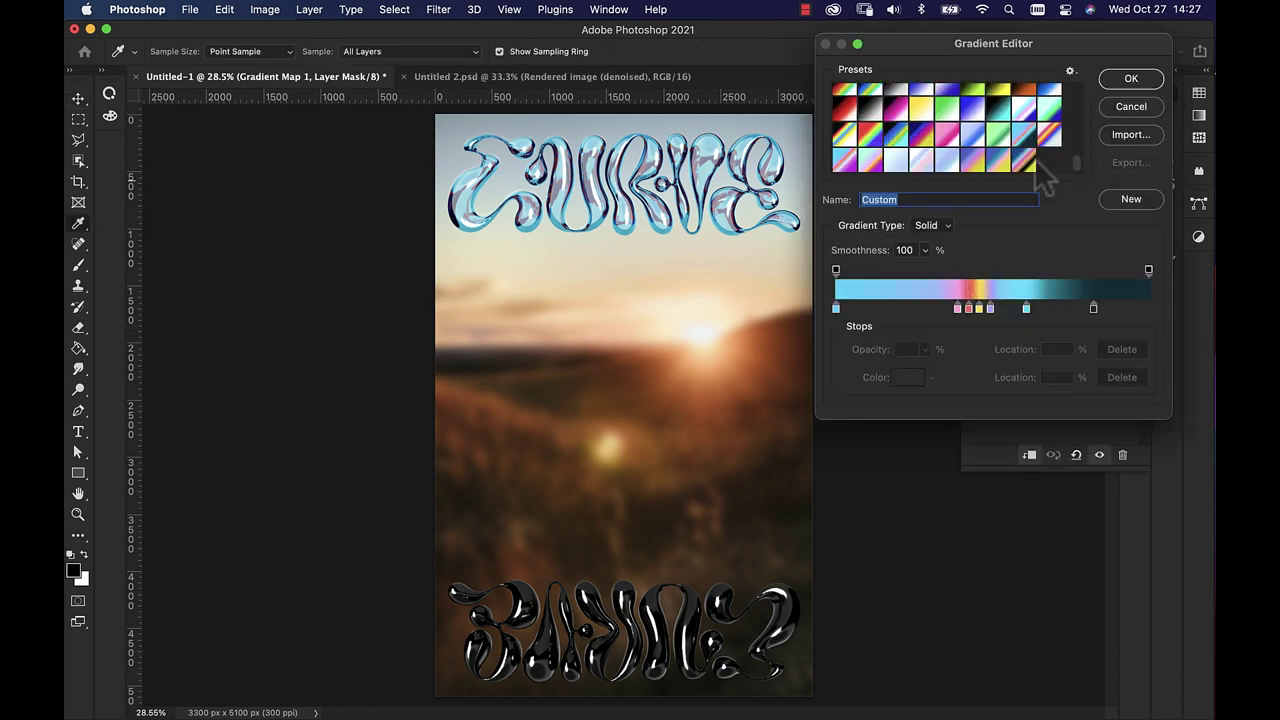
{"action": "left_click", "coordinate": [968, 161]}
{"action": "left_click", "coordinate": [1131, 80]}
{"action": "key", "text": "v"}
{"action": "left_click", "coordinate": [908, 363]}
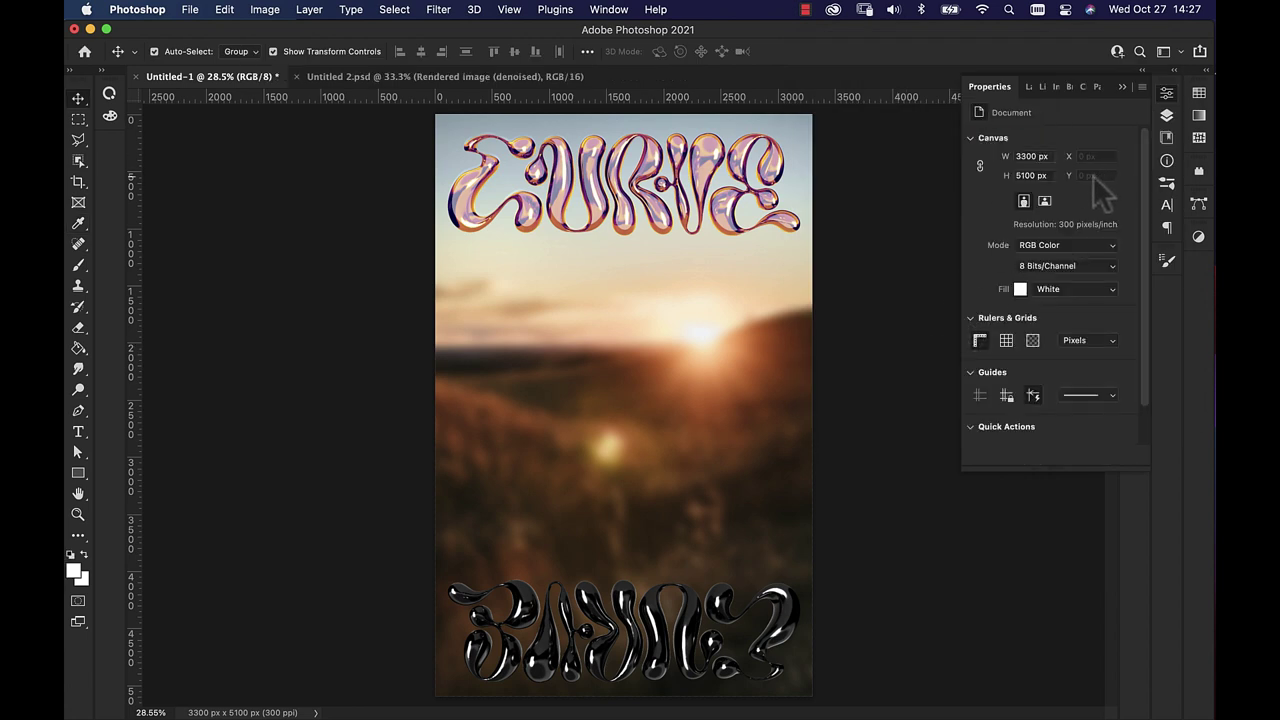